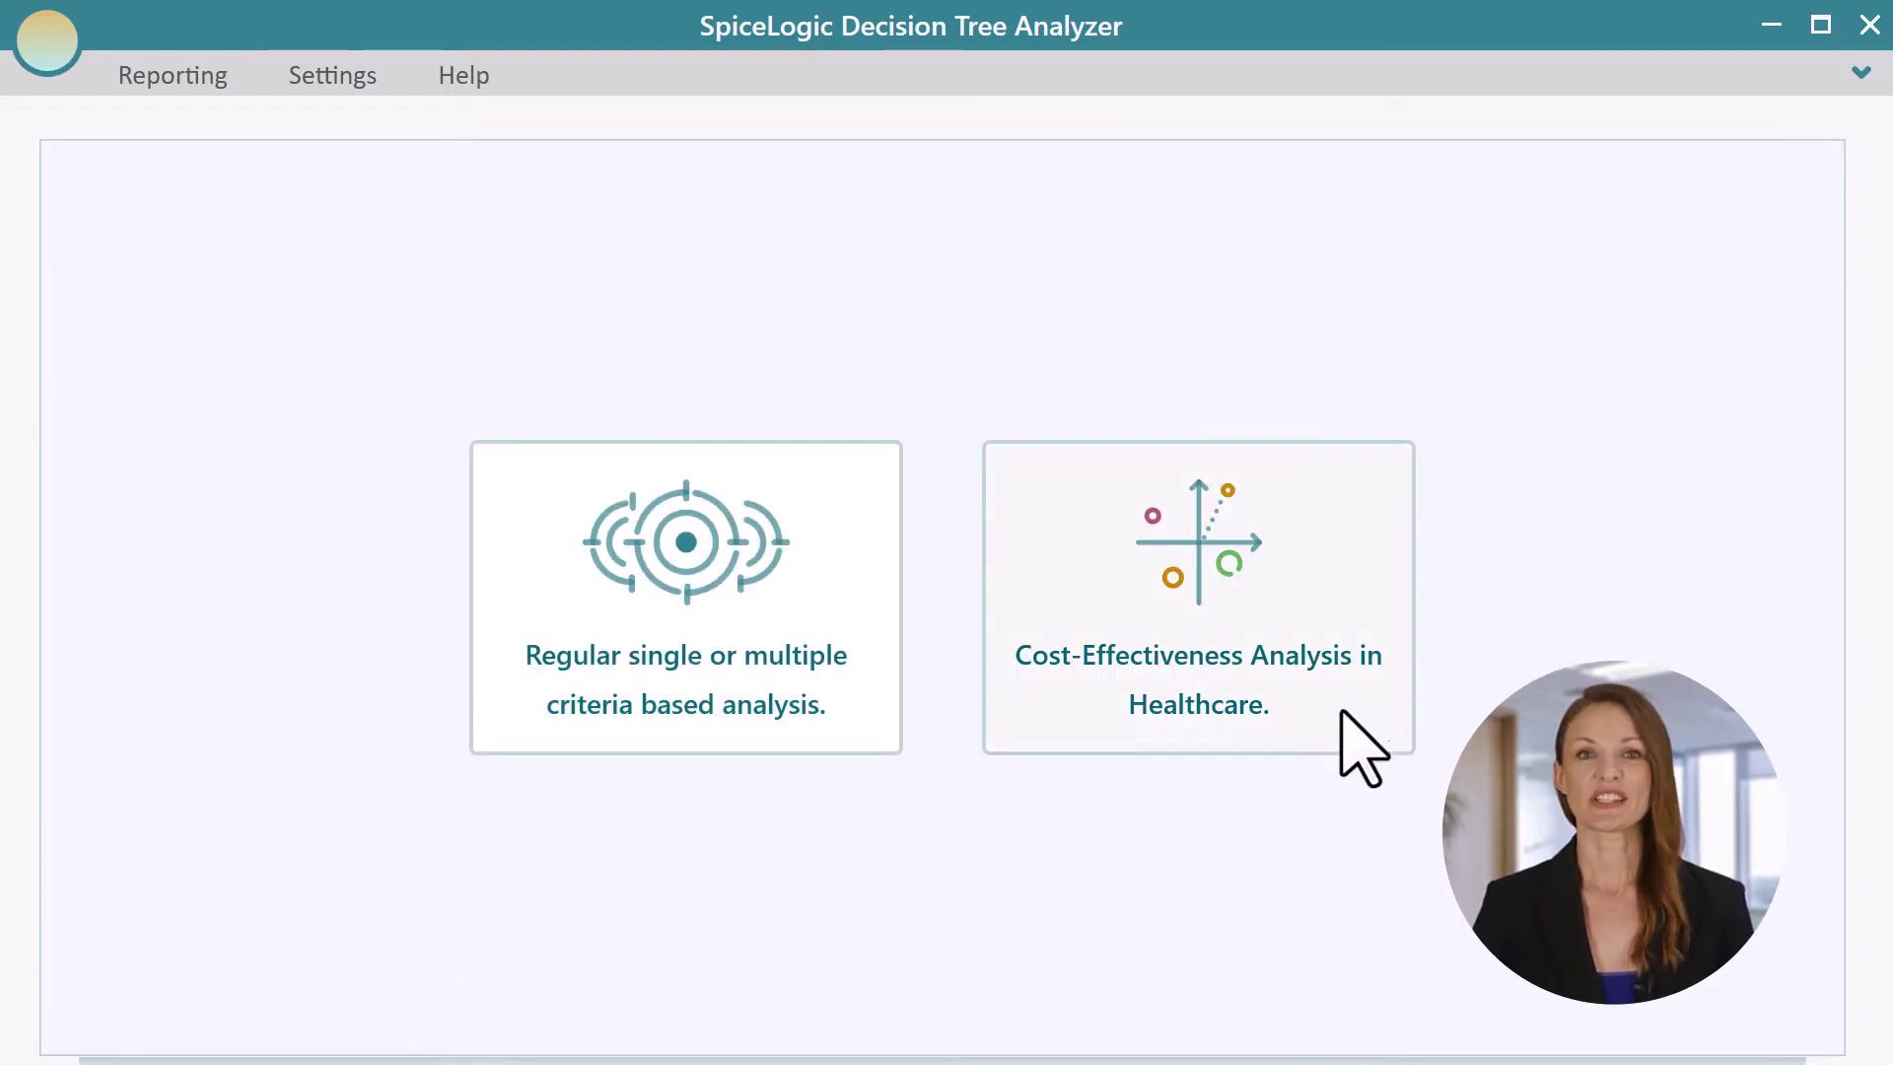
Step: Start a healthcare cost-effectiveness analysis maximizing QALY with the √(1 + Utility^2) / 1.4142 x Time expression
left_click(1329, 745)
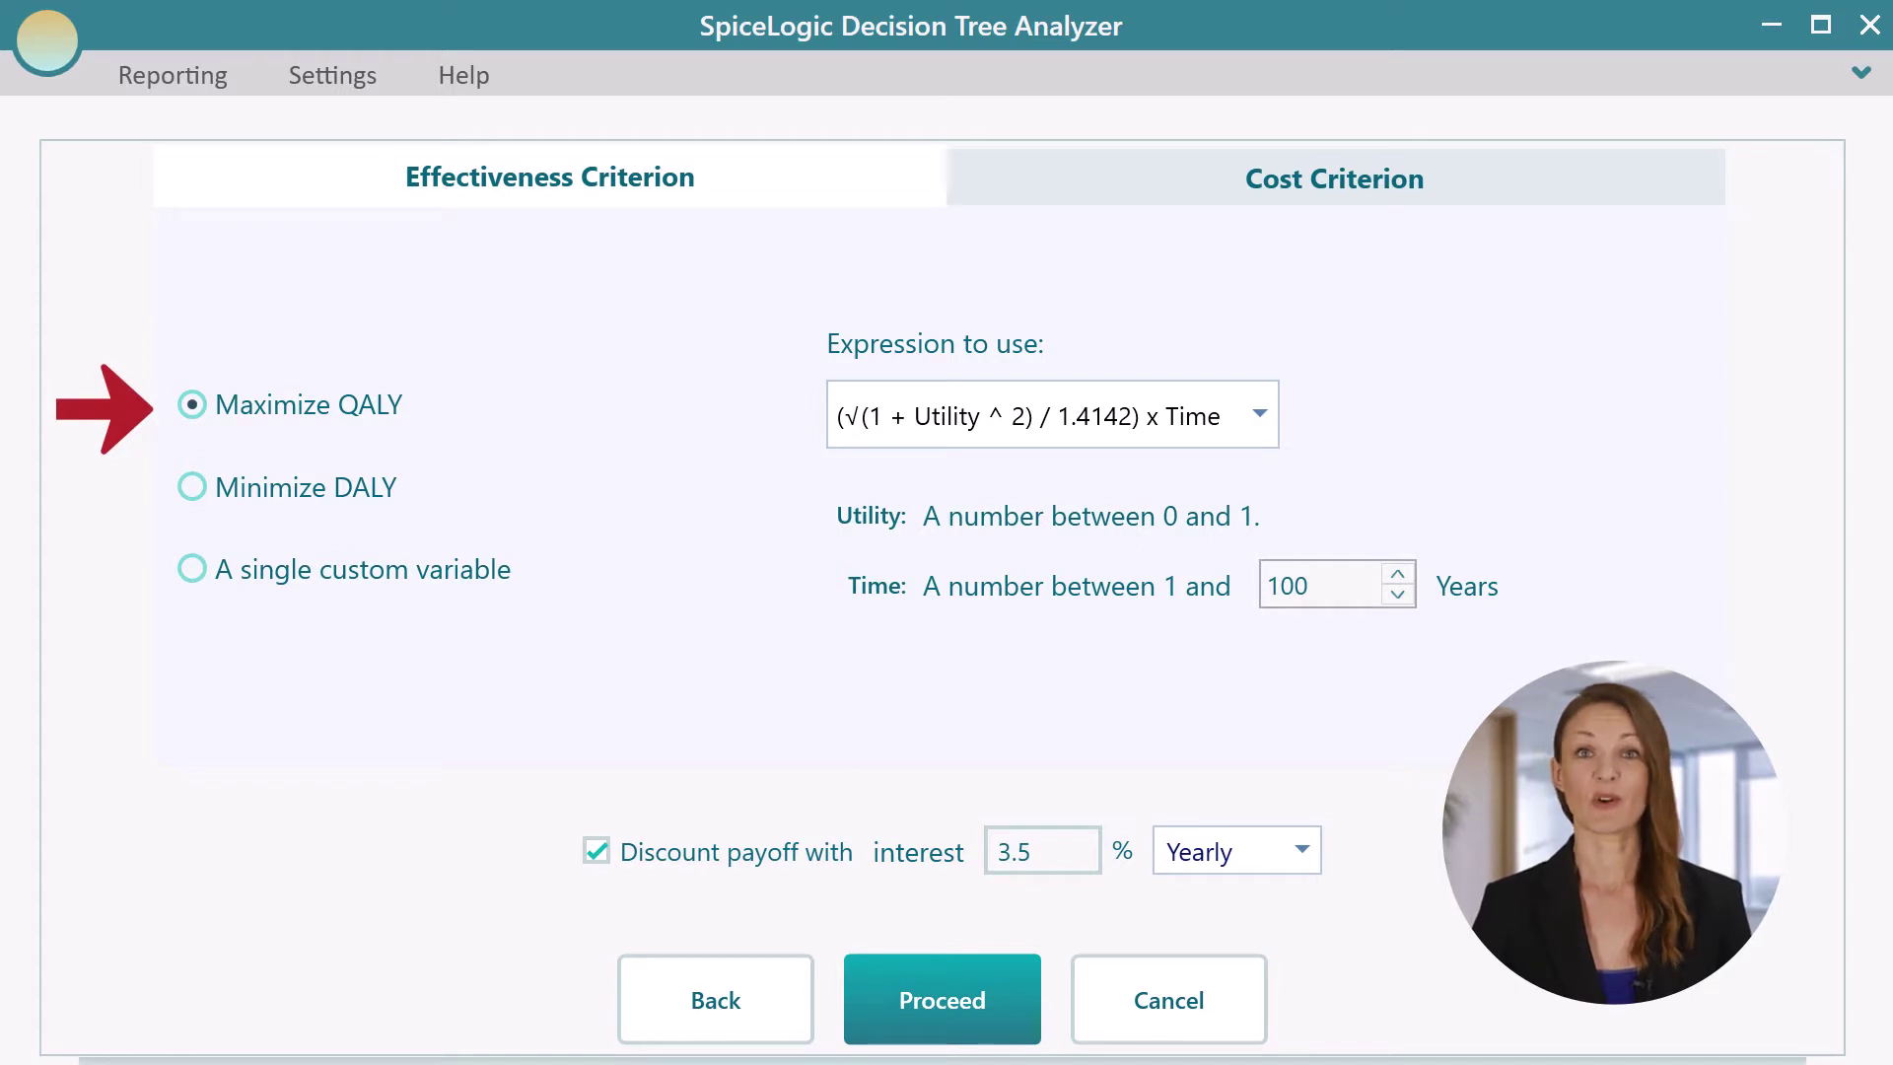
left_click(1261, 419)
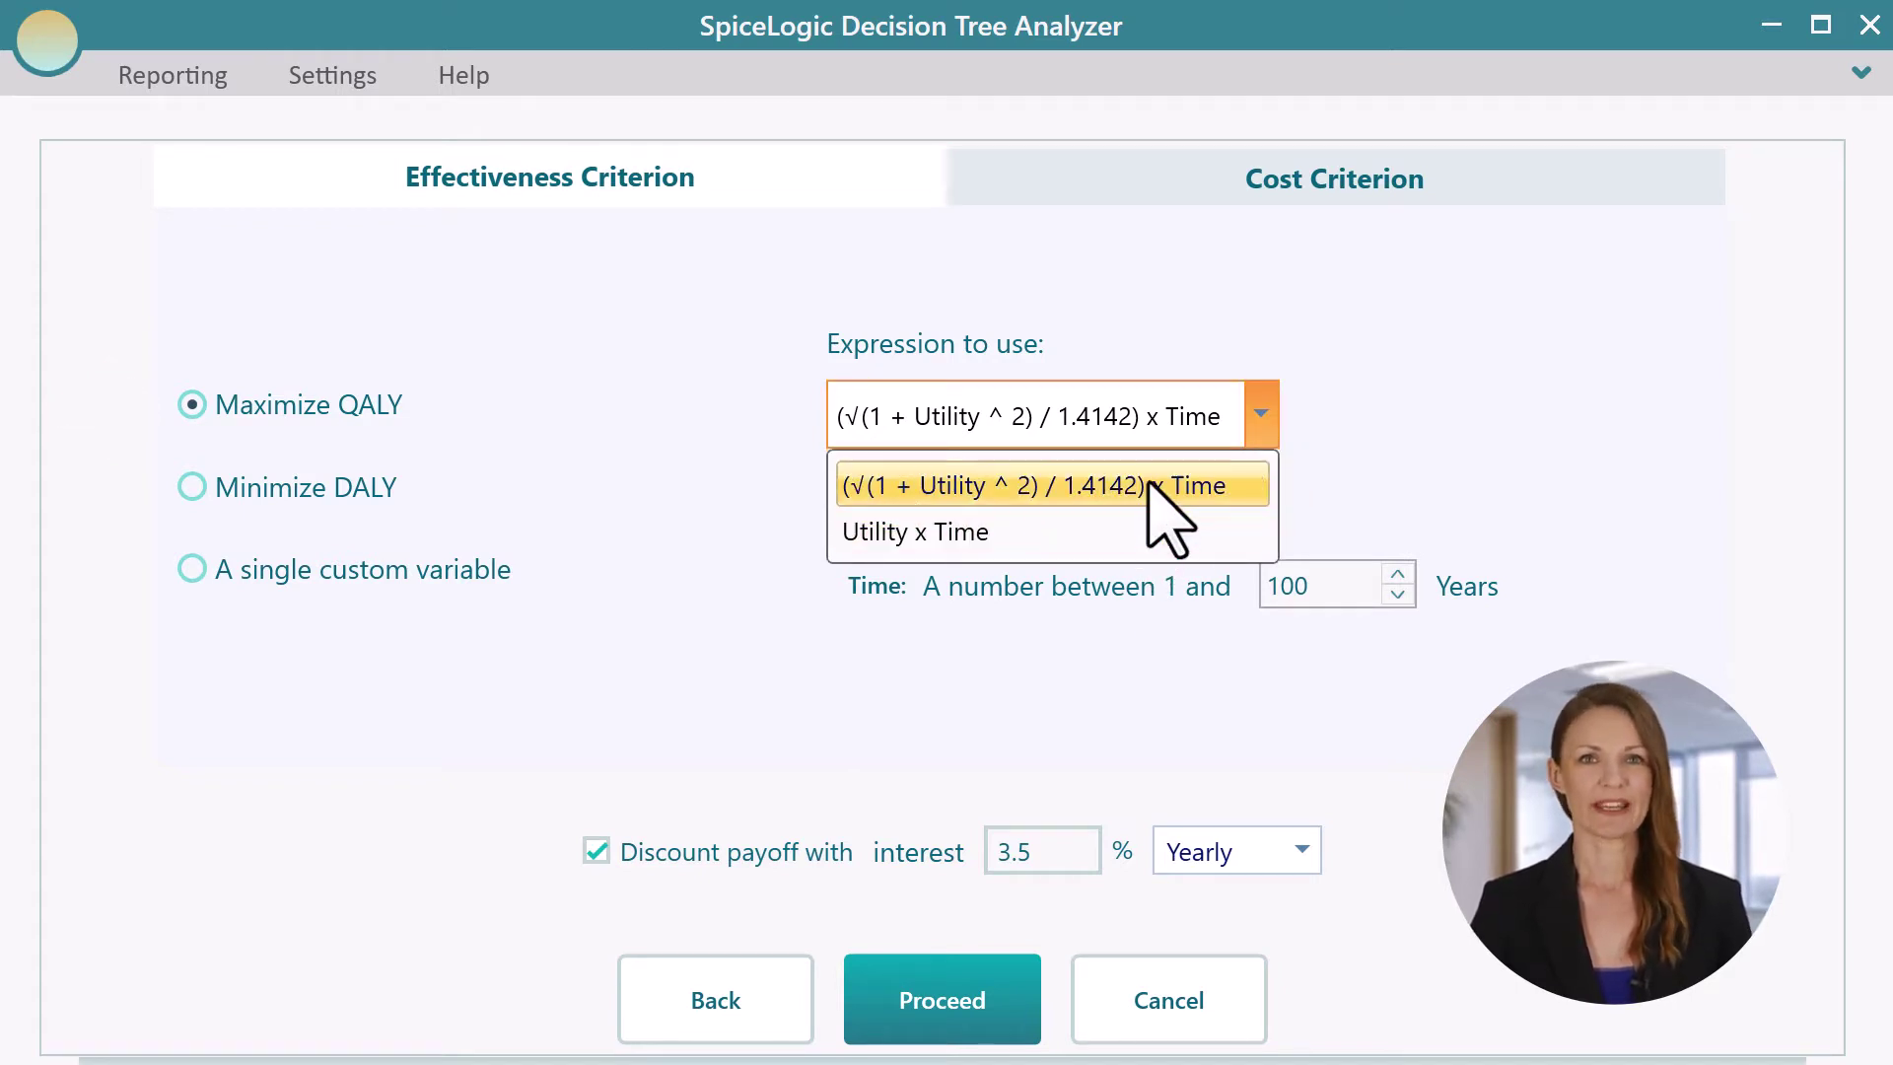
left_click(1151, 485)
left_click(1570, 179)
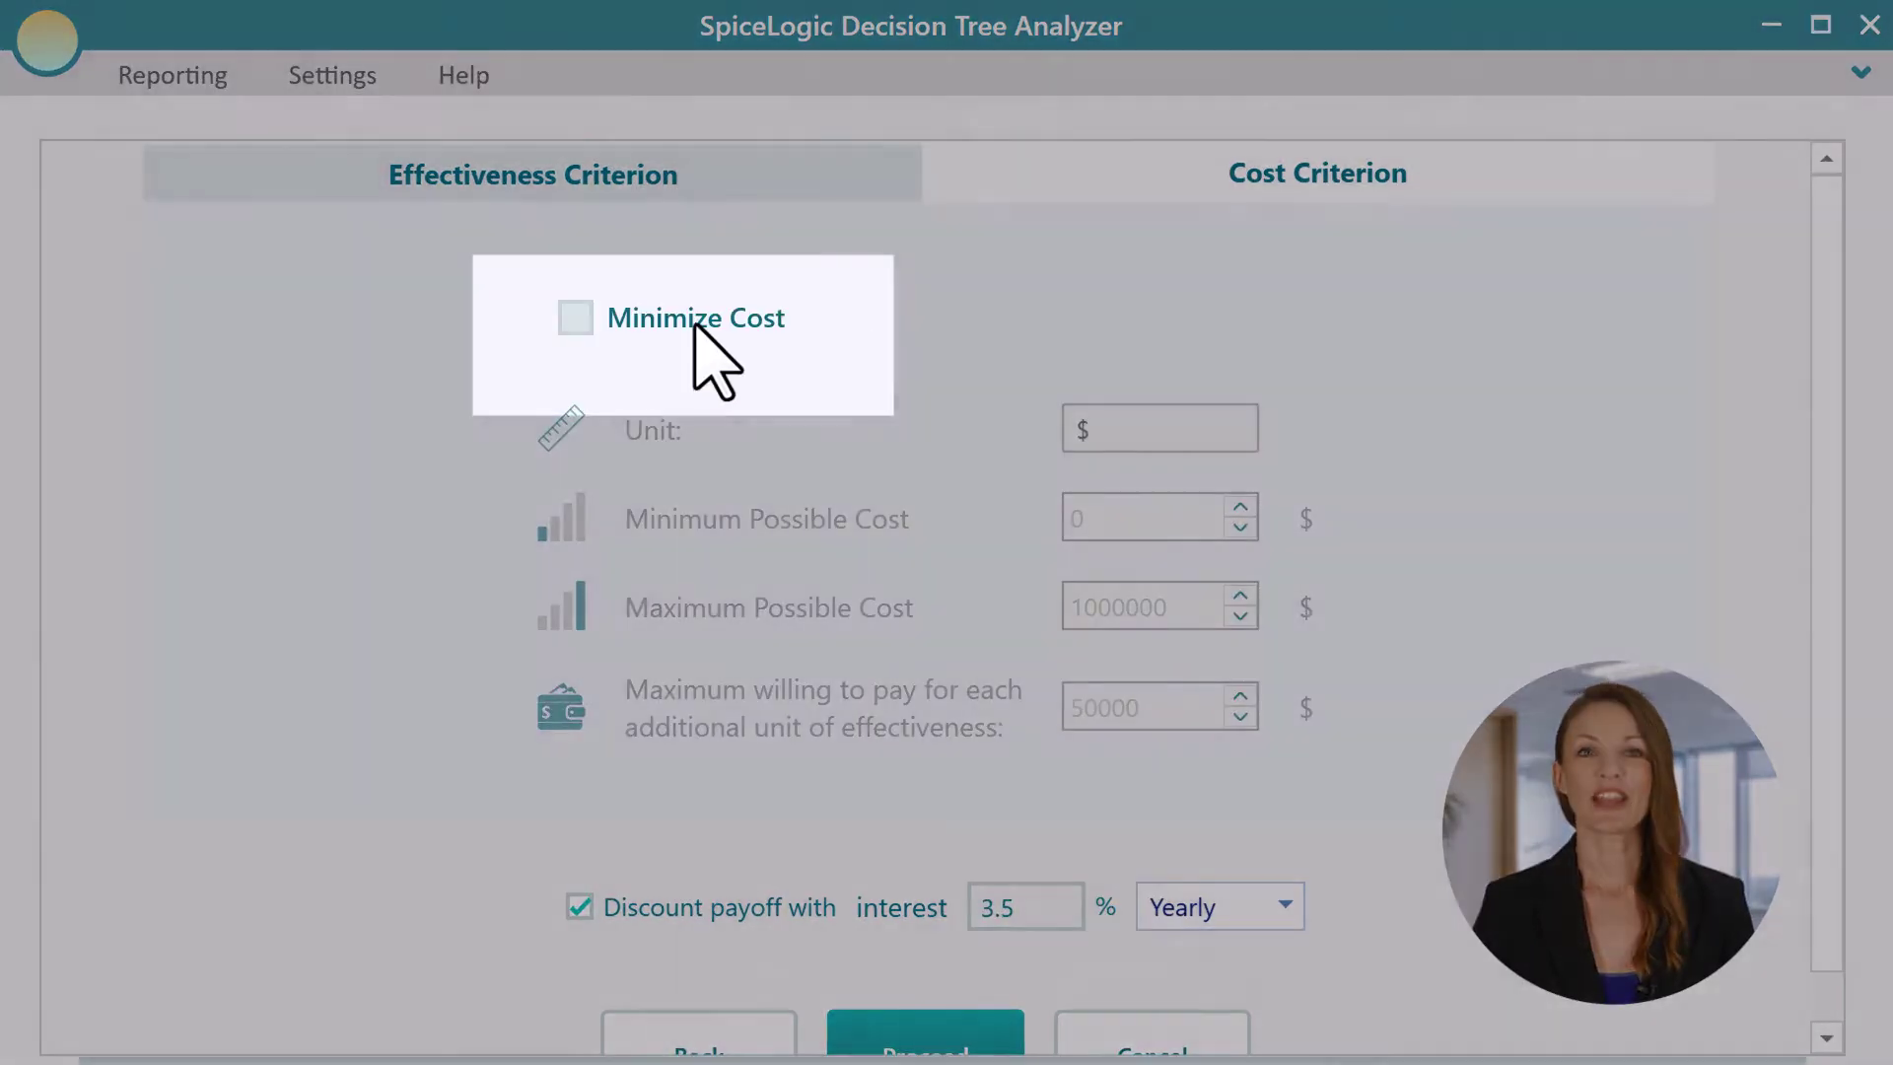
Step: Enable Minimize Cost in dollars with a 0–1000000 range and 50000 willingness-to-pay, then proceed
left_click(695, 326)
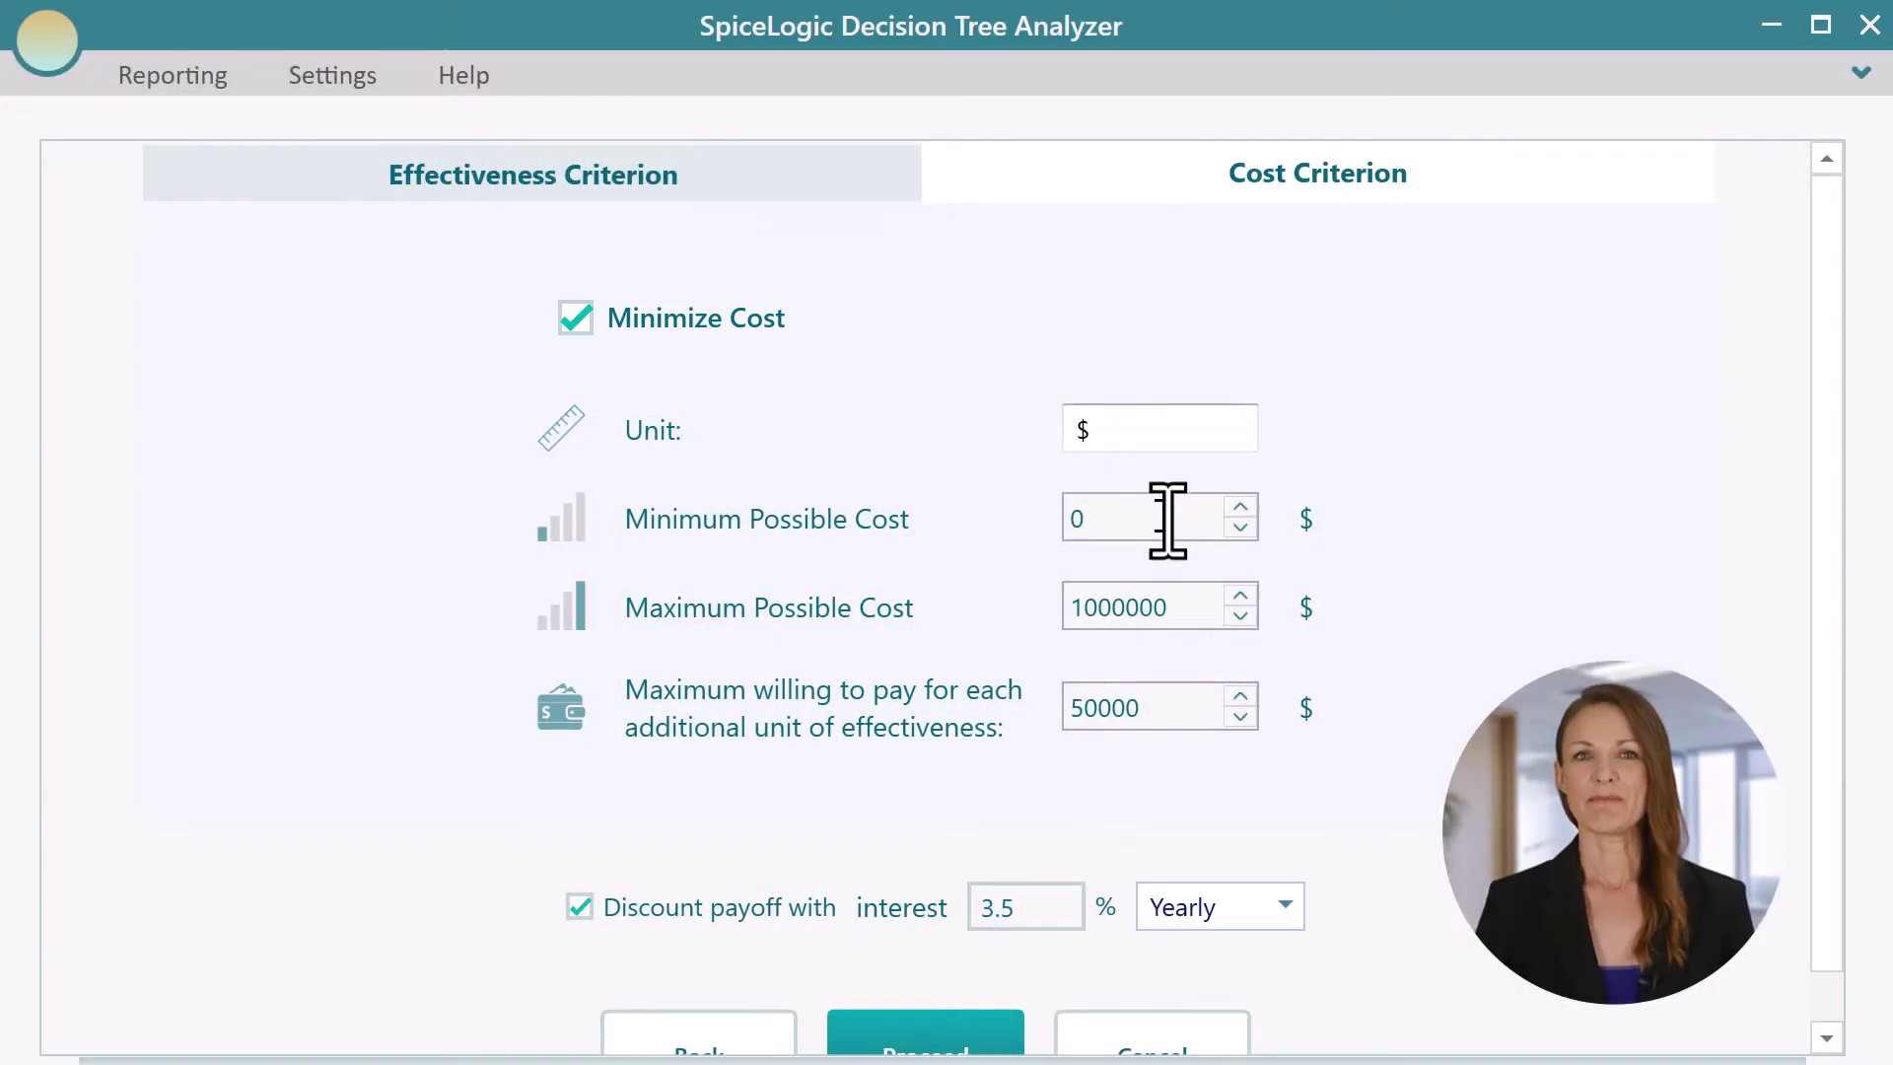
double_click(1192, 606)
scroll(1252, 762, "down", 1)
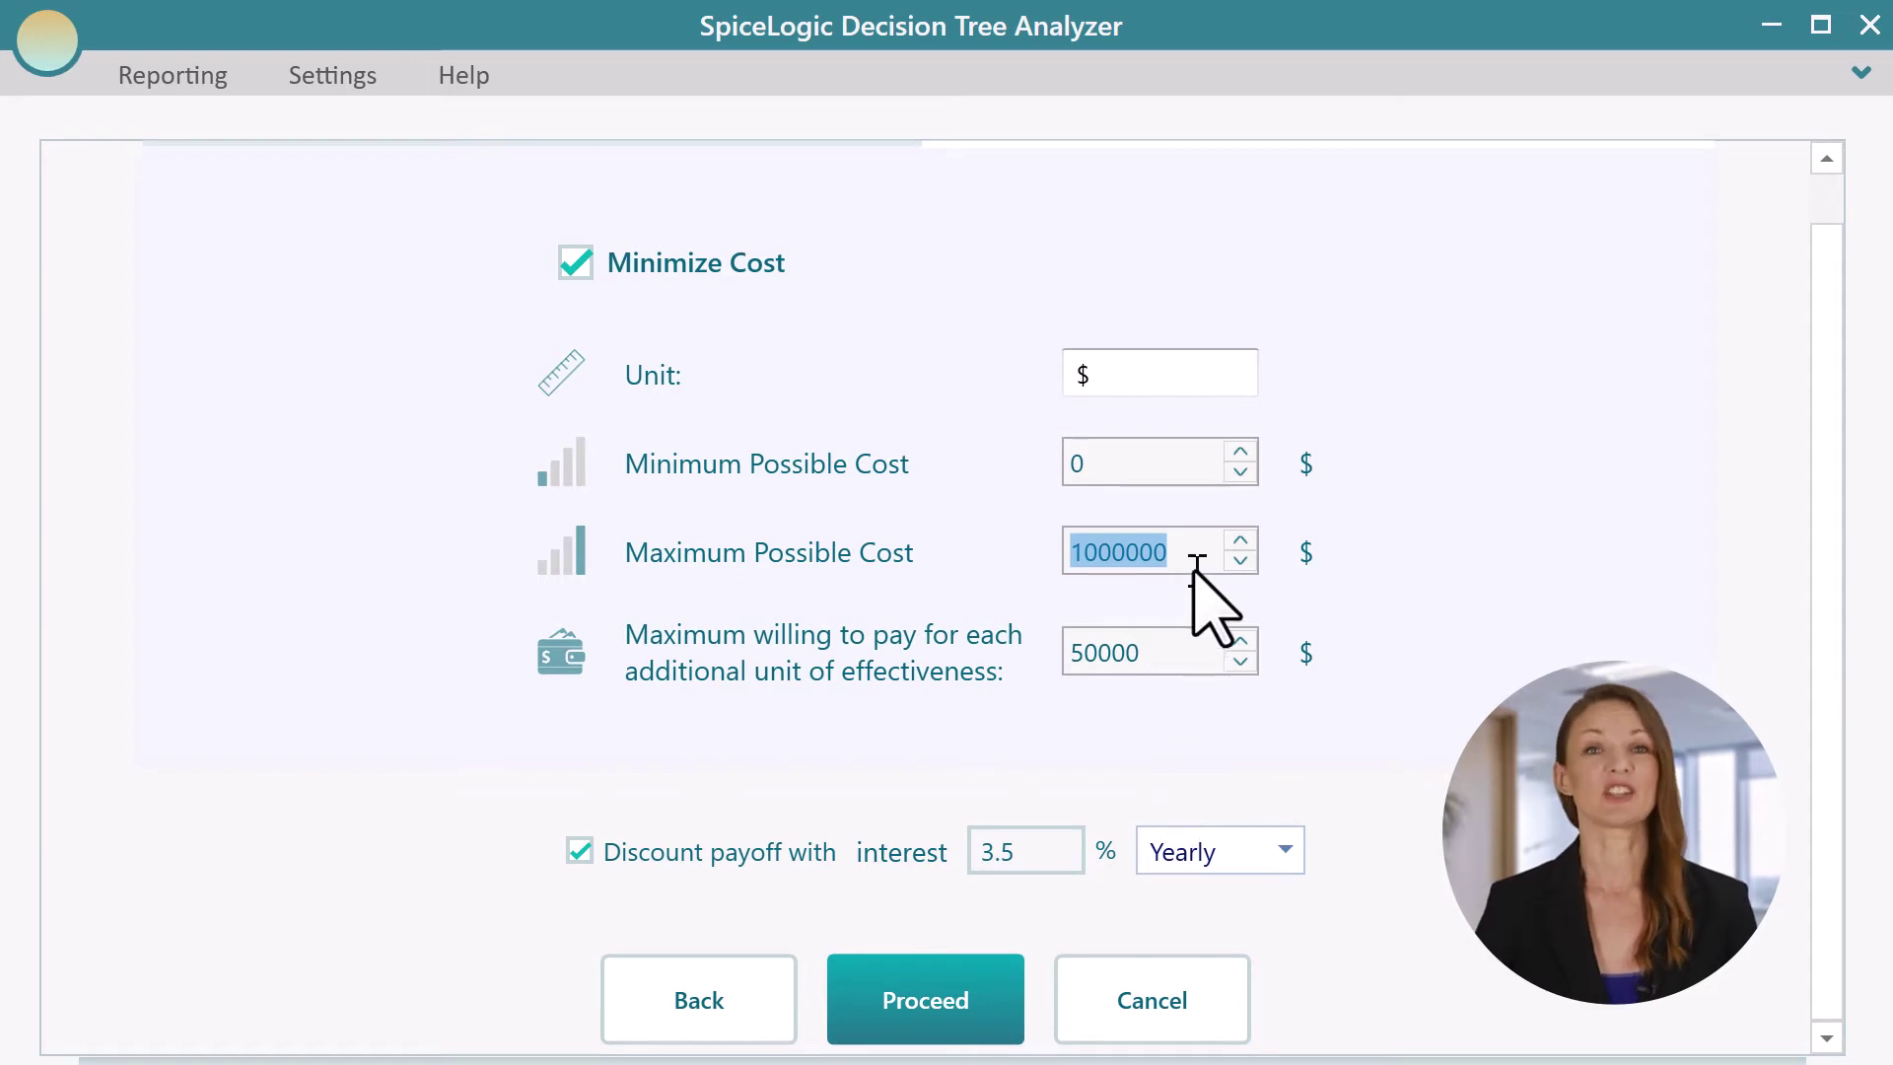
left_click(1183, 653)
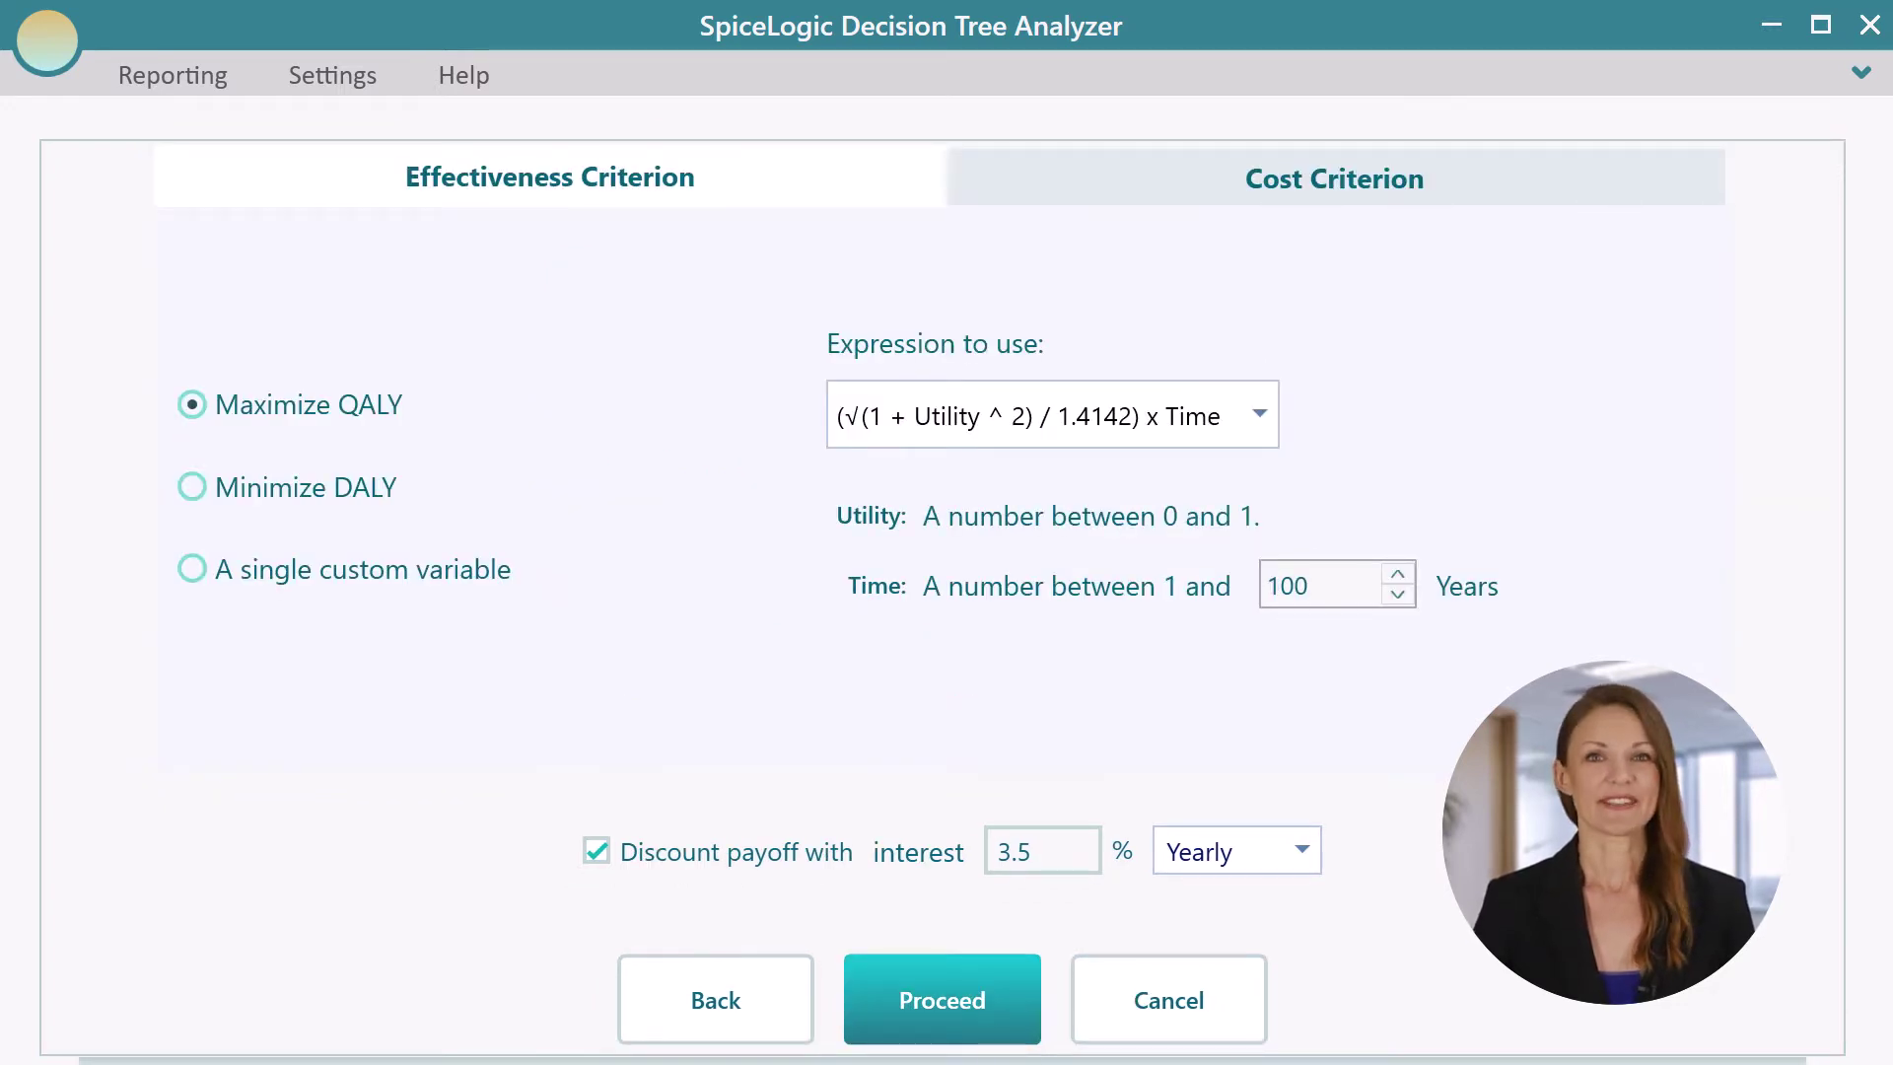
left_click(986, 1025)
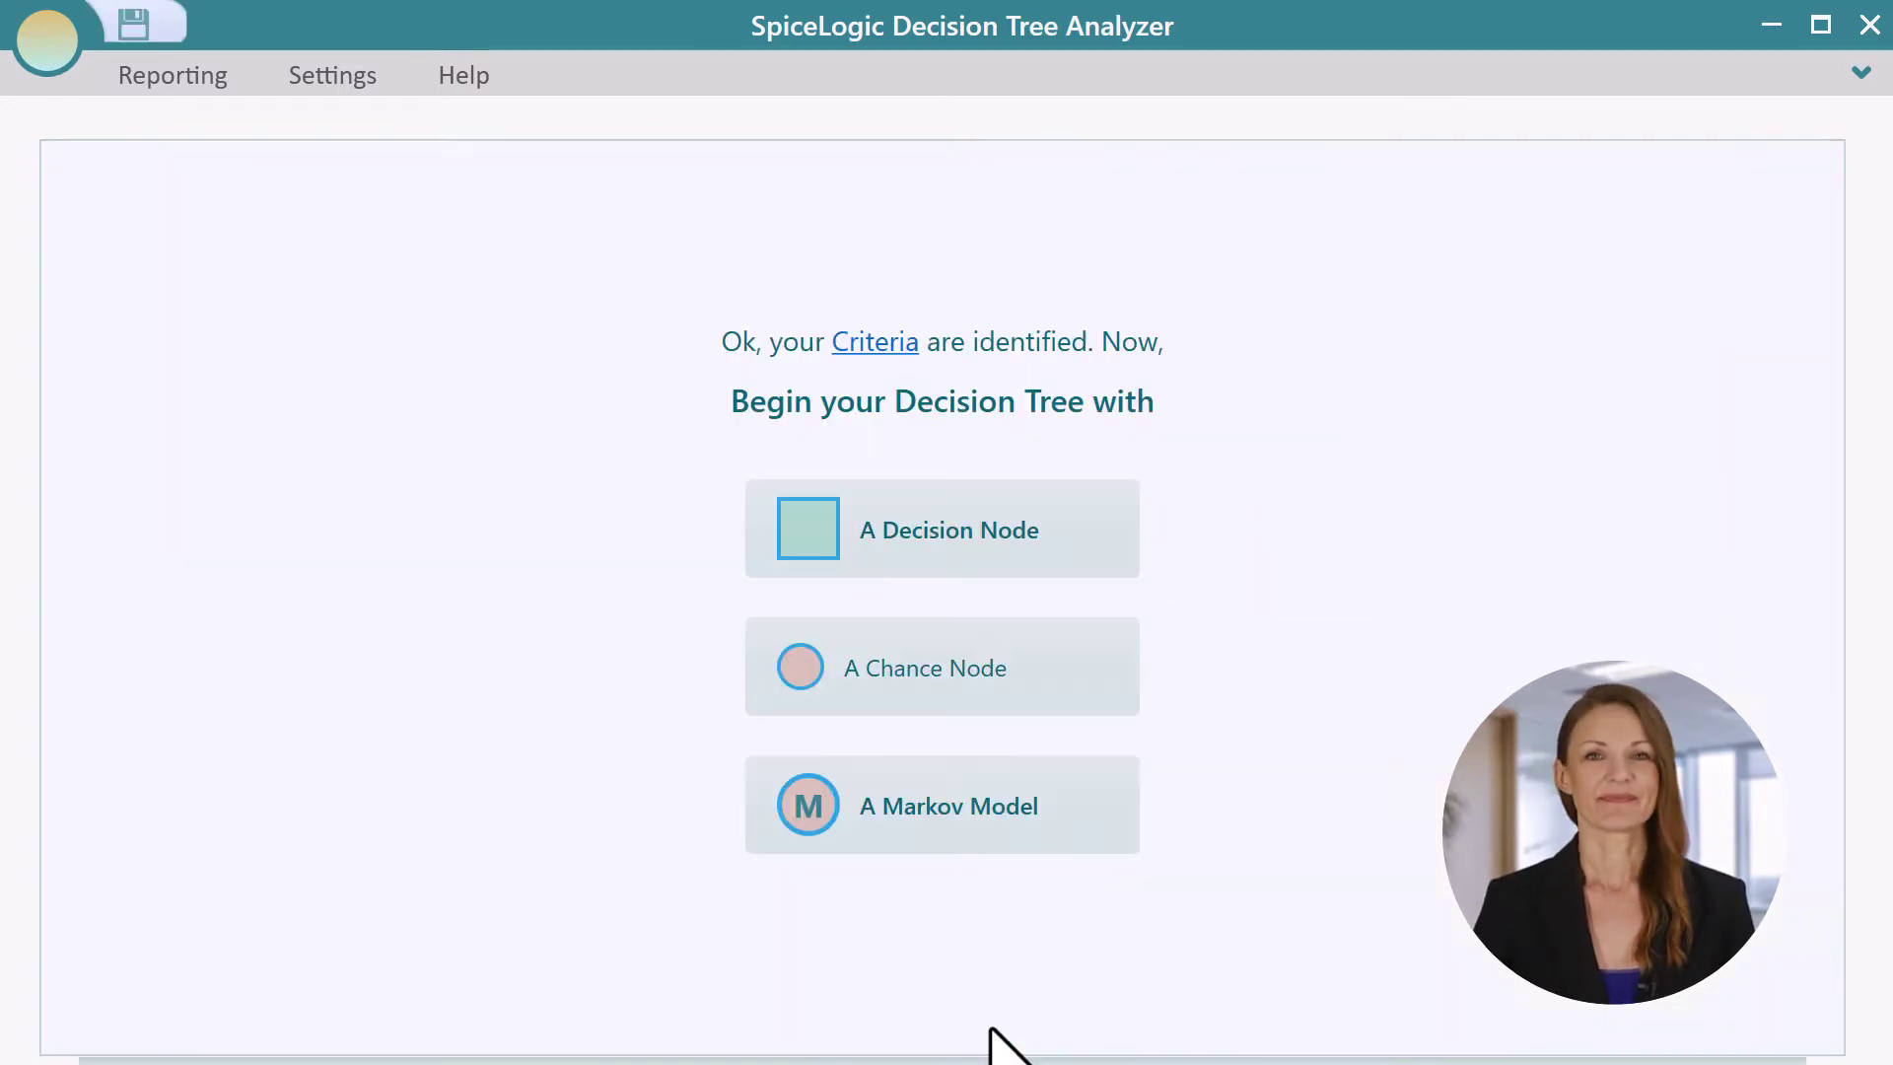
Step: Start the tree with a decision node and add three action branches
left_click(1022, 554)
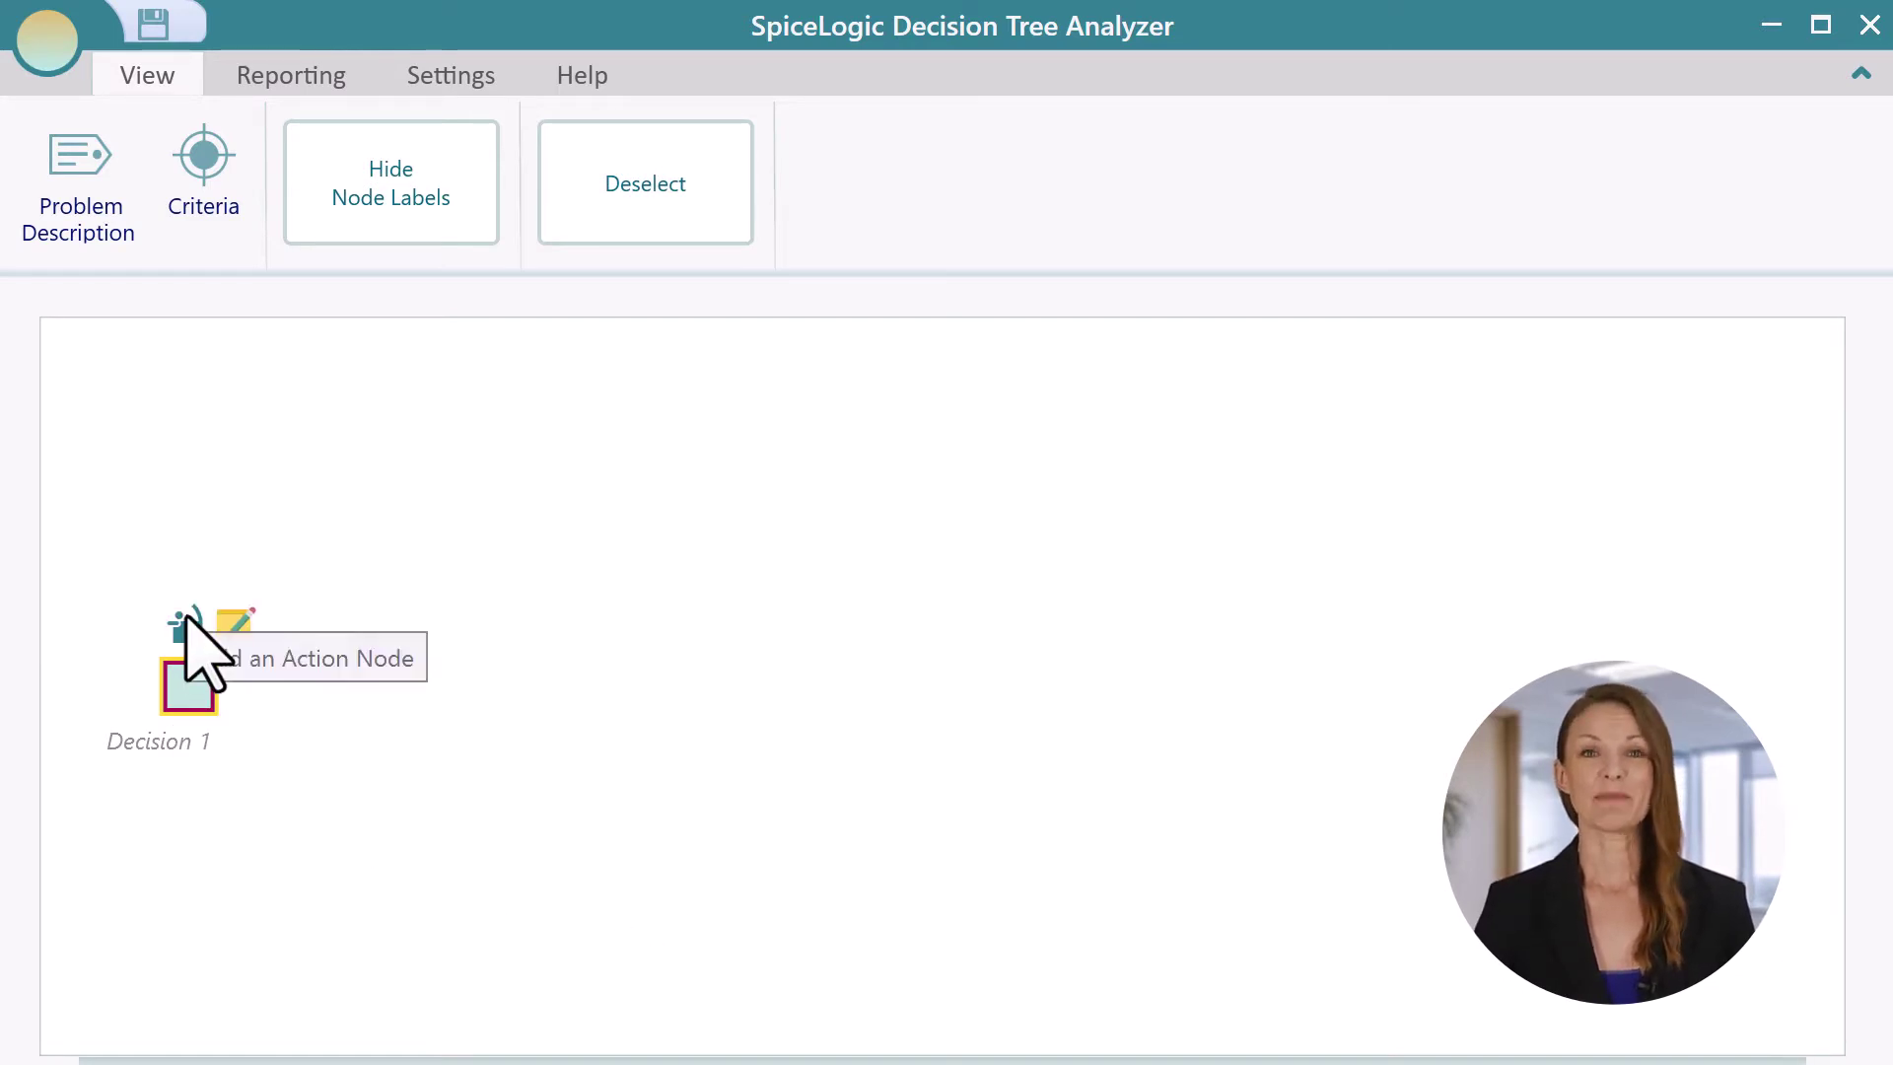
left_click(192, 620)
left_click(193, 621)
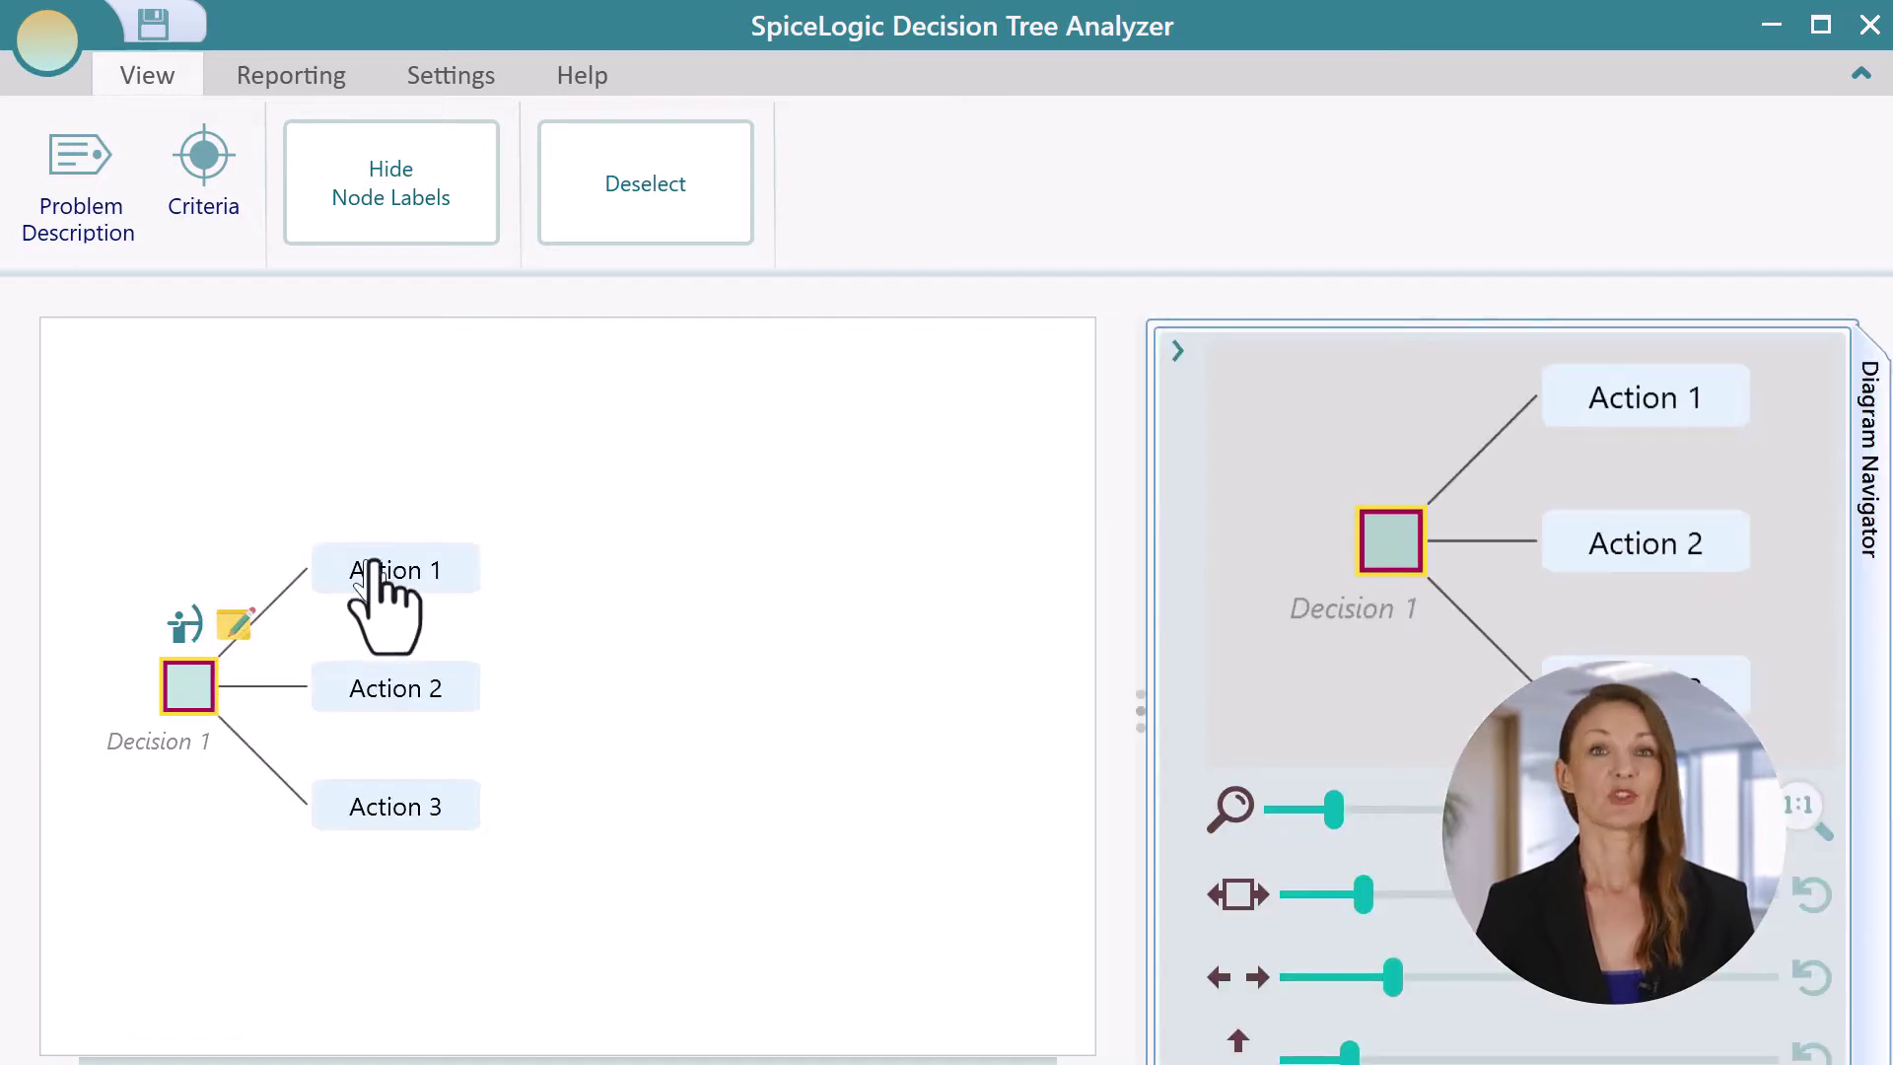
Step: Rename the three actions Treatment 1, Treatment 2 and Treatment 3
left_click(388, 564)
type("Treatment 1")
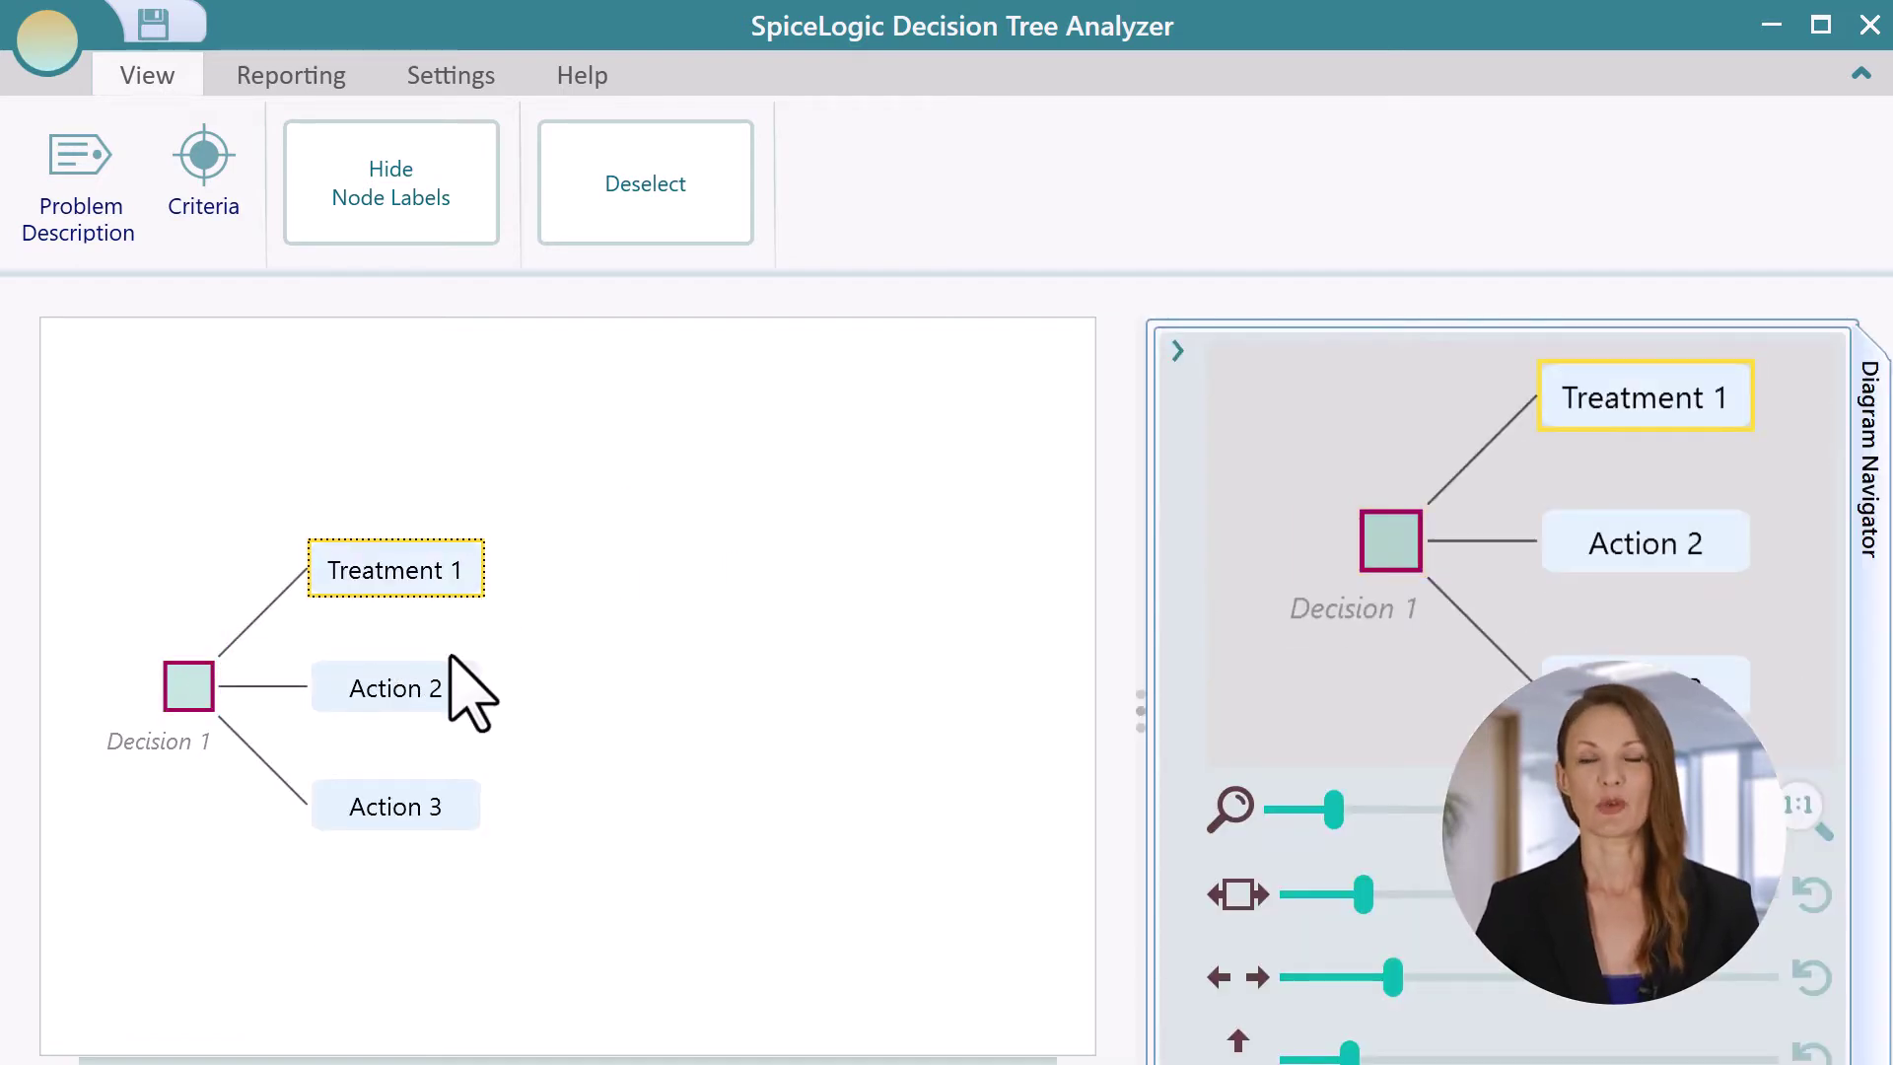
left_click(424, 691)
left_click(427, 693)
type("Treatment 2")
key("Return")
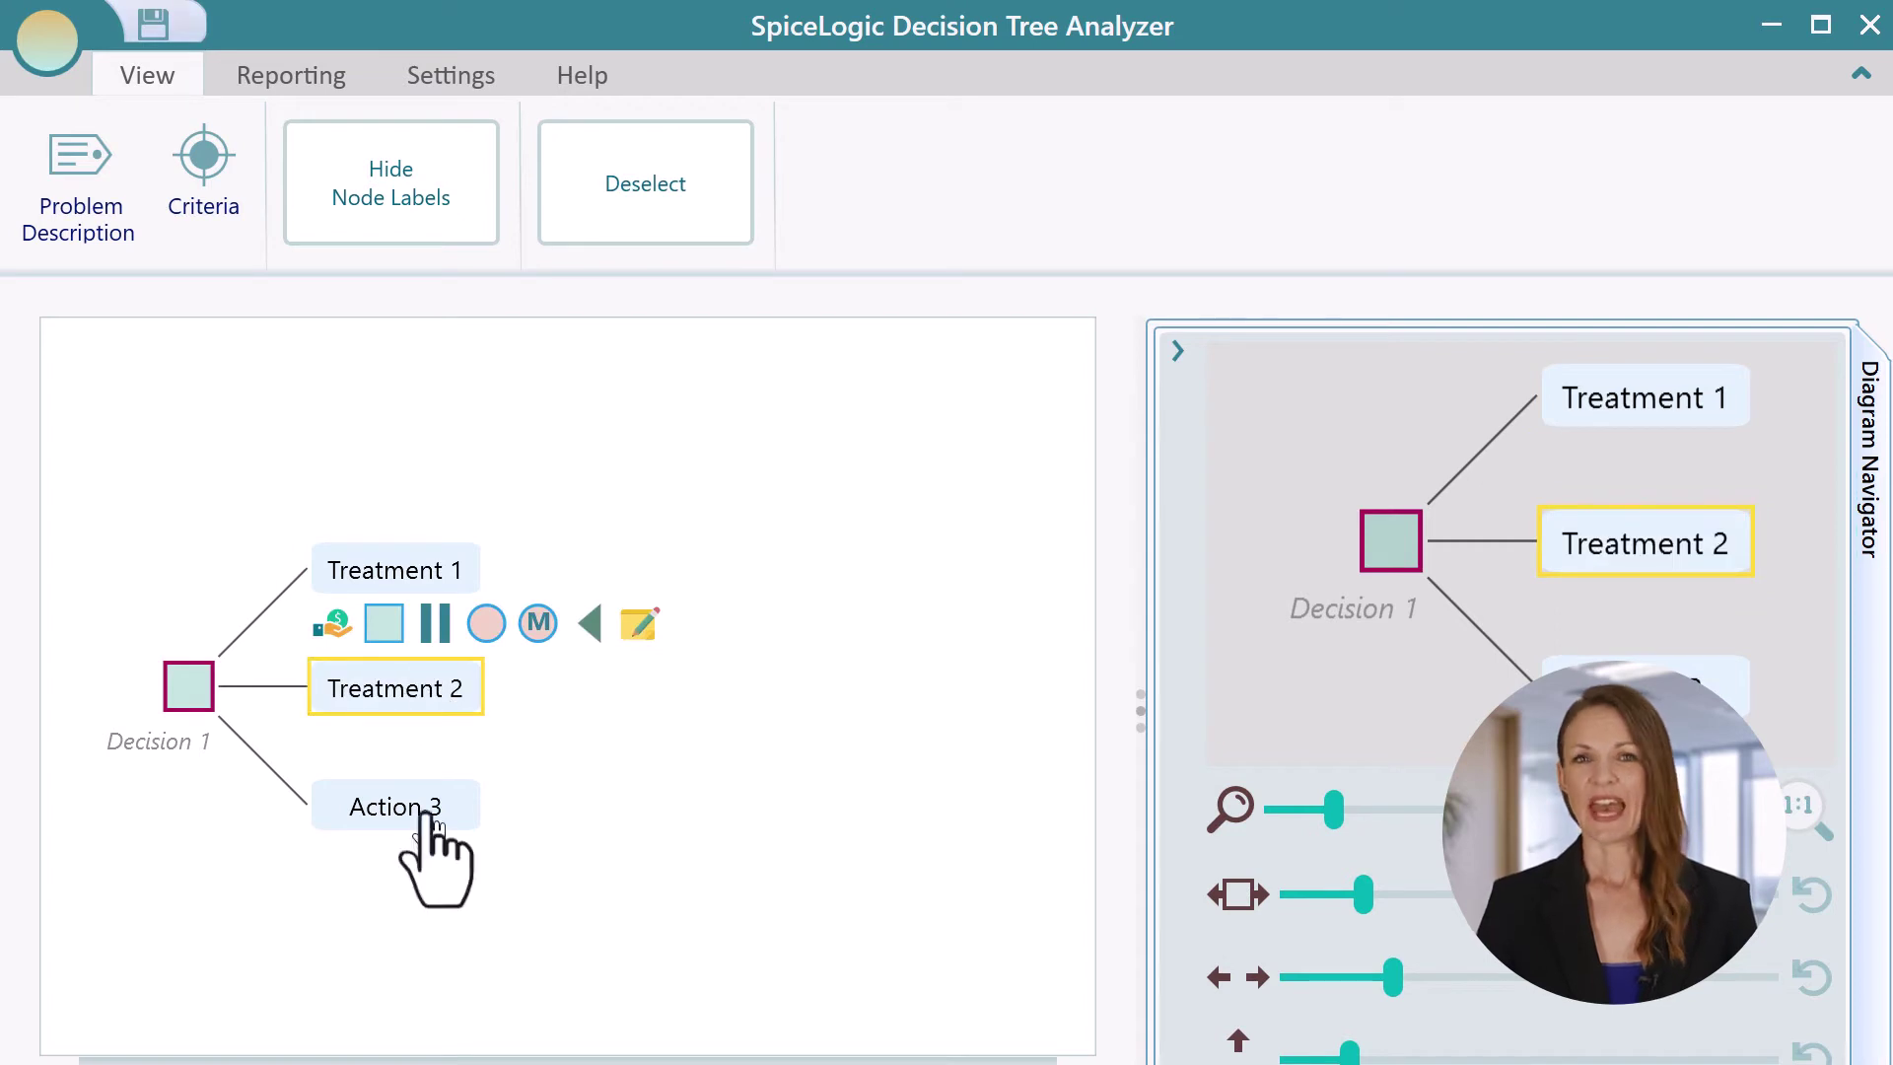
left_click(427, 806)
left_click(427, 807)
type("Treatment 3")
key("Return")
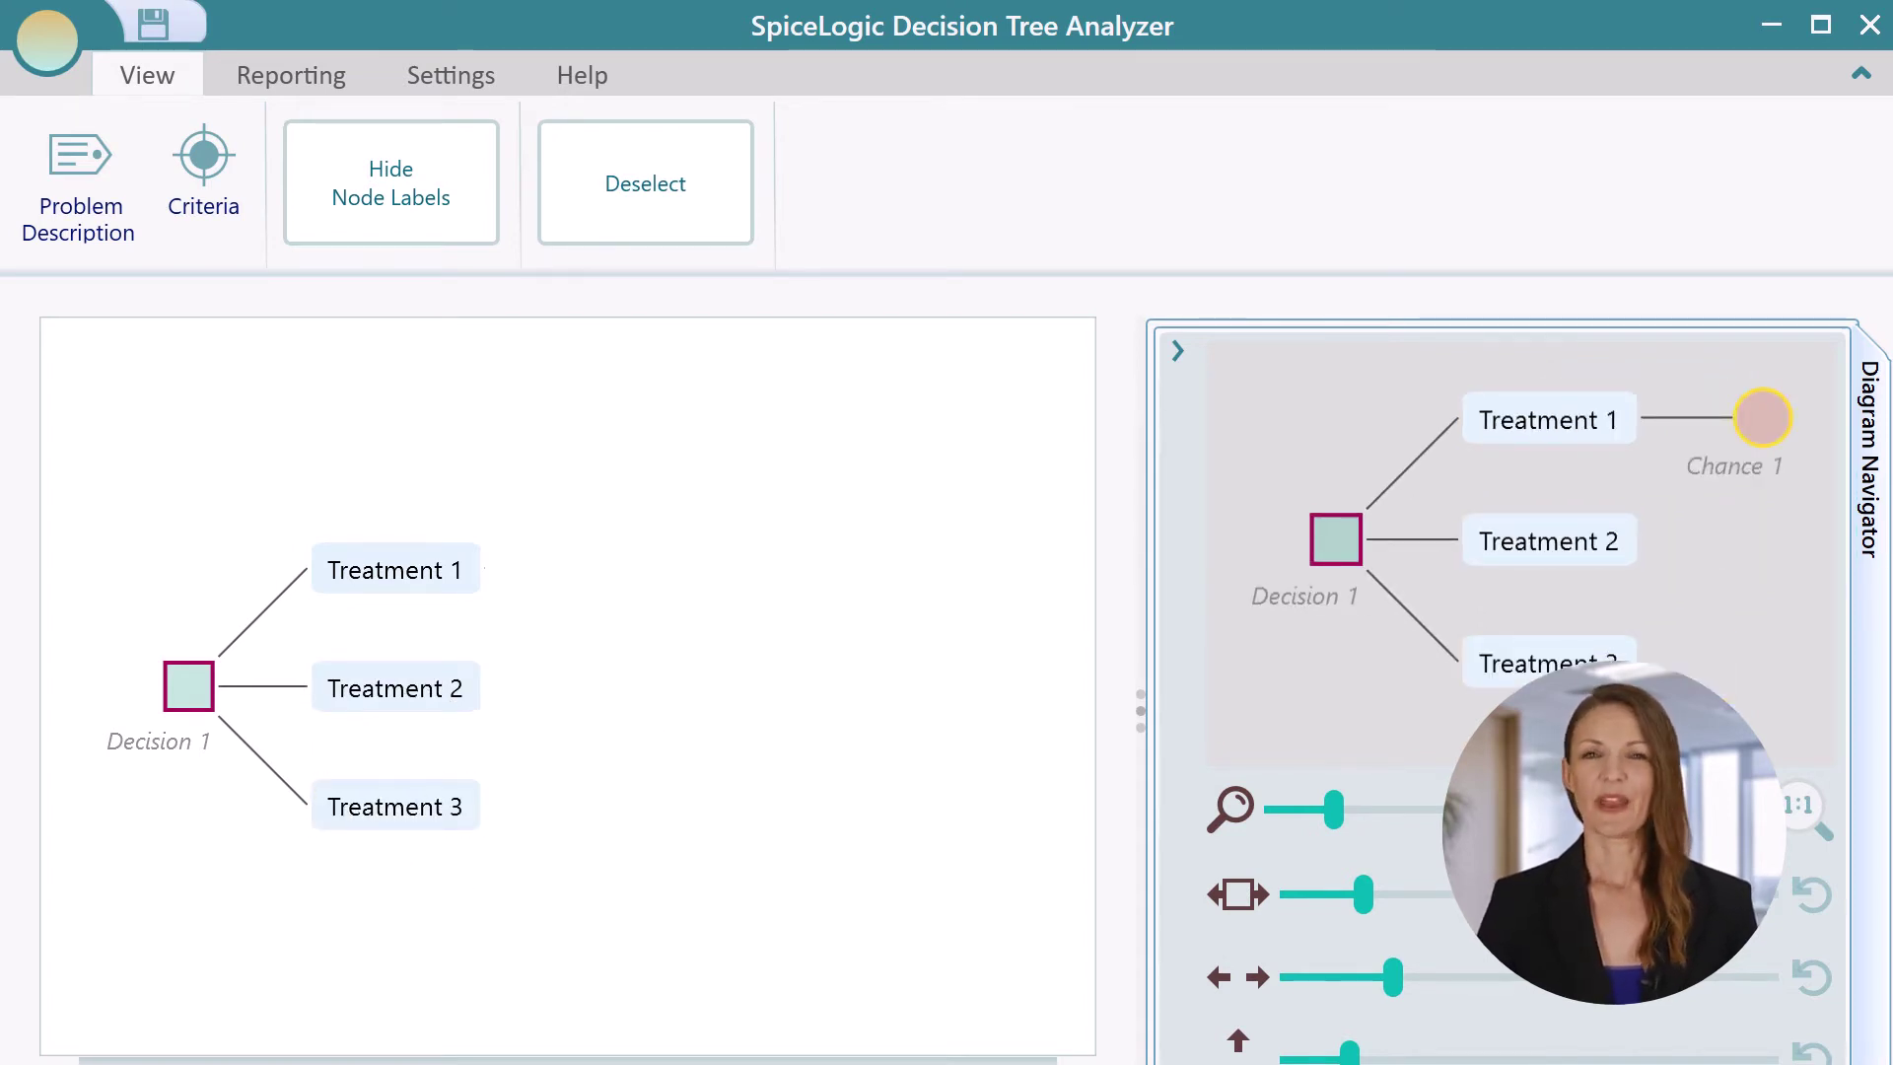
Step: Add a chance node with two event branches after Treatment 1 and hide node labels
left_click(435, 577)
left_click(490, 503)
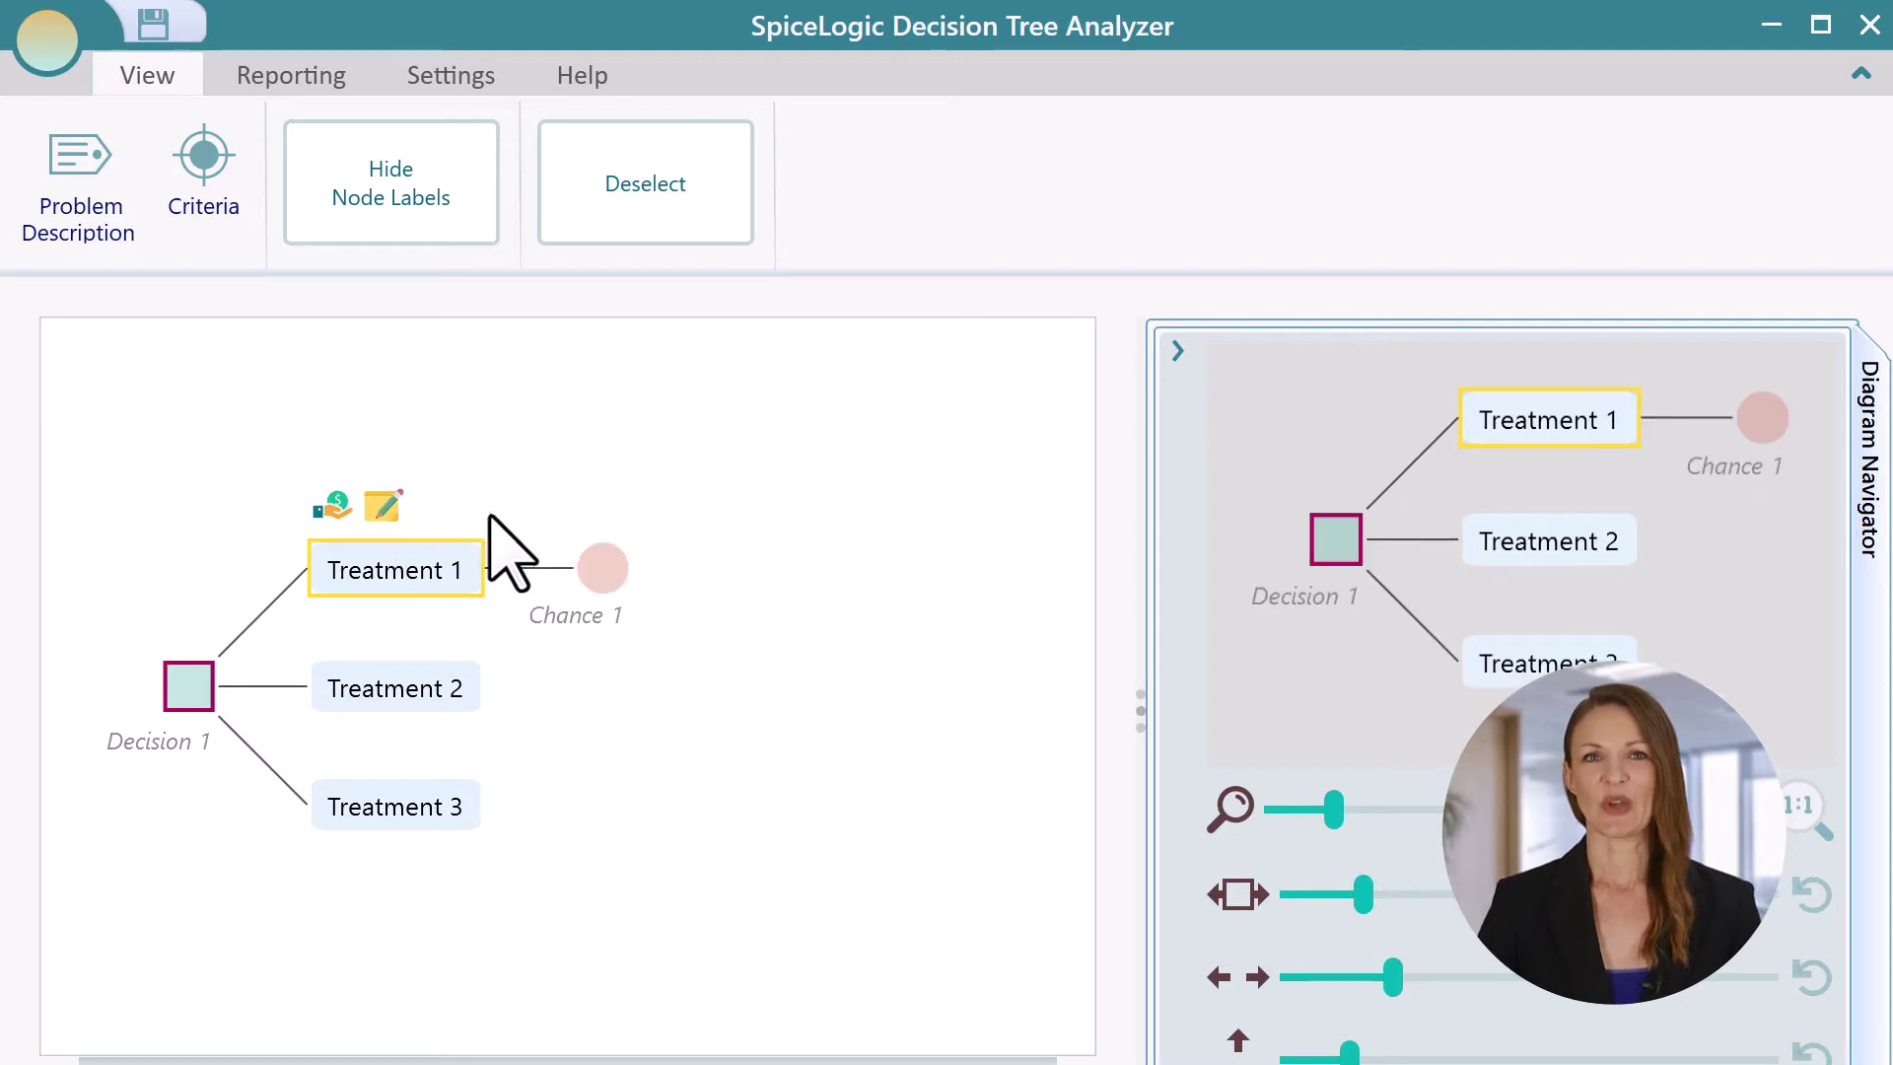
left_click(611, 572)
left_click(599, 507)
left_click(599, 506)
left_click(375, 236)
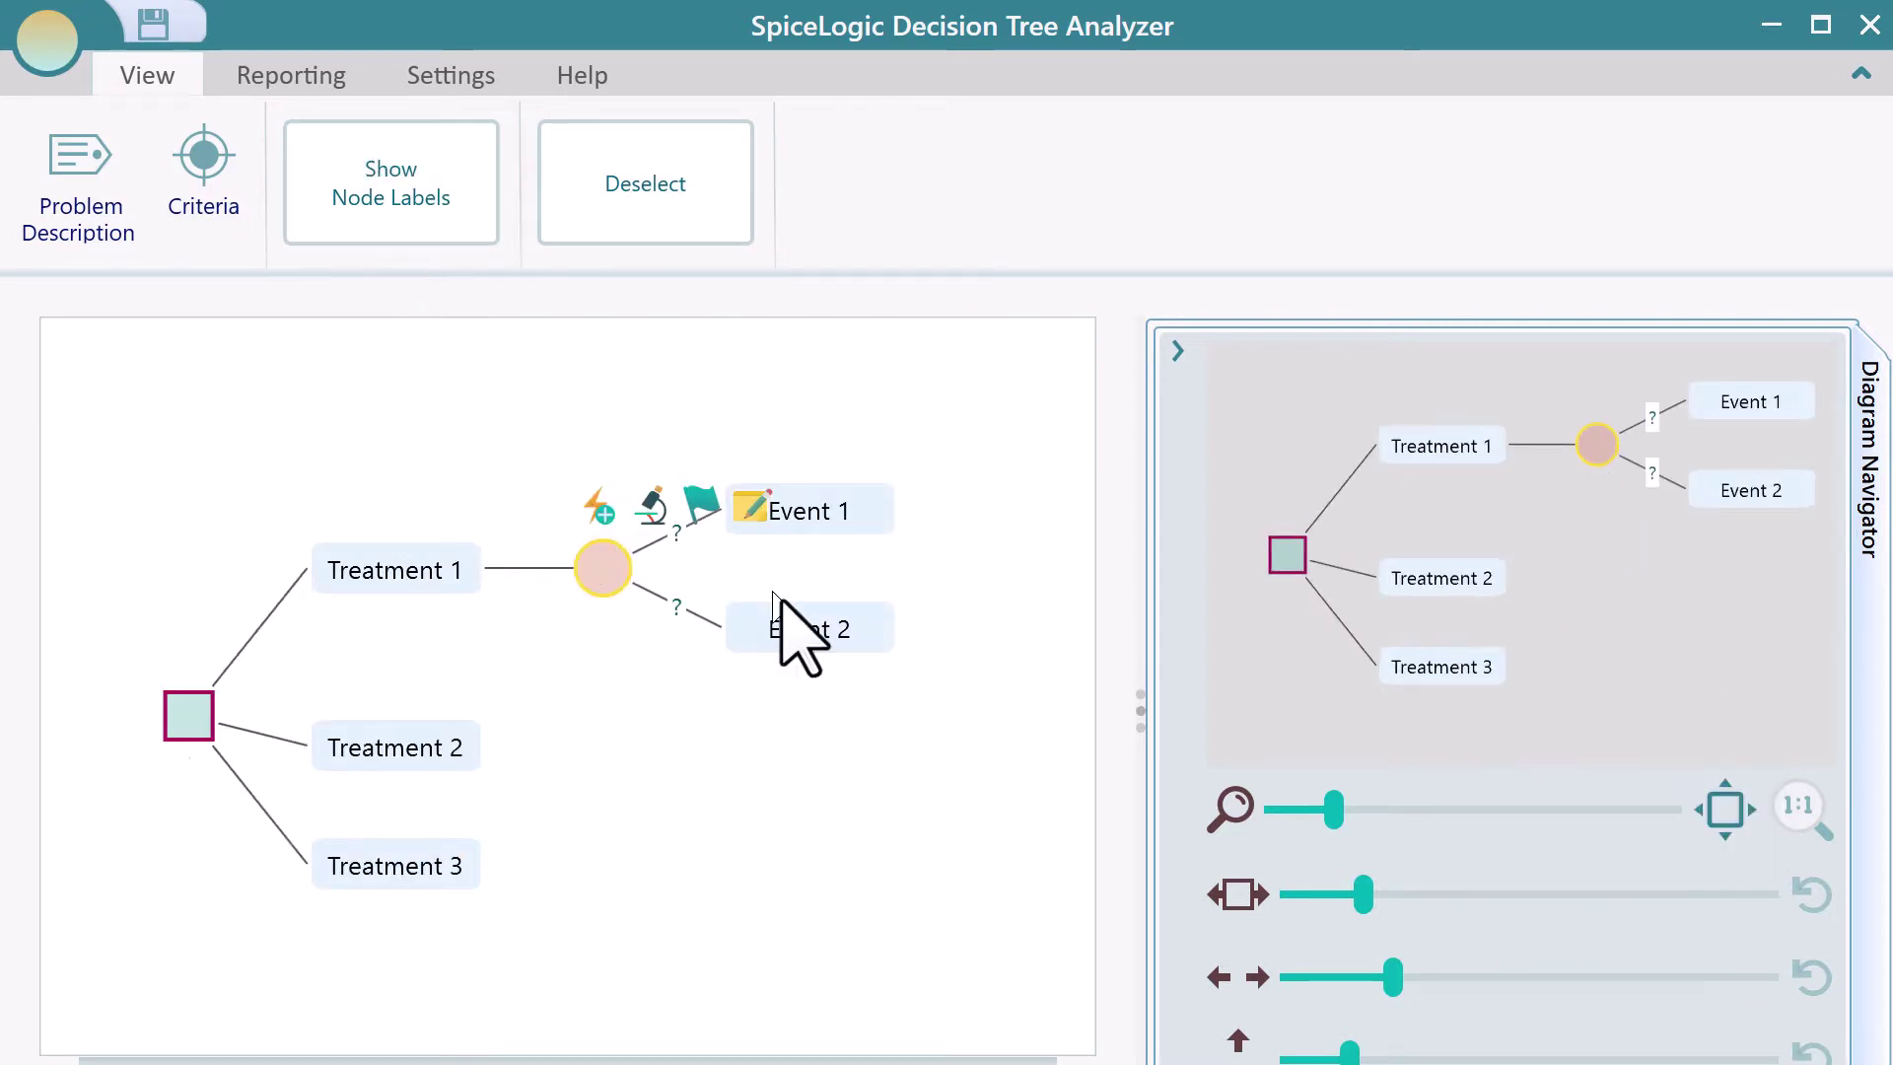
Step: Rename the chance node's events Success and Failure
left_click(833, 513)
type("Success")
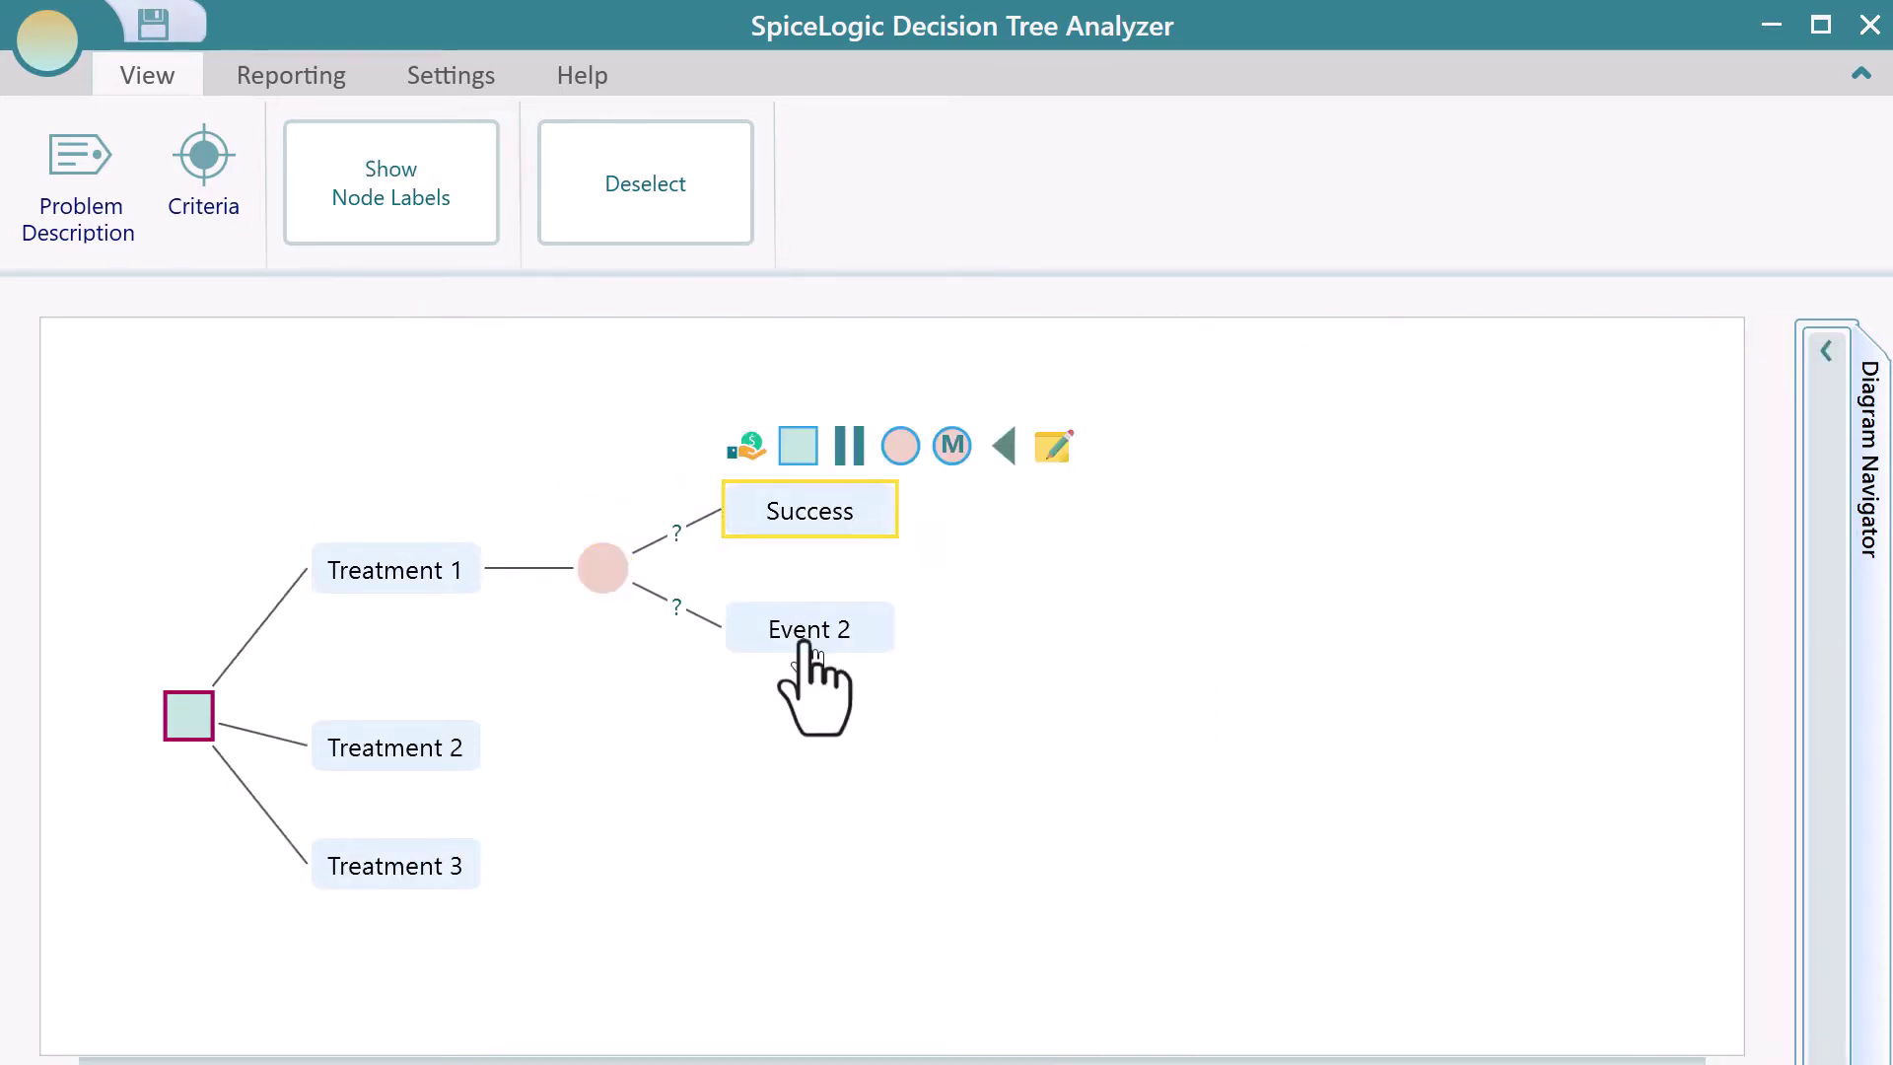
left_click(808, 636)
type("Failure")
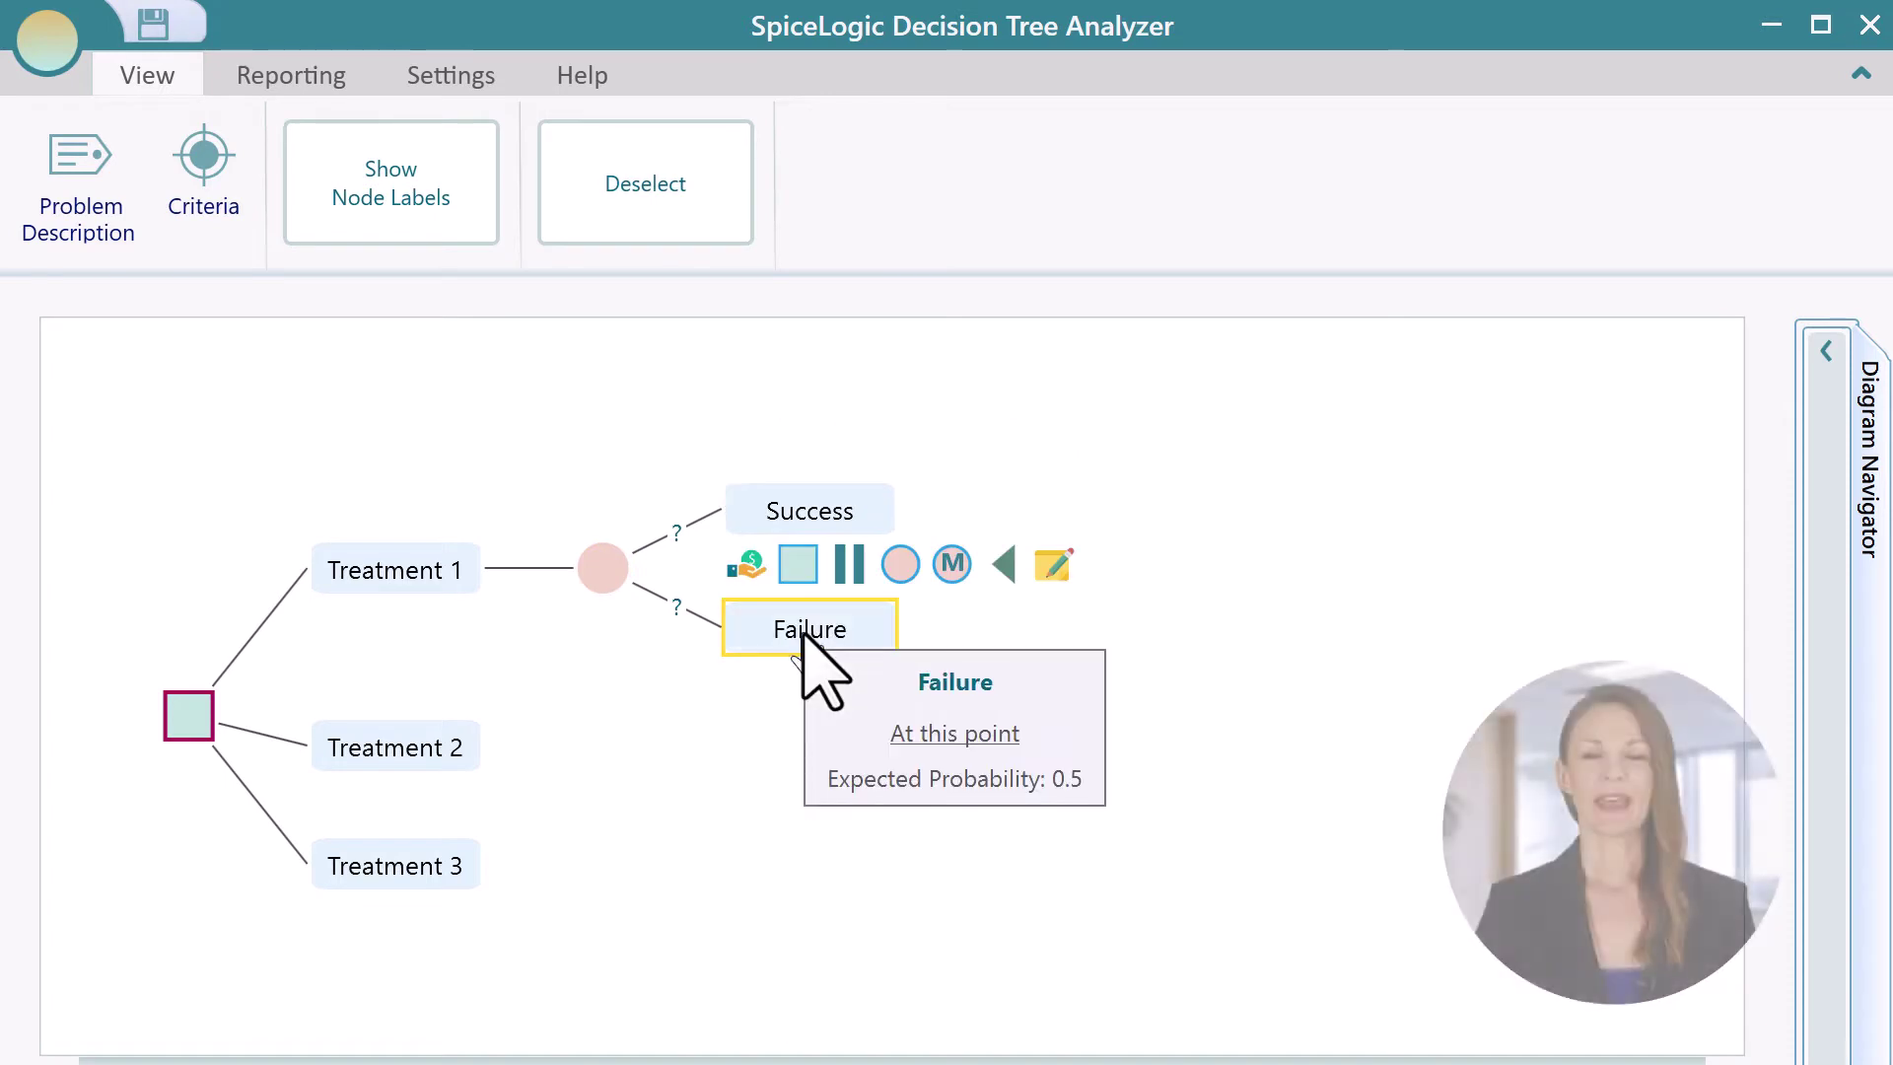
Step: Copy the Success/Failure chance node and paste it under Treatment 2 and Treatment 3
right_click(604, 572)
left_click(389, 754)
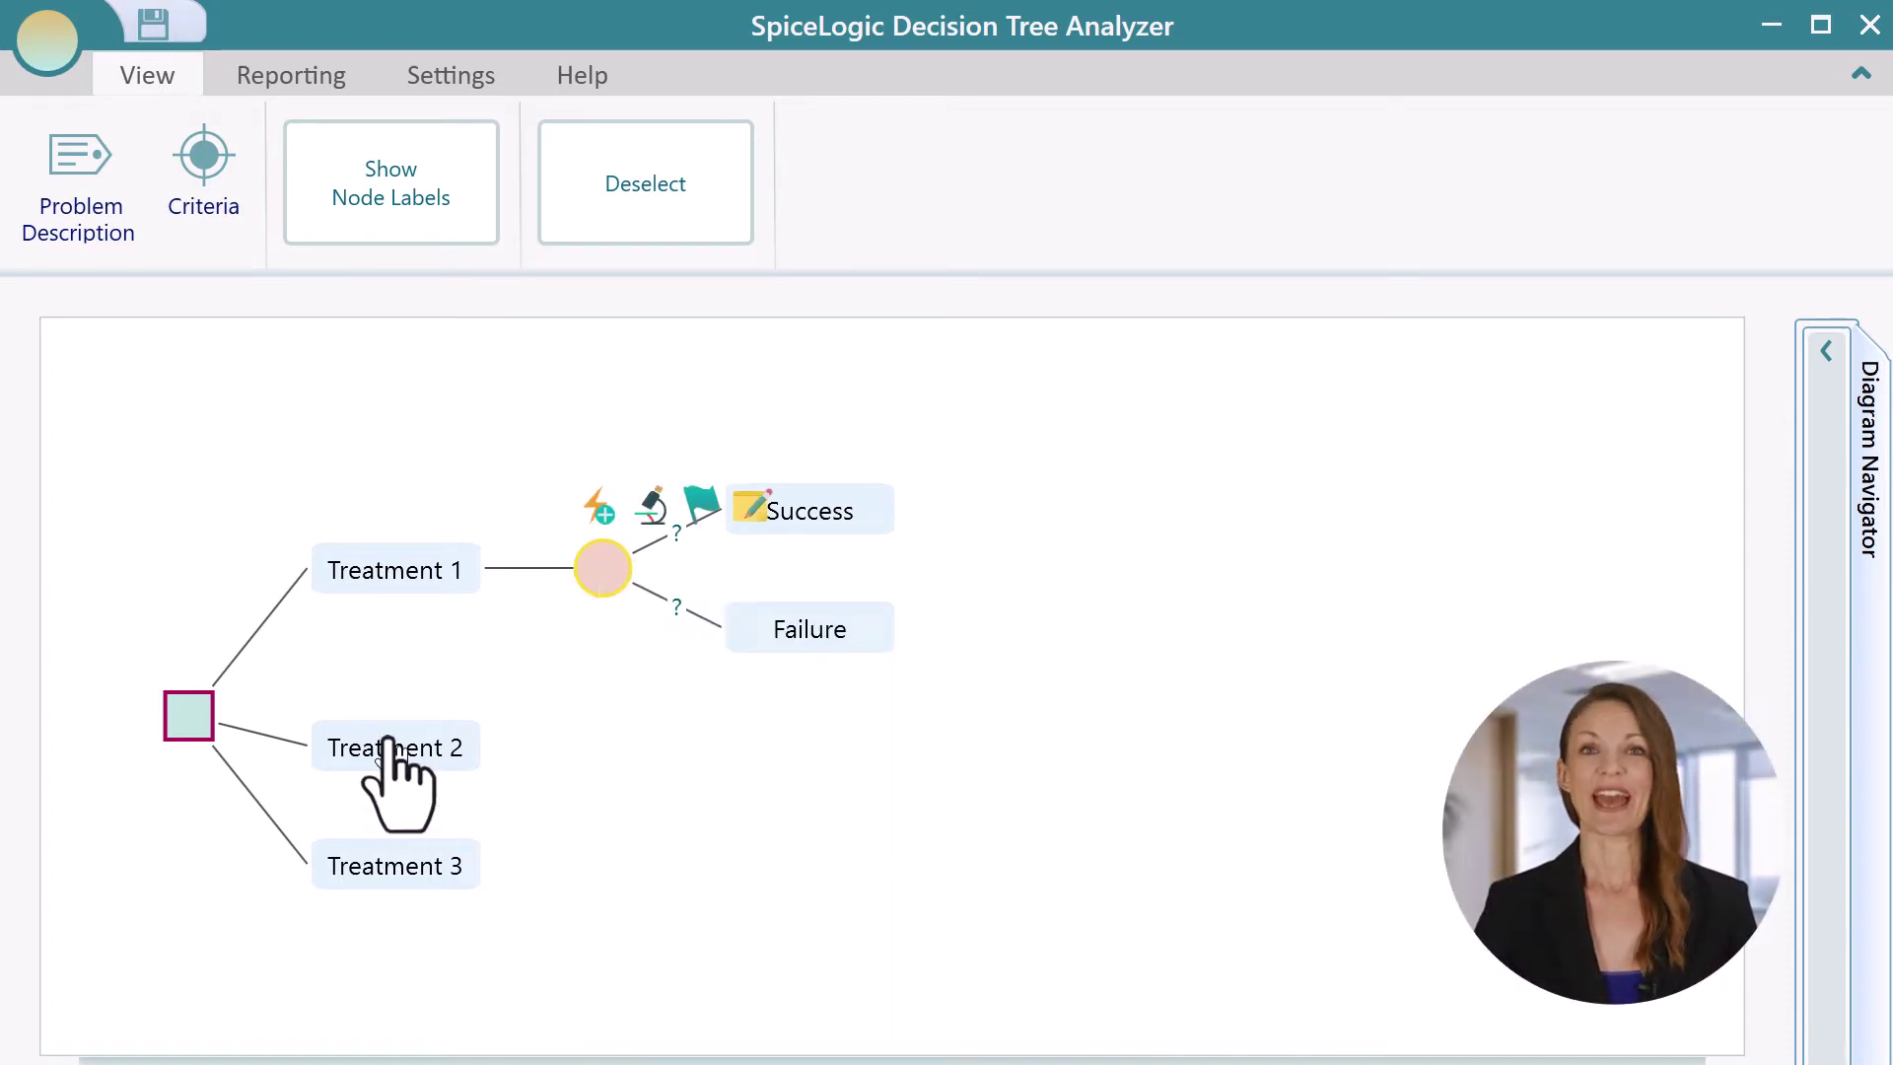
right_click(404, 757)
left_click(515, 952)
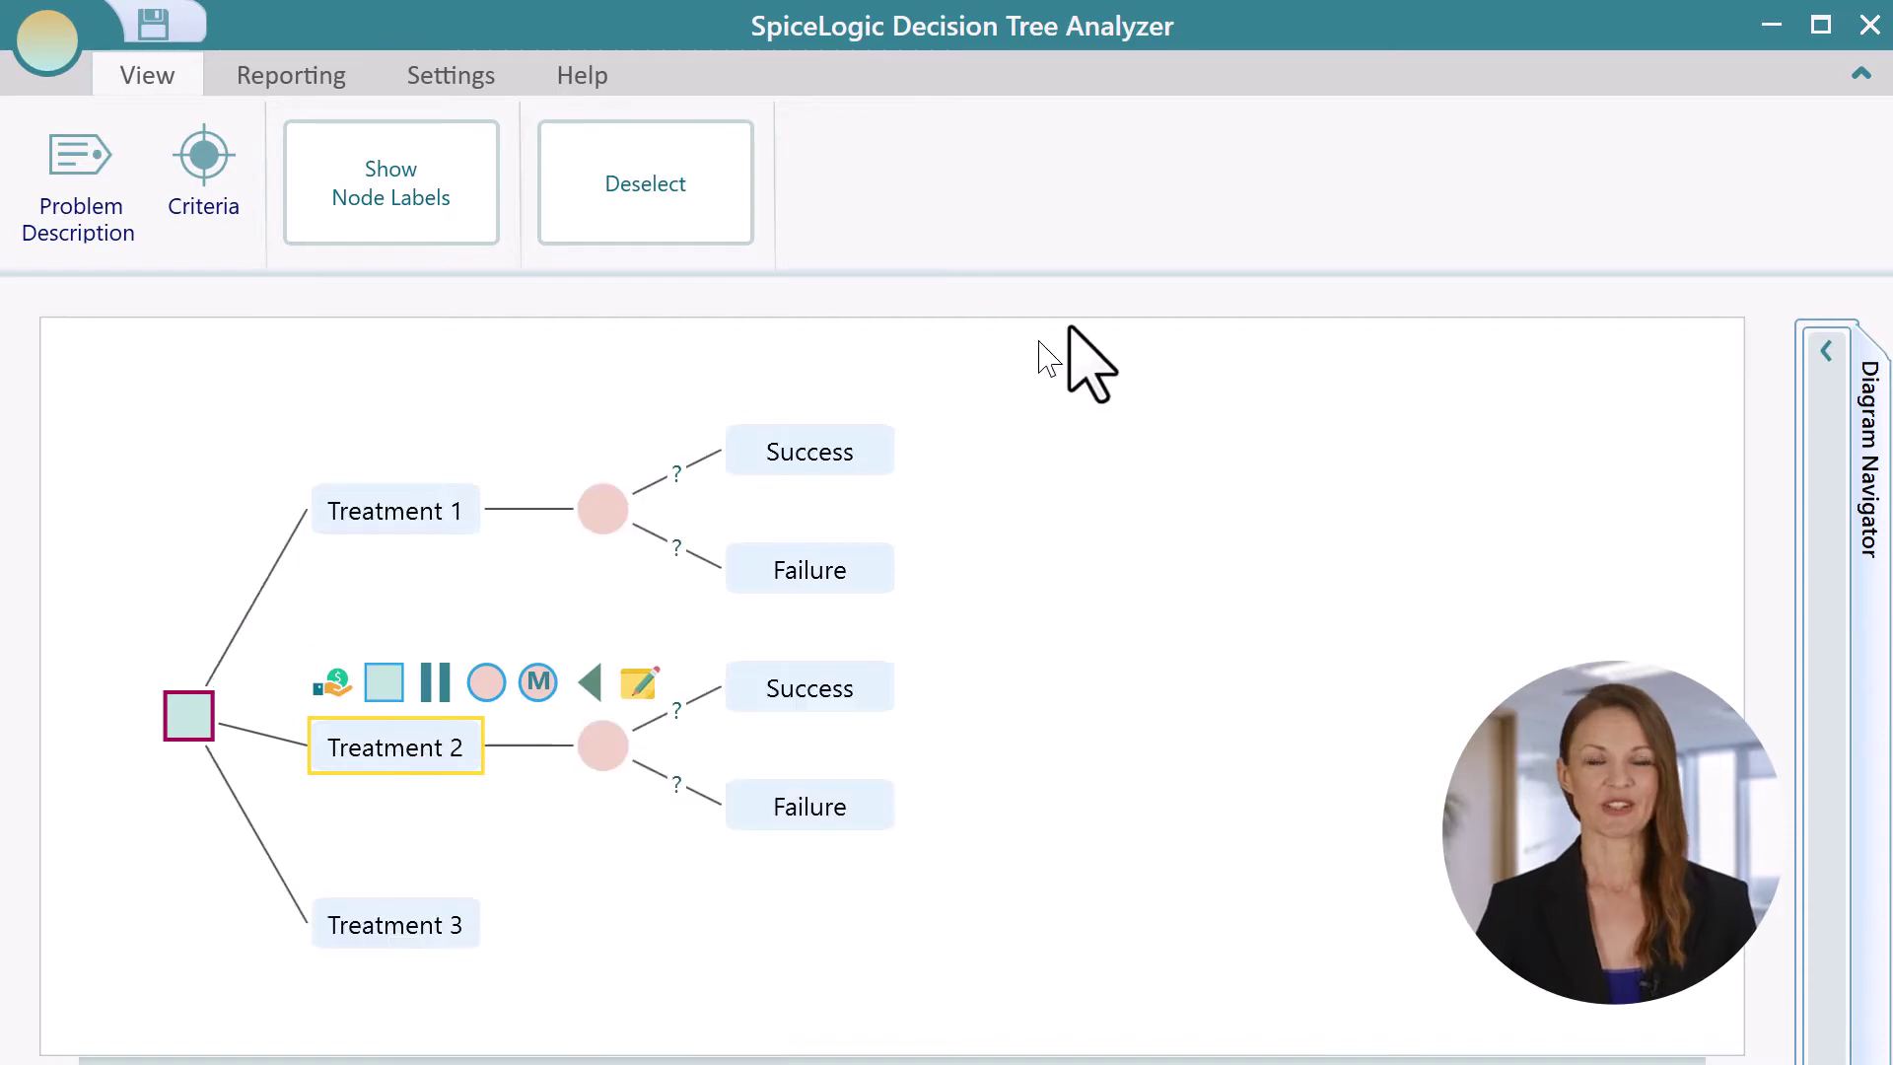
left_click(1862, 72)
right_click(424, 846)
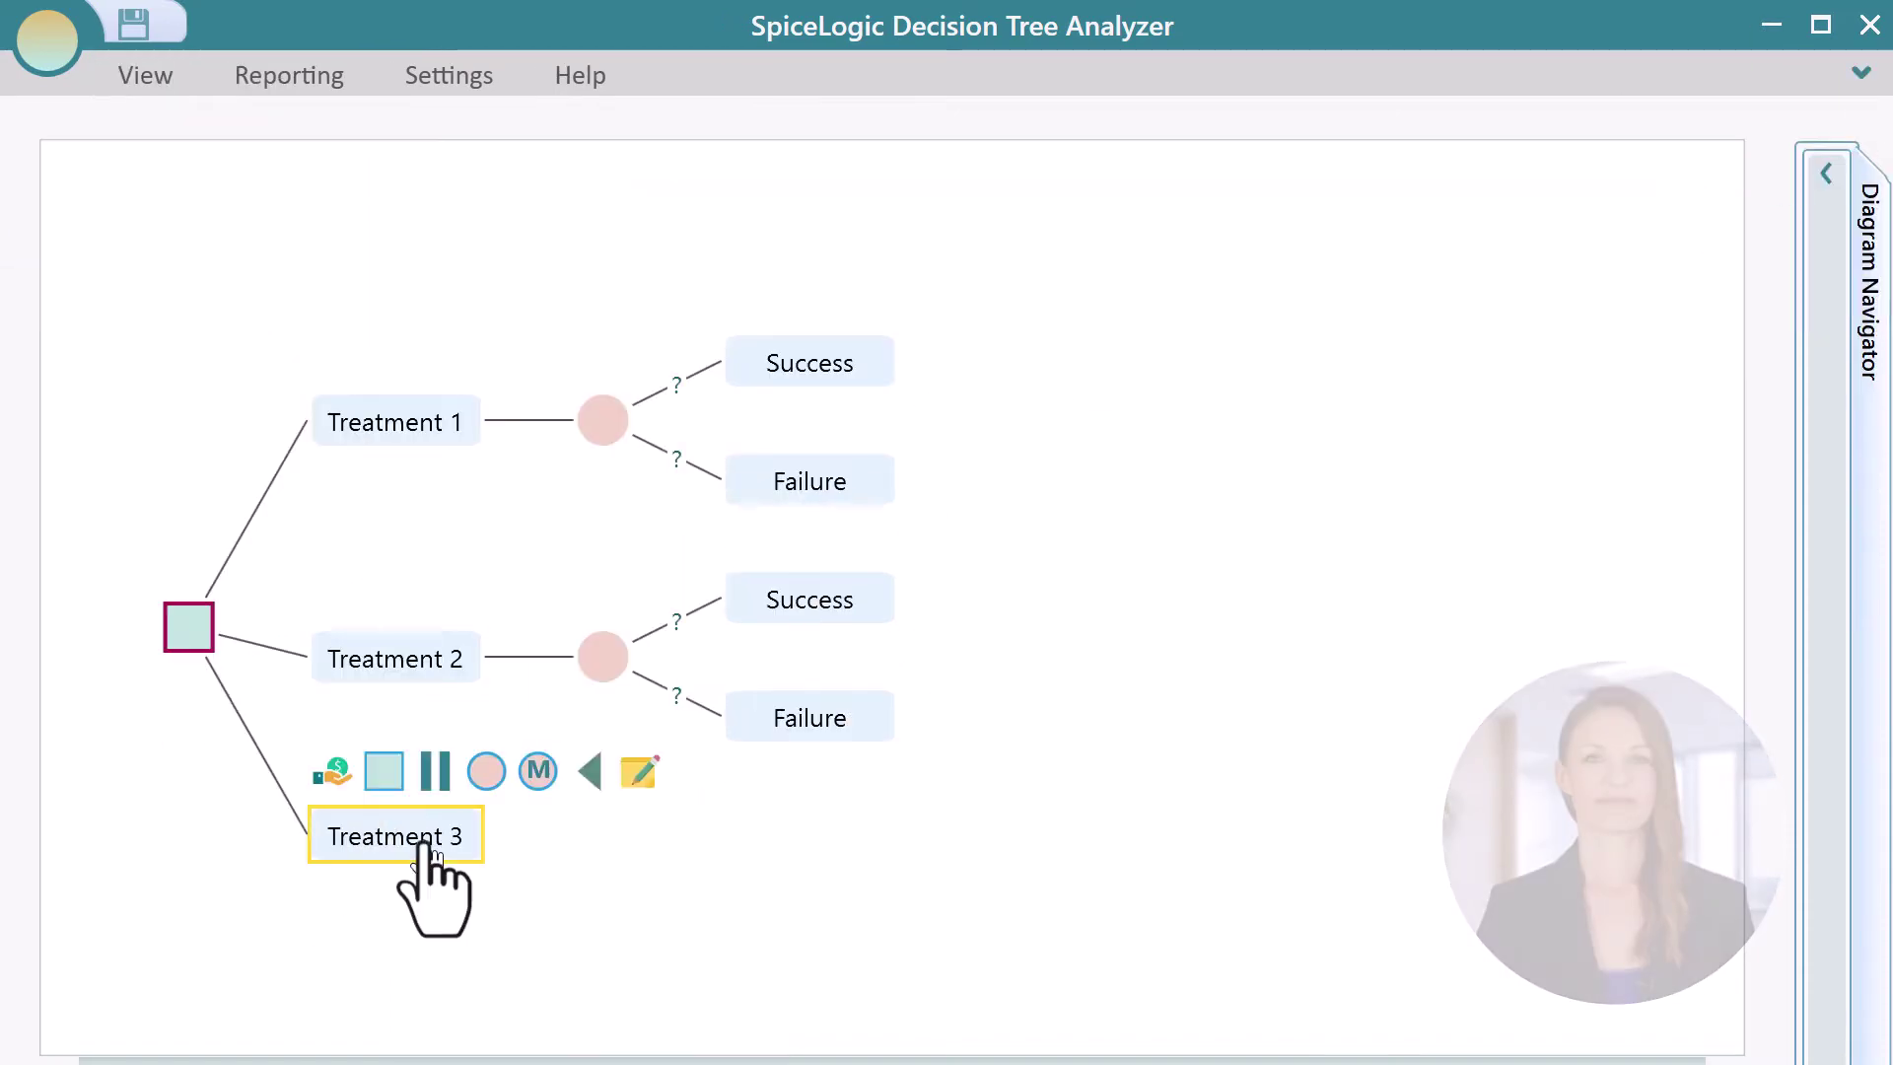
left_click(523, 1053)
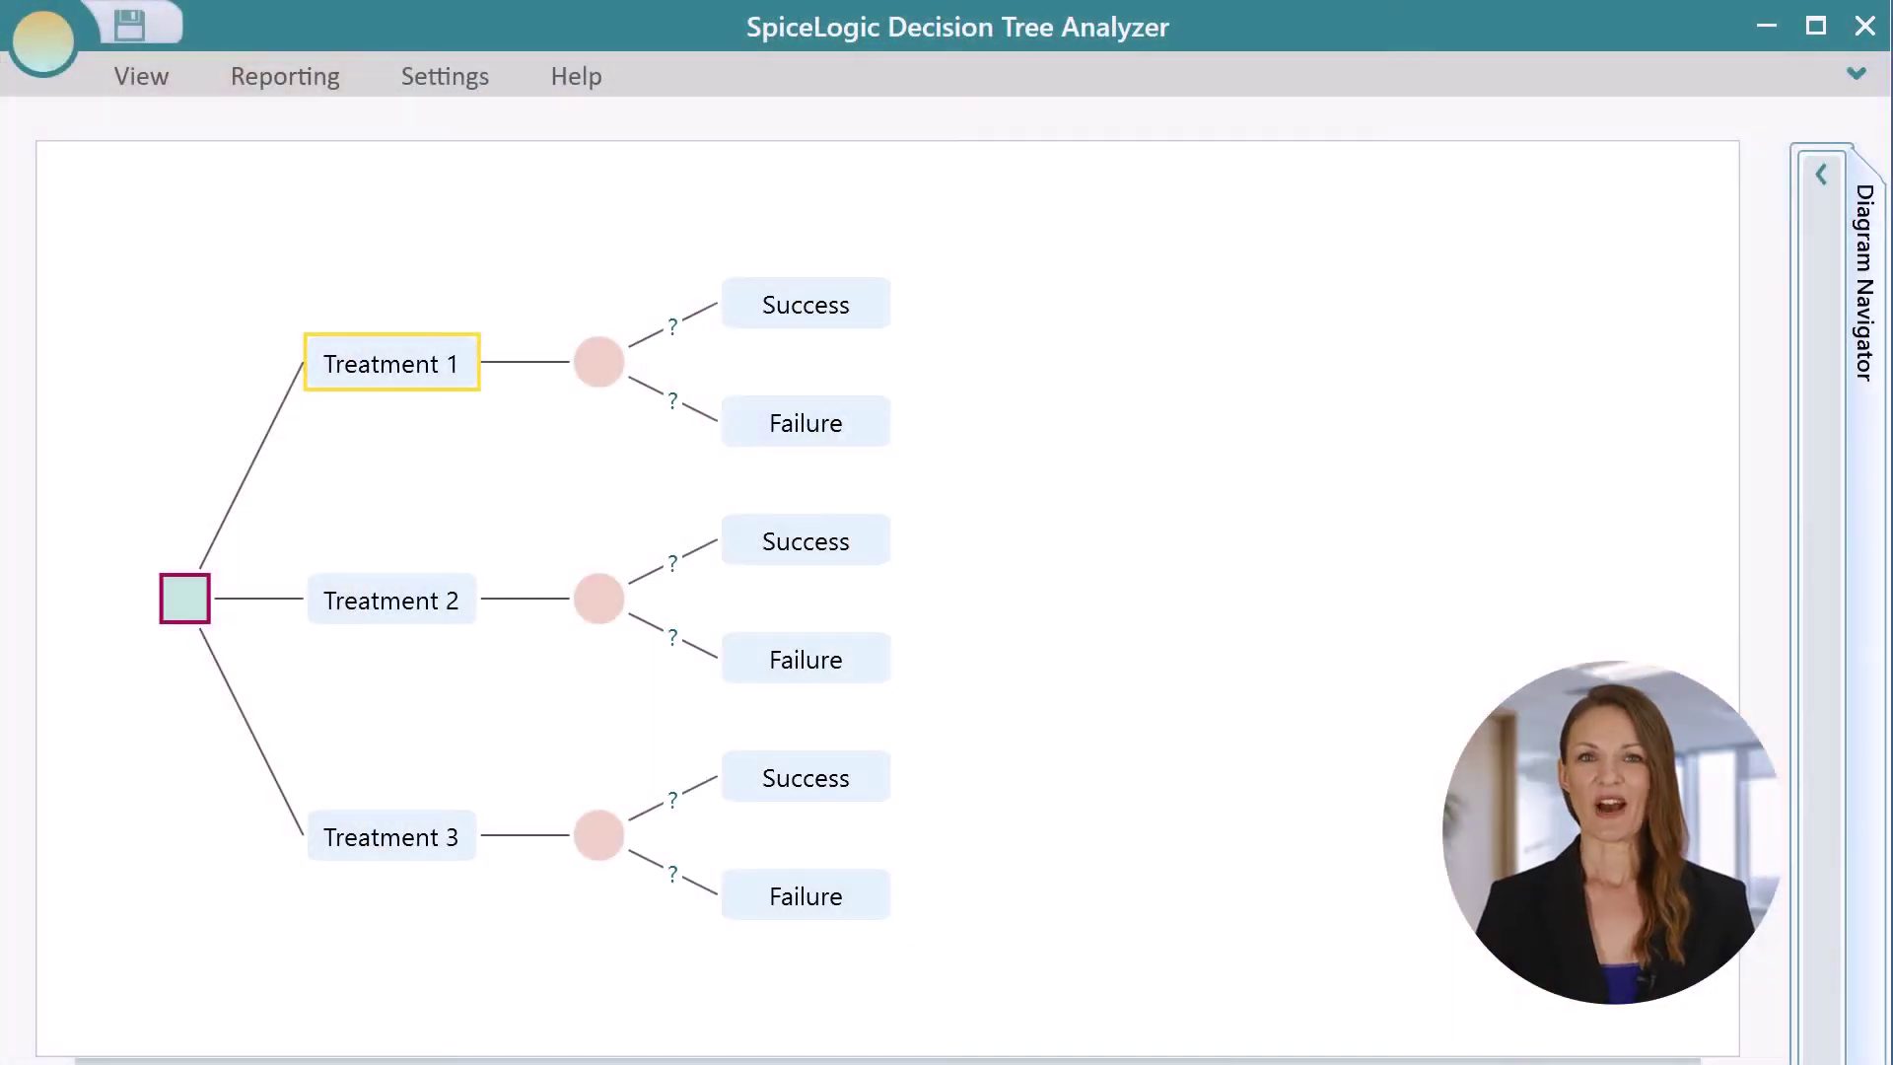
Step: Give Treatment 1 a cost of 9600 dollars
left_click(332, 299)
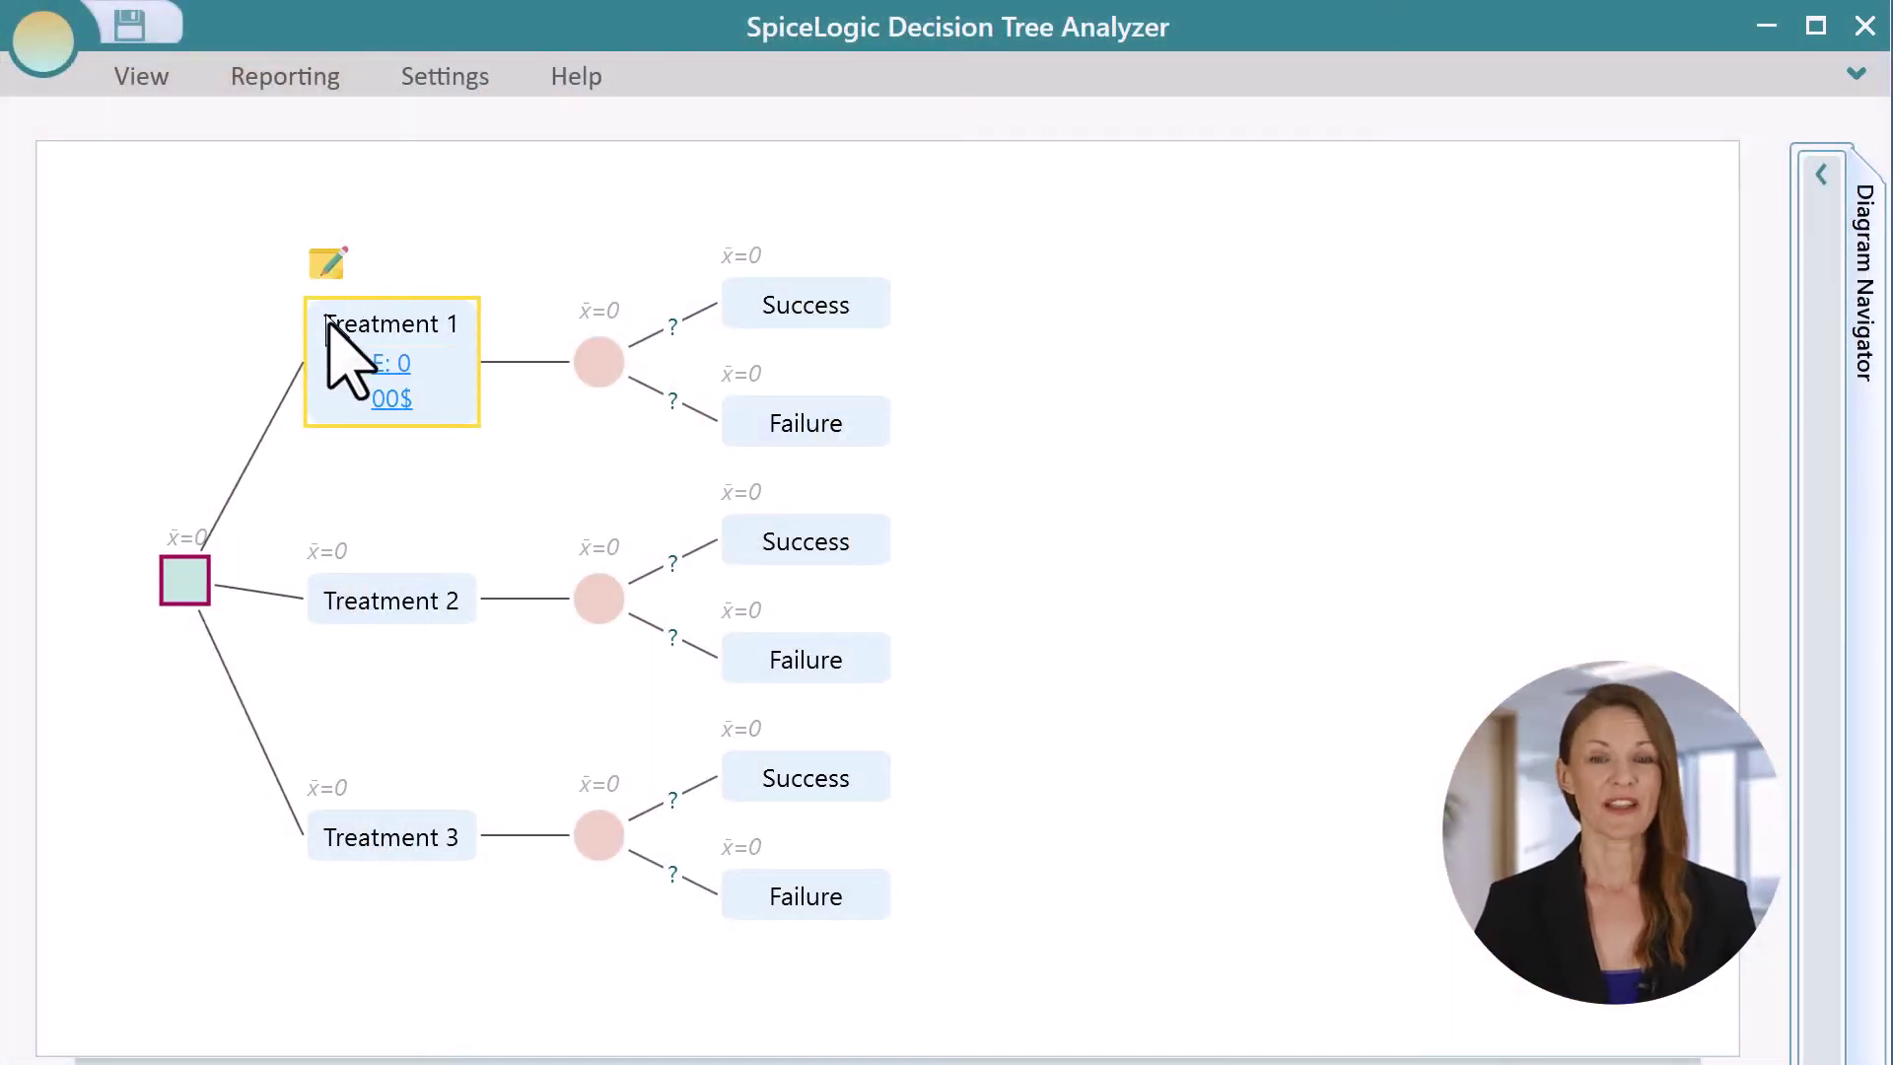
left_click(878, 775)
type("9600")
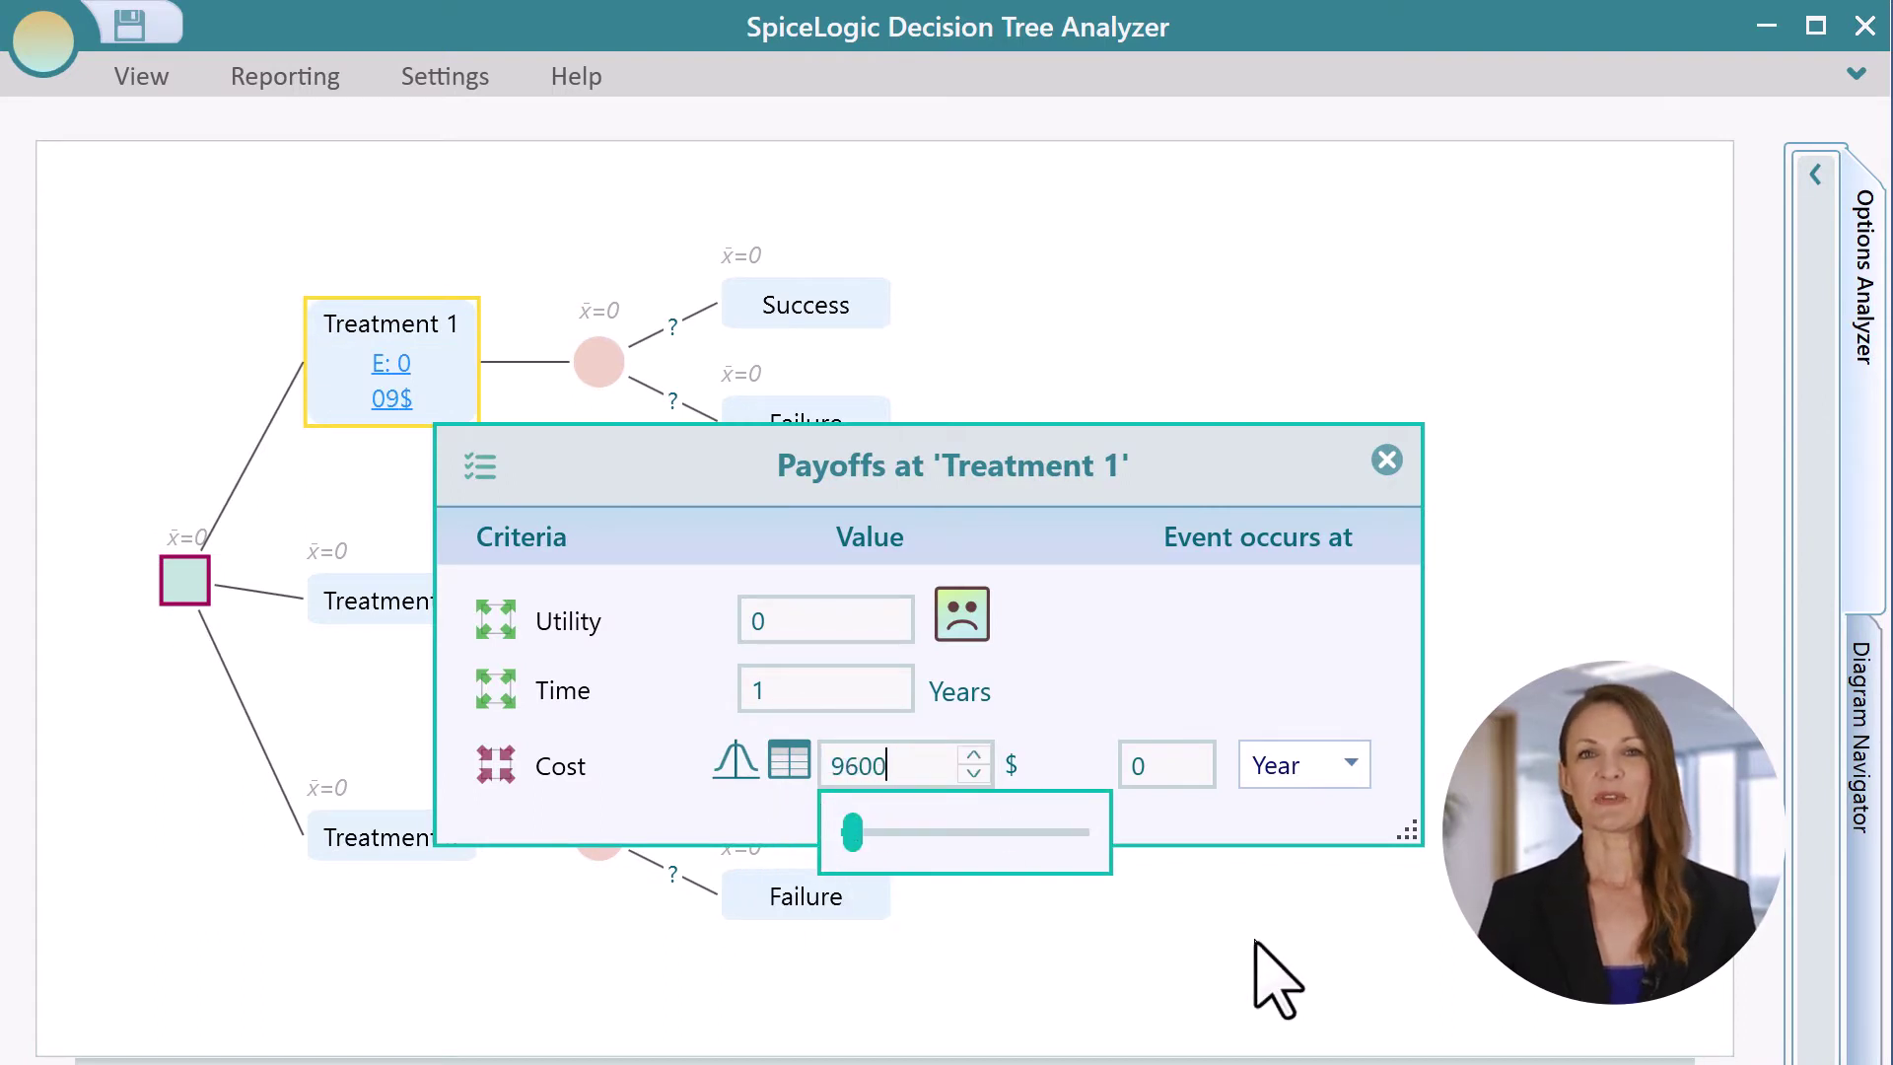
left_click(1281, 844)
left_click(1385, 461)
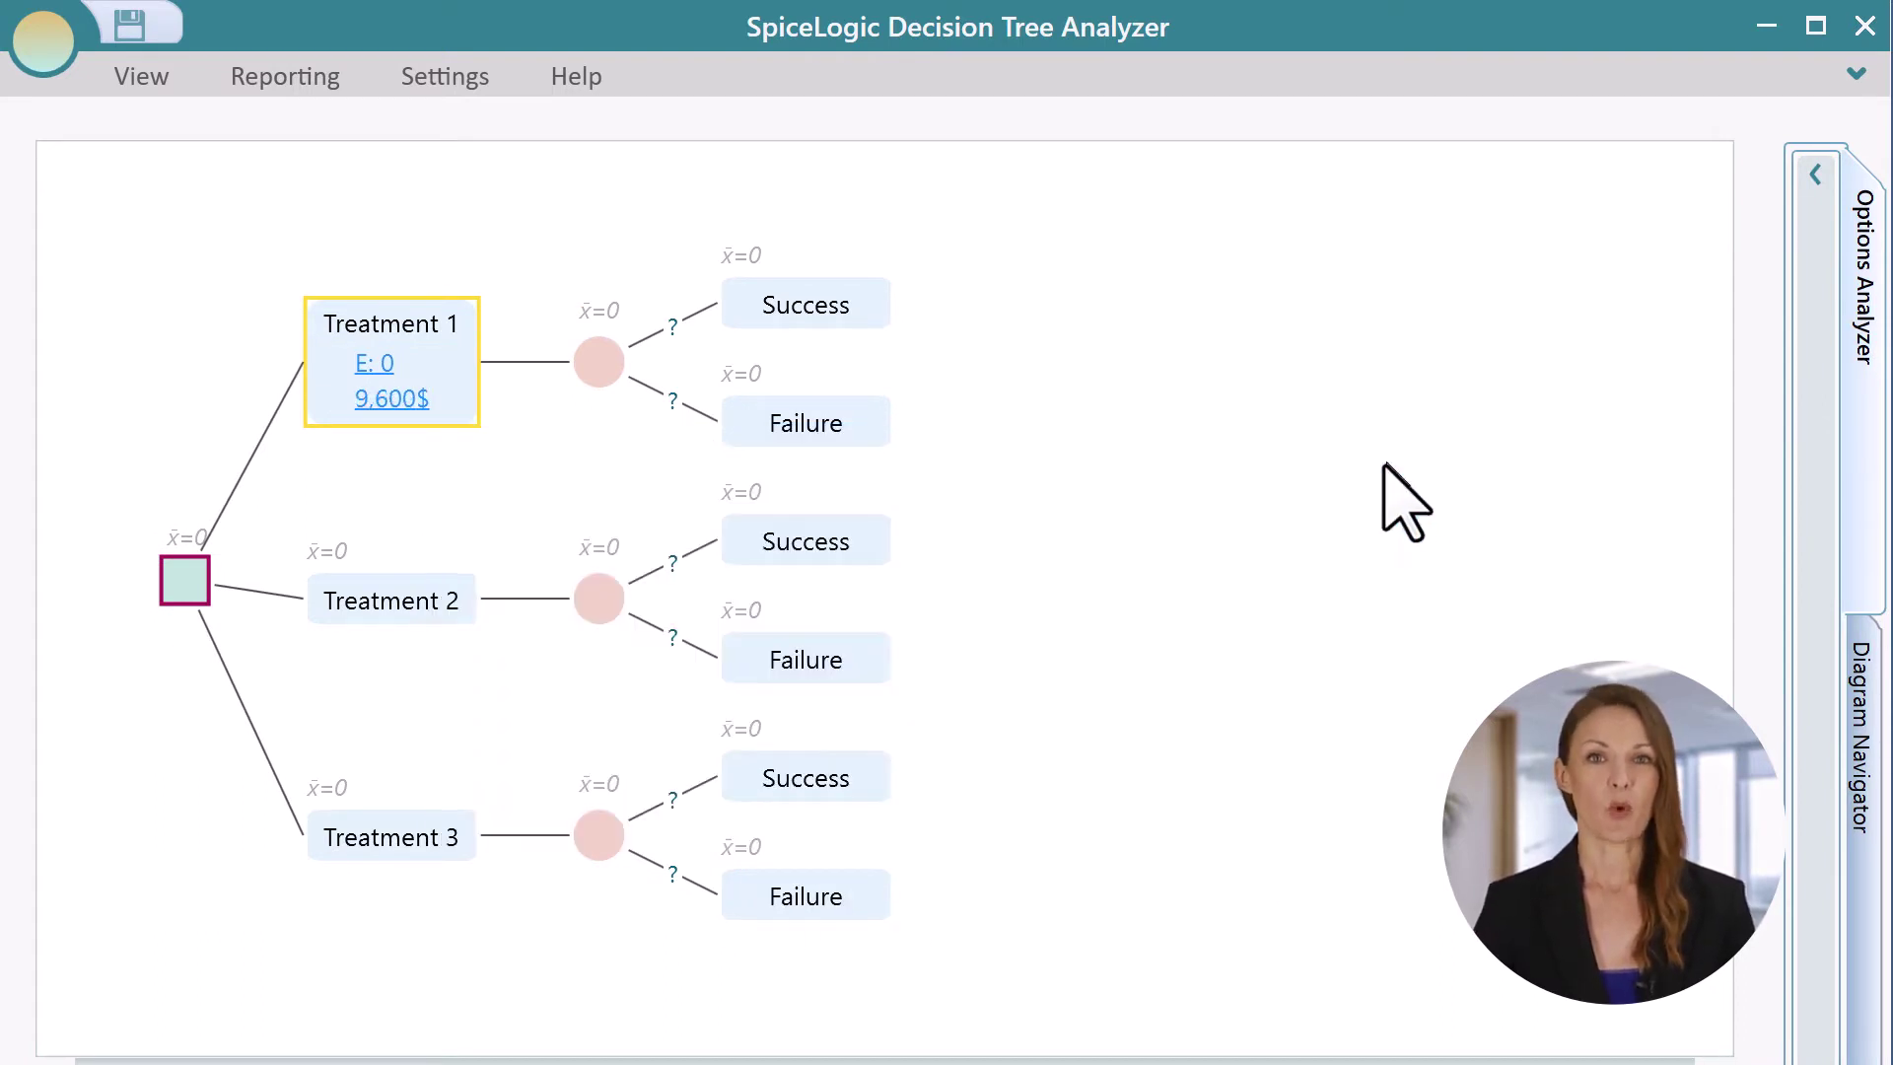
Step: Give Treatment 2 a cost of 6800 dollars
left_click(399, 604)
left_click(328, 531)
left_click(941, 775)
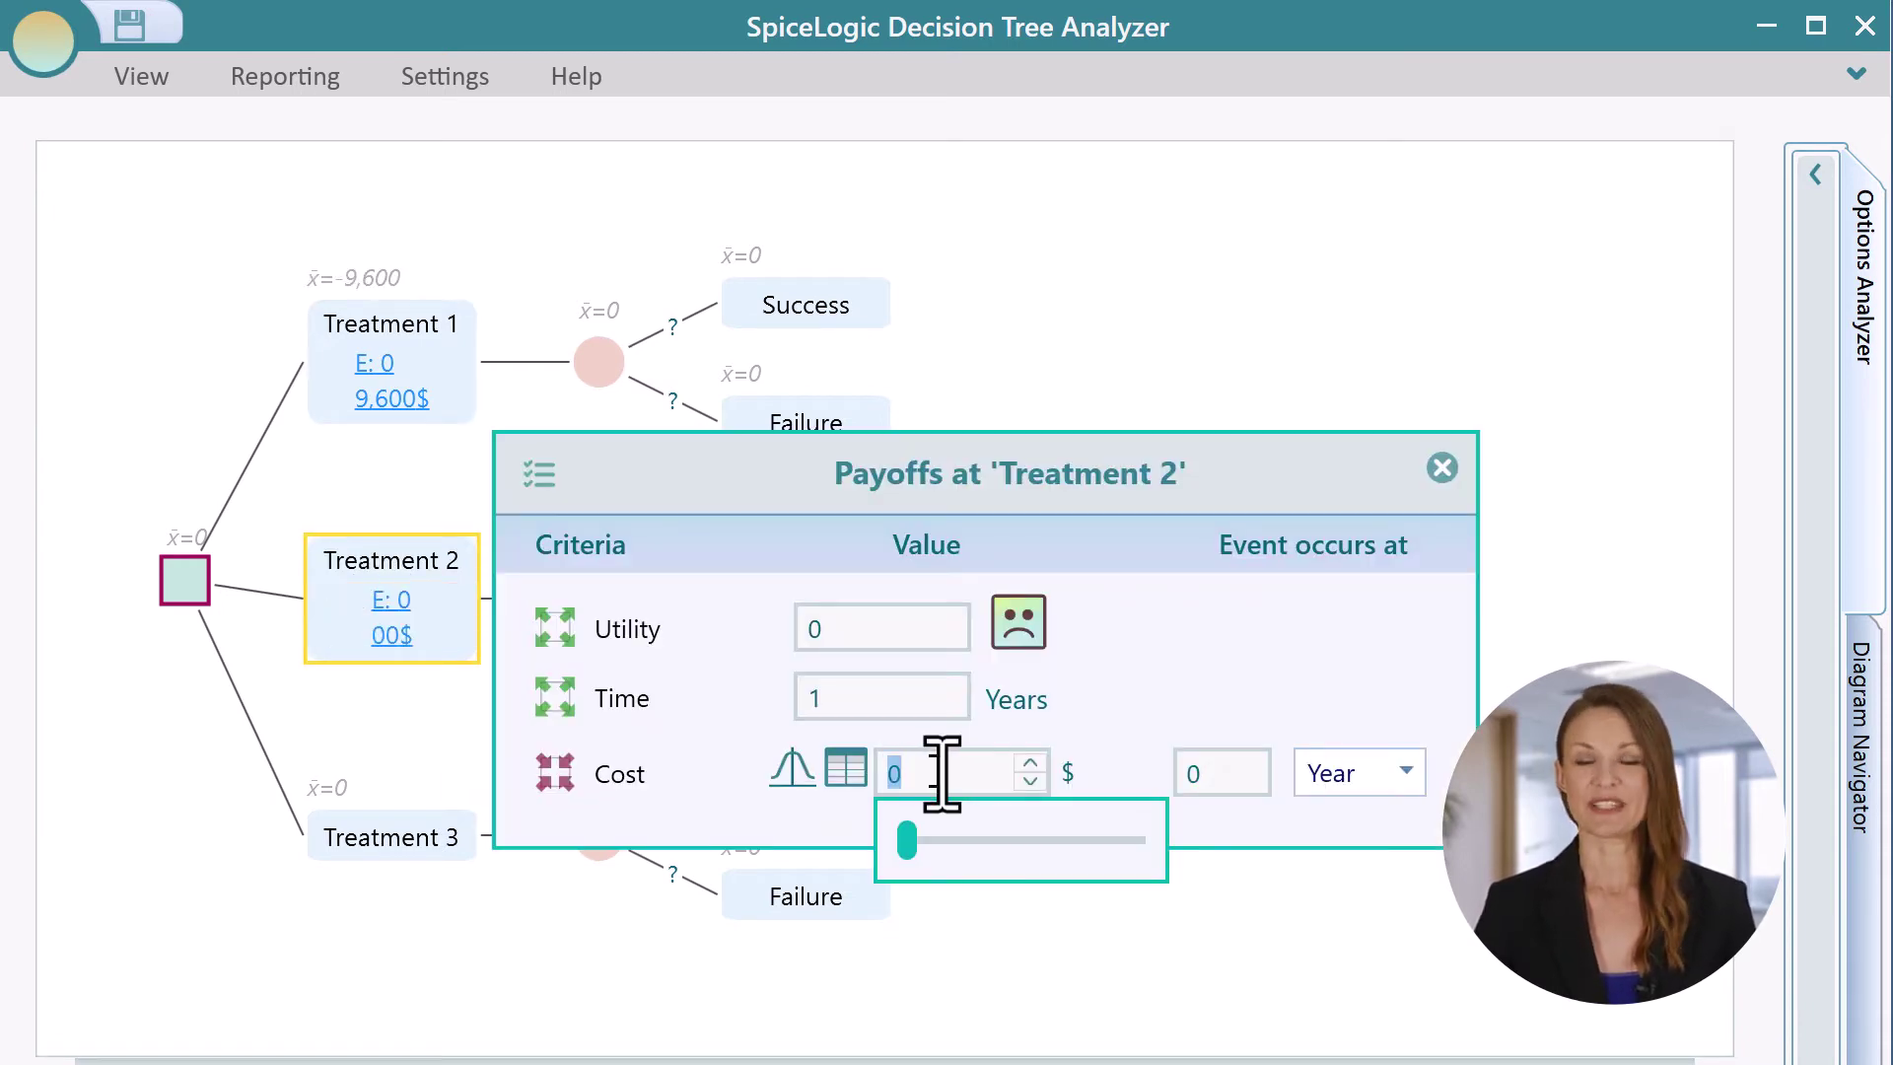
type("6800")
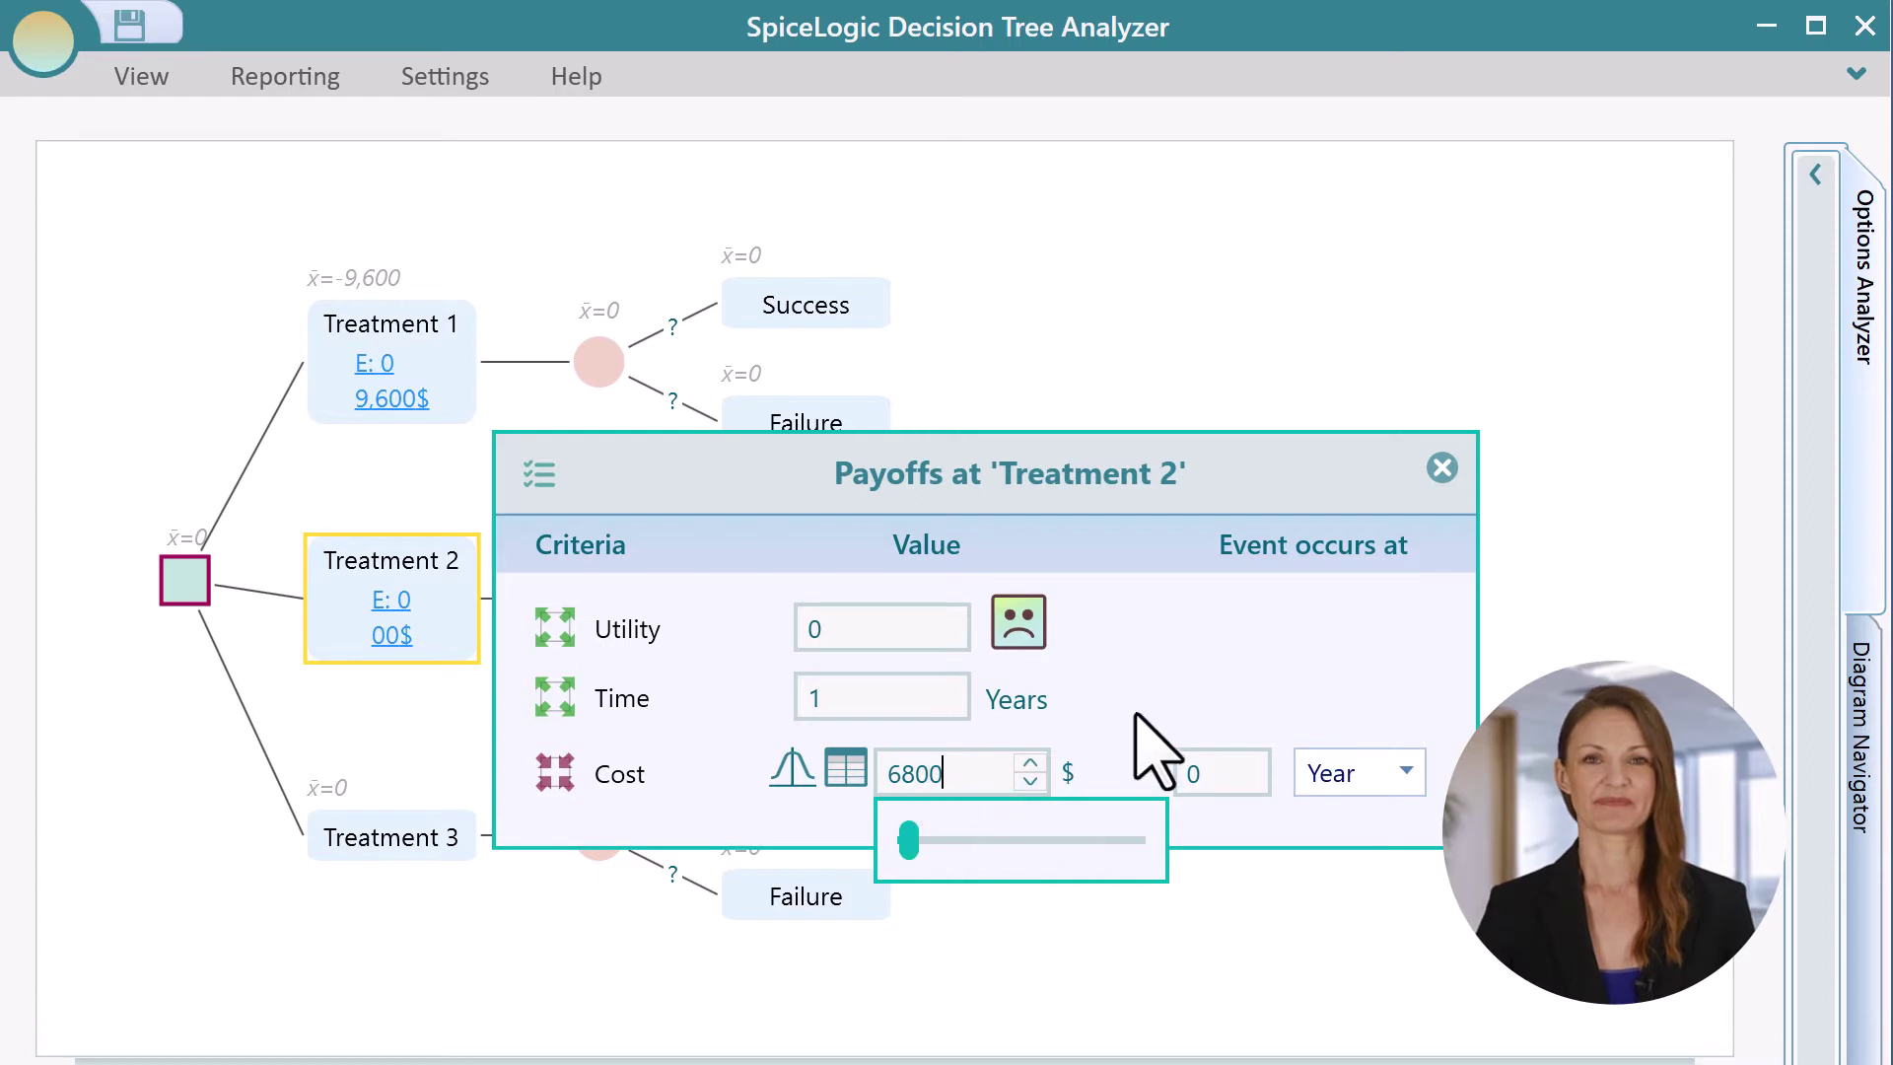
key("Return")
left_click(1442, 468)
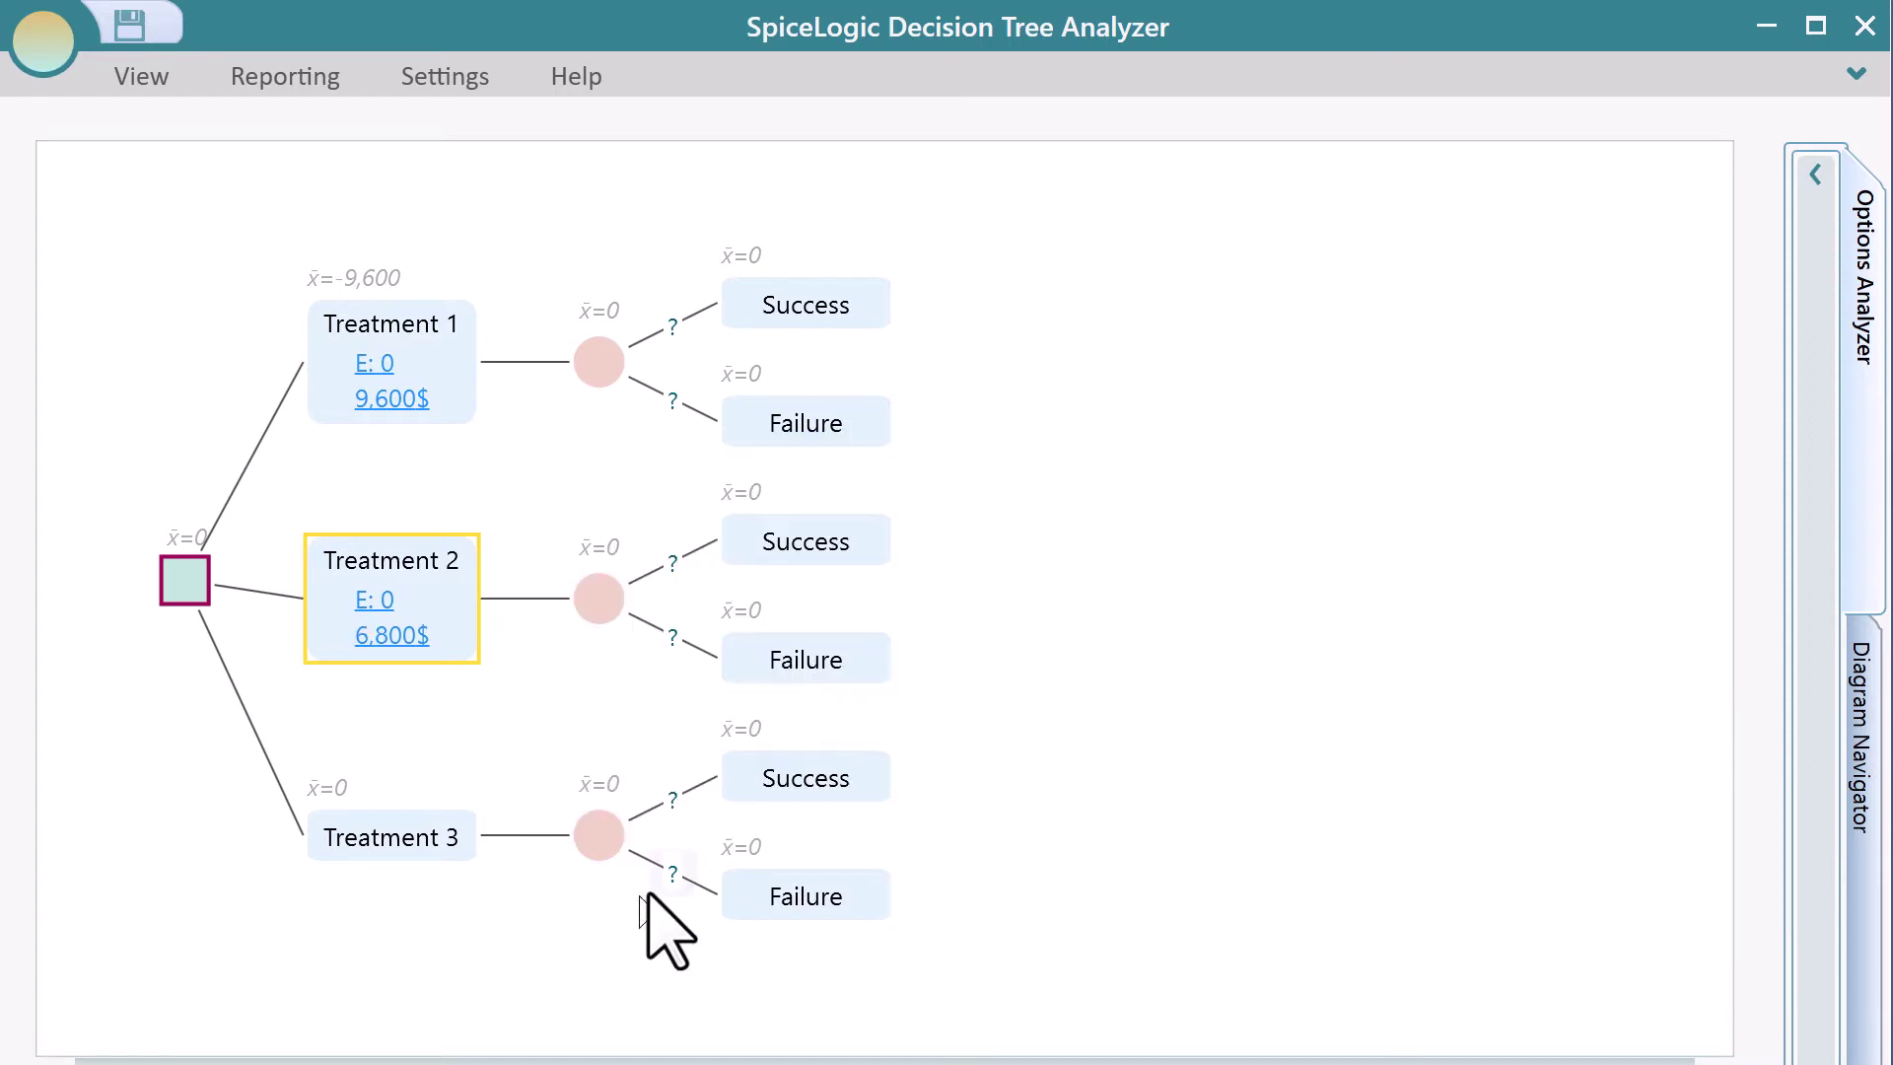
Step: Enter a cost of 2600 dollars for Treatment 3
left_click(422, 846)
left_click(330, 771)
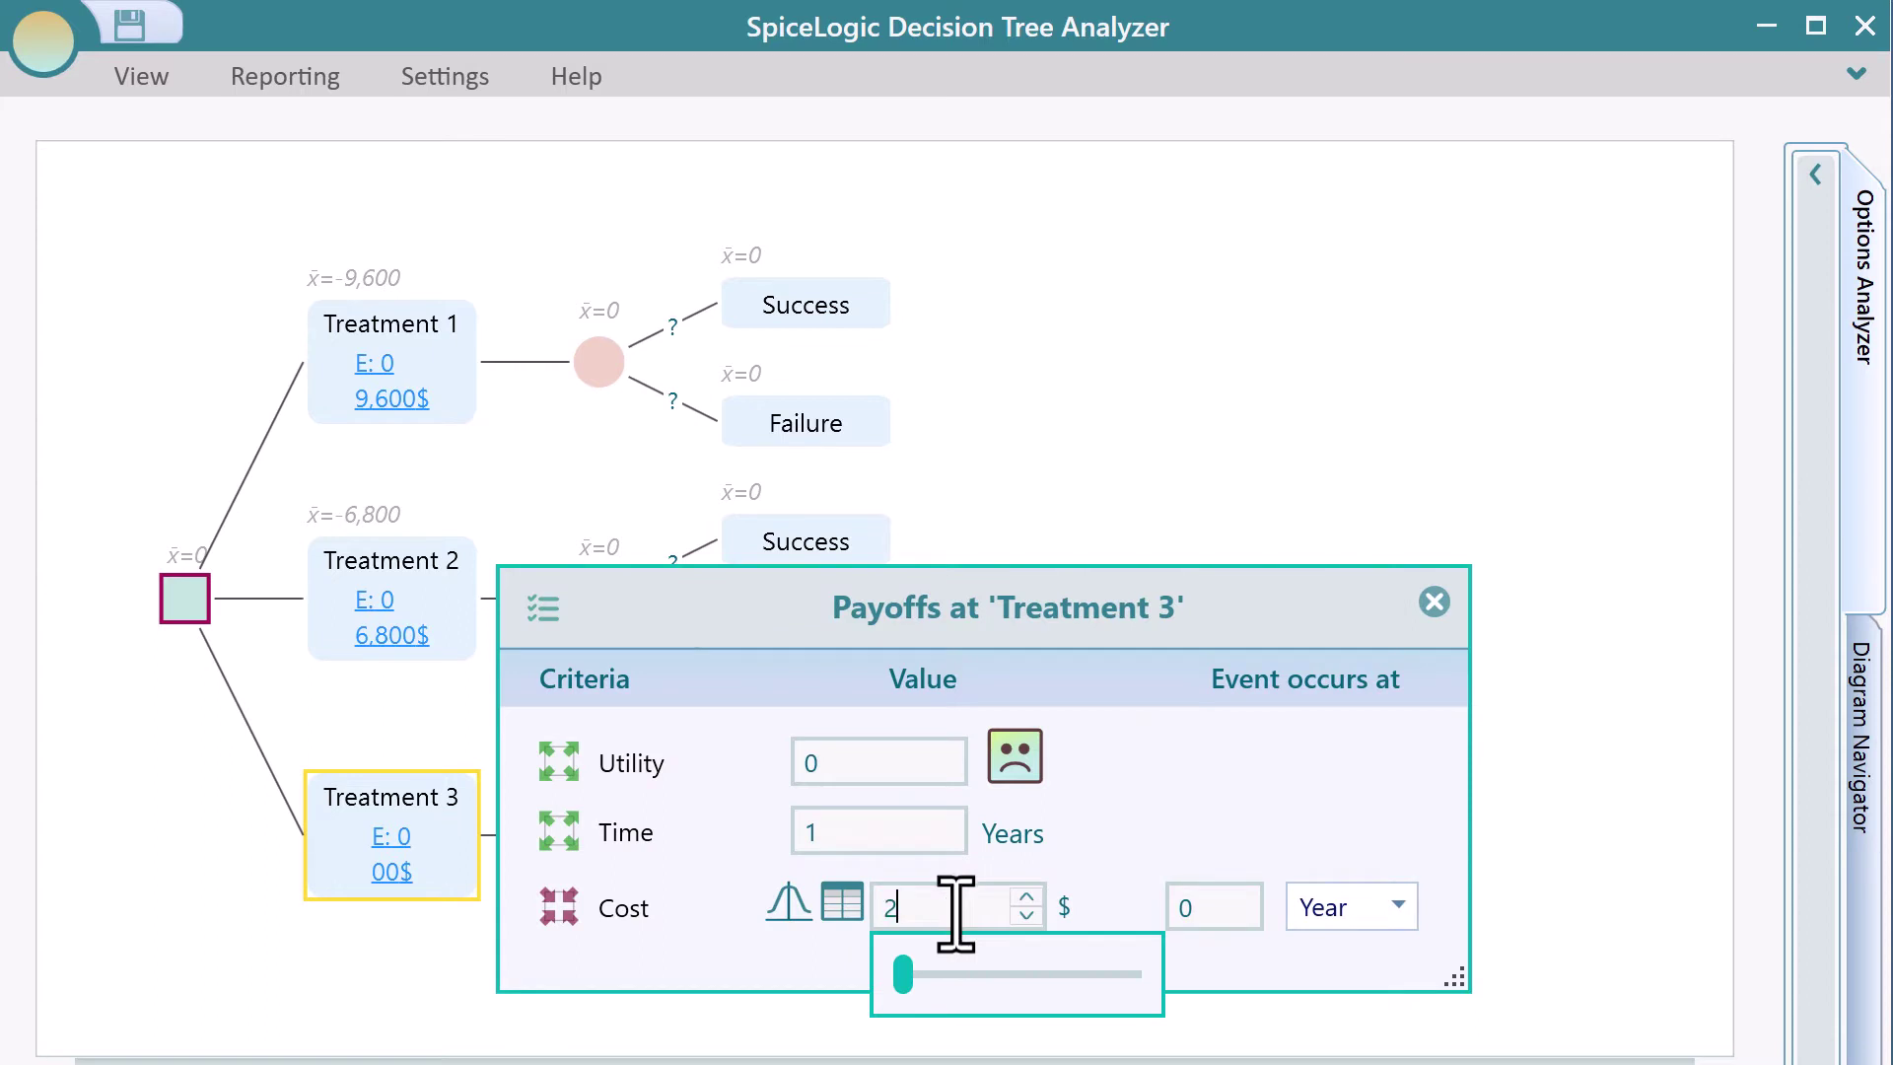
key("Return")
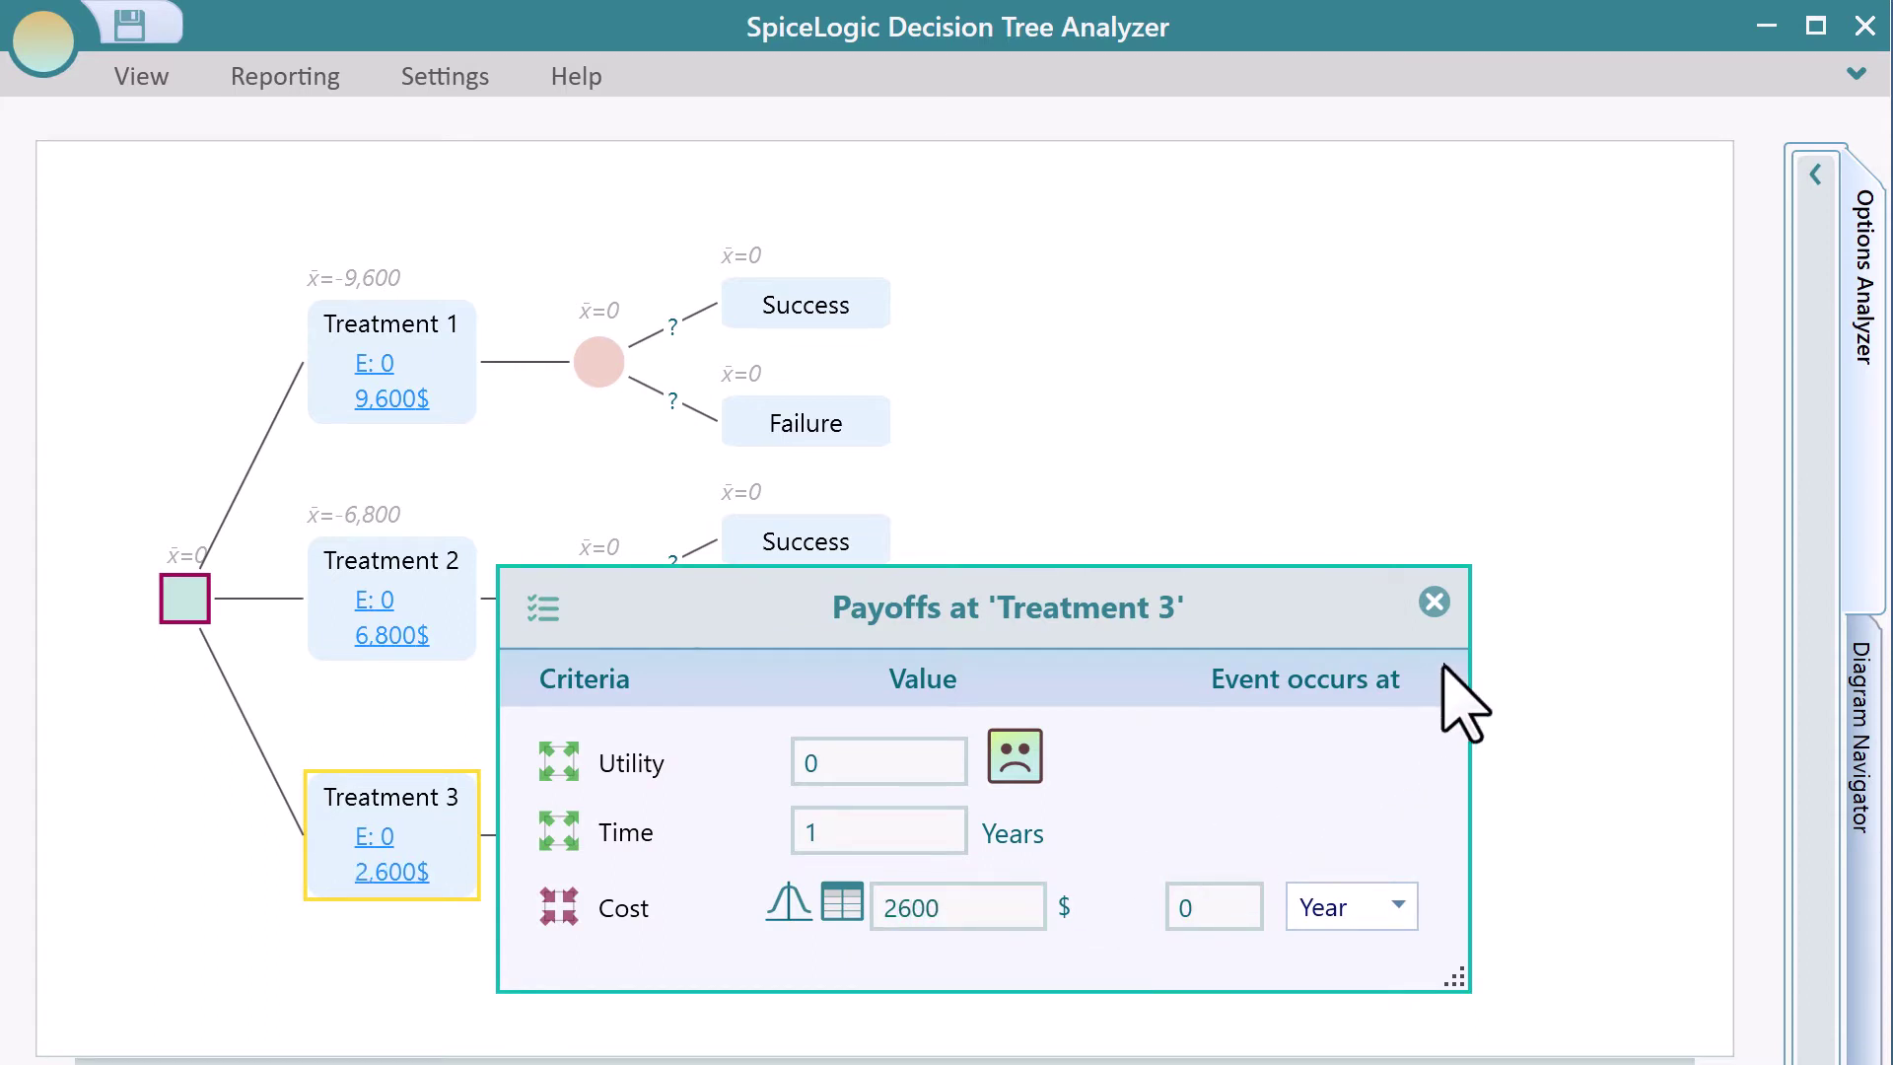
left_click(1434, 603)
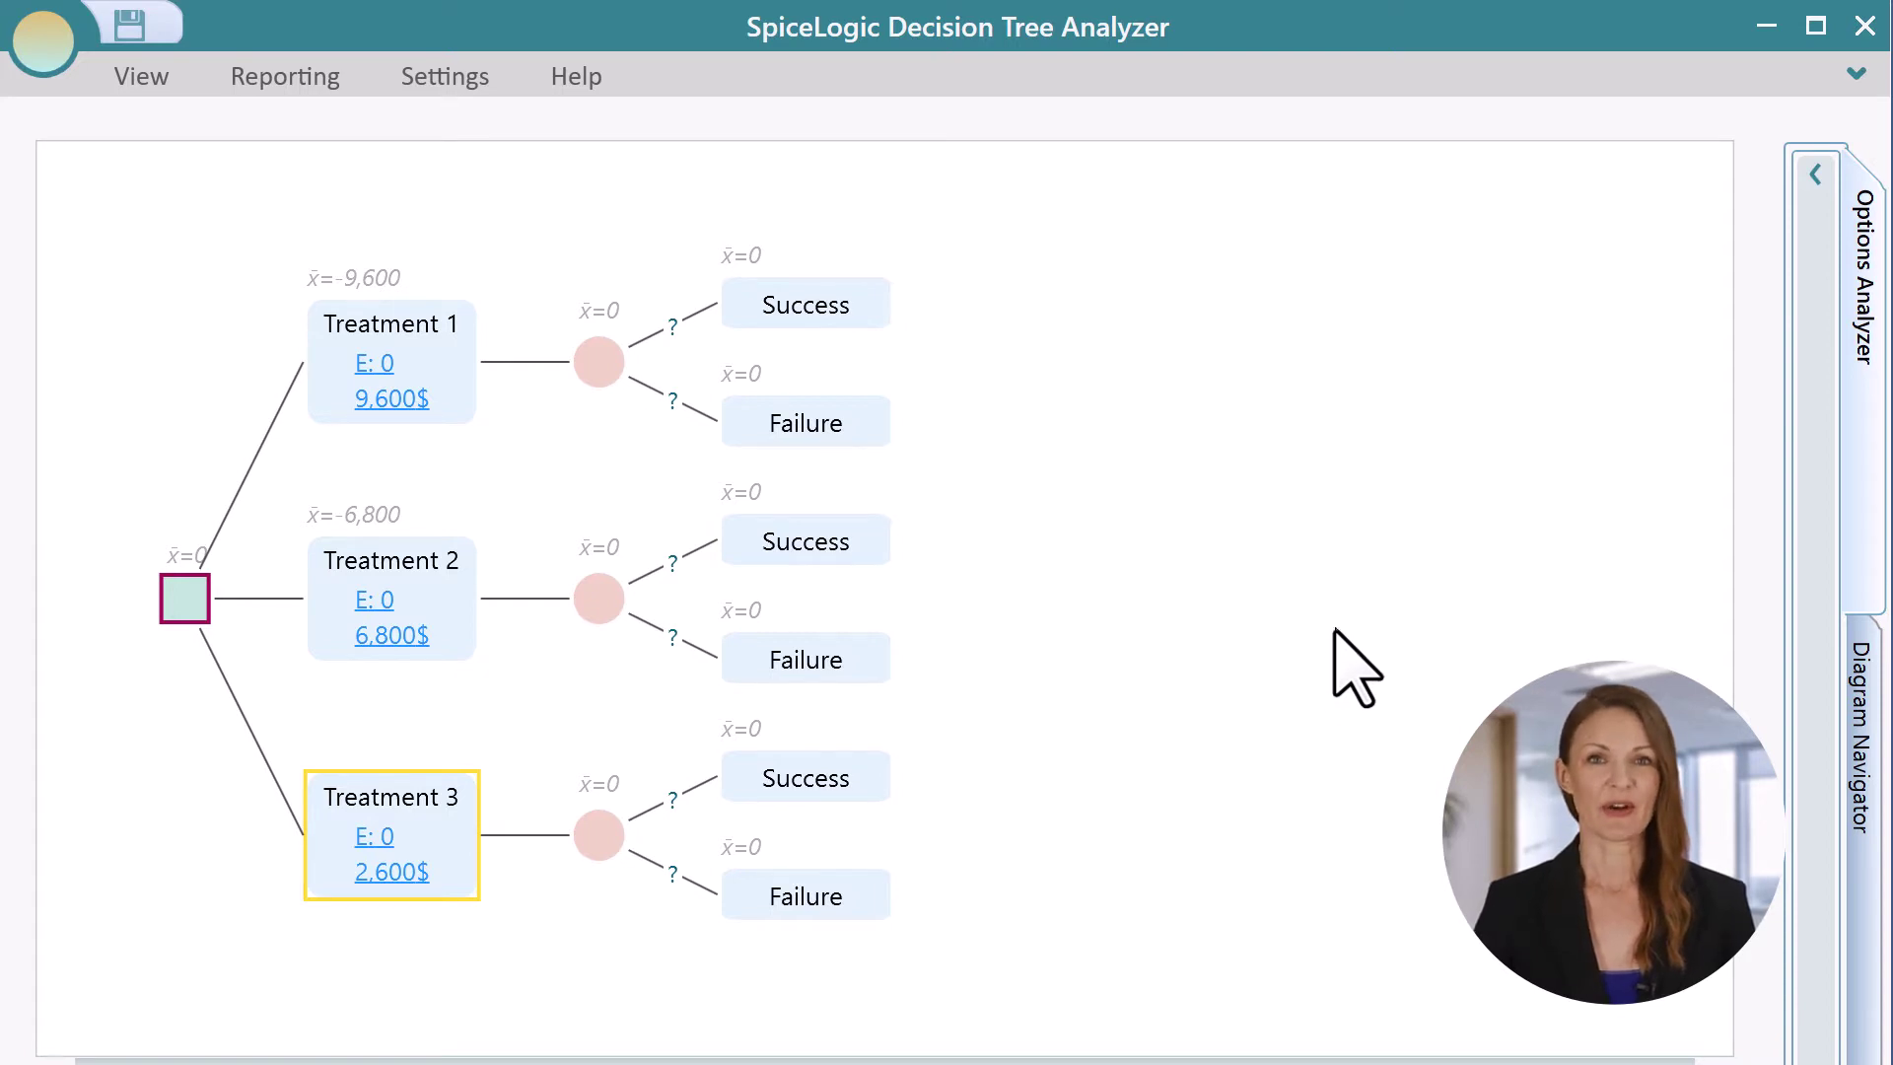
Step: Adjust the utility and time payoffs for Treatment 1's Success and Failure outcomes
left_click(789, 305)
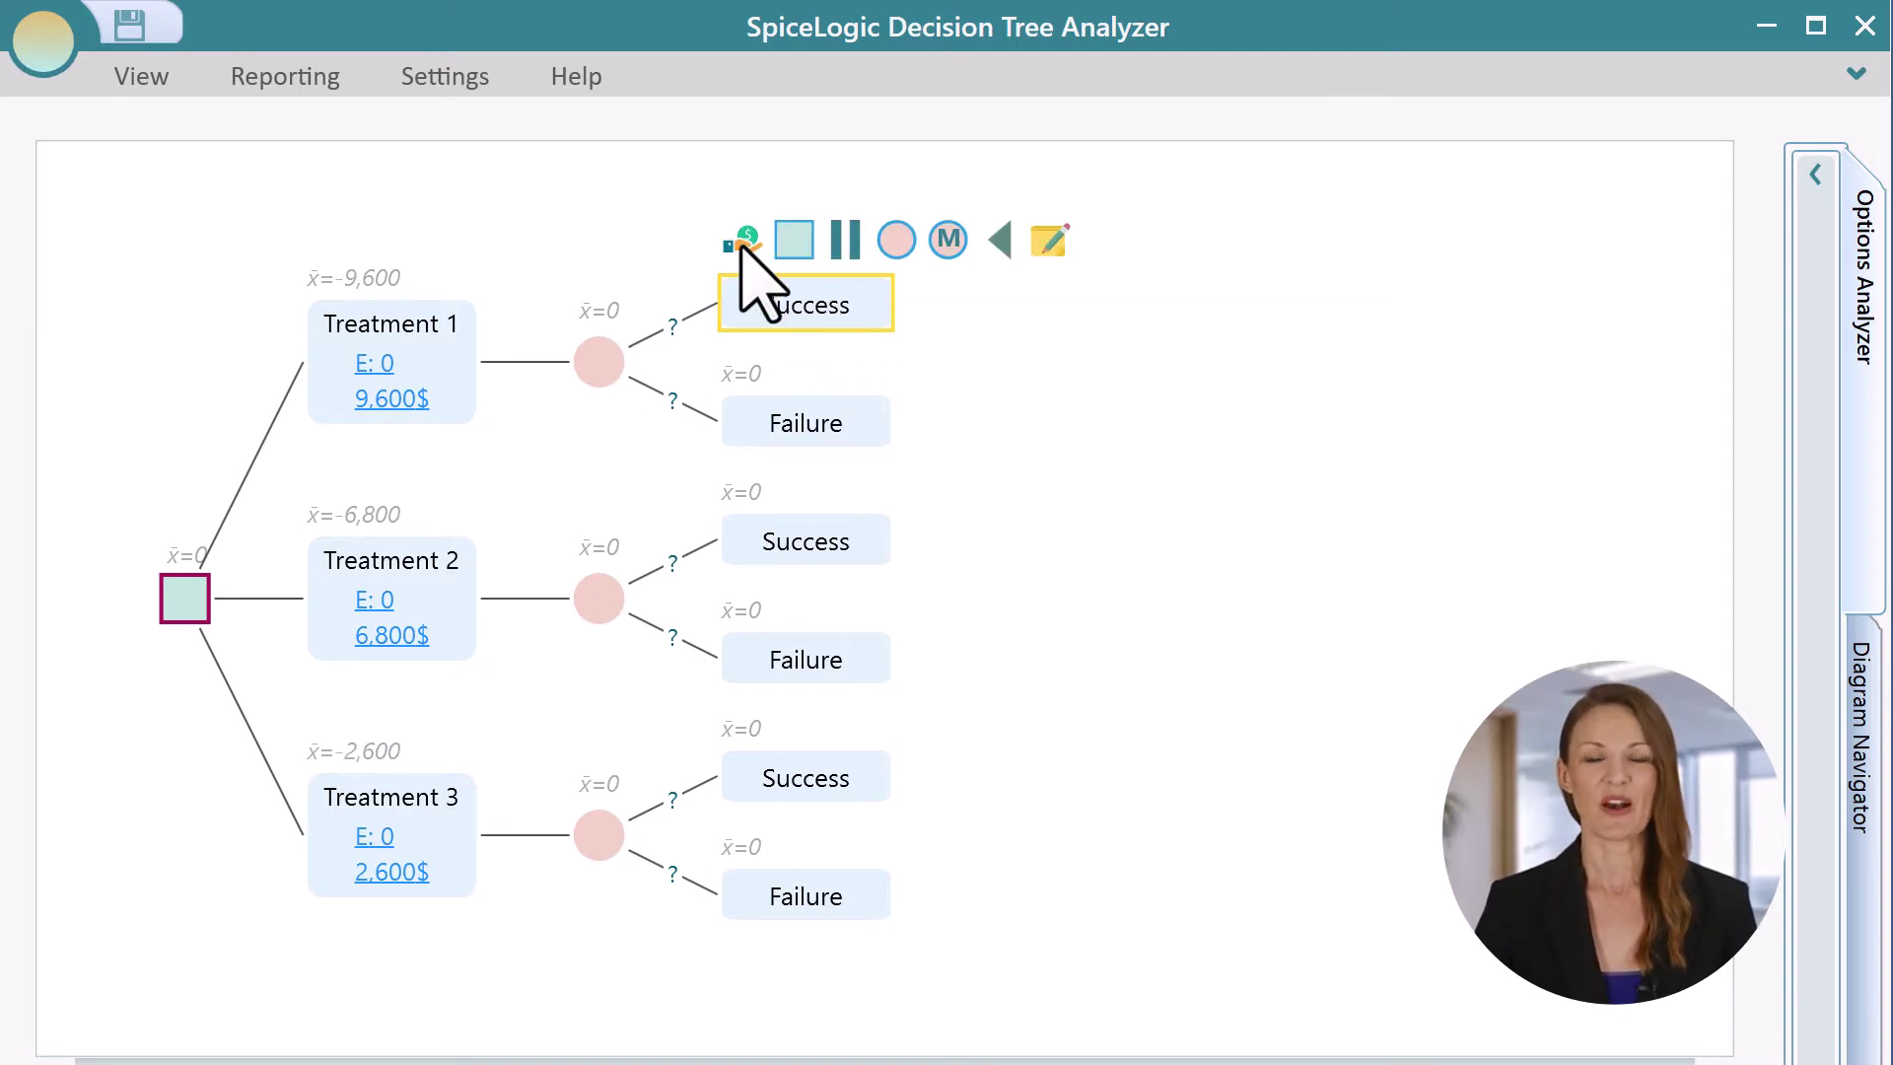
left_click(742, 243)
left_click_drag(1260, 637, 1248, 637)
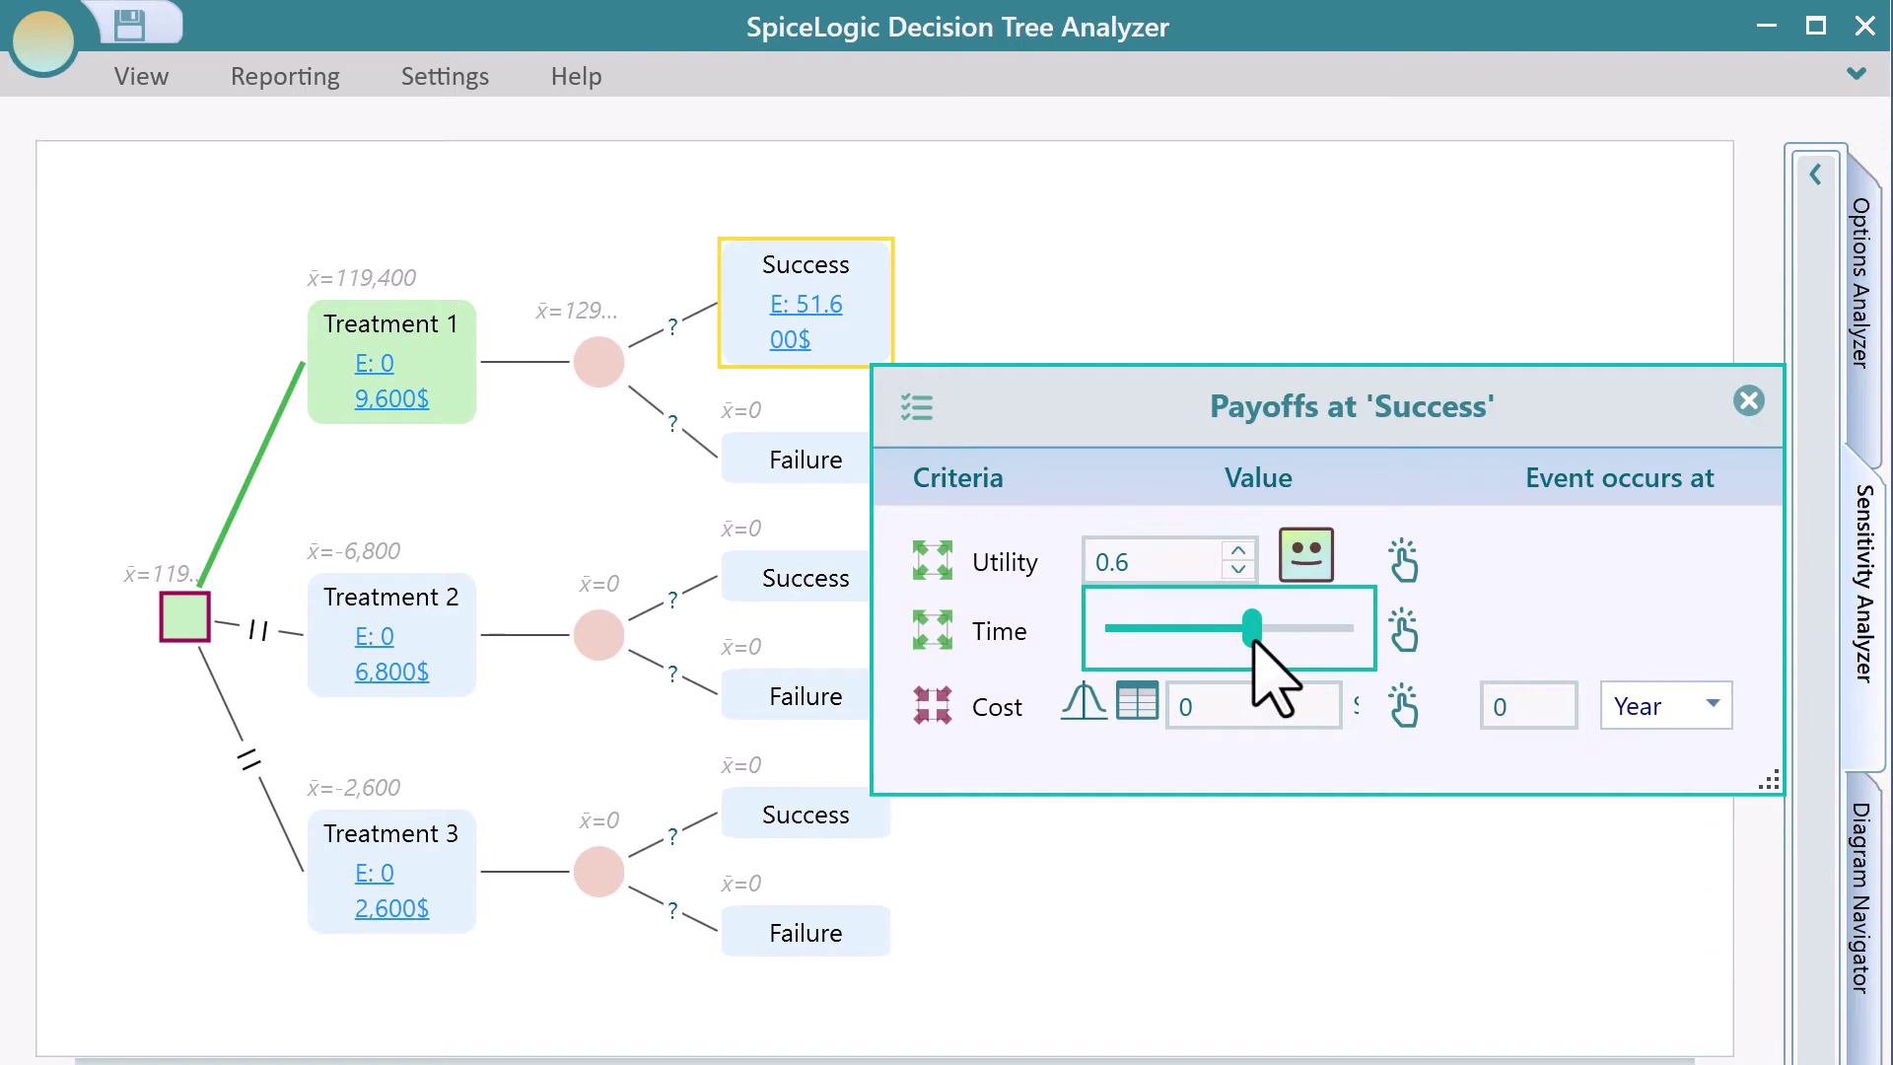
left_click(1748, 400)
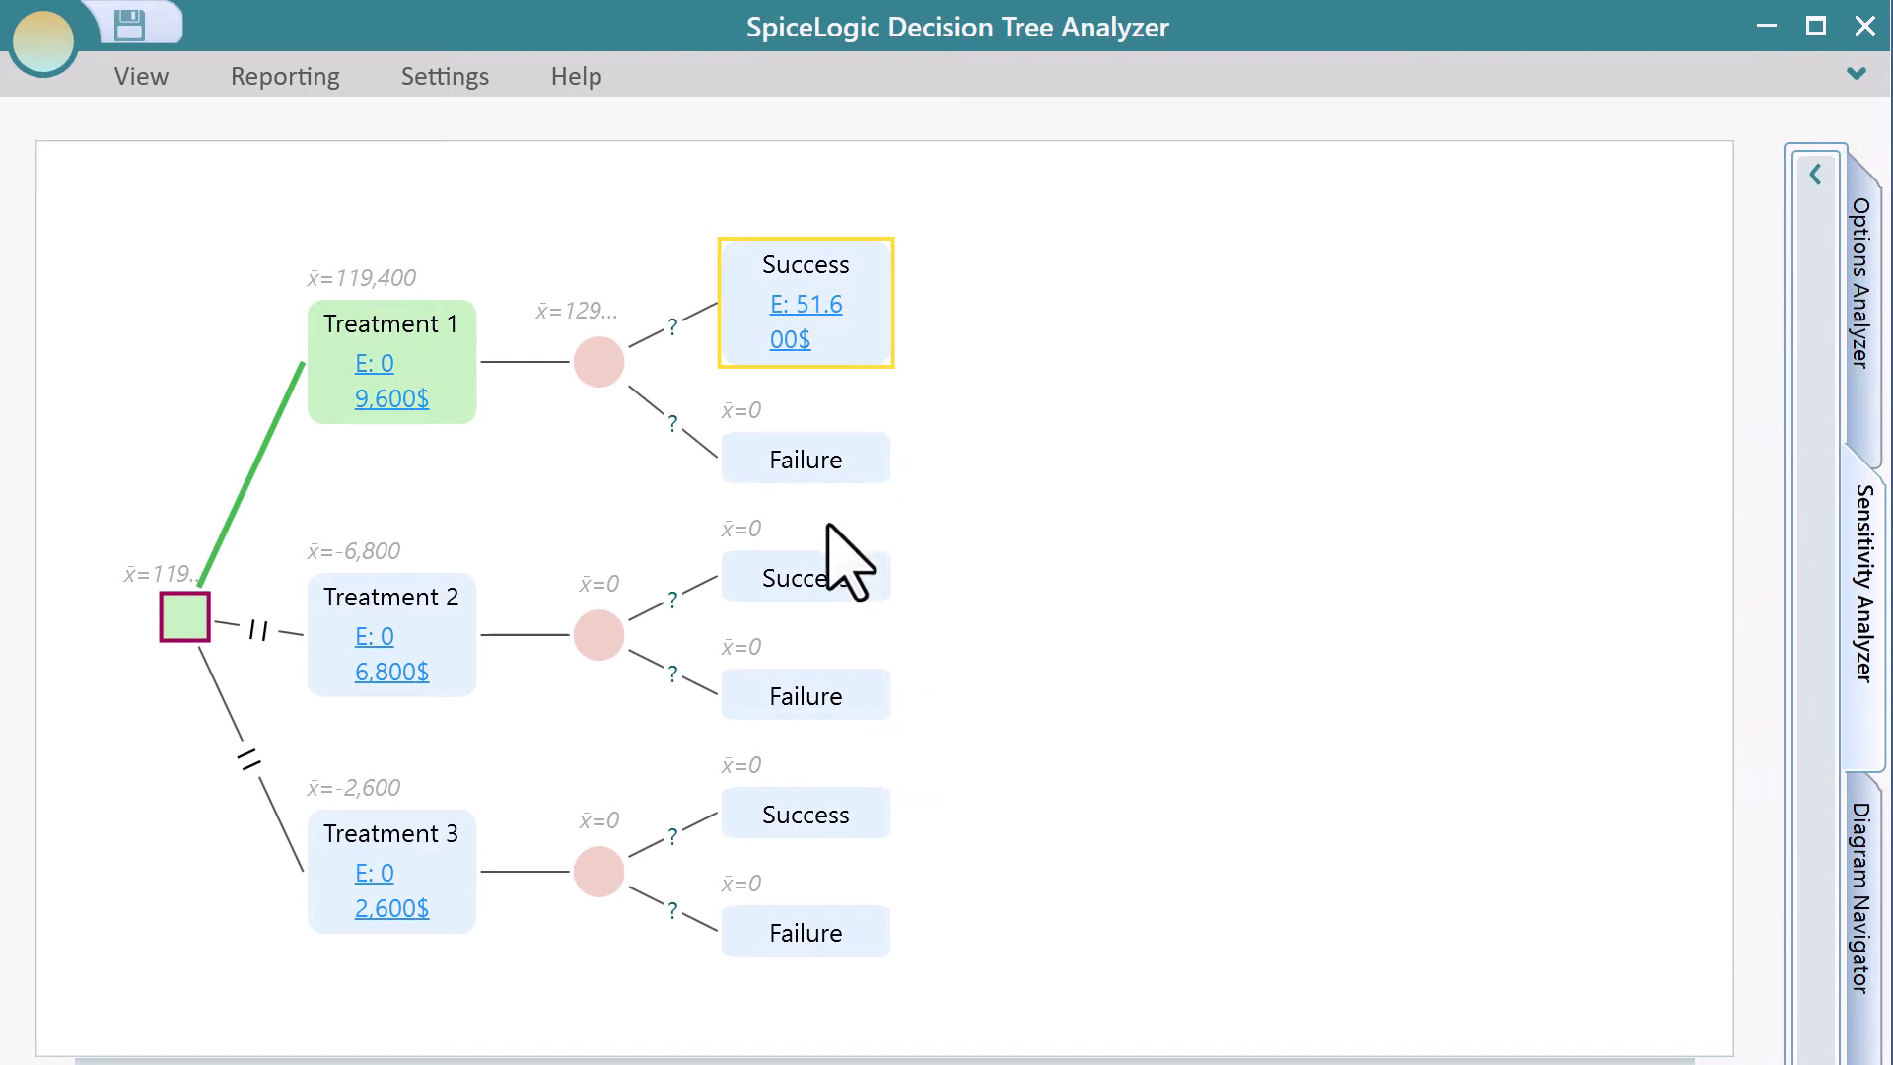
left_click(840, 475)
left_click(819, 483)
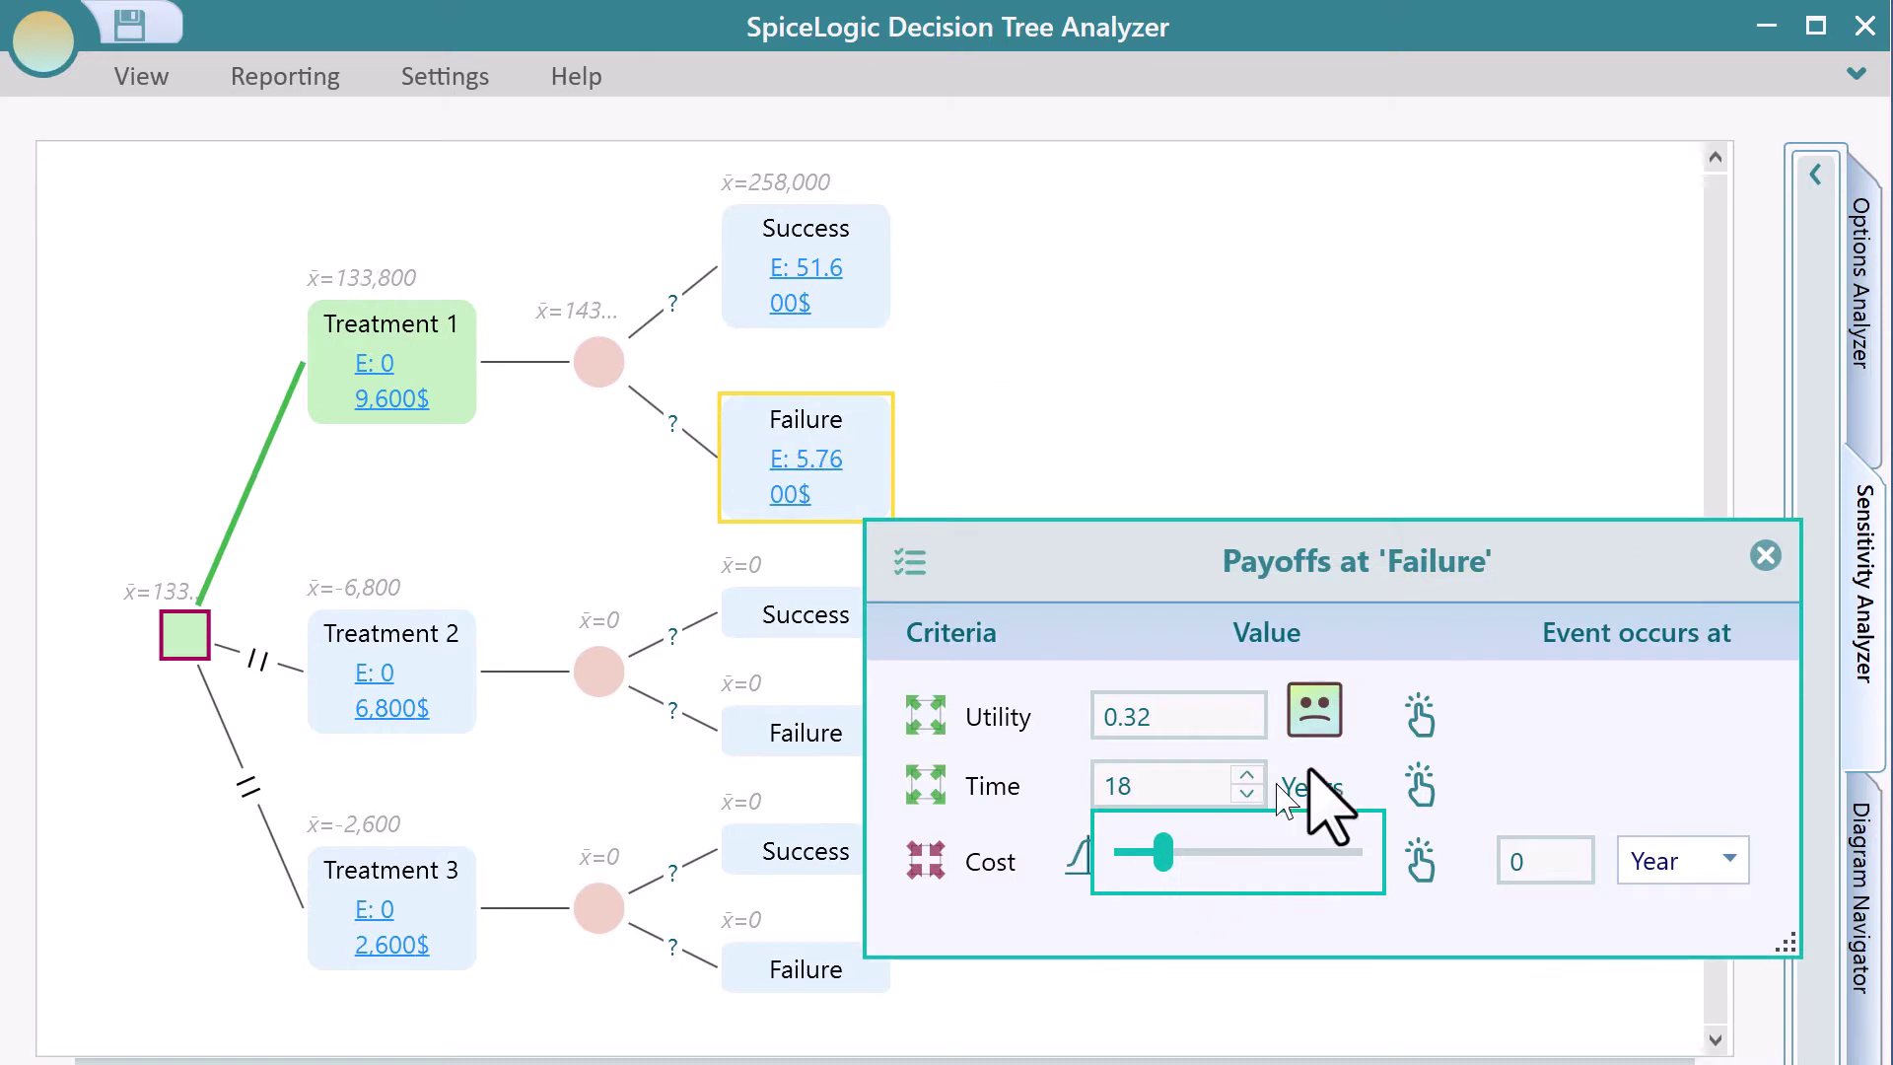
left_click(1765, 557)
Step: Set Treatment 2's Success to utility 0.47 over 54 years and Failure to about 28 years
left_click(846, 641)
left_click(825, 612)
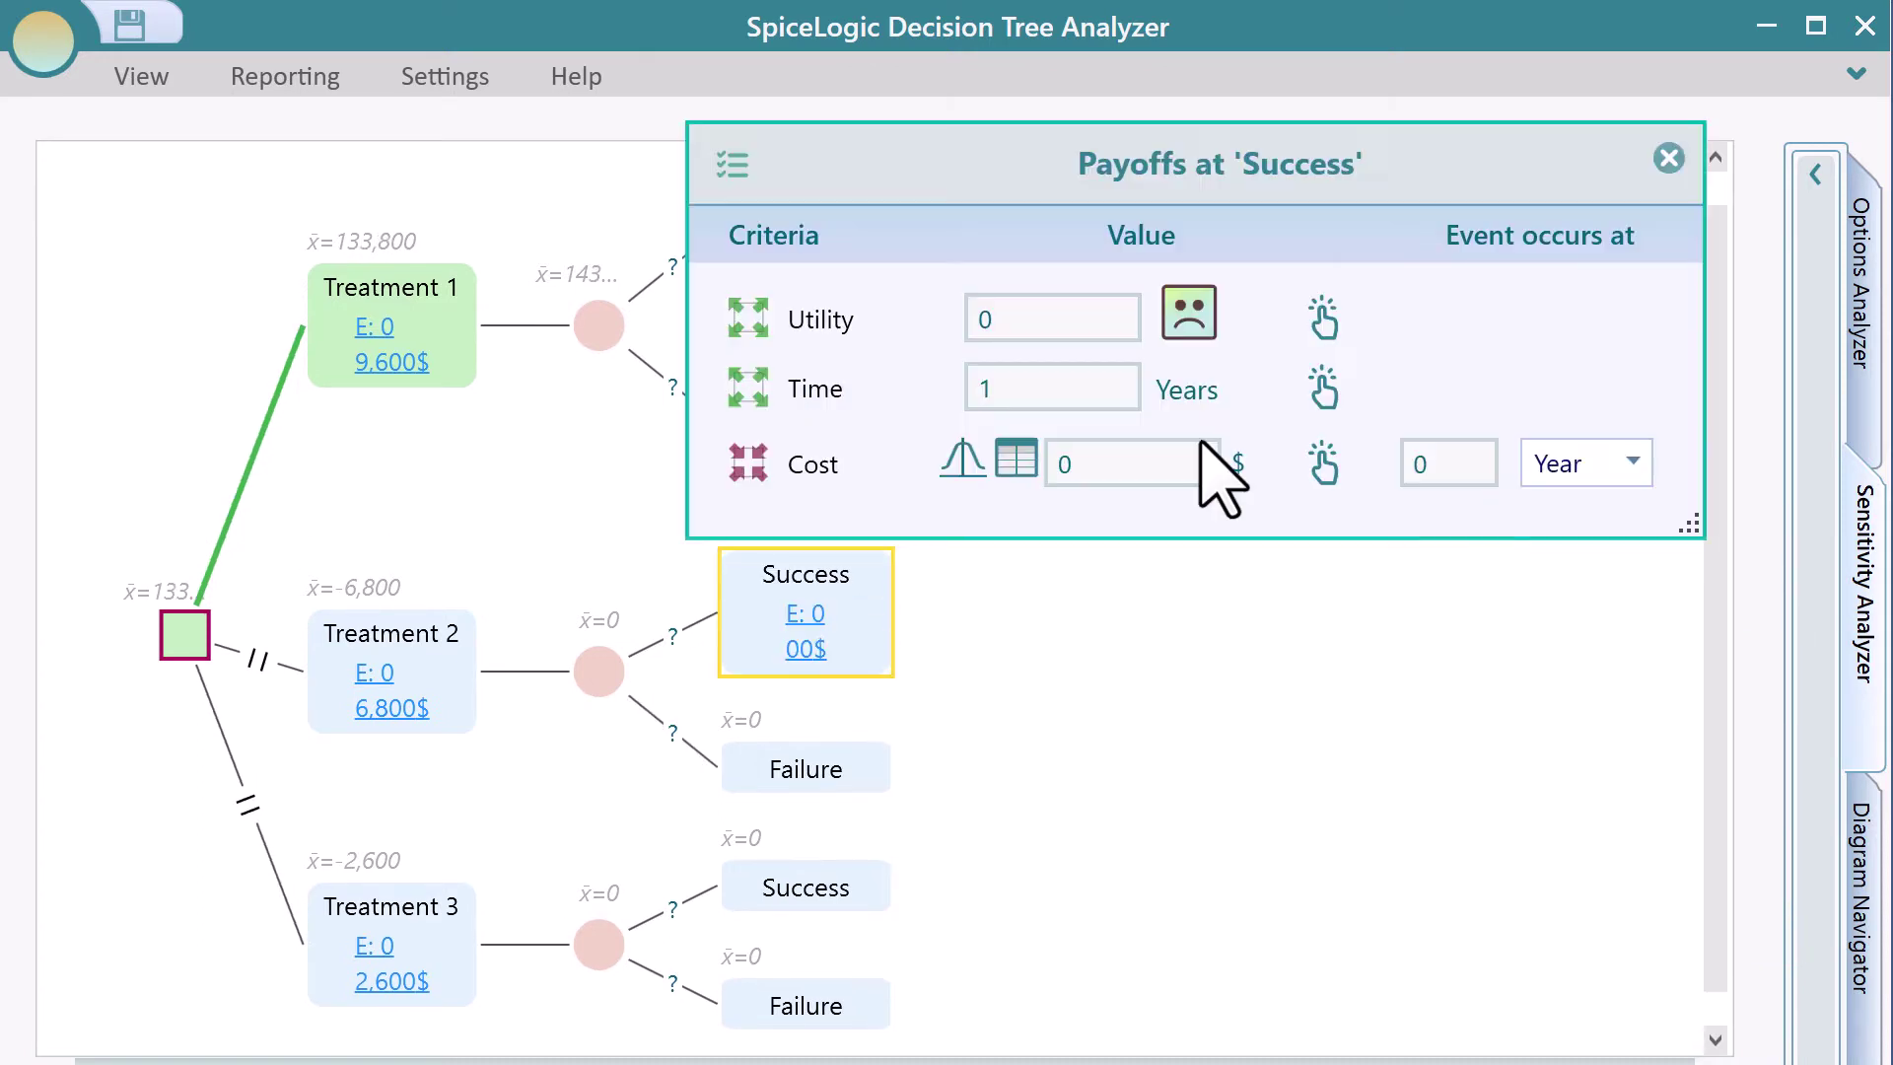
left_click(1040, 313)
left_click_drag(1085, 385, 1124, 390)
left_click(1064, 395)
left_click_drag(994, 456, 1113, 455)
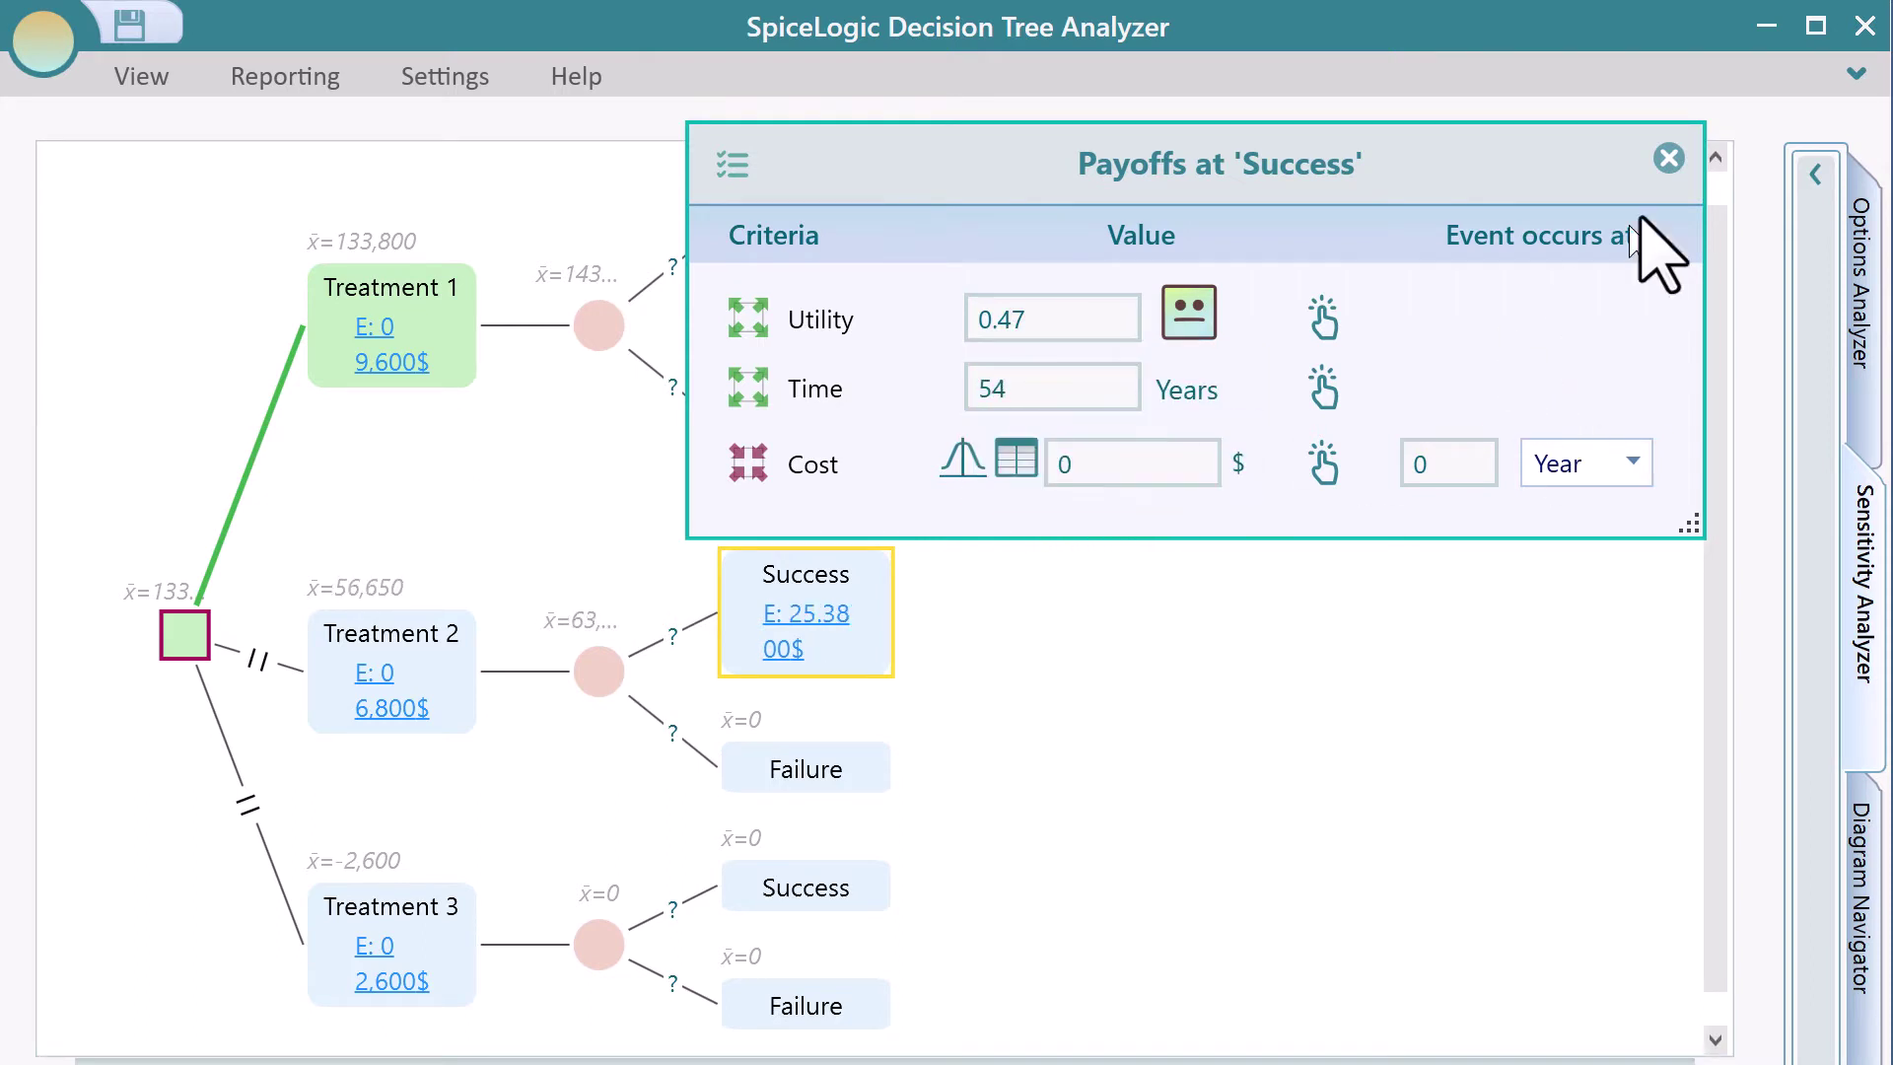
left_click(1668, 158)
left_click(858, 771)
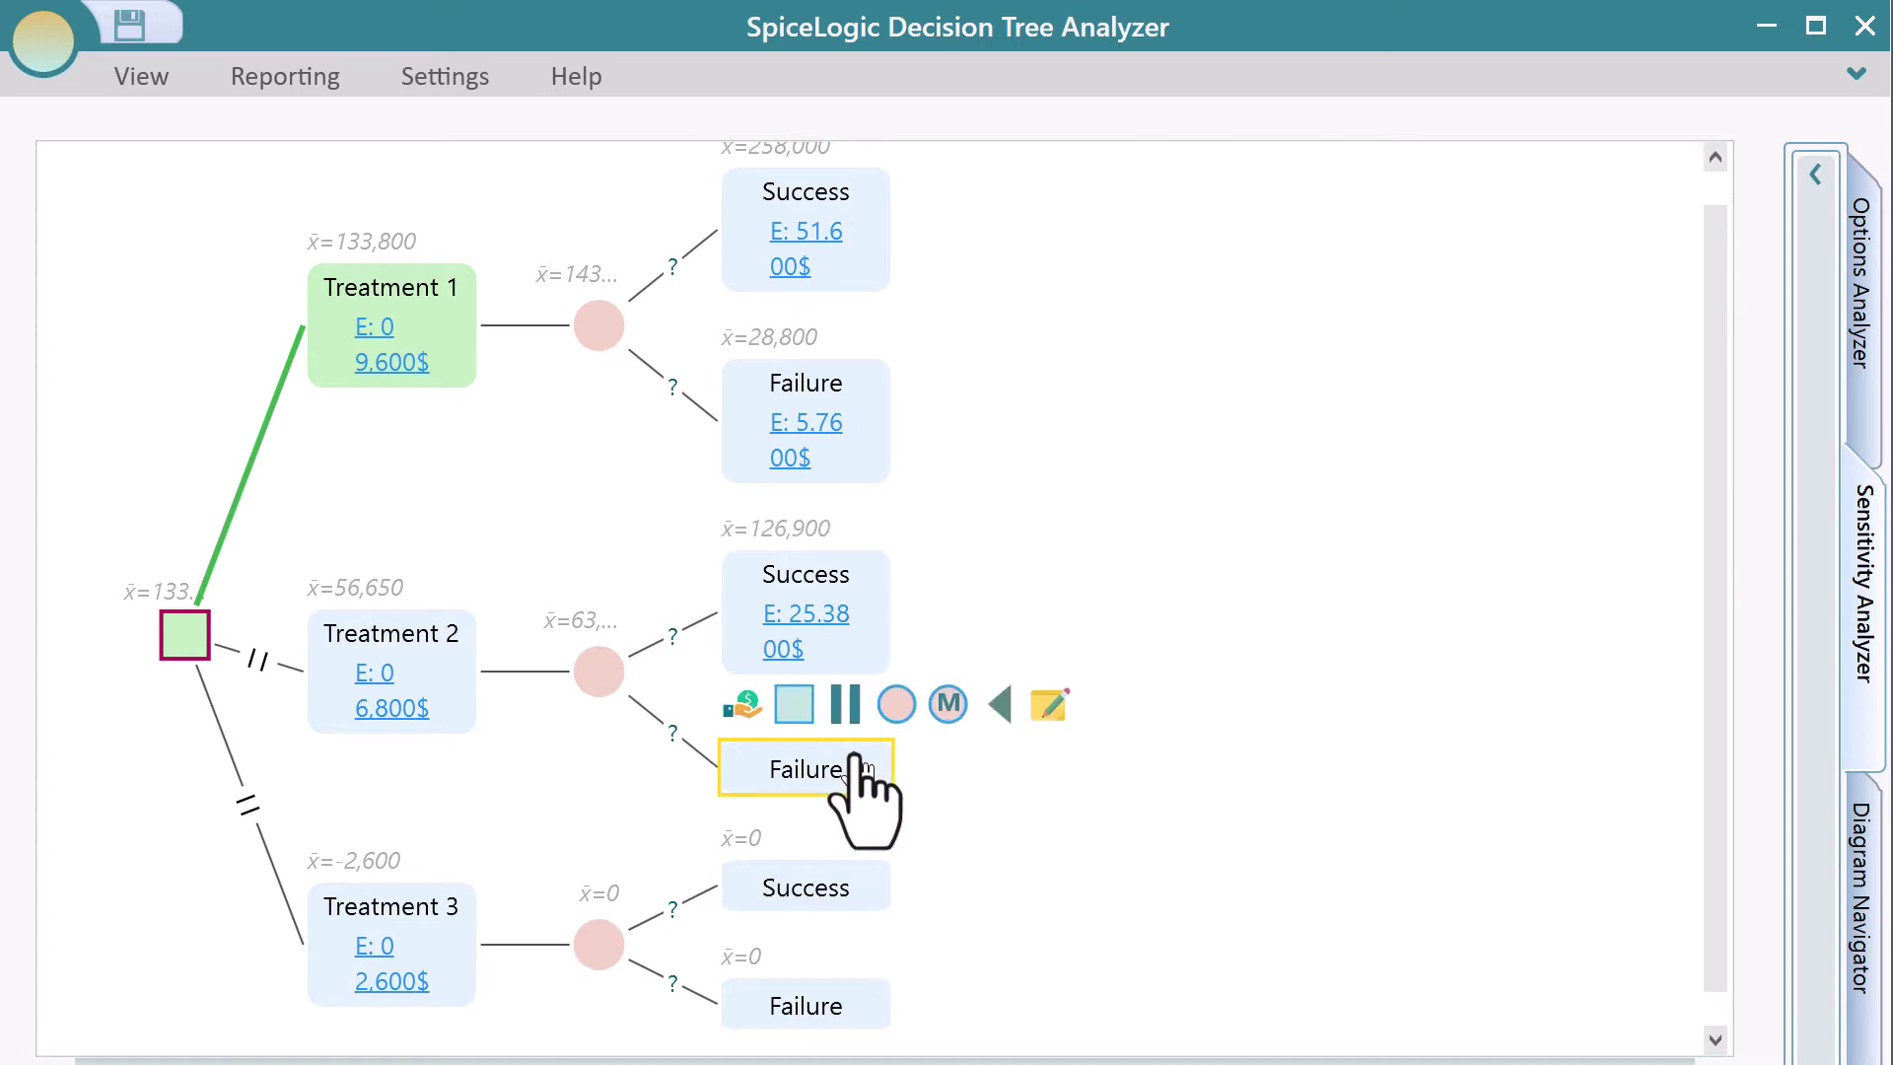
left_click(747, 704)
left_click_drag(909, 392, 897, 391)
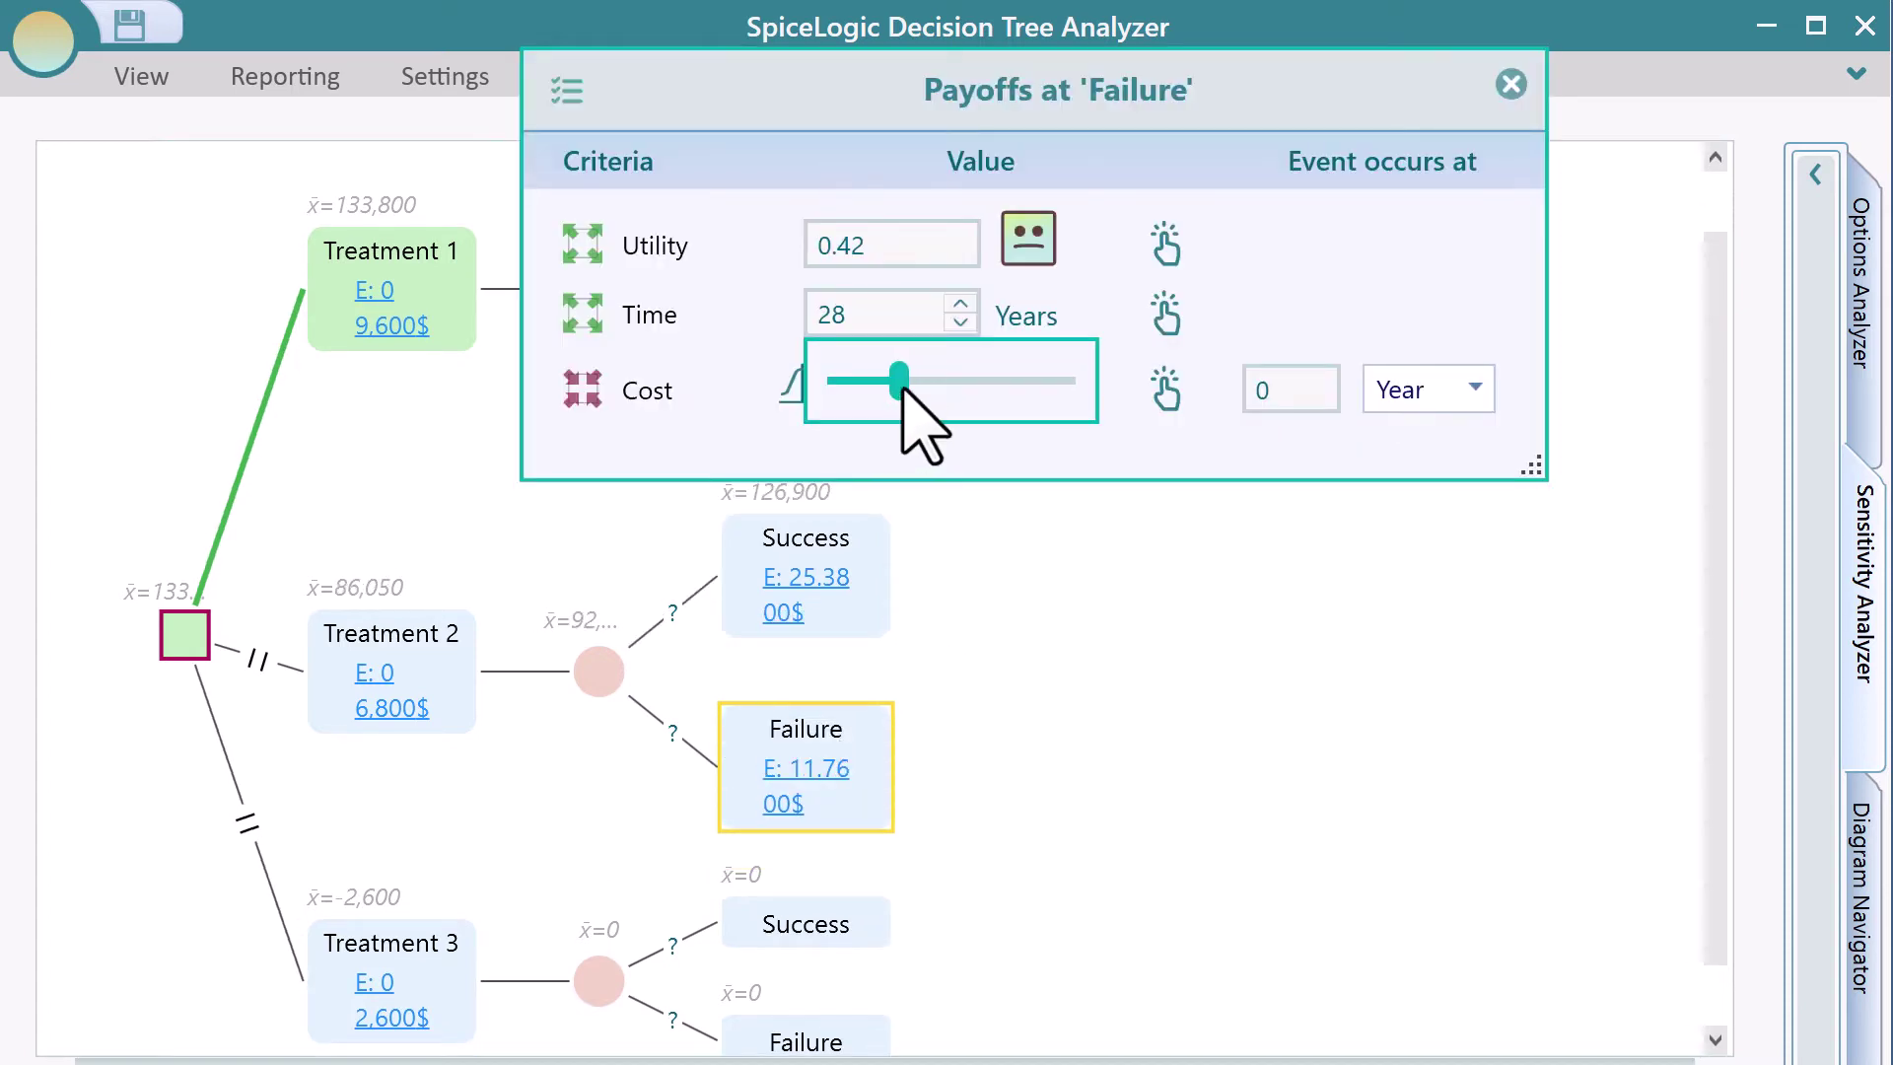
left_click(1511, 84)
Step: Set Treatment 3's Success payoffs and its Failure to utility 0.34 over 44 years
scroll(986, 750, "down", 1)
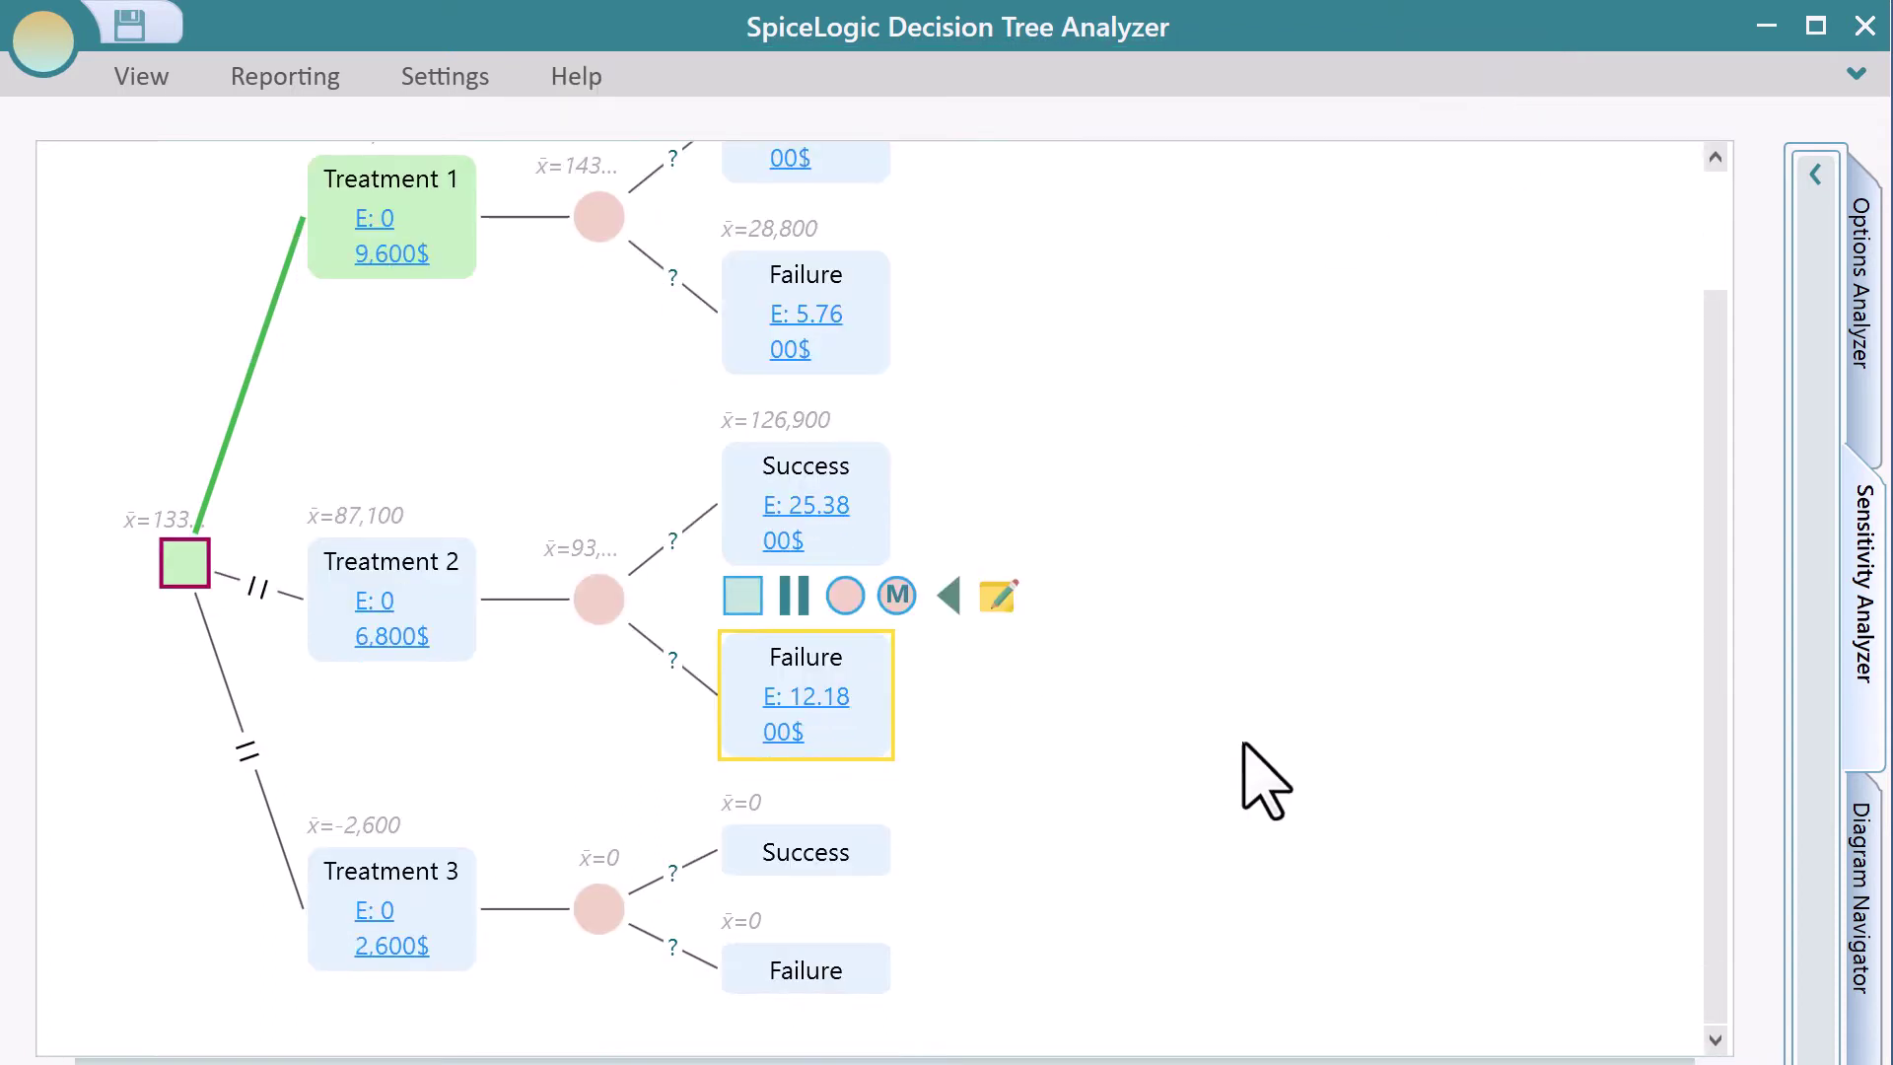
left_click(840, 873)
double_click(761, 816)
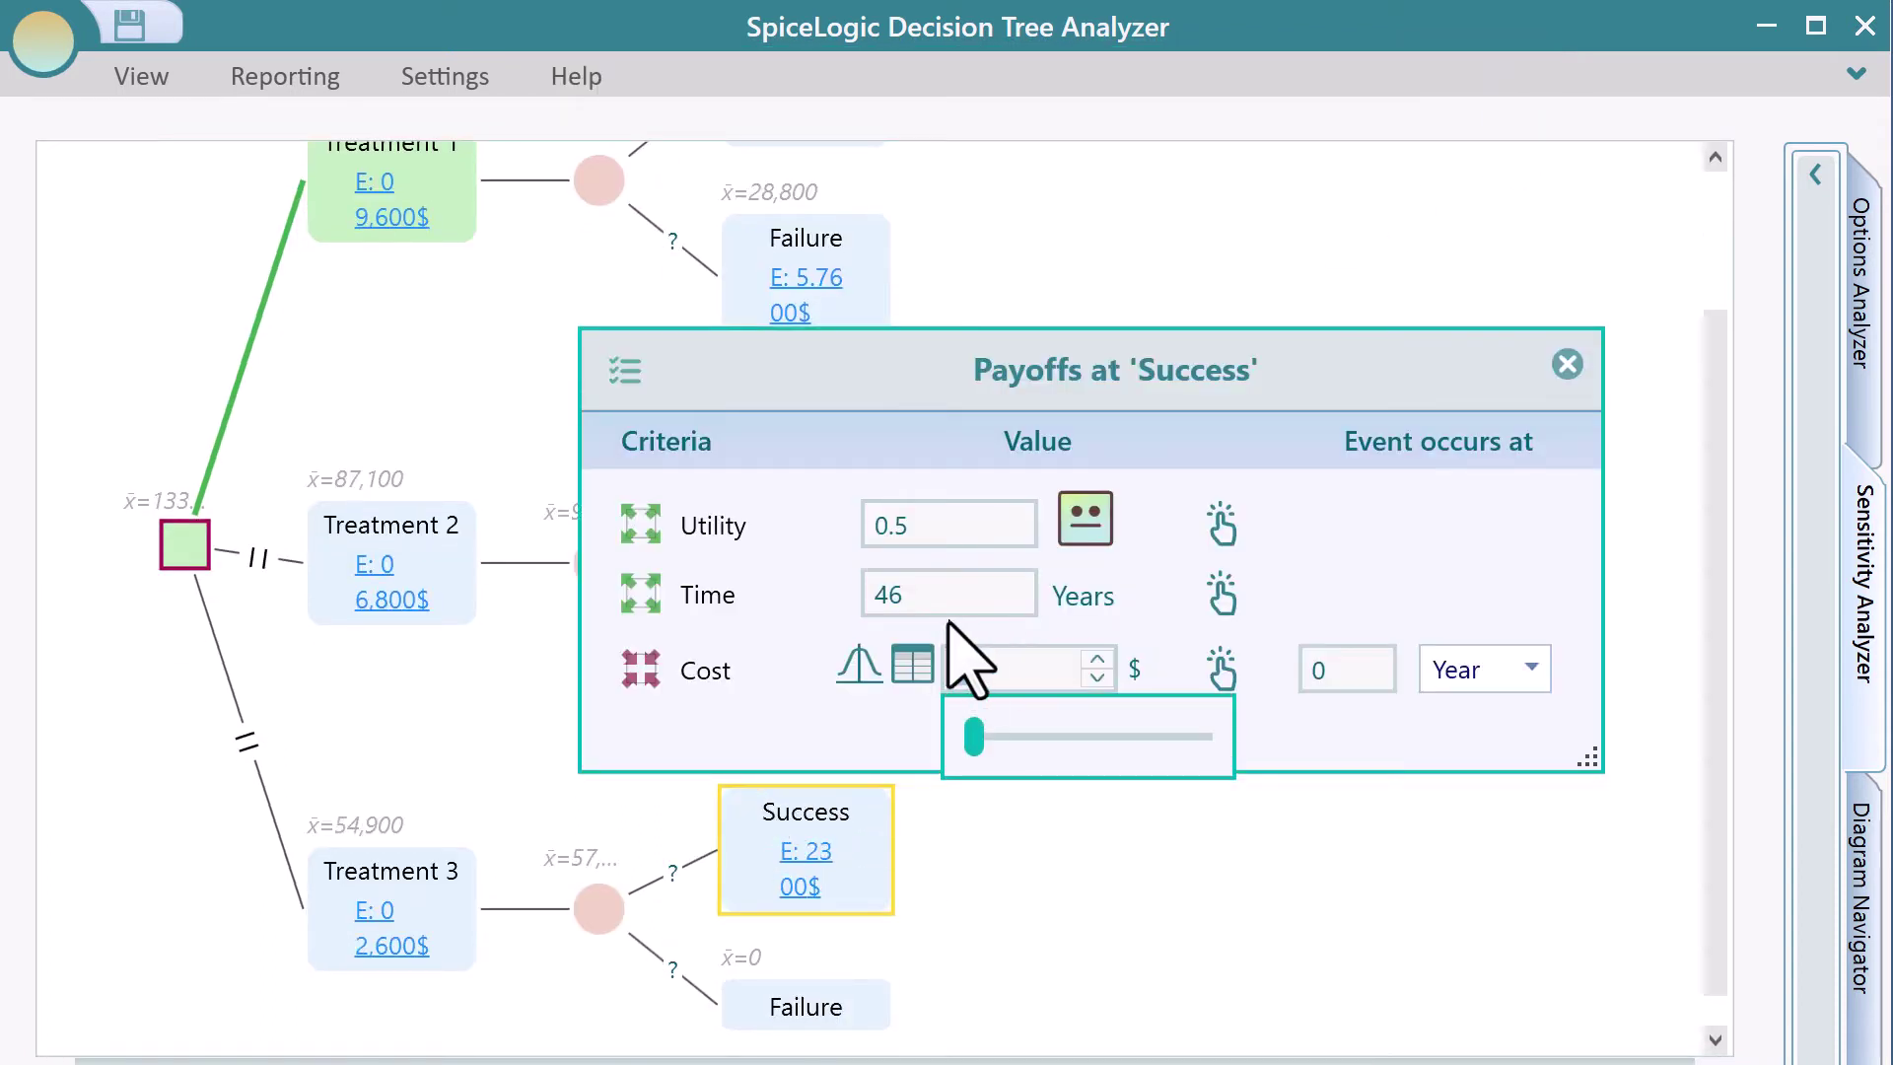
left_click(1566, 365)
left_click(822, 1024)
left_click(746, 937)
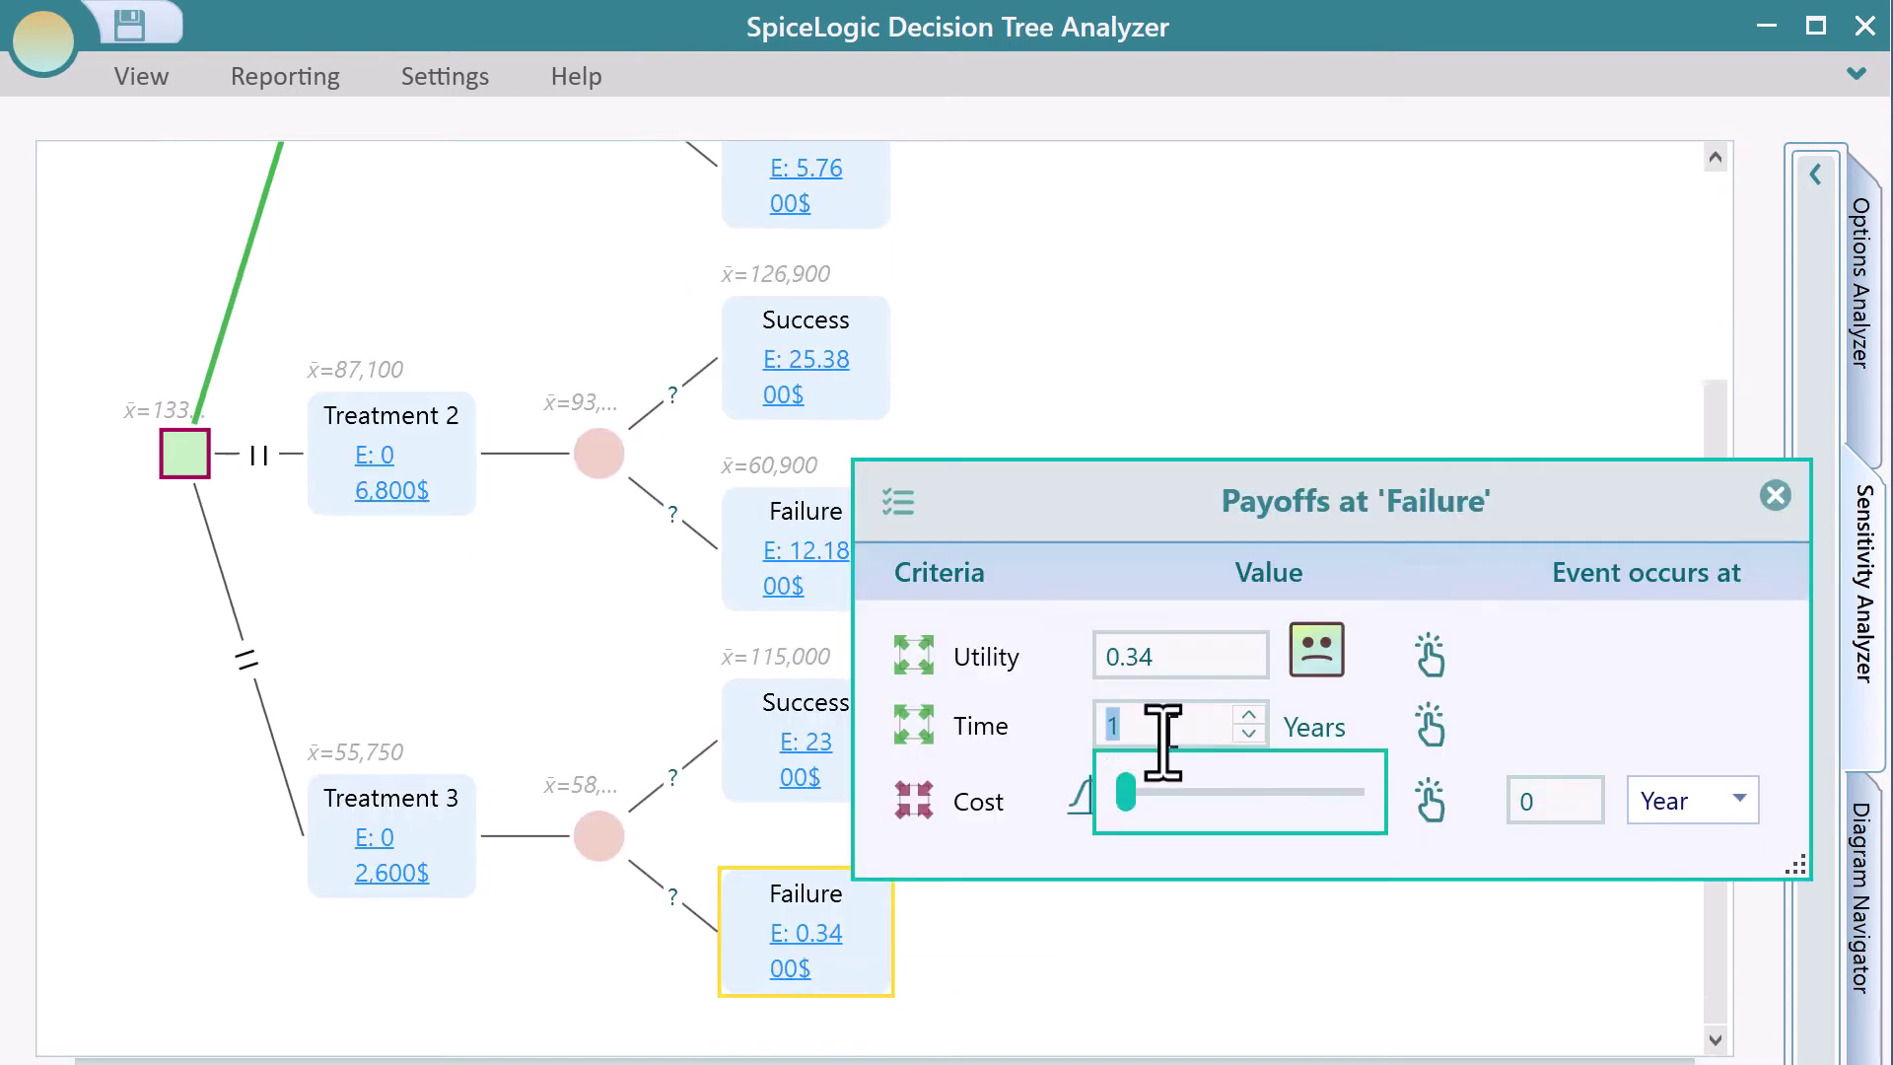
left_click_drag(1140, 779, 1228, 789)
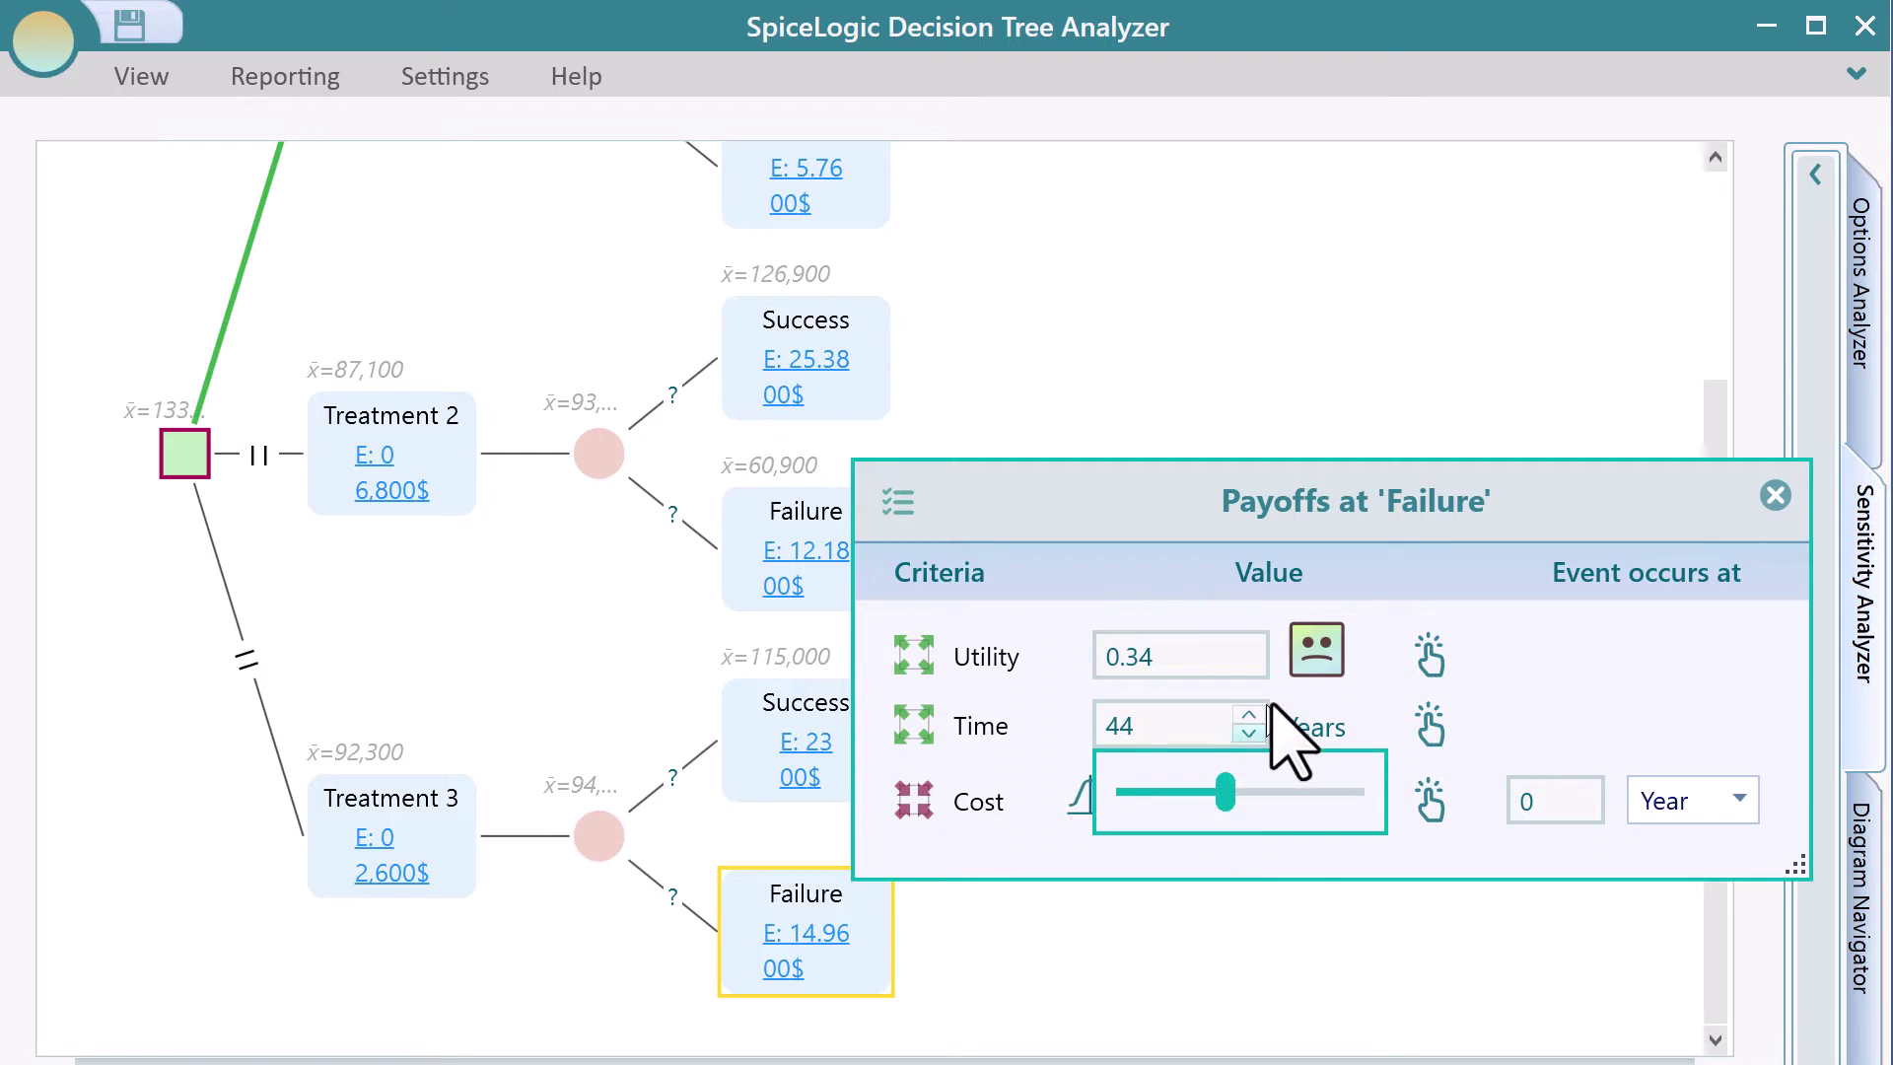
left_click(1652, 686)
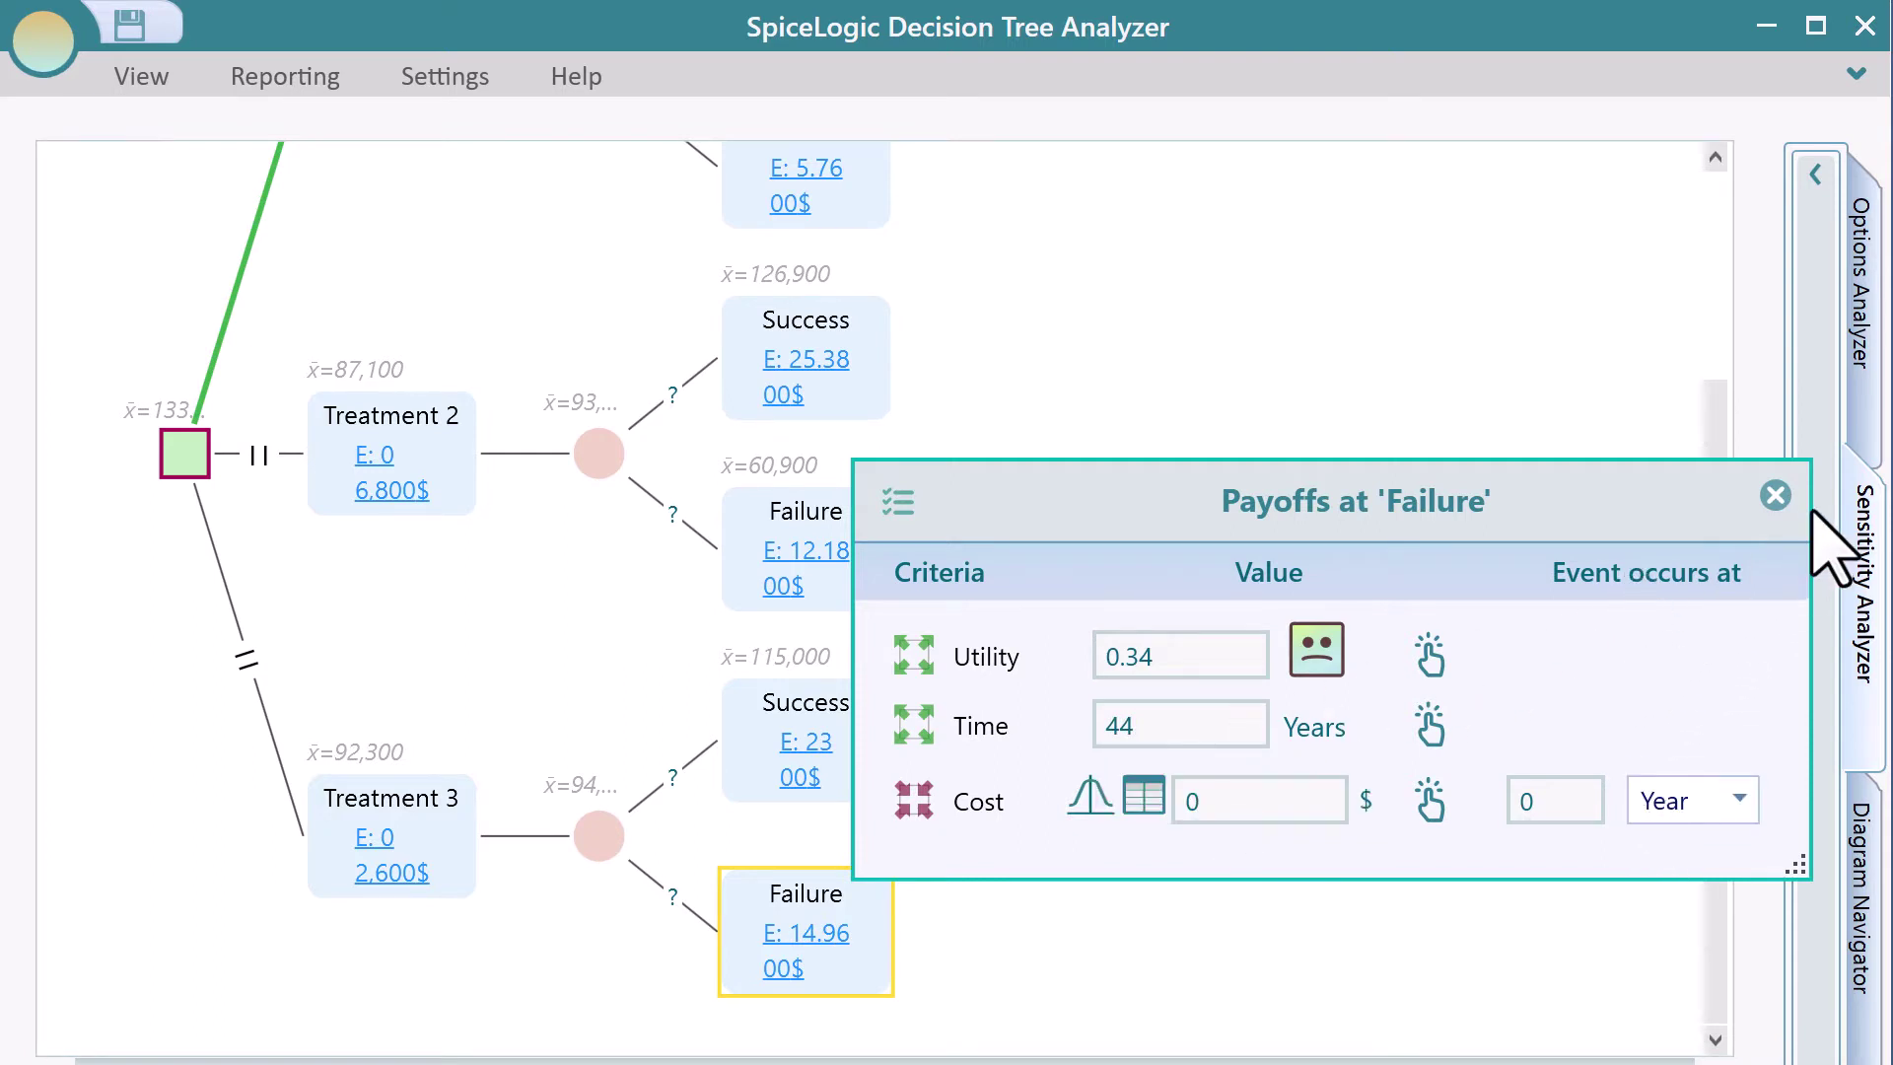
Step: Set Treatment 1's Success probability to a known 0.75
left_click(1775, 493)
scroll(680, 288, "up", 2)
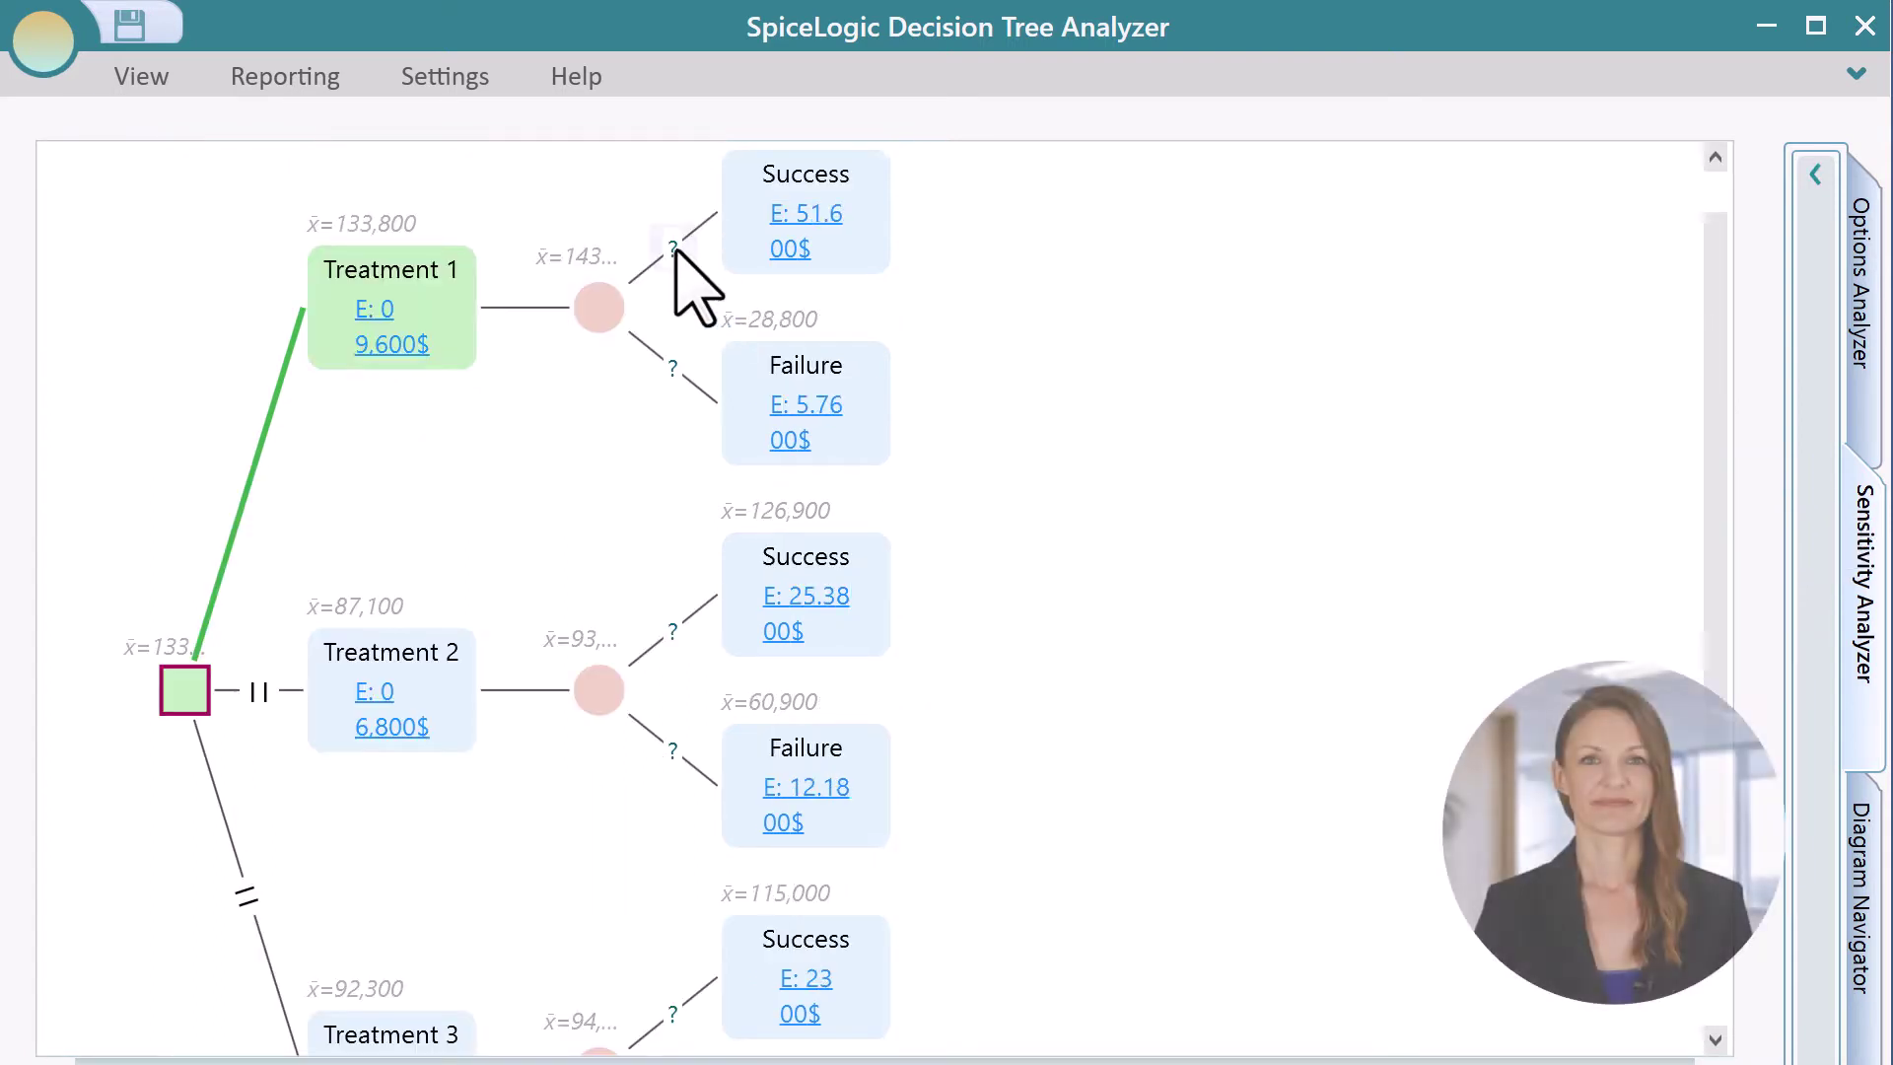
left_click(680, 254)
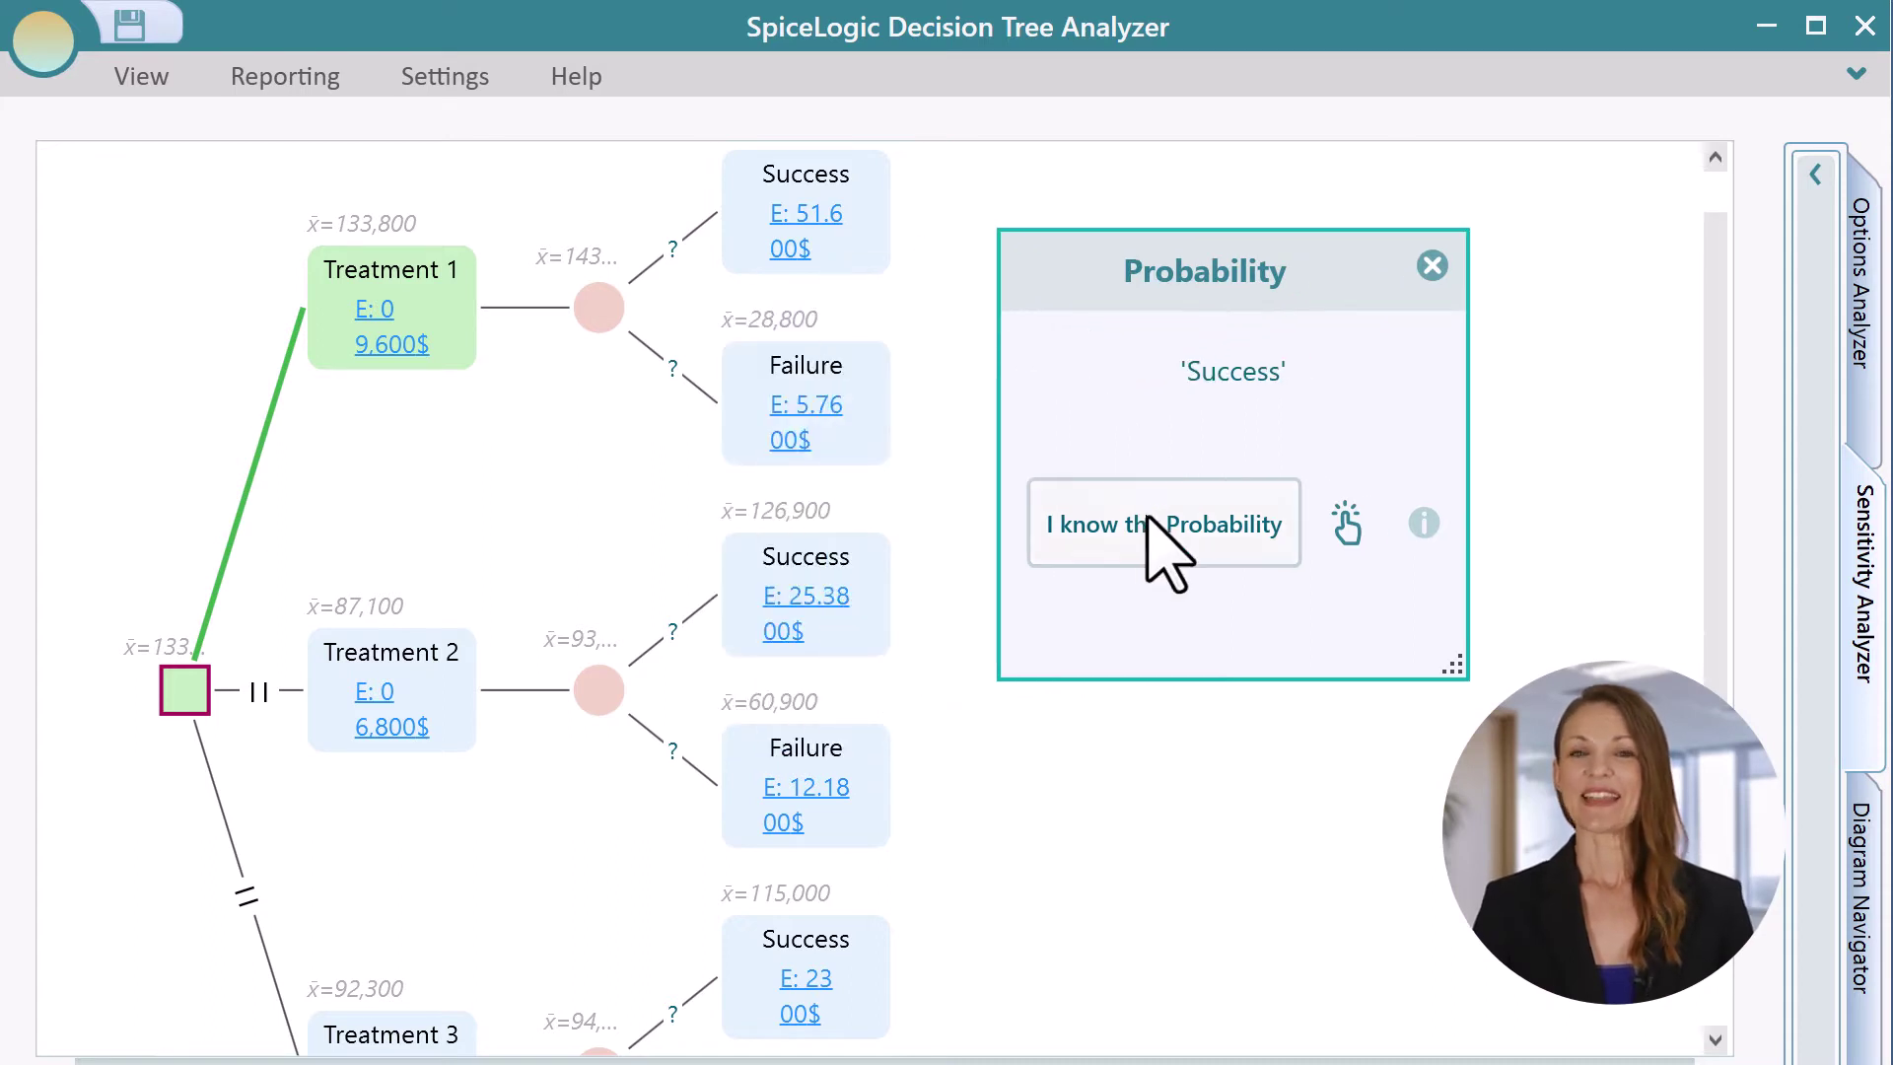
left_click(1173, 517)
left_click(1187, 490)
type("0.75")
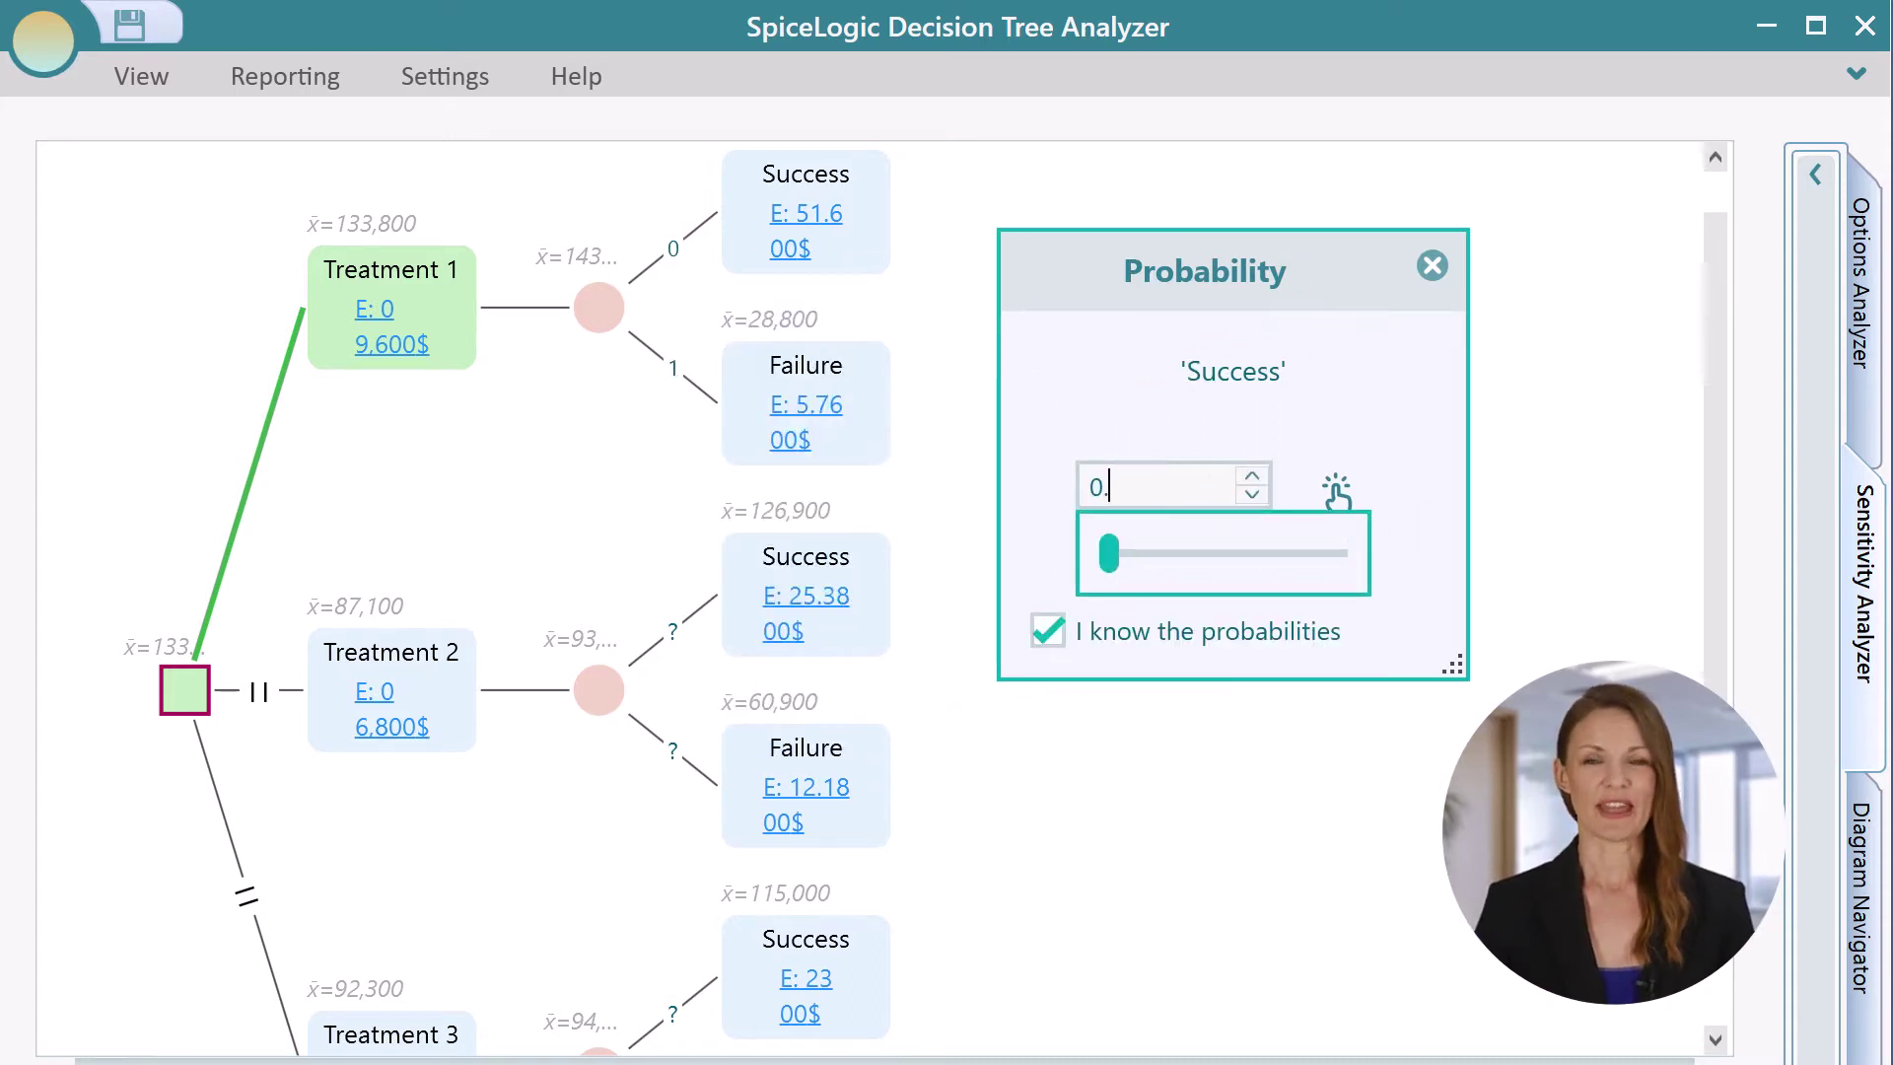
left_click(1431, 266)
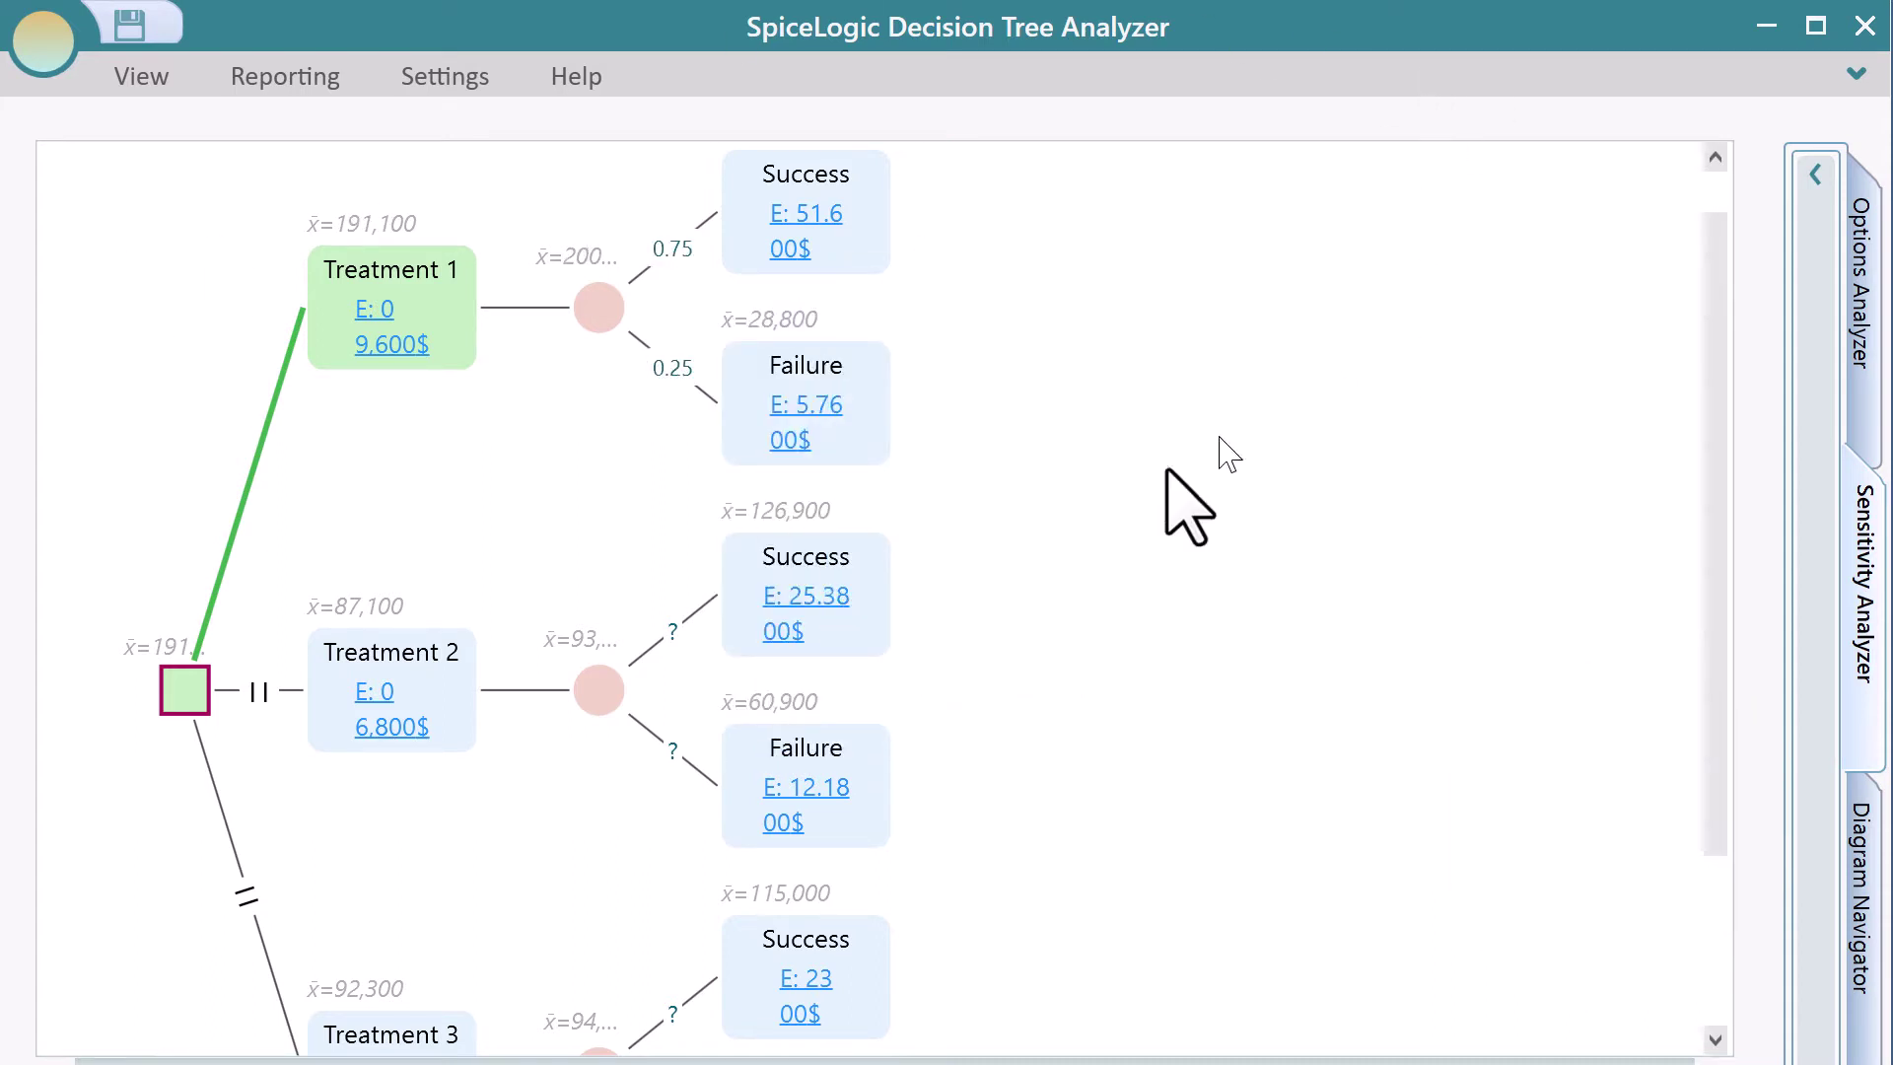
Step: Set Treatment 2's Success probability to a known 0.45
scroll(1053, 620, "down", 3)
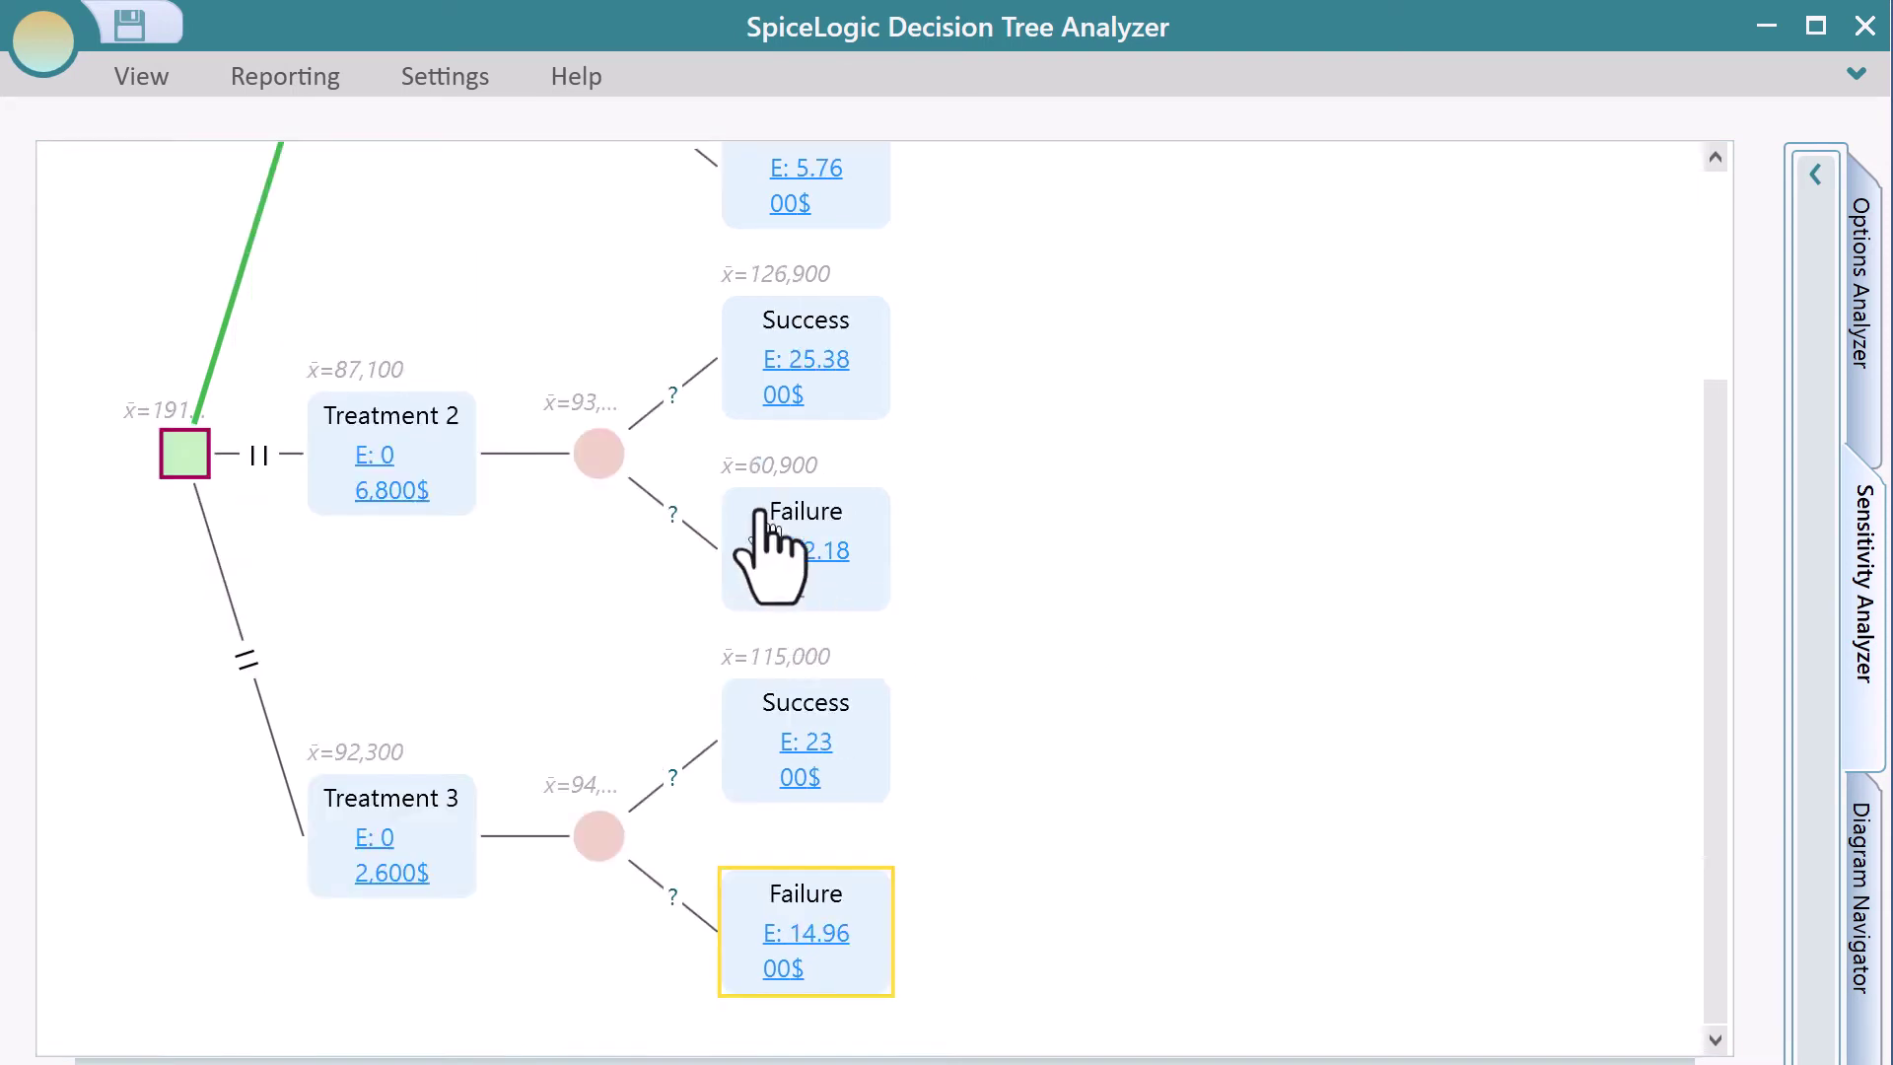
left_click(673, 395)
left_click(879, 748)
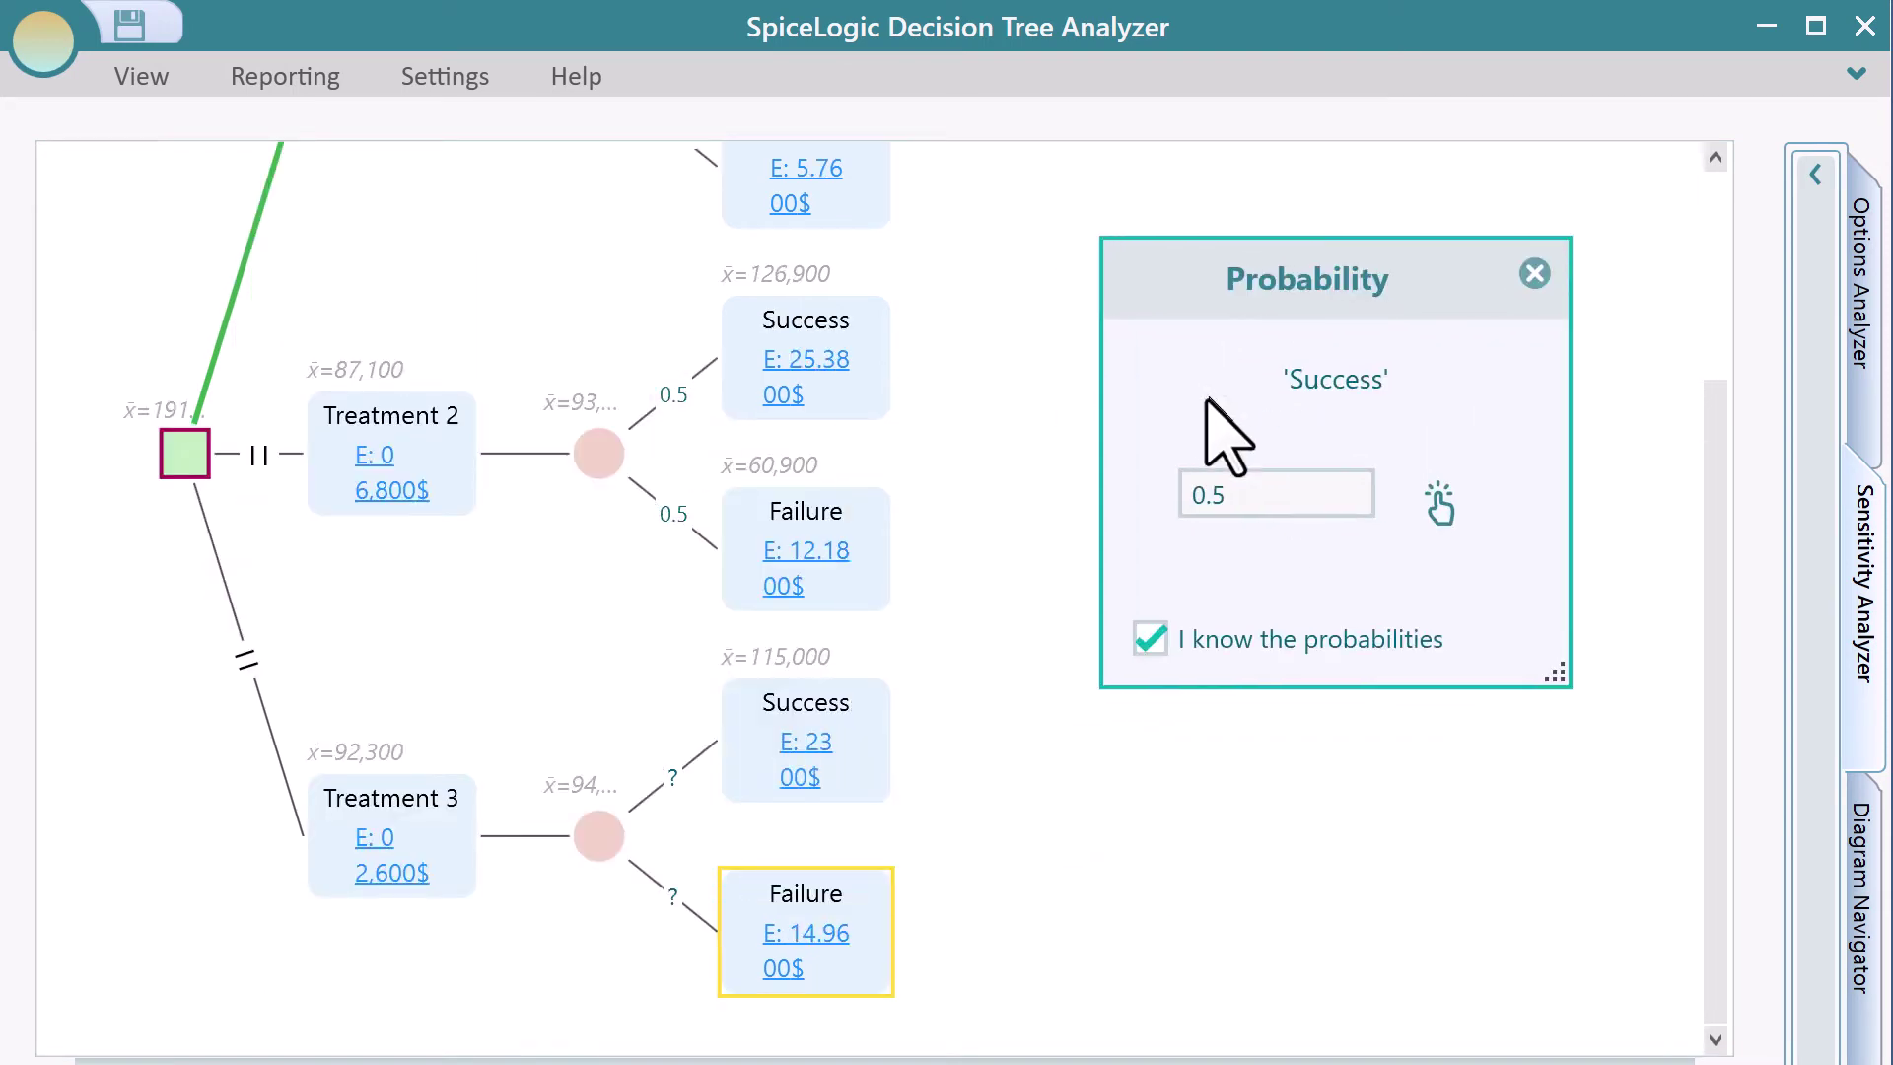
left_click(1272, 496)
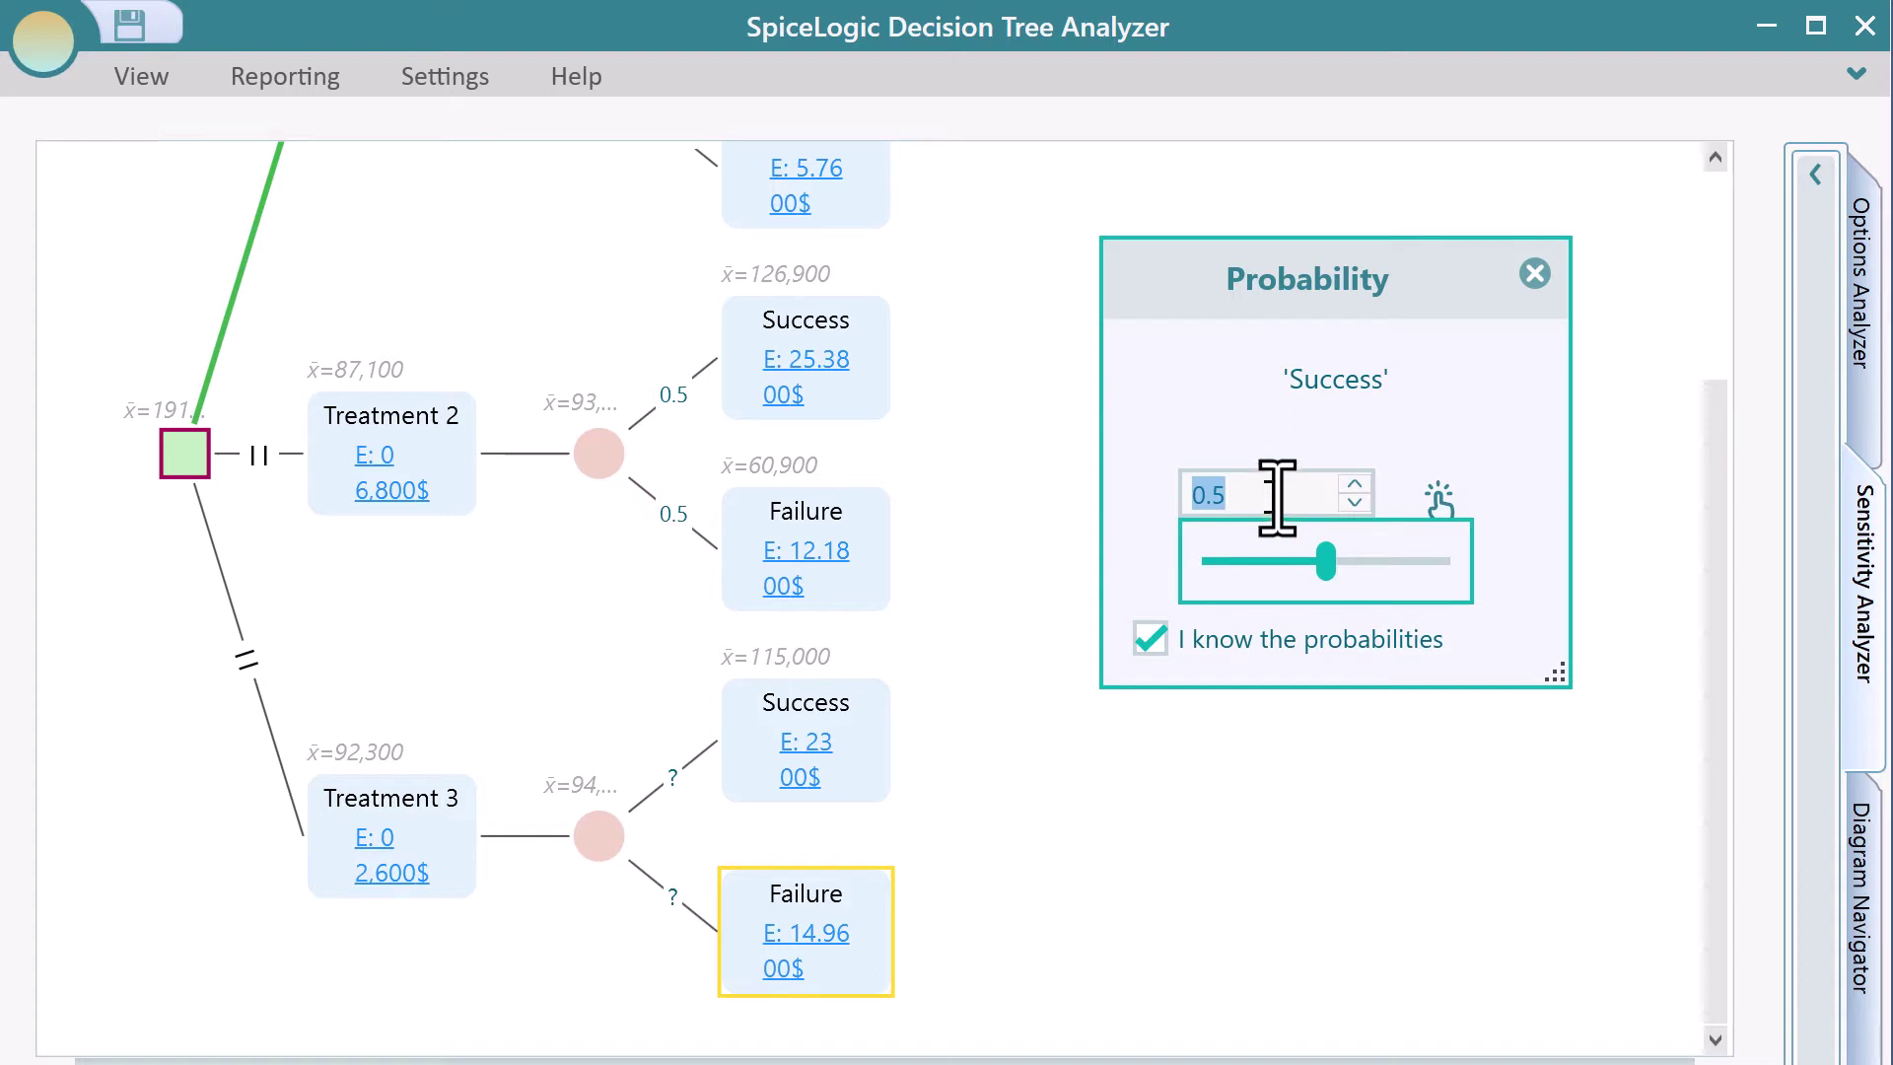
type("0.45")
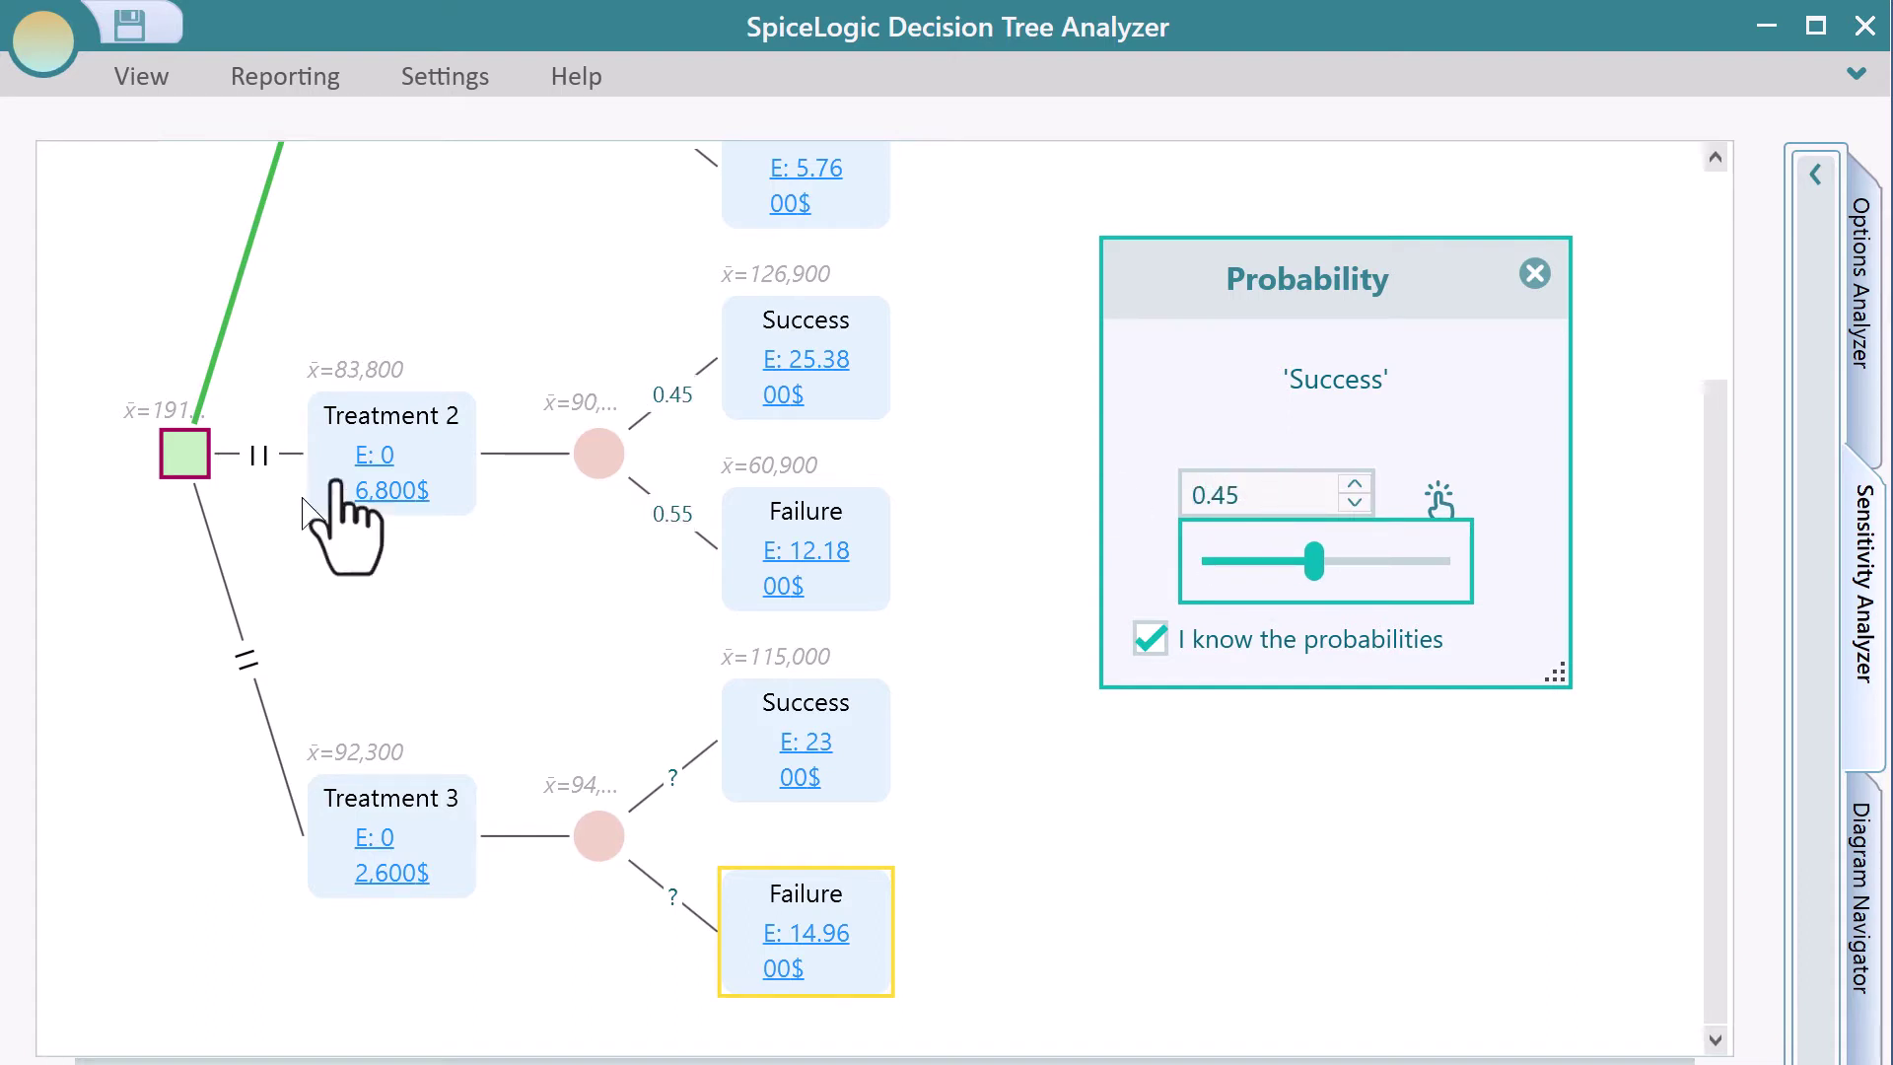
left_click(1535, 273)
Step: Set Treatment 3's Success probability to a known 0.65
left_click(675, 887)
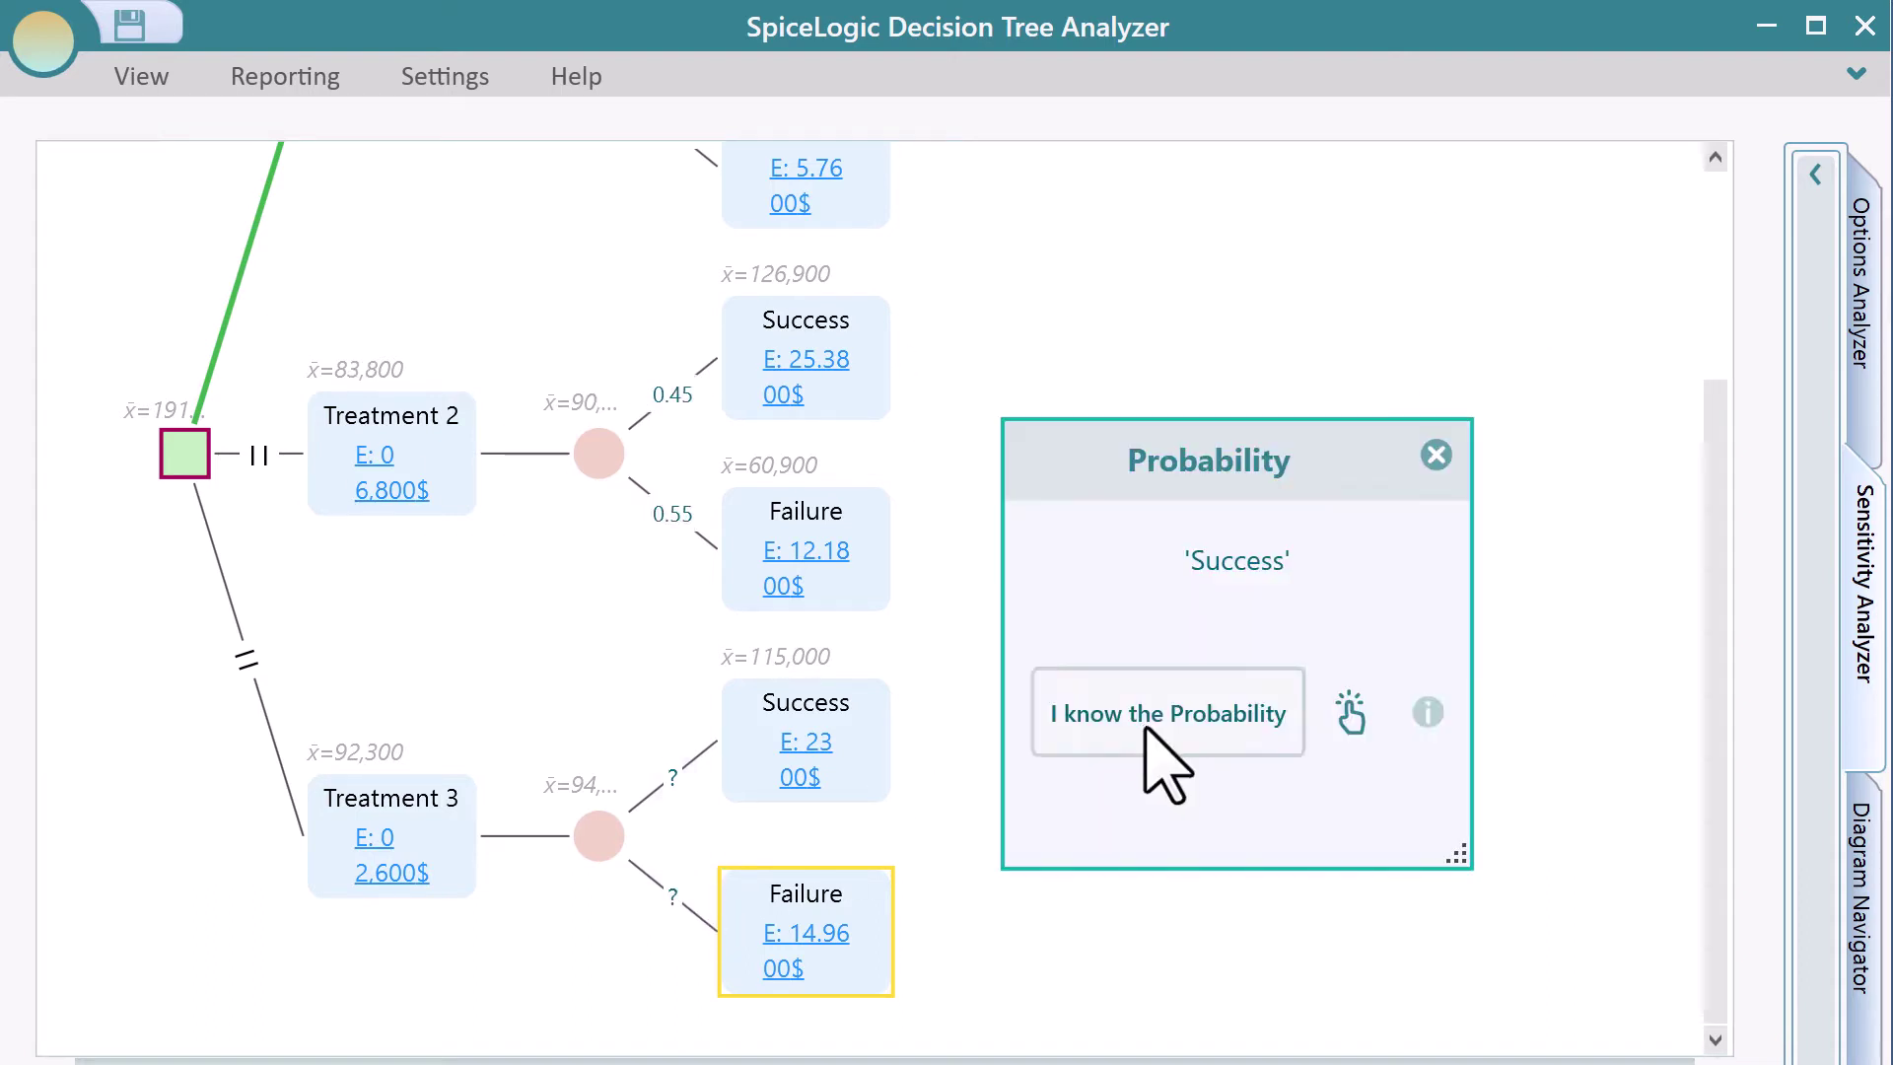
left_click(1149, 735)
scroll(1134, 738, "up", 3)
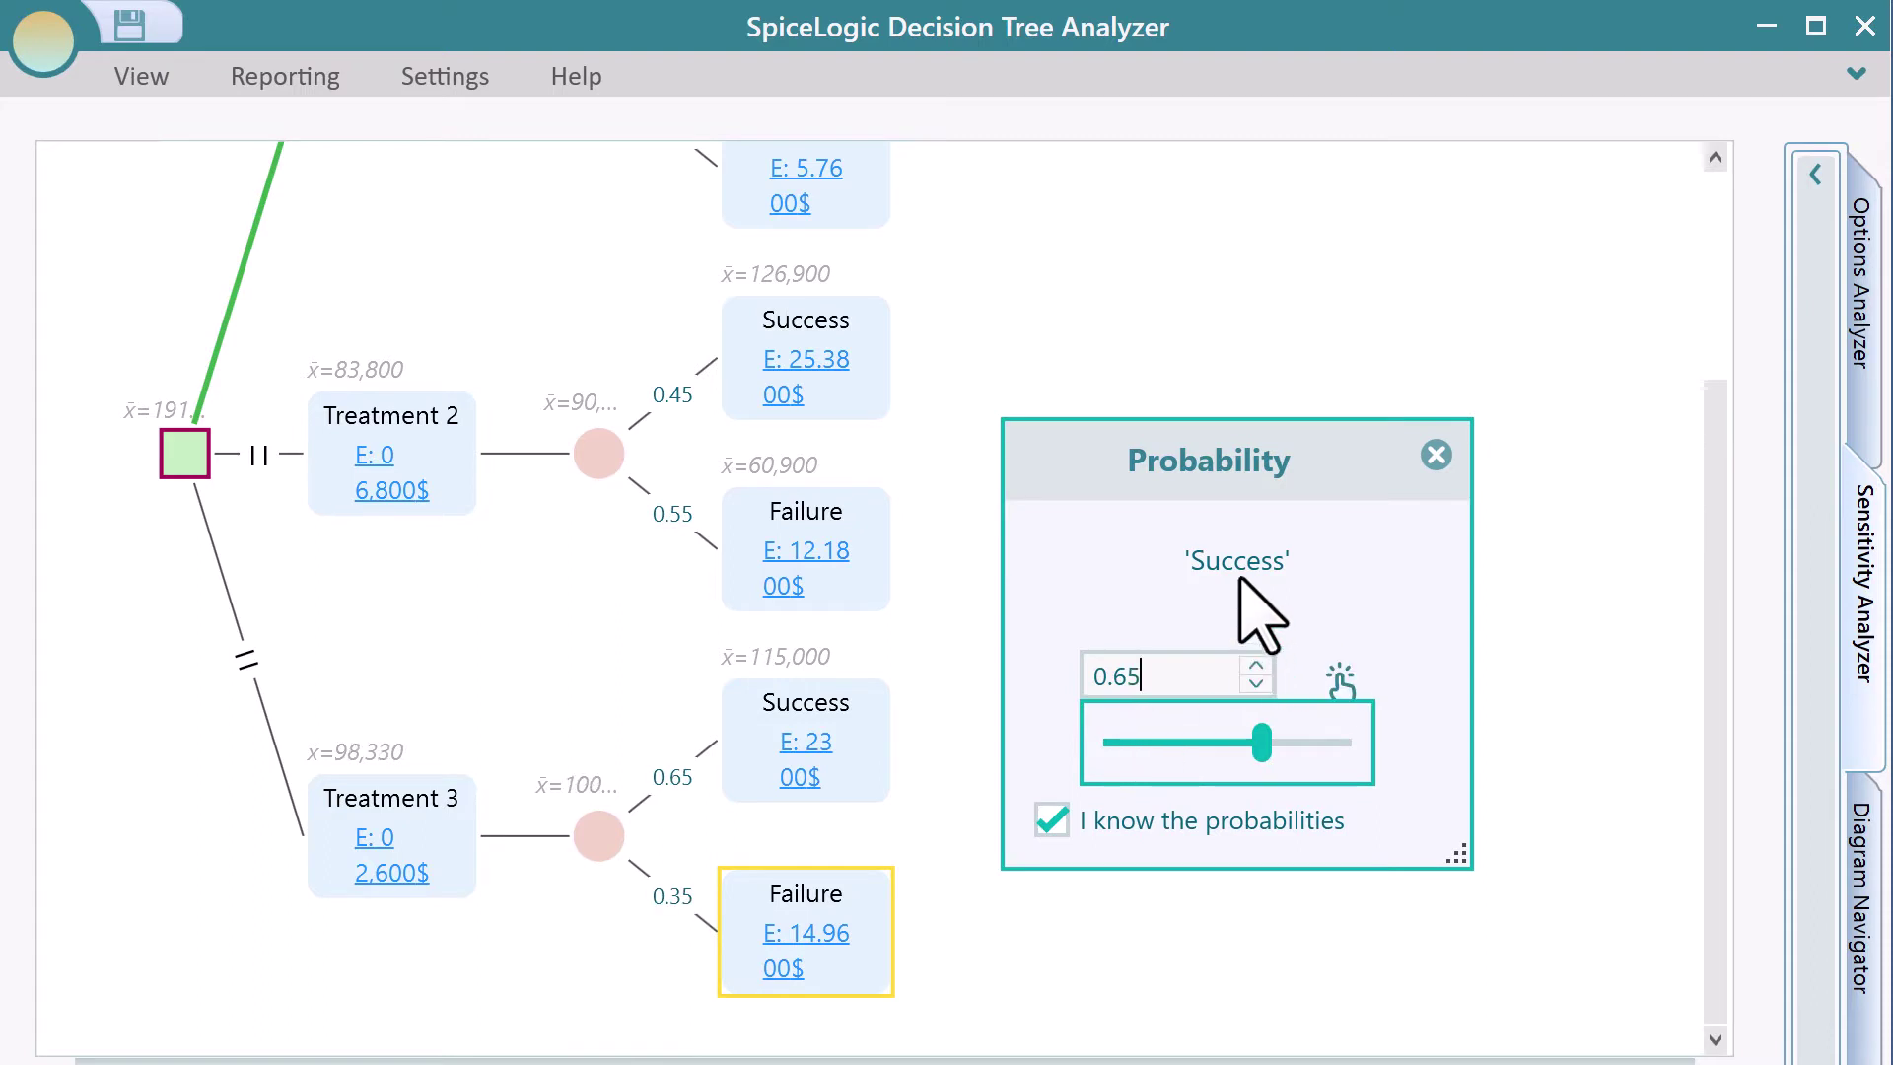
left_click(1436, 454)
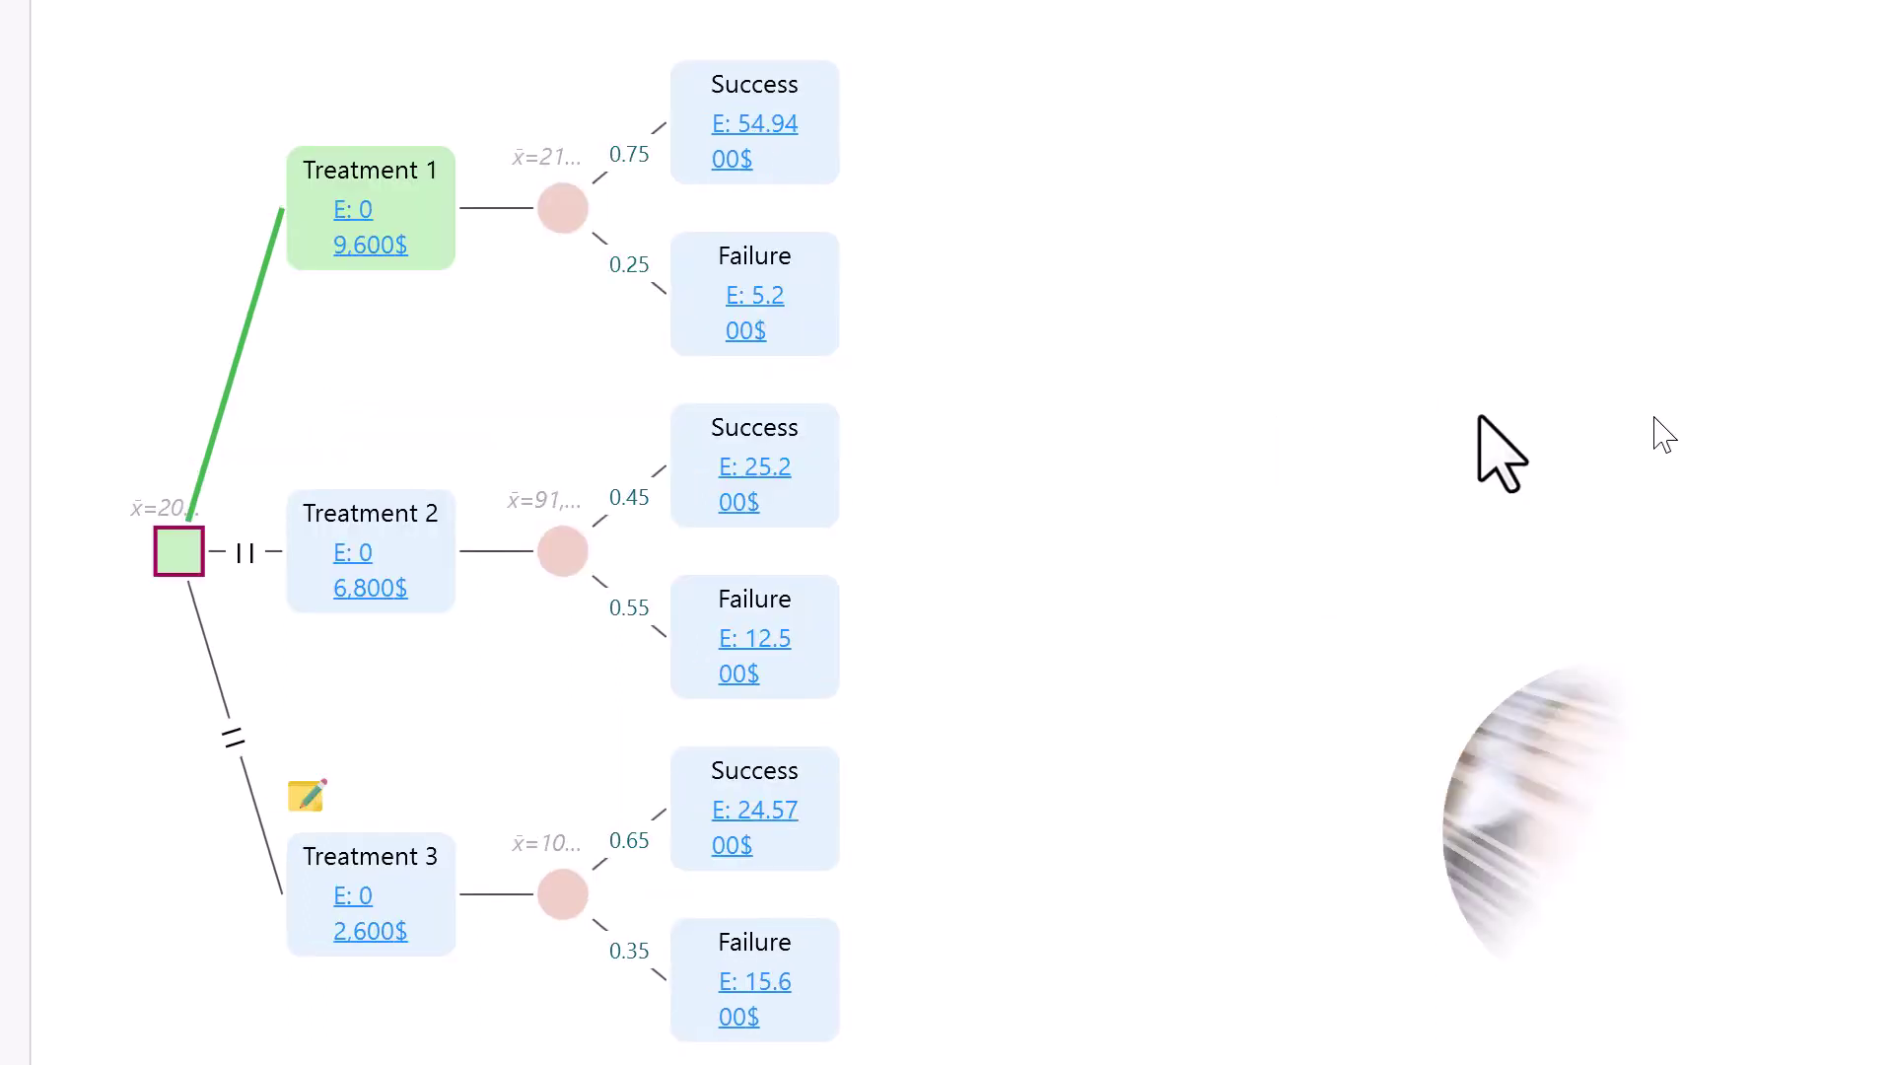
Step: Turn the Success and Failure outcomes of Treatments 1 and 2 into terminal end points
left_click(828, 102)
left_click(893, 29)
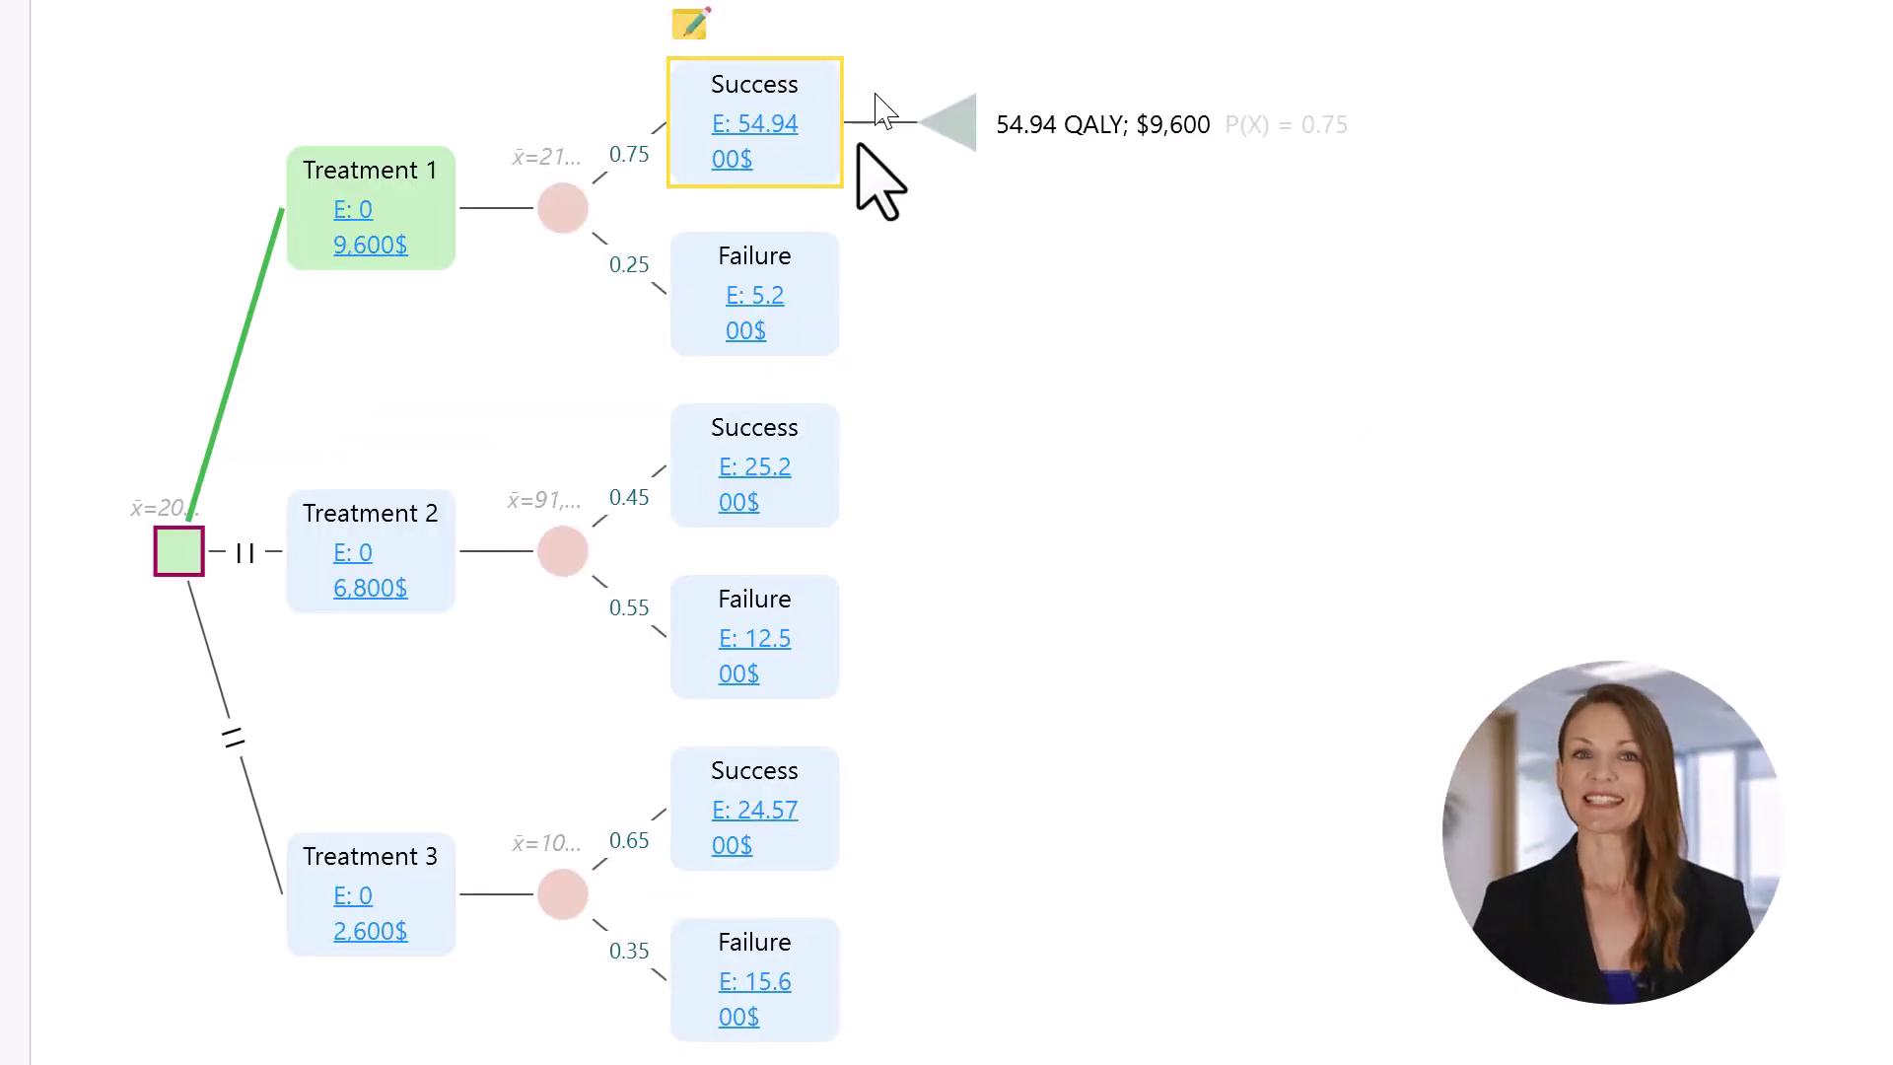
left_click(806, 296)
left_click(897, 196)
left_click(833, 478)
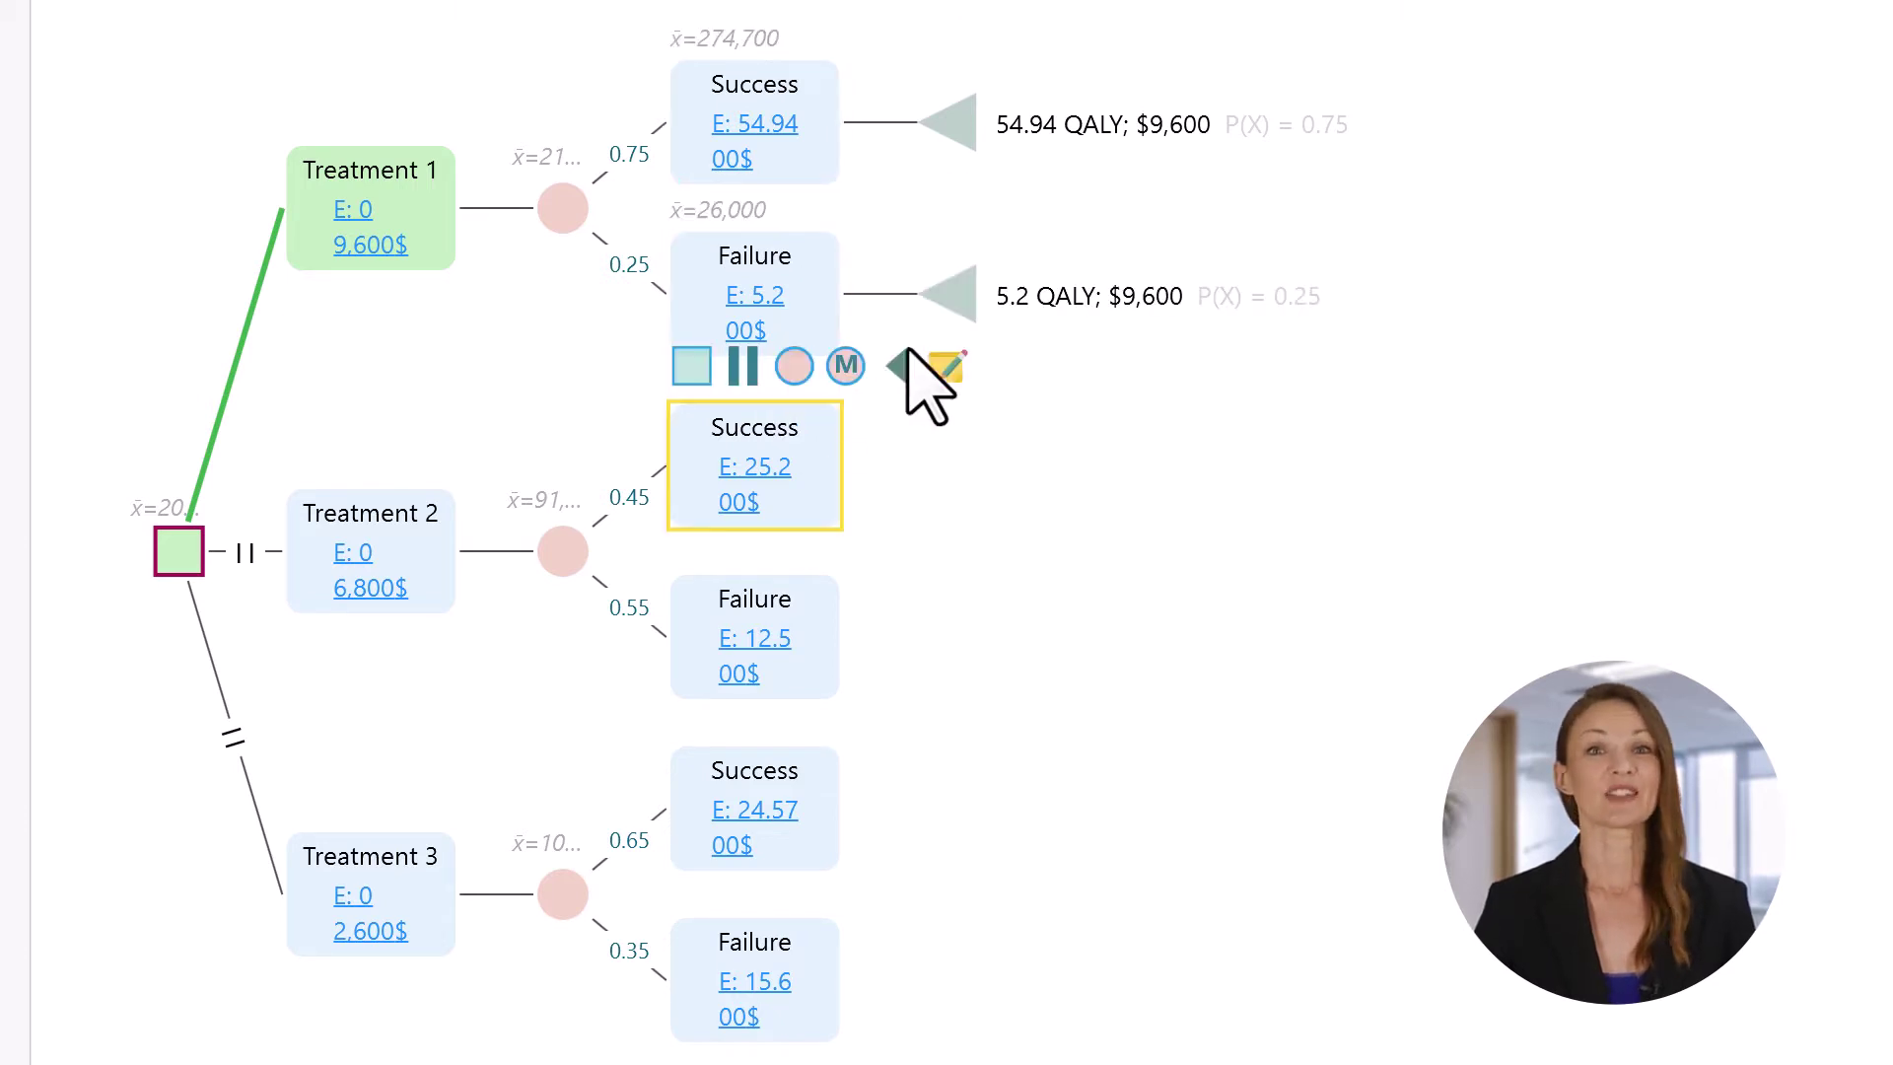
left_click(898, 366)
left_click(817, 681)
left_click(898, 538)
Step: Turn Treatment 3's Success and Failure outcomes into terminal end points
left_click(843, 775)
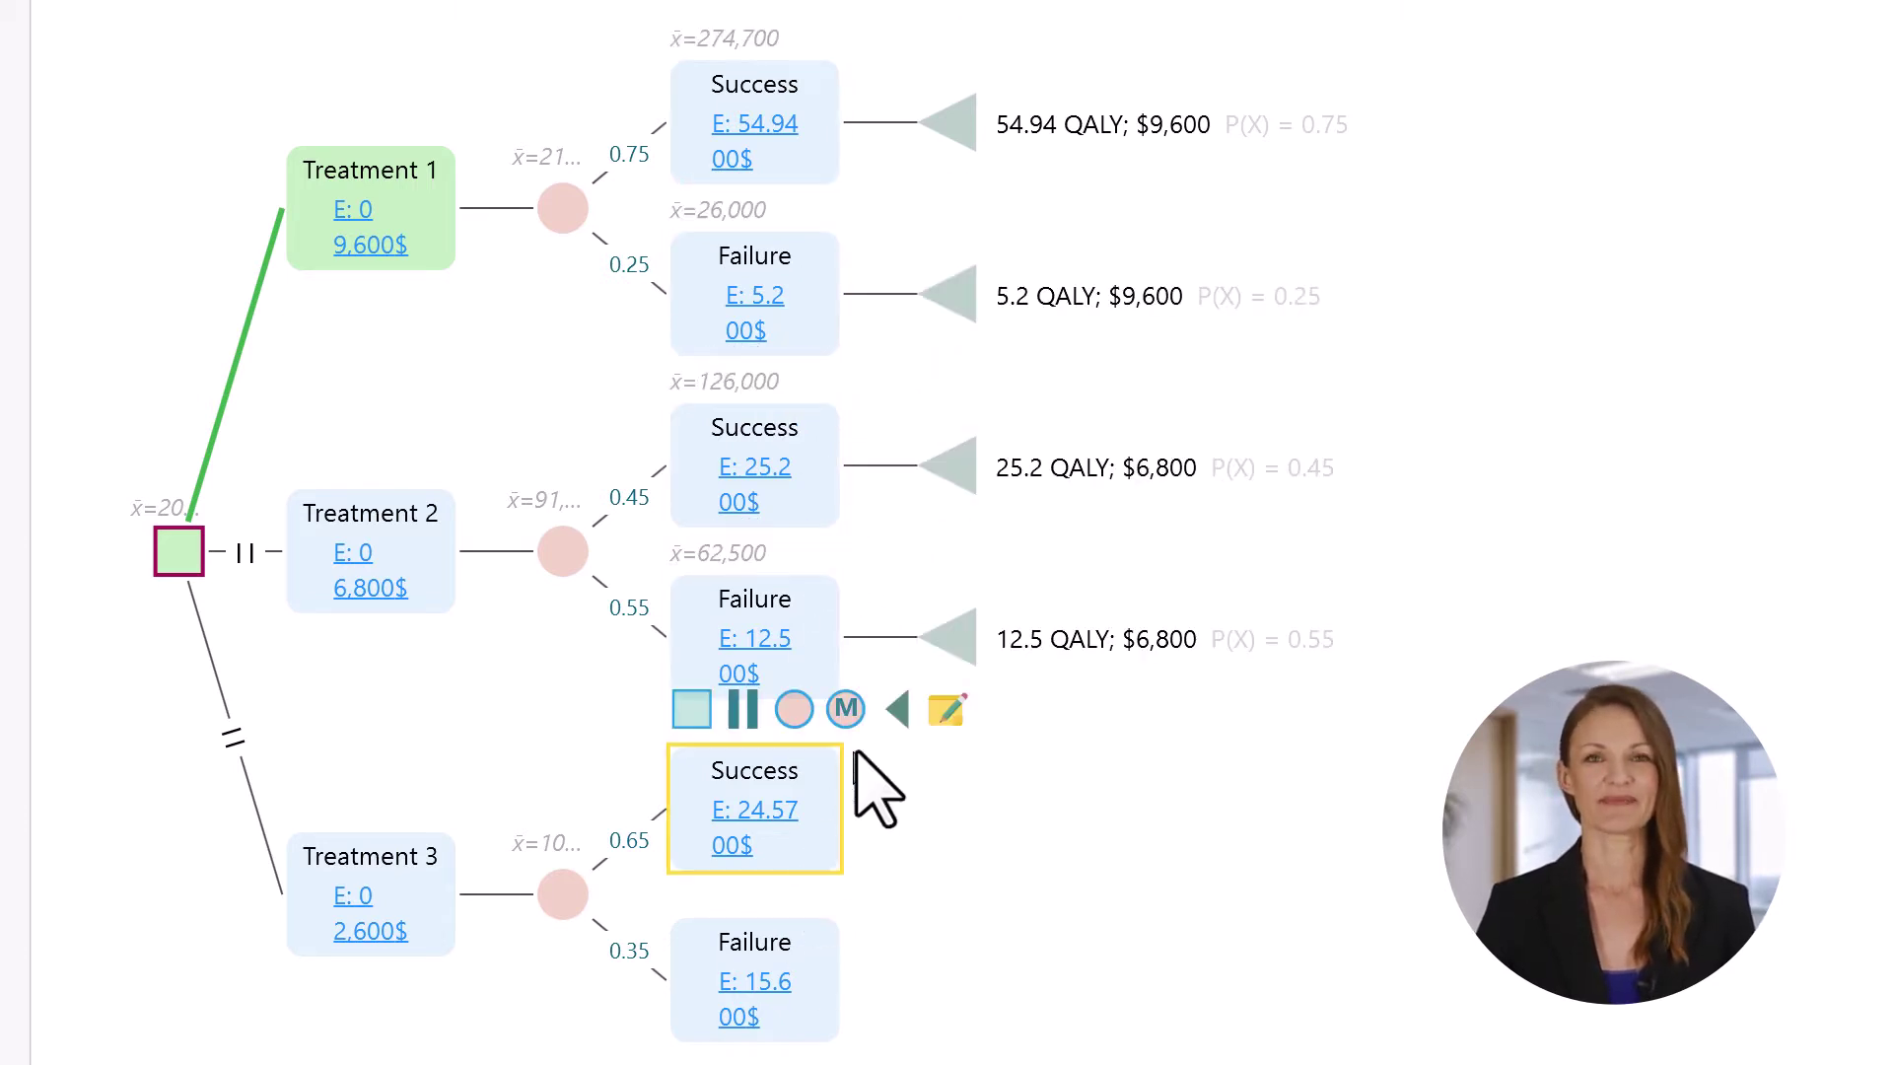
left_click(897, 709)
left_click(803, 1002)
left_click(897, 879)
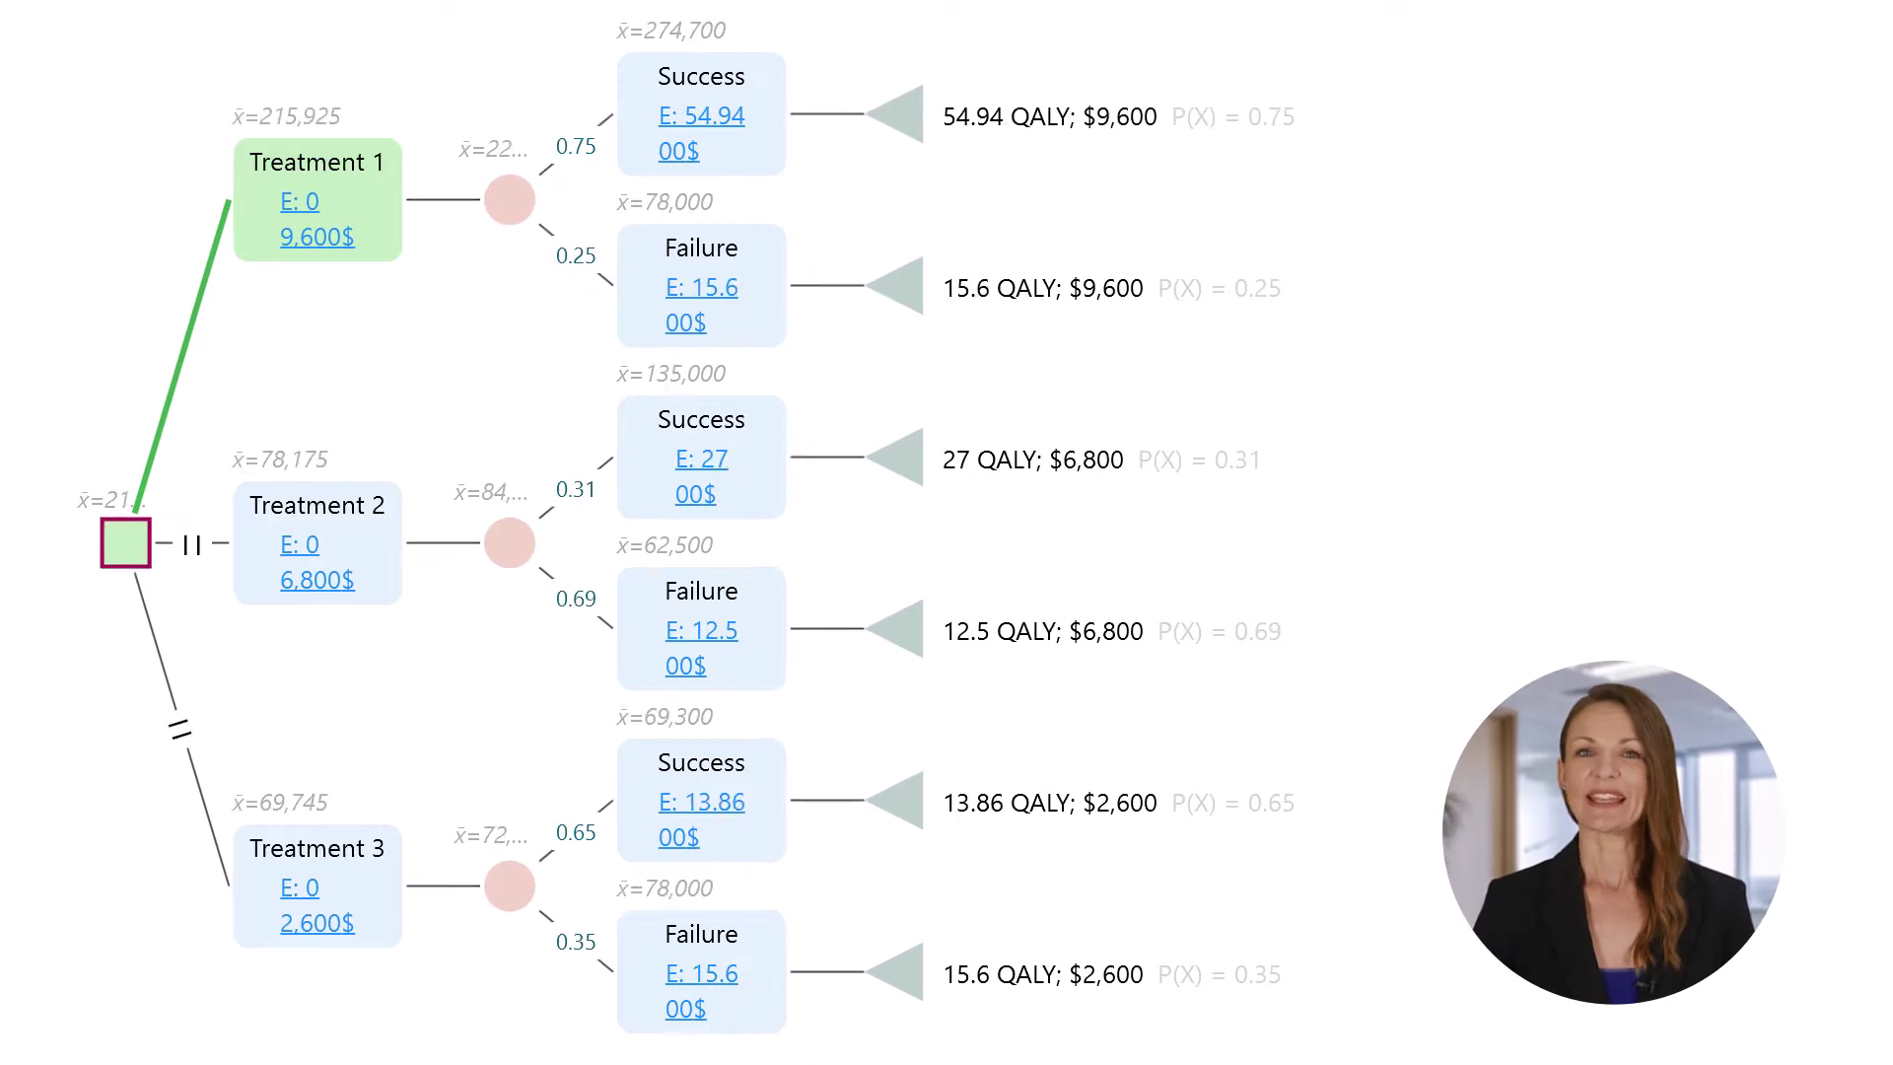
mouse_move(1011, 118)
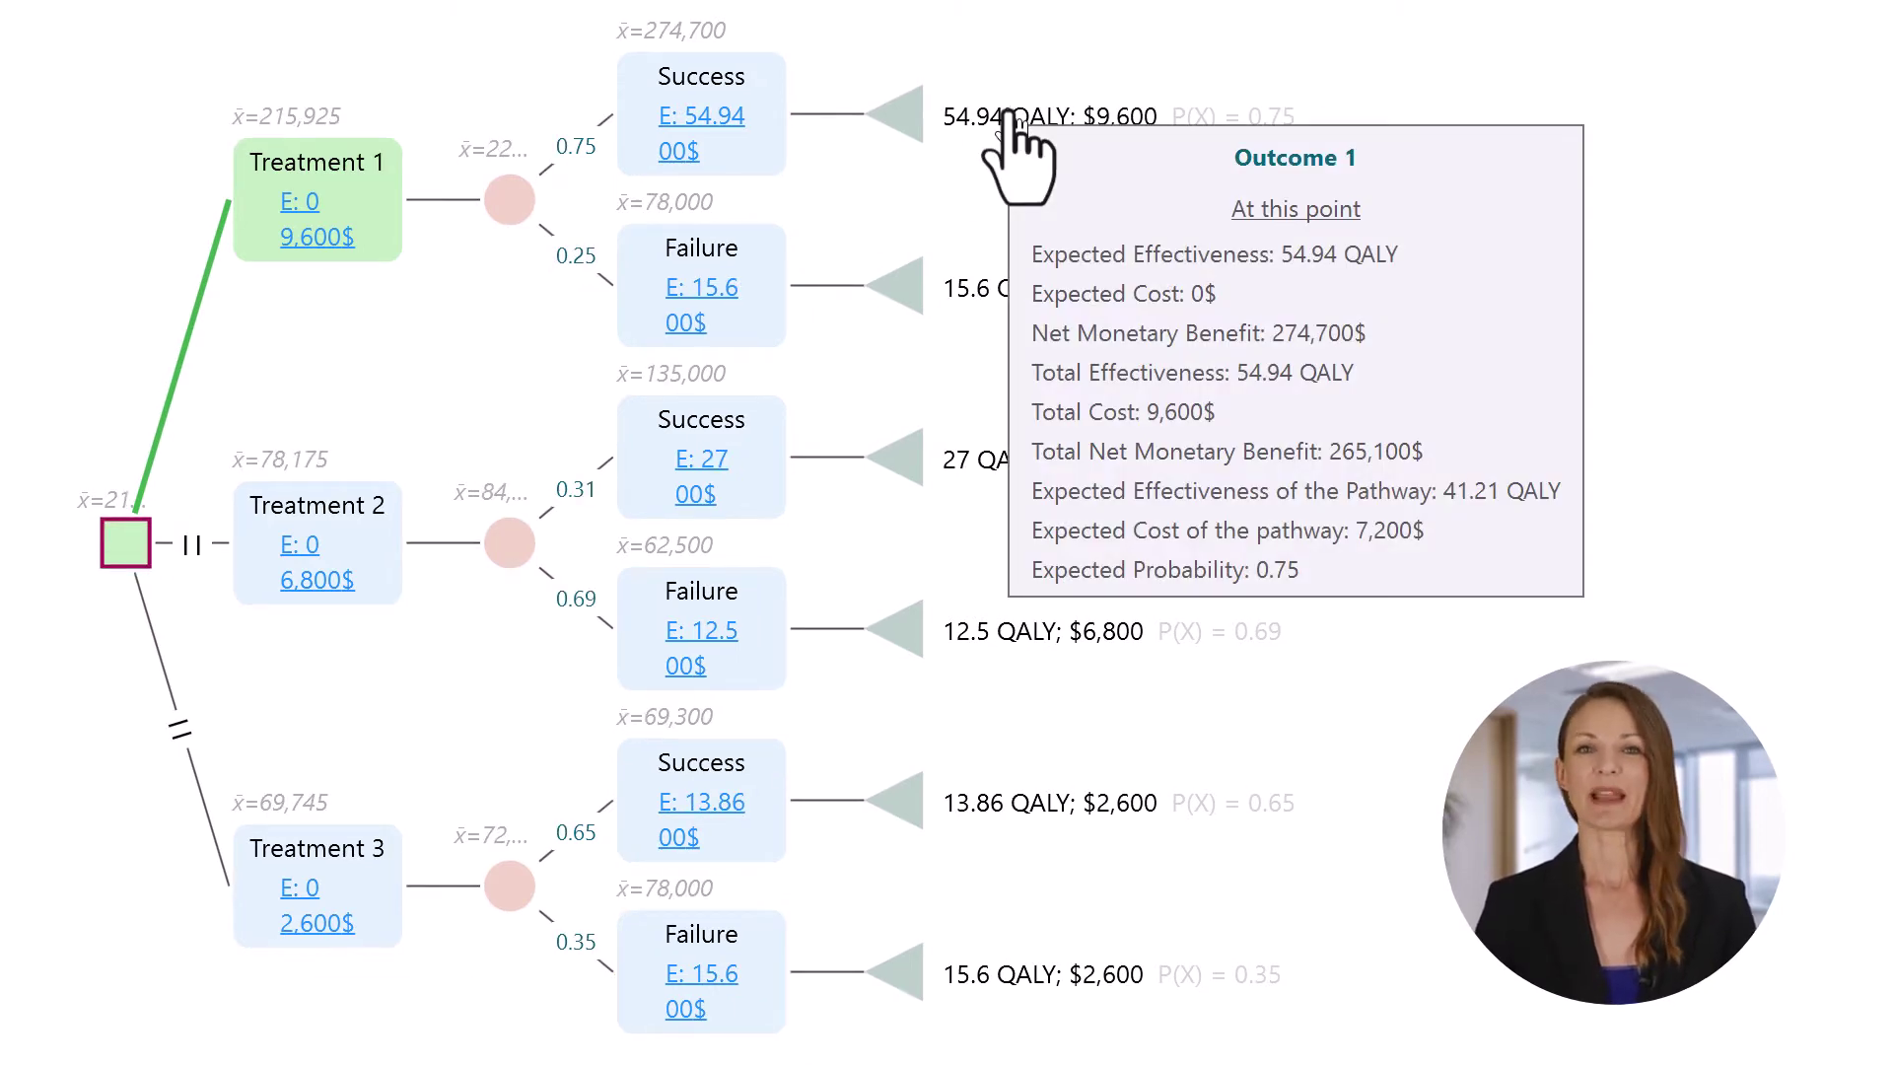
mouse_move(341, 533)
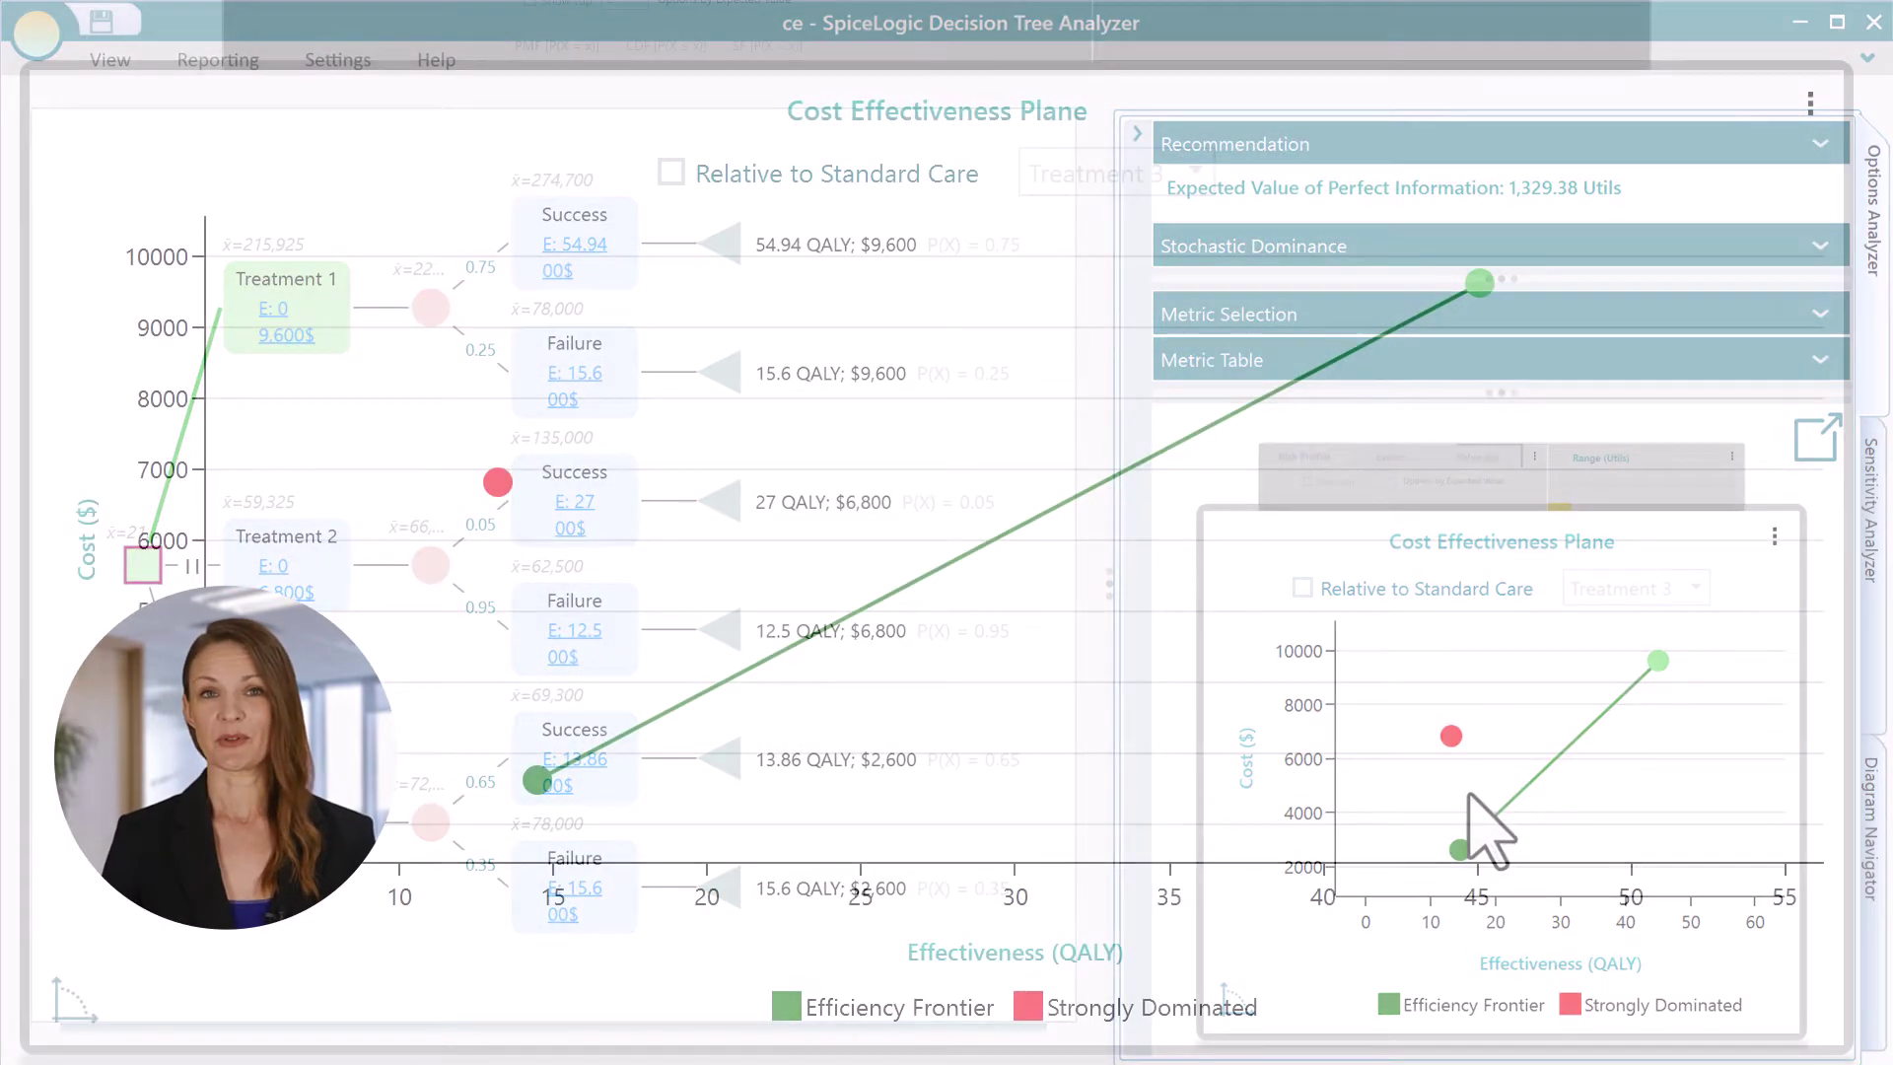
mouse_move(496, 488)
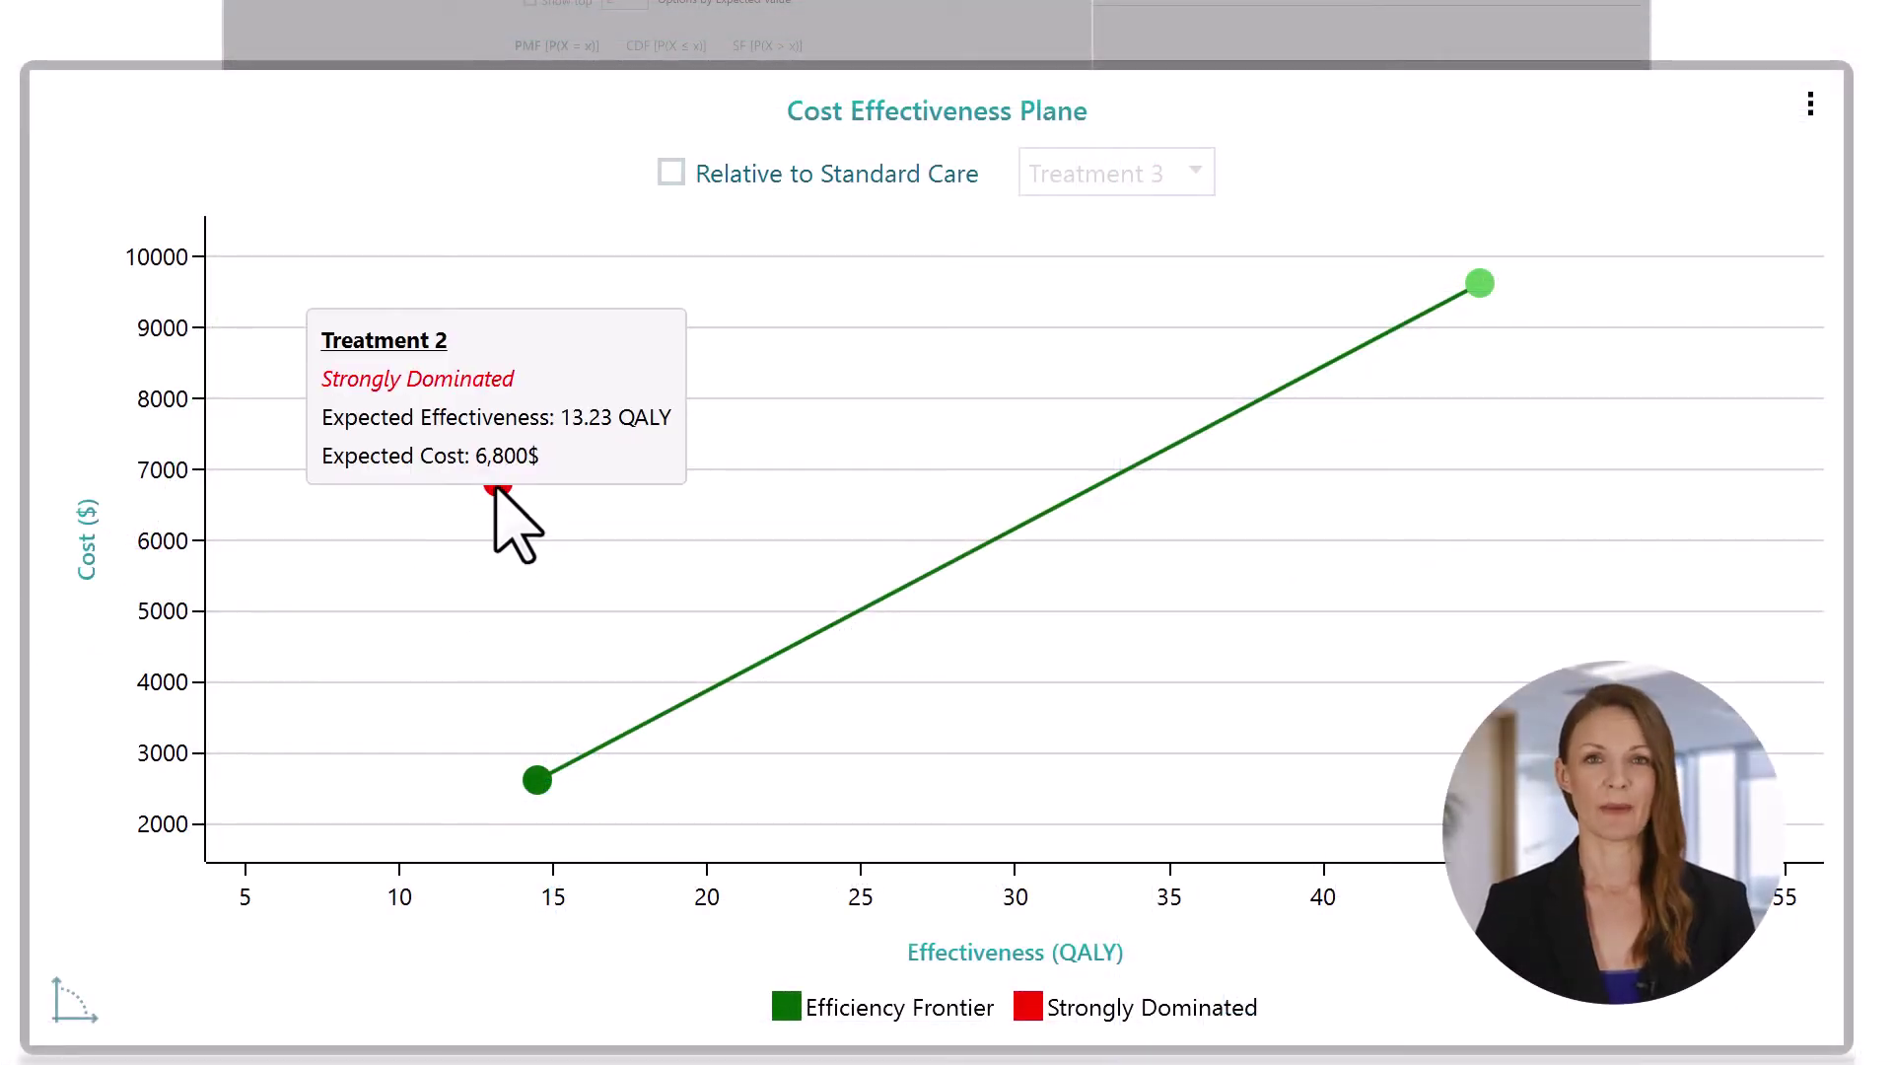
mouse_move(544, 789)
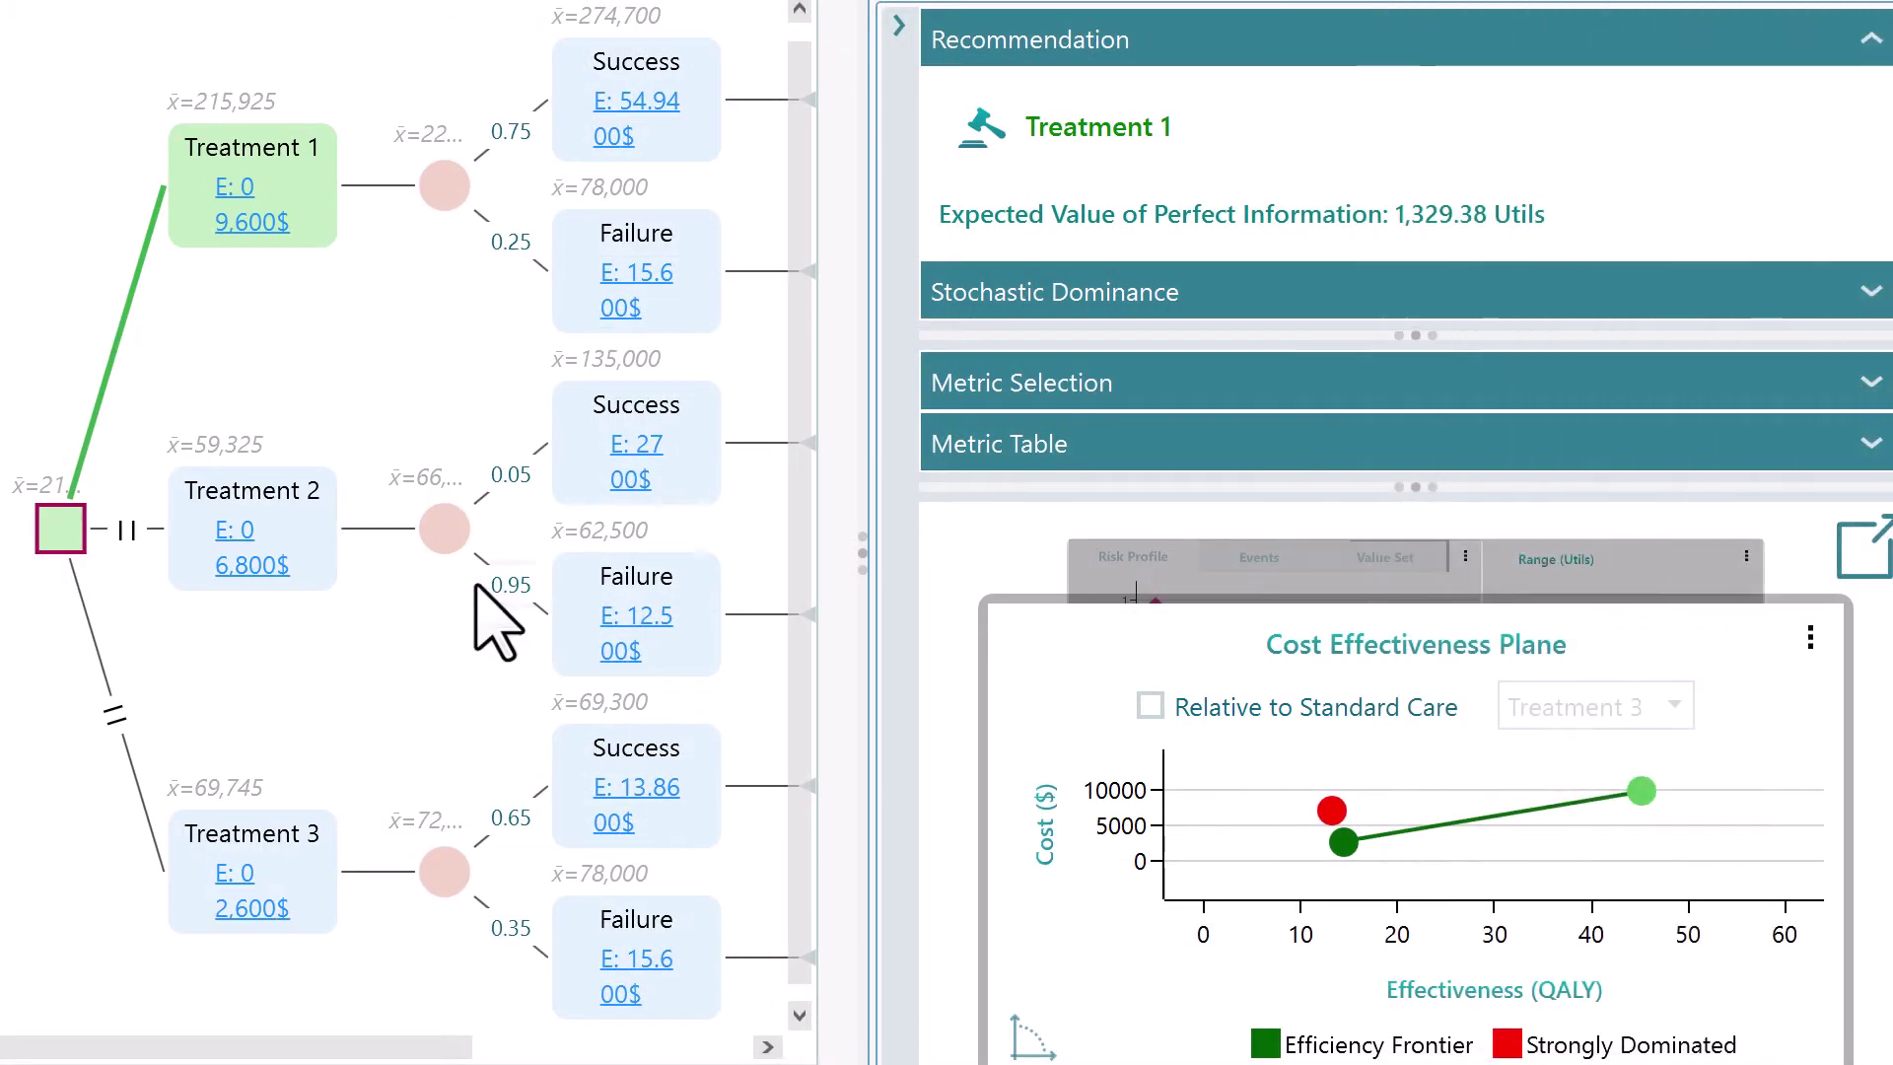
Step: Change Treatment 2's failure probability from 0.95 to 0.85 and collapse the Recommendation panel
left_click(509, 592)
double_click(202, 858)
type("0.85")
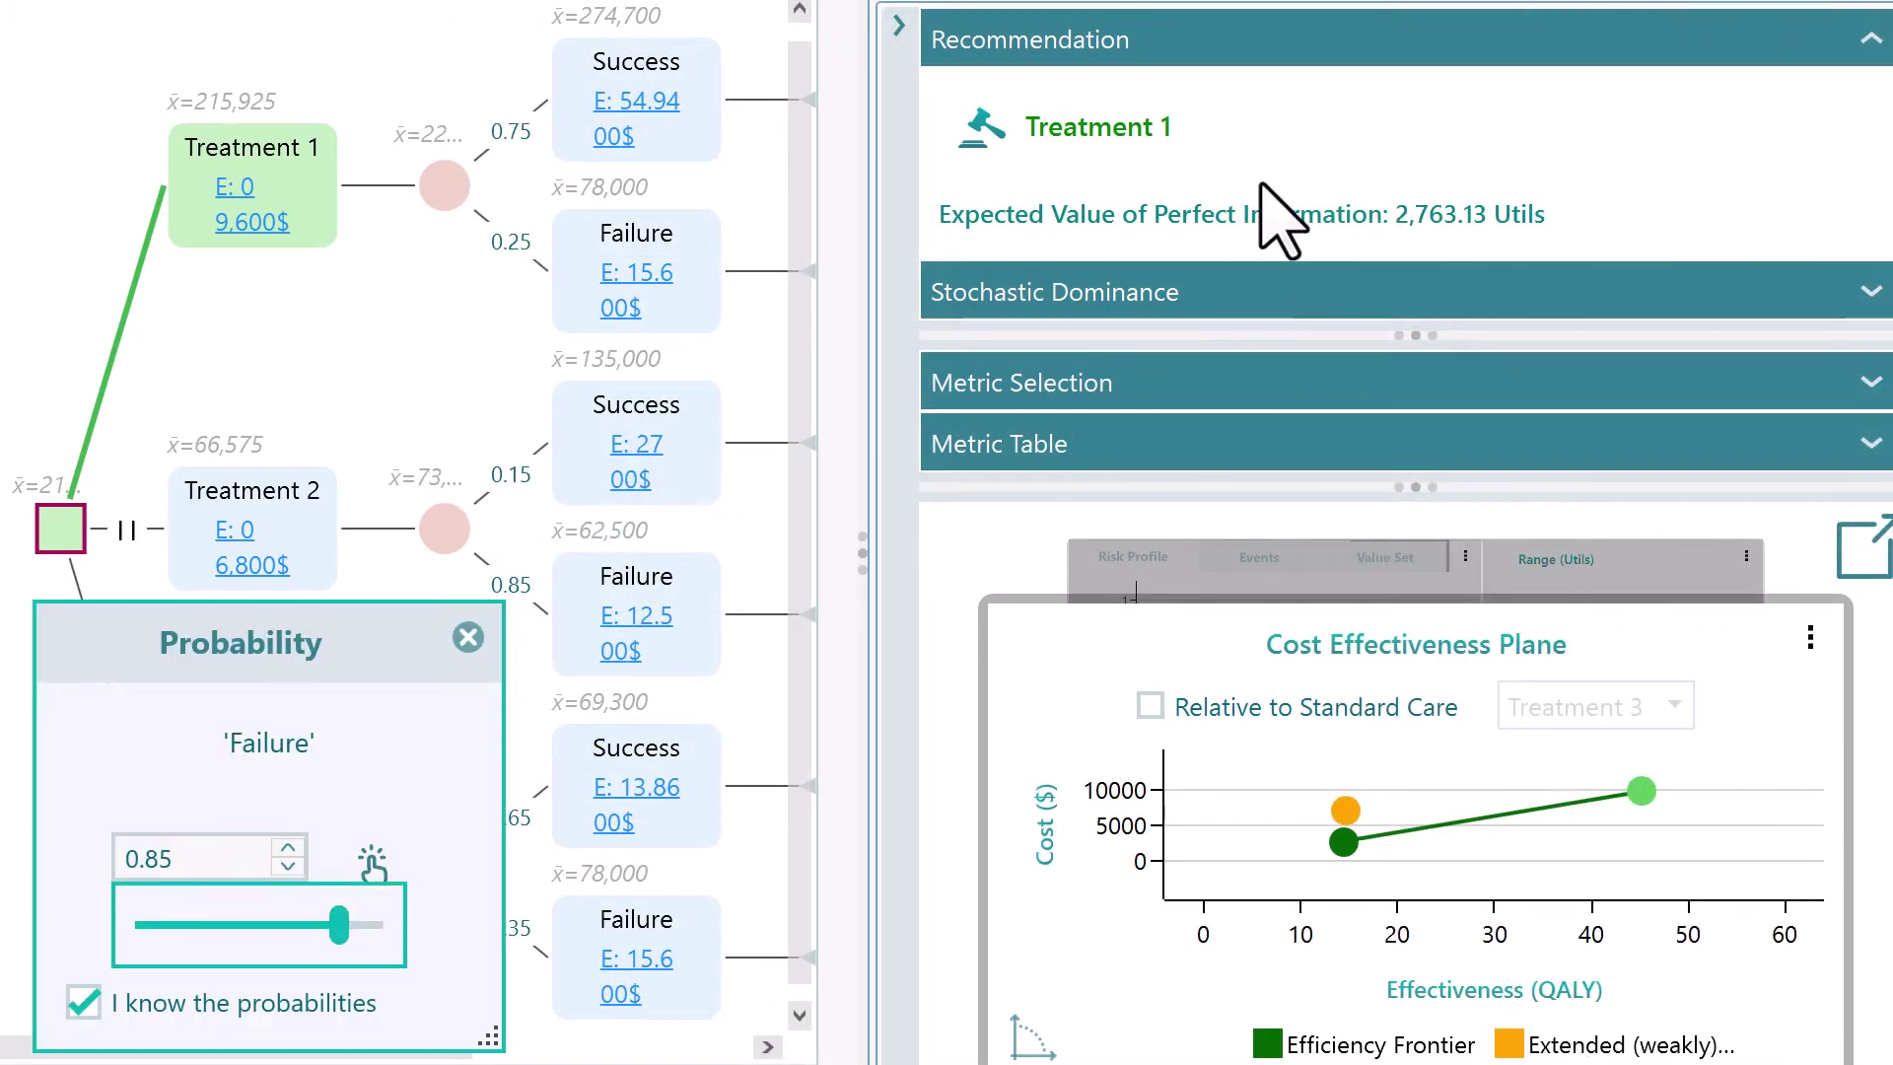
left_click(467, 638)
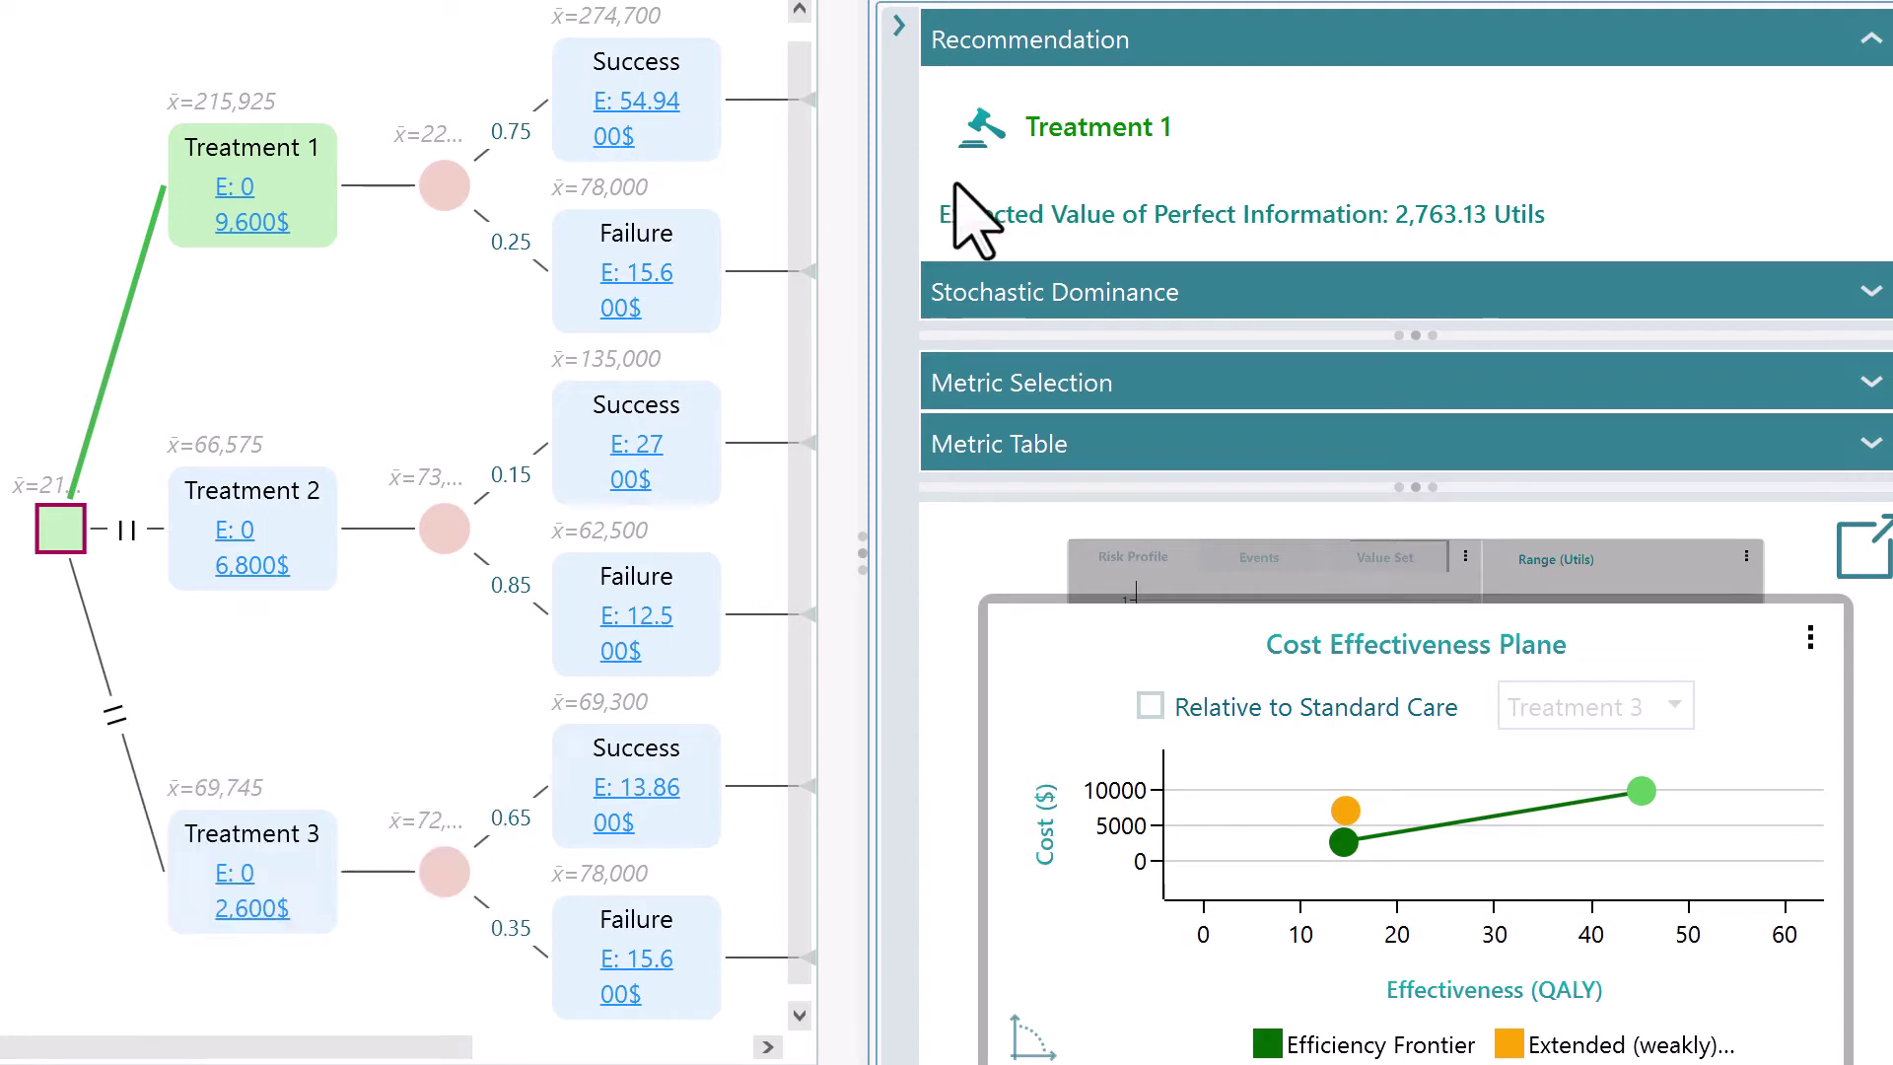
left_click(1092, 54)
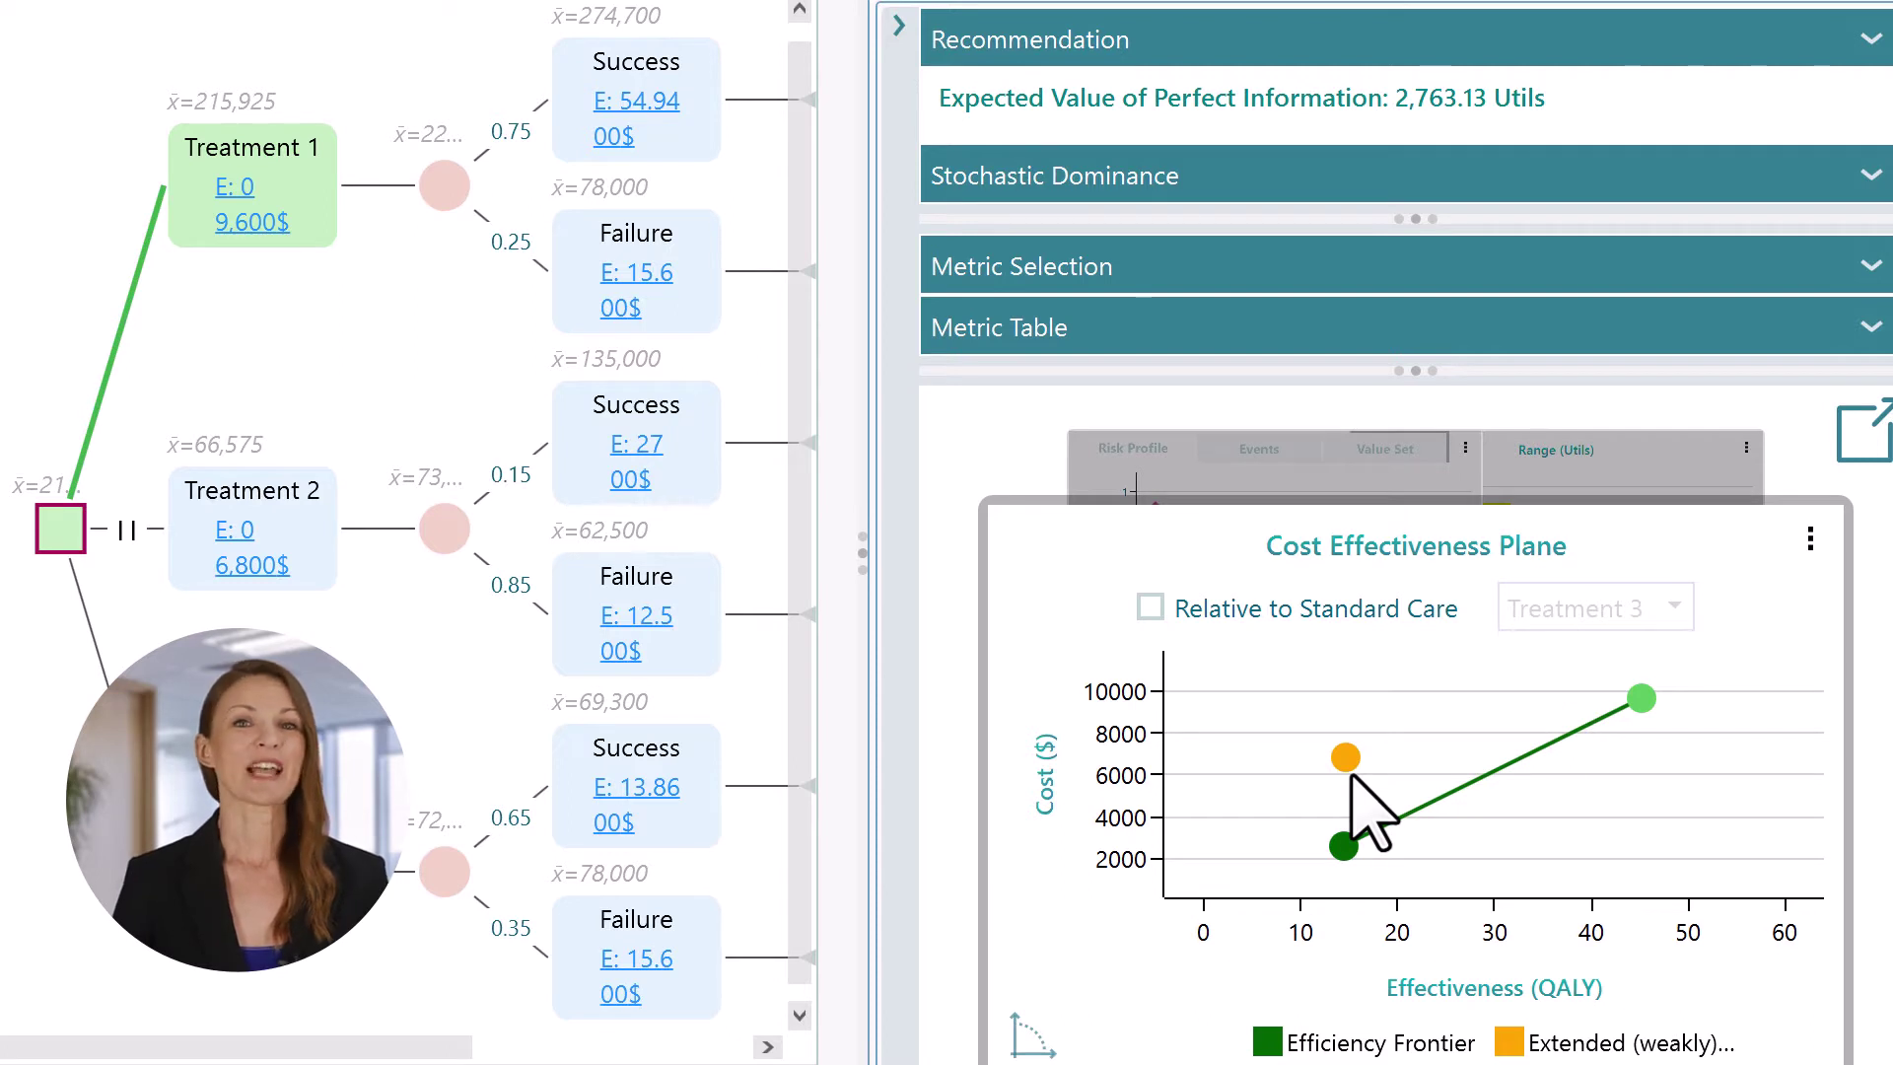
mouse_move(1349, 760)
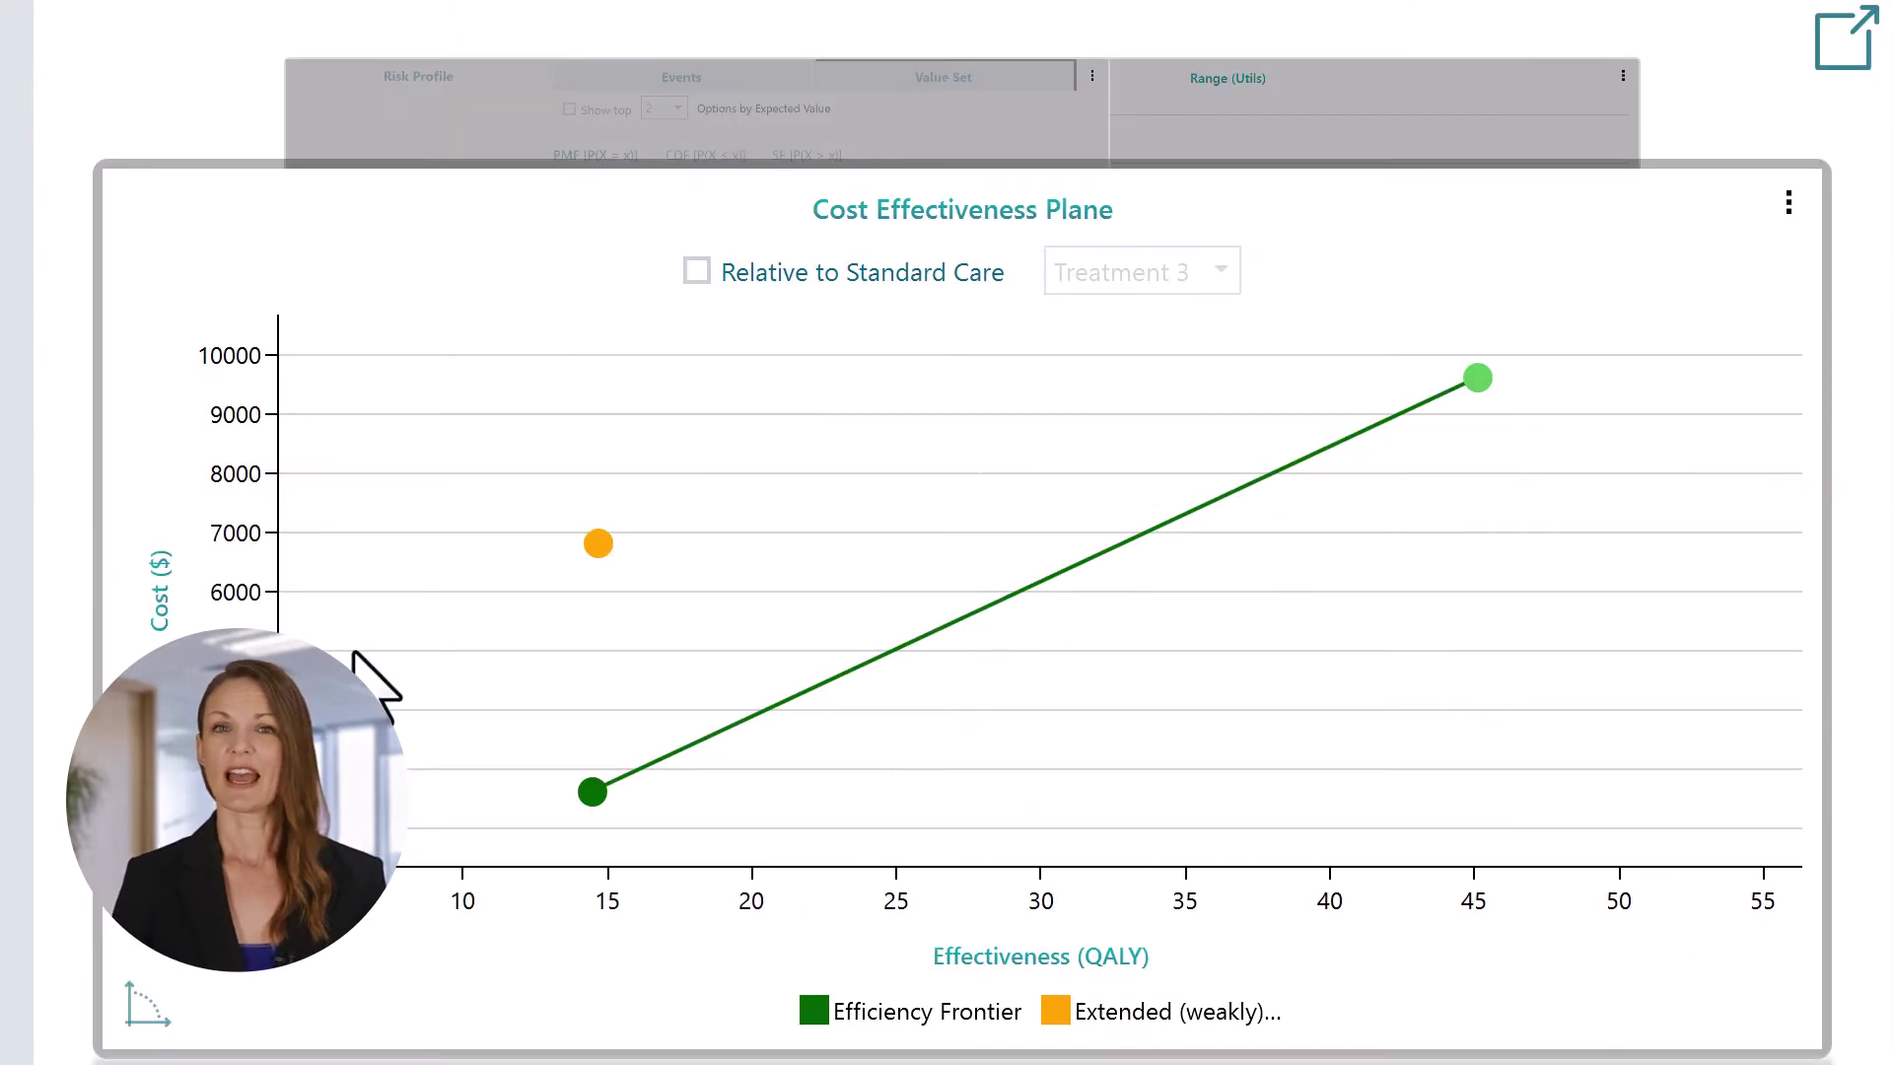
mouse_move(604, 550)
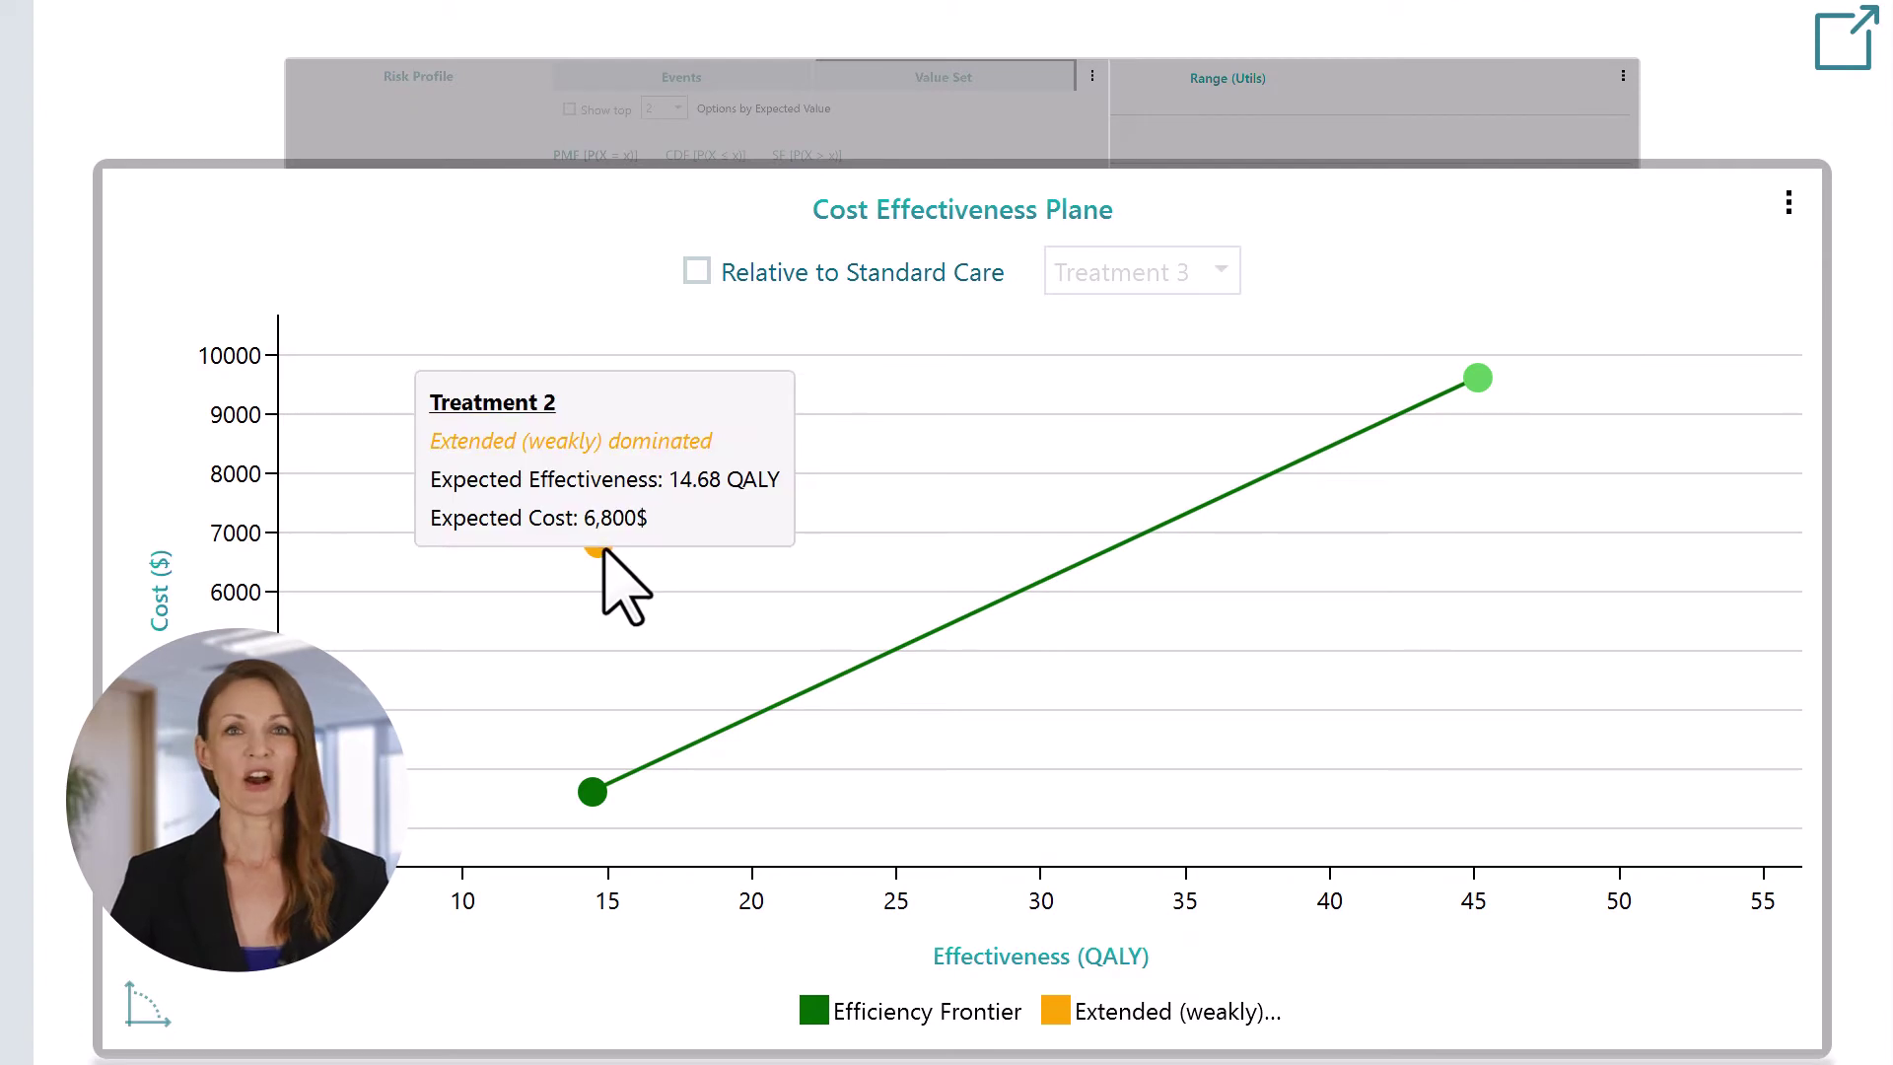
mouse_move(602, 796)
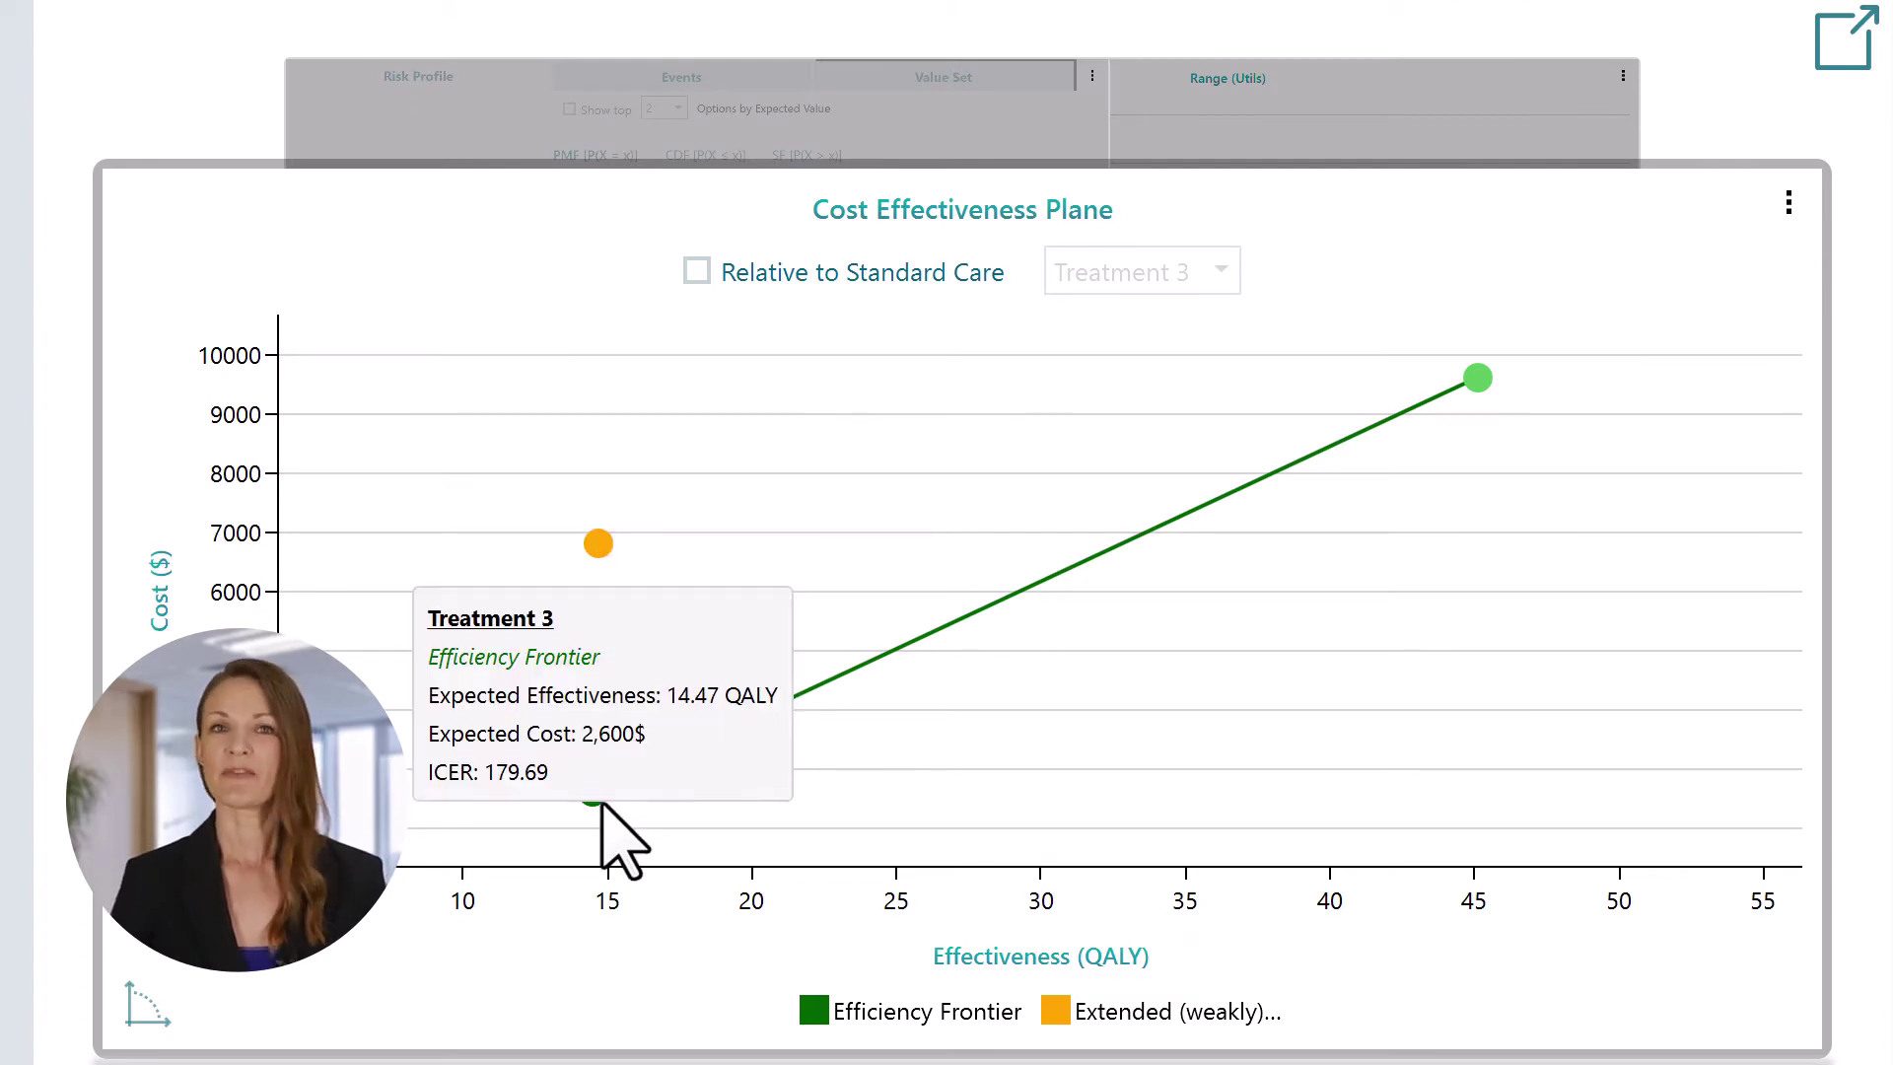
mouse_move(1486, 380)
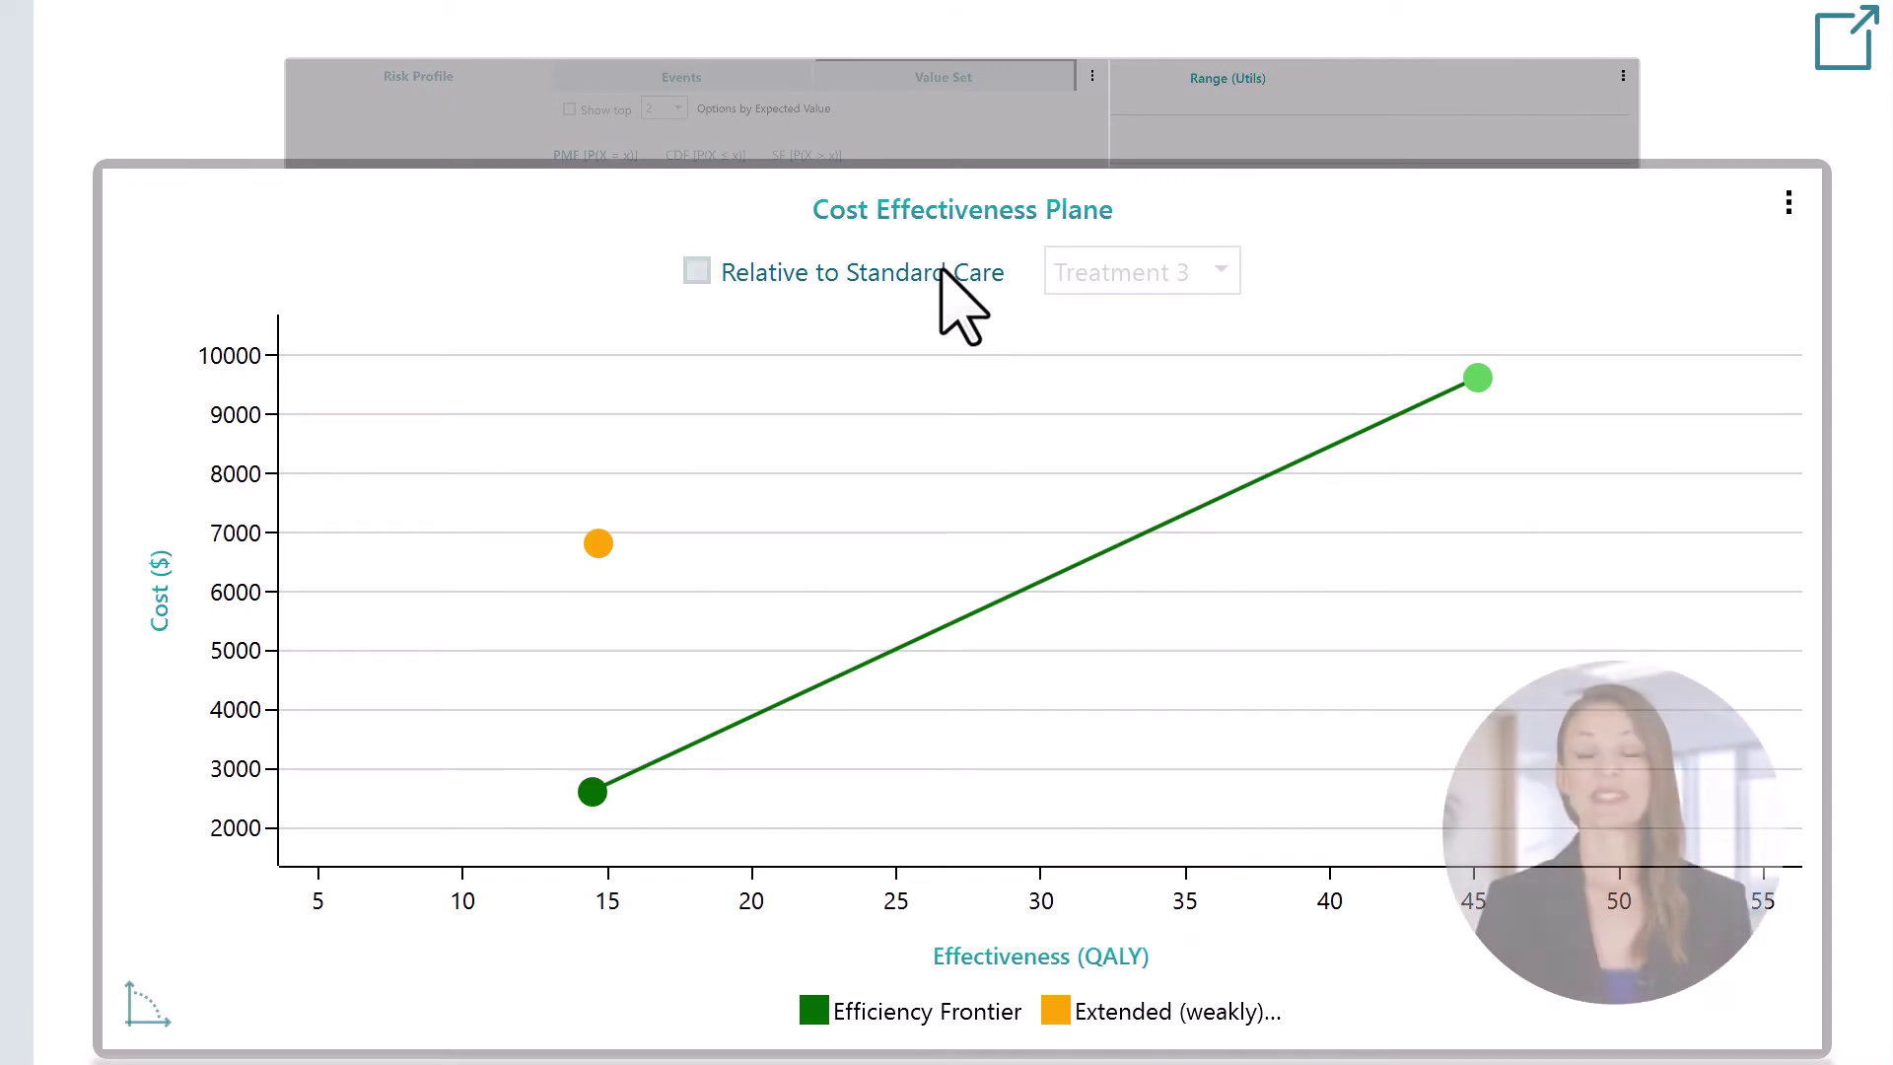
Step: Plot the cost-effectiveness plane relative to standard care, choosing Treatment 1 as the standard
left_click(941, 270)
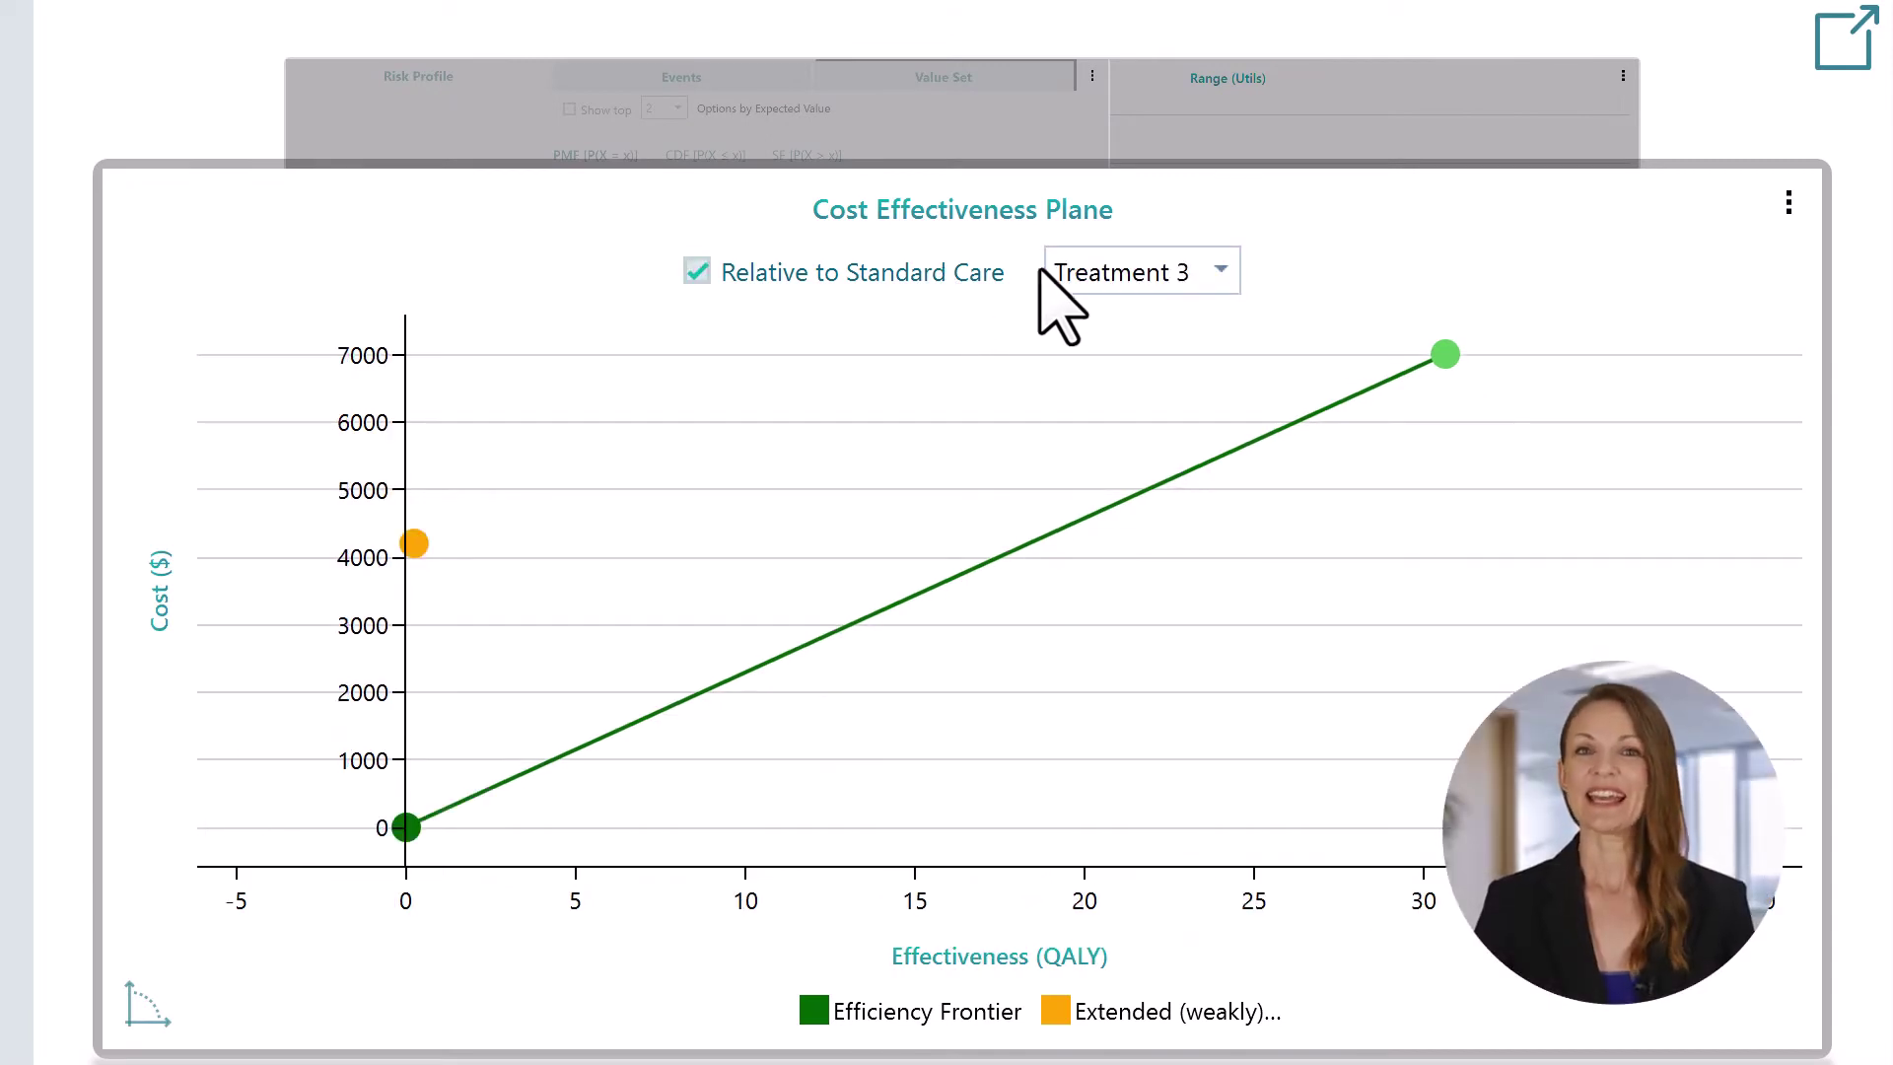
left_click(1173, 286)
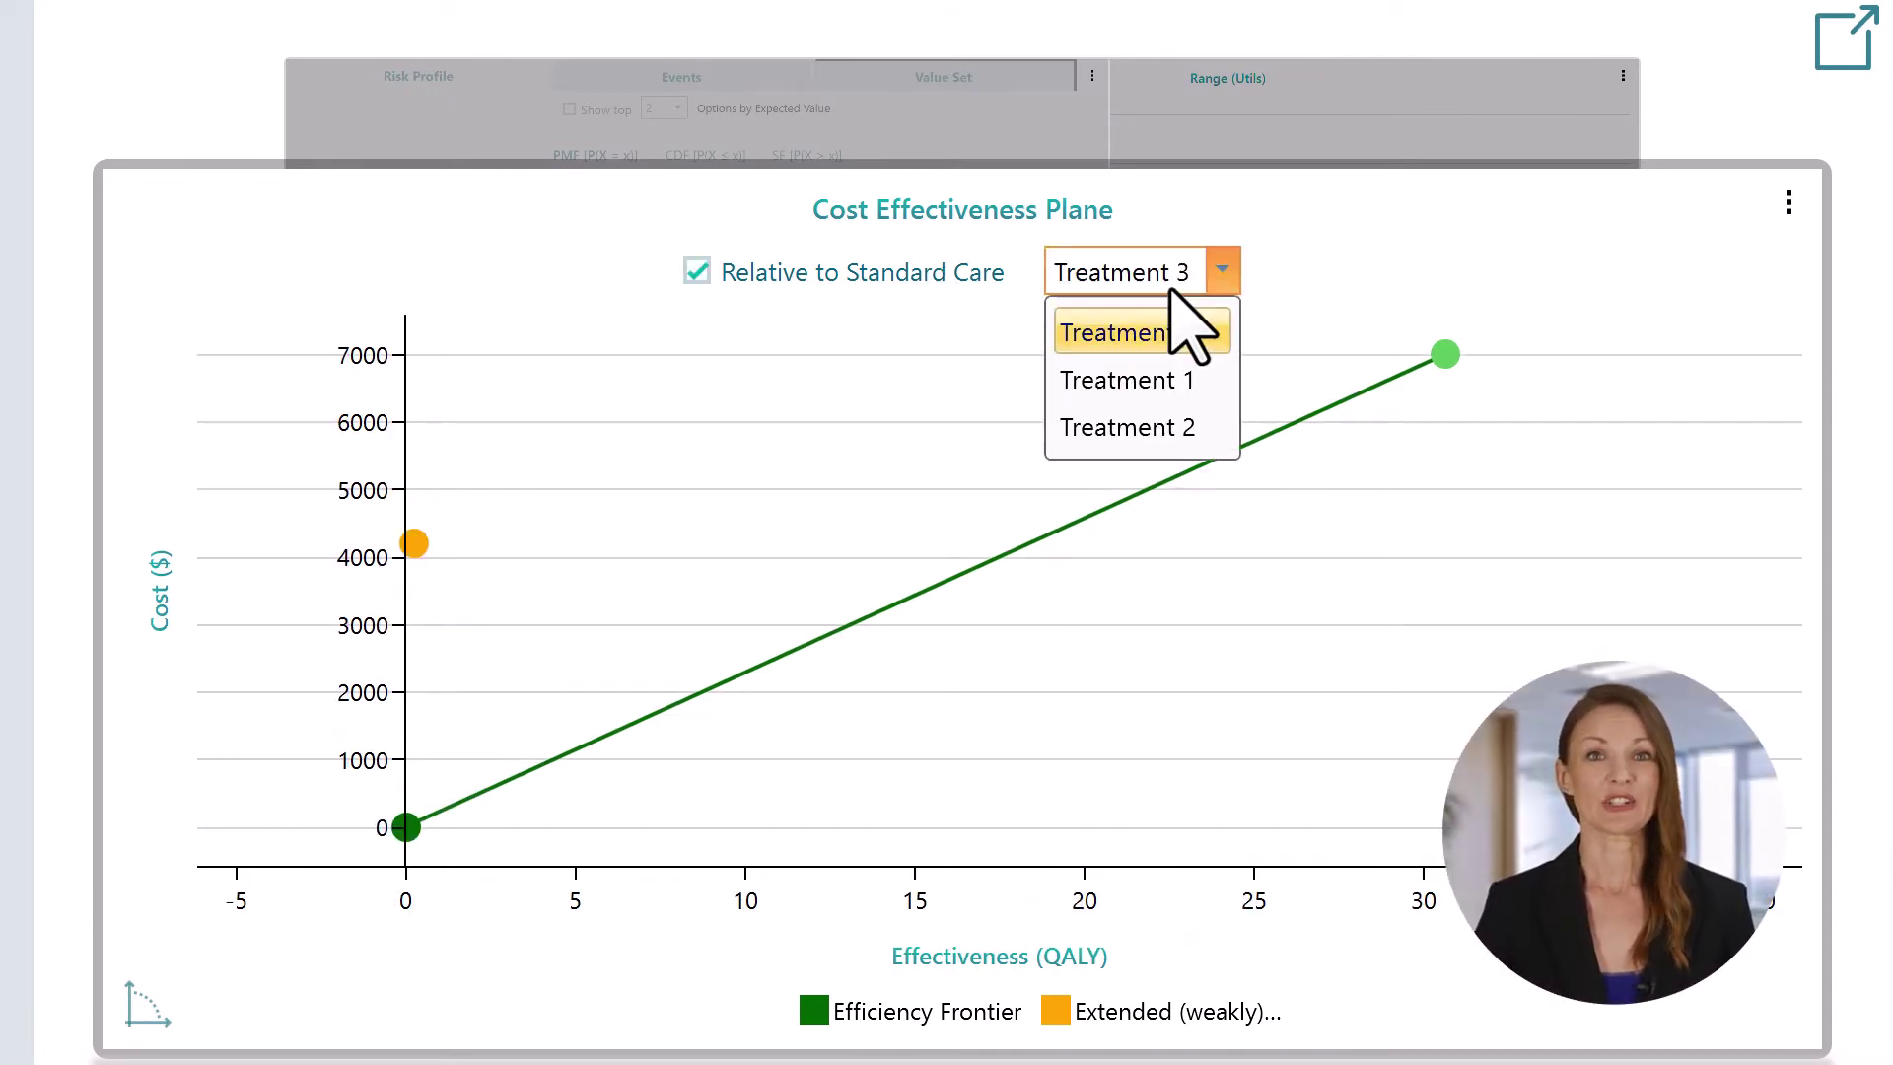
left_click(1175, 386)
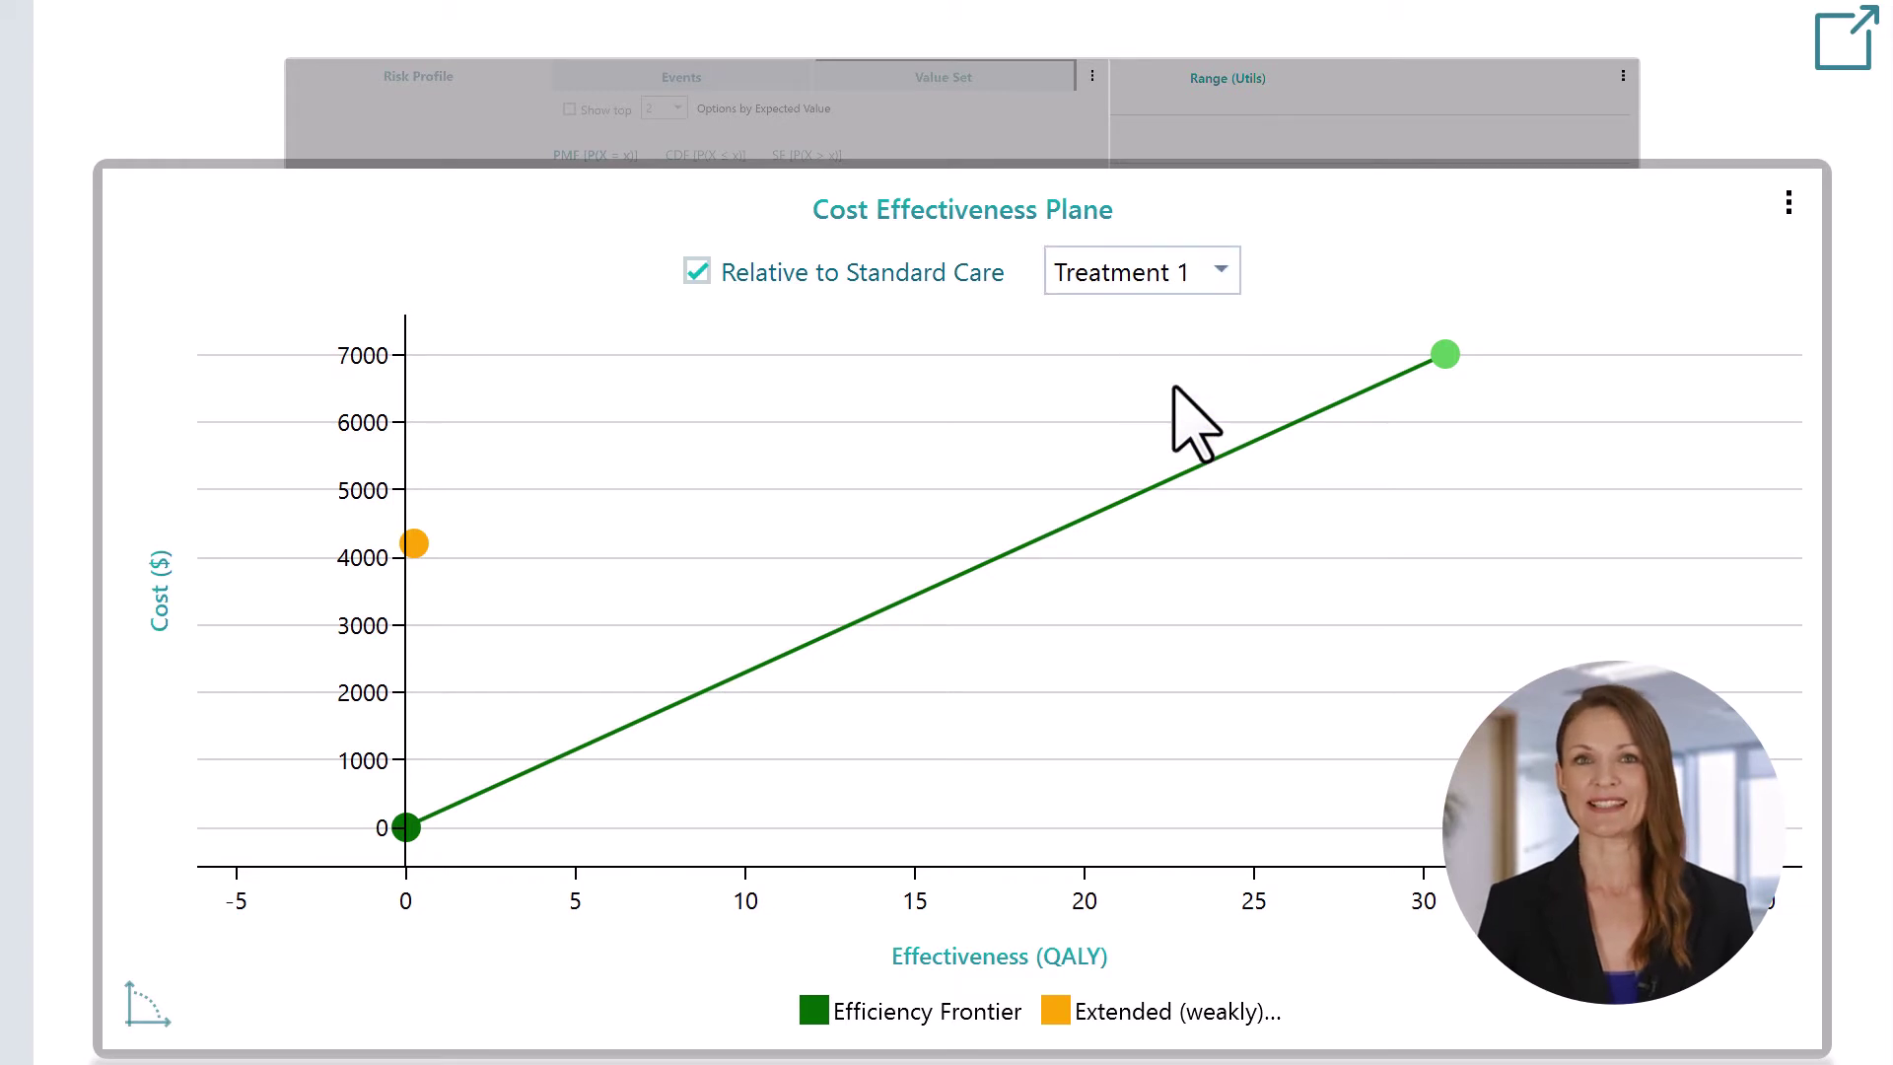
left_click(1165, 288)
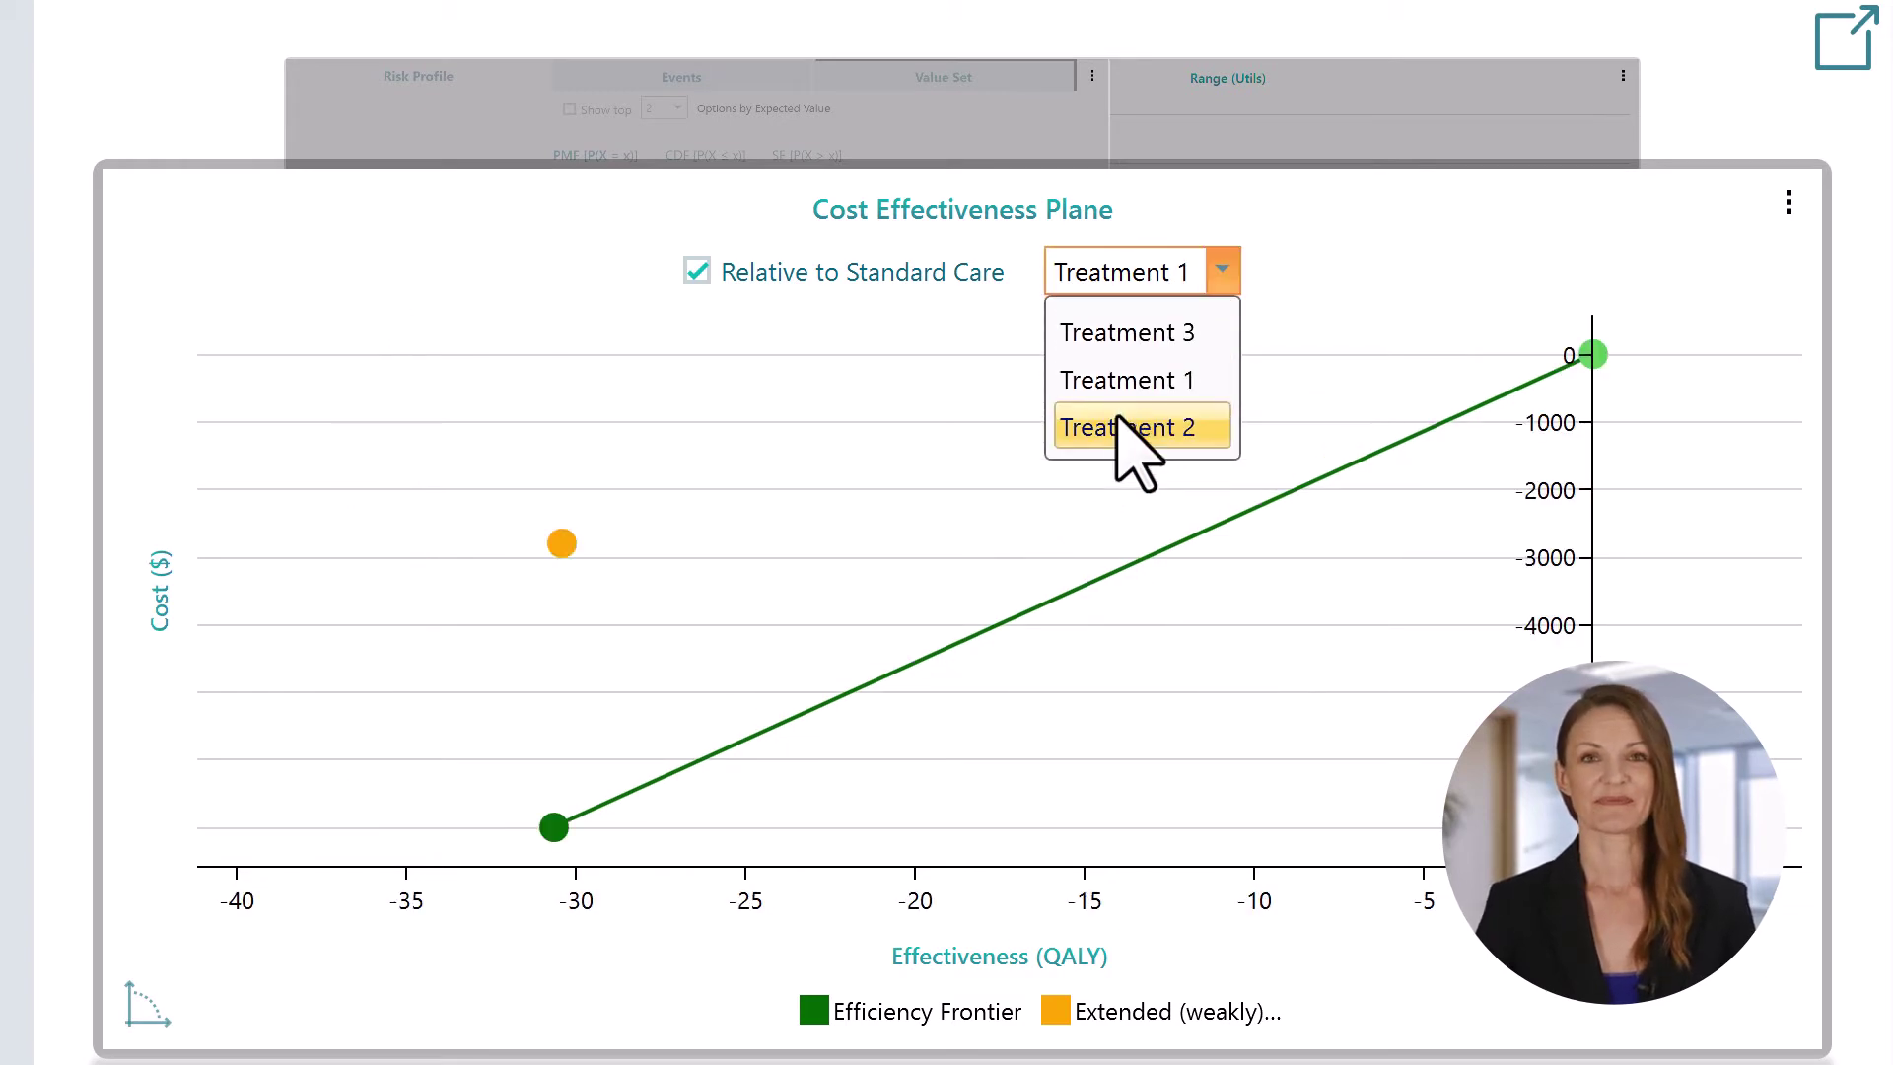
left_click(1115, 409)
mouse_move(554, 545)
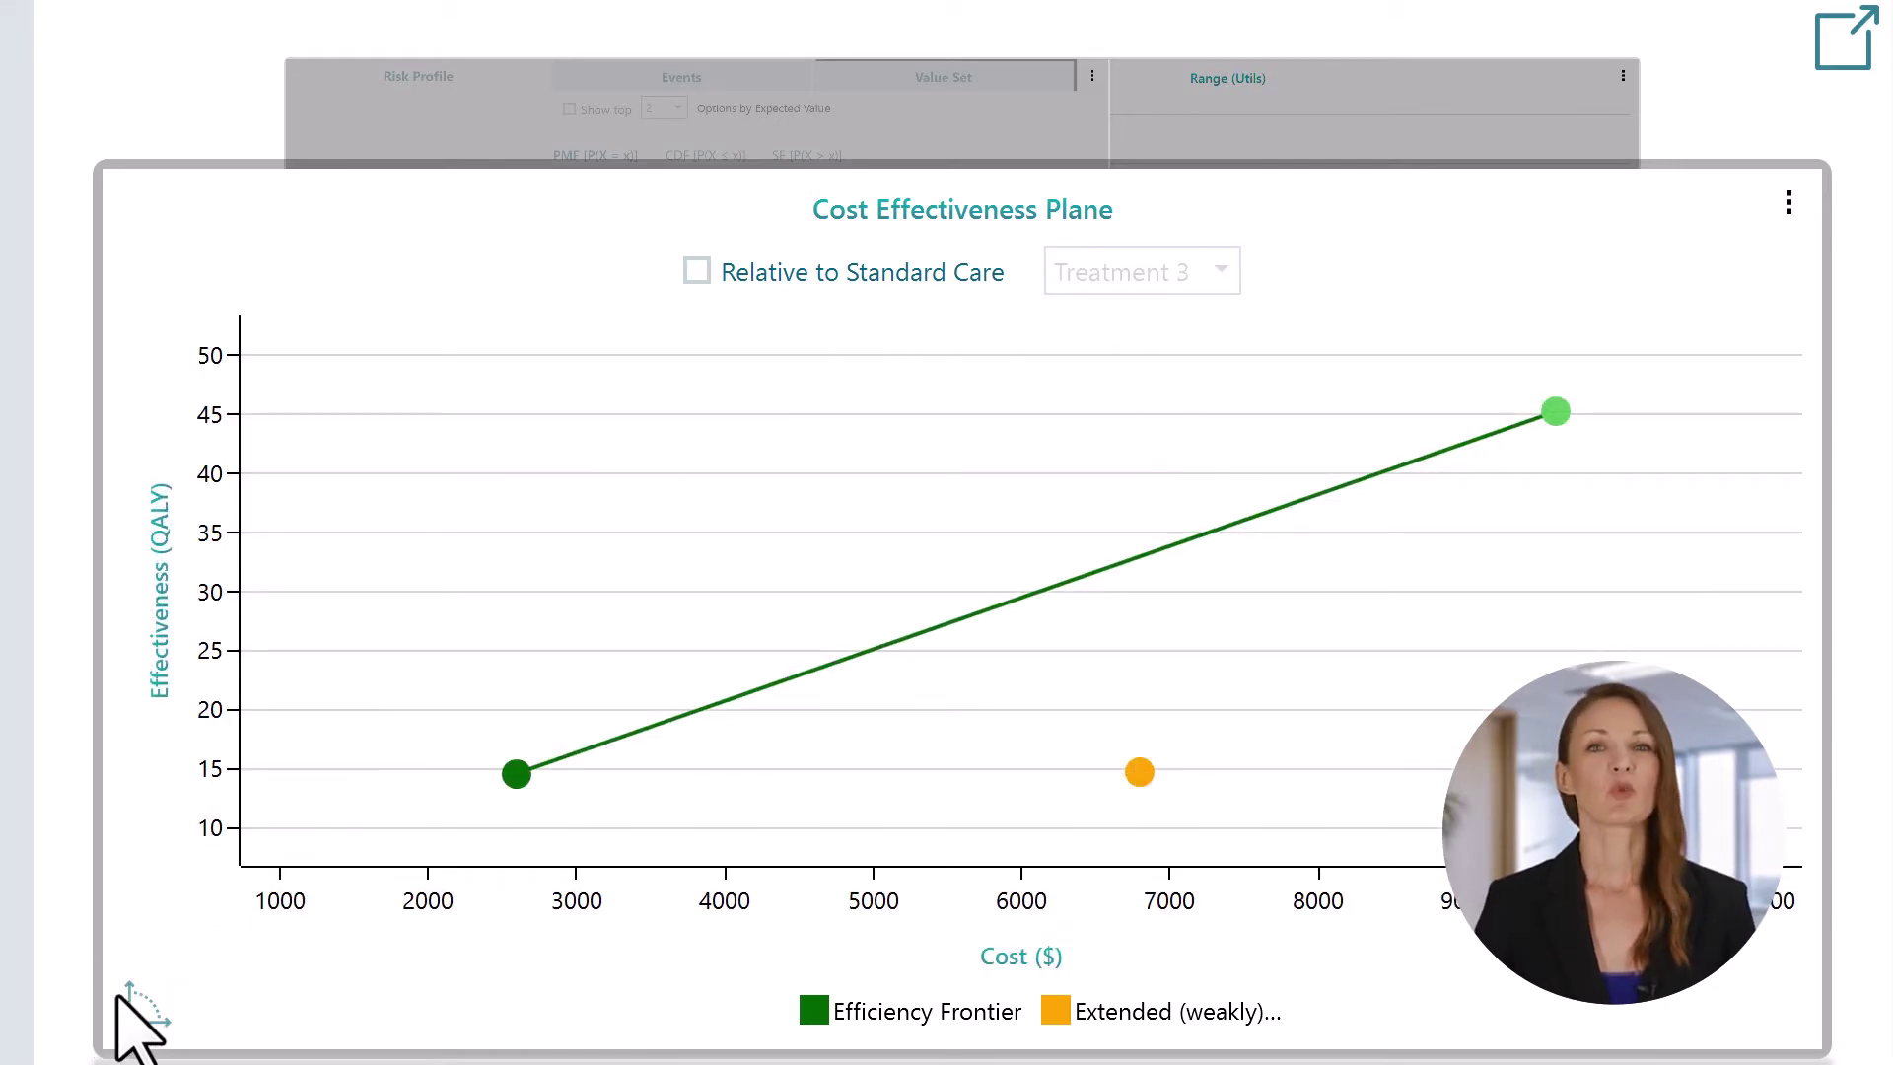
Step: Toggle the Cost Effectiveness Plane's axes several times, ending with cost on the horizontal axis
left_click(145, 1006)
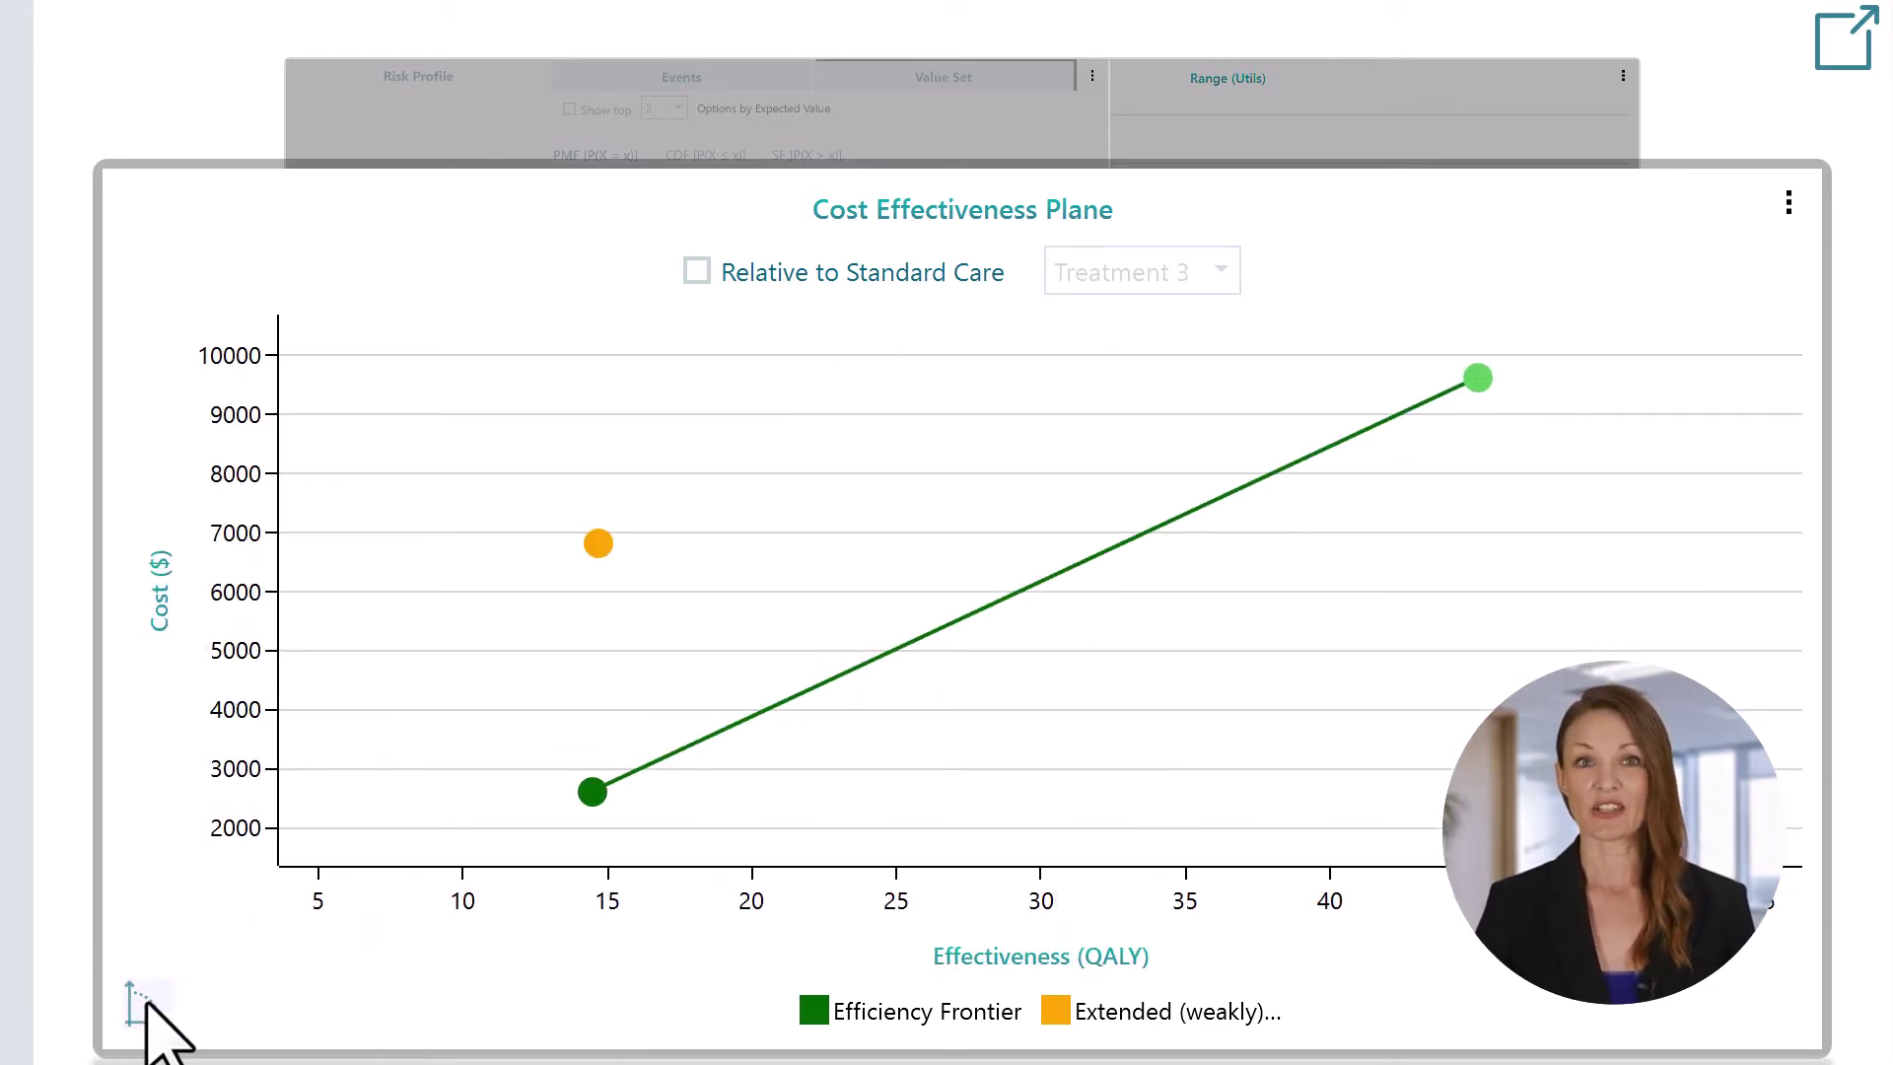
left_click(148, 1001)
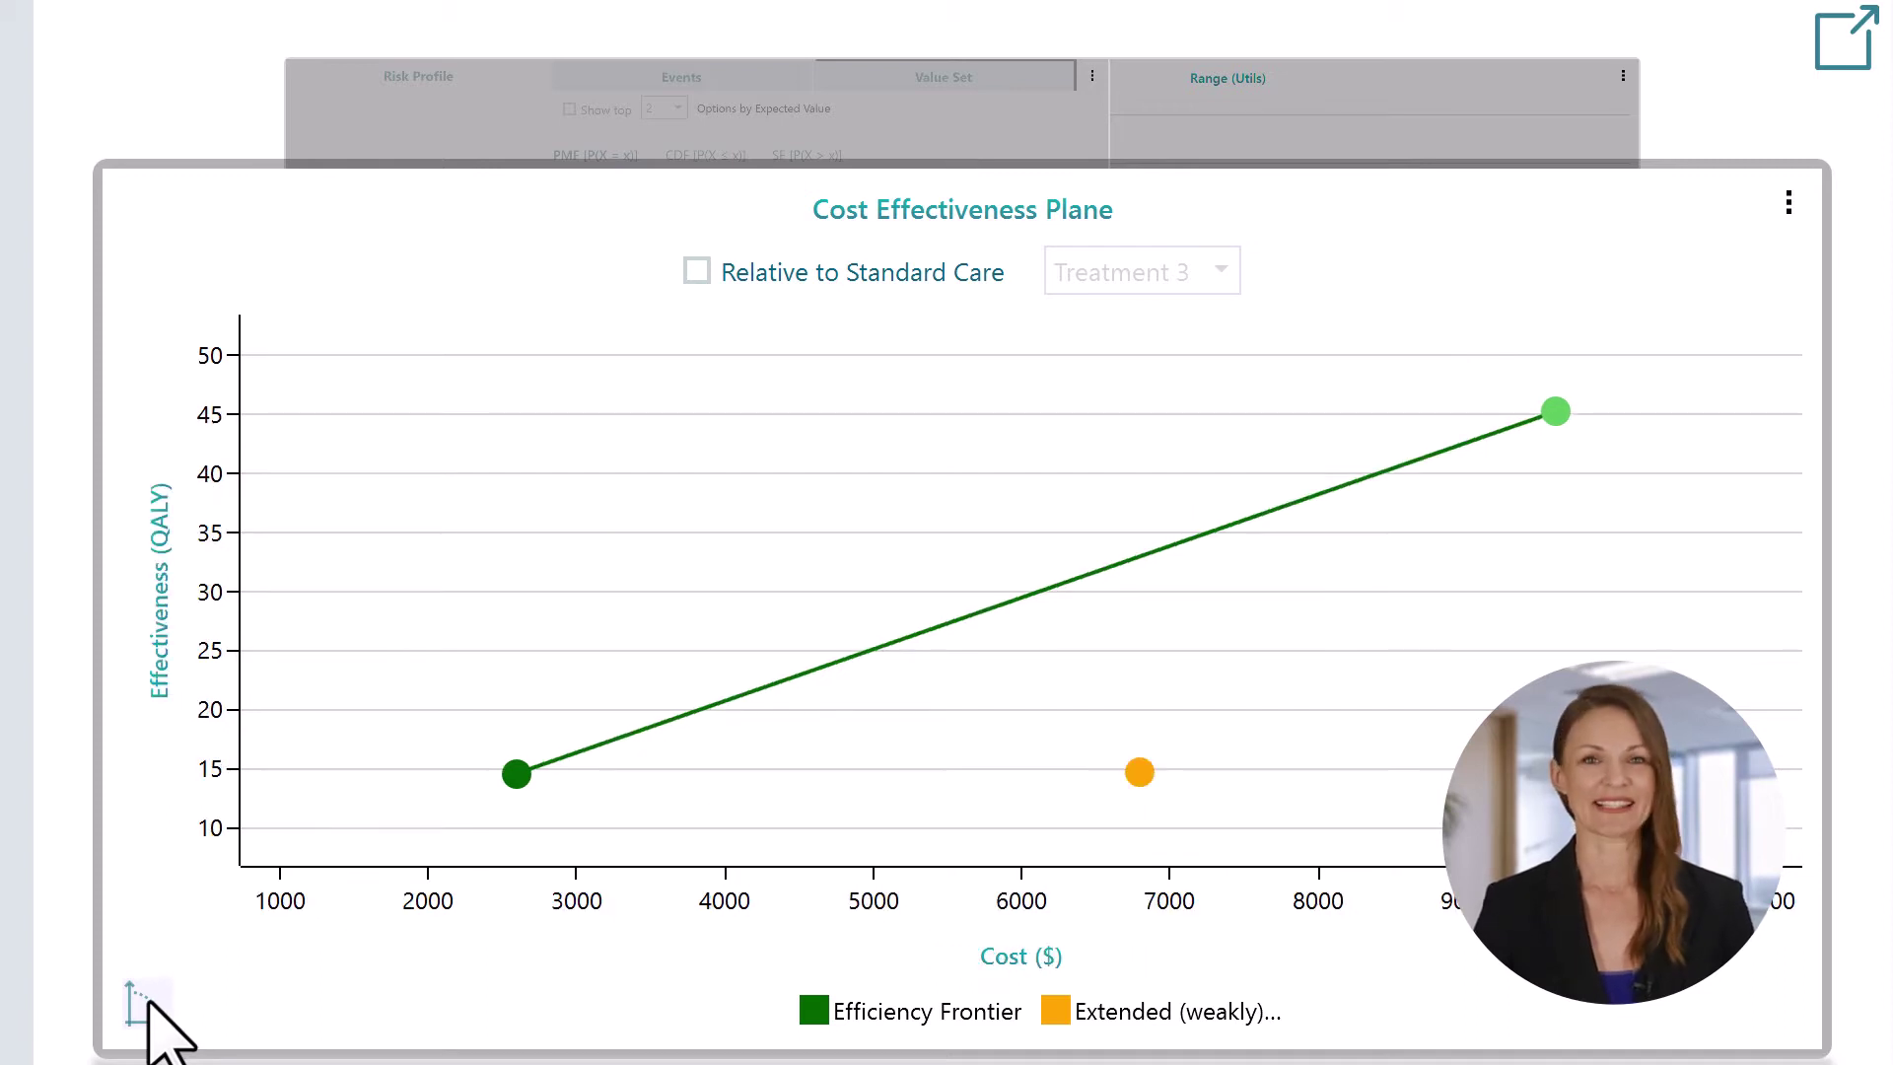
left_click(148, 1004)
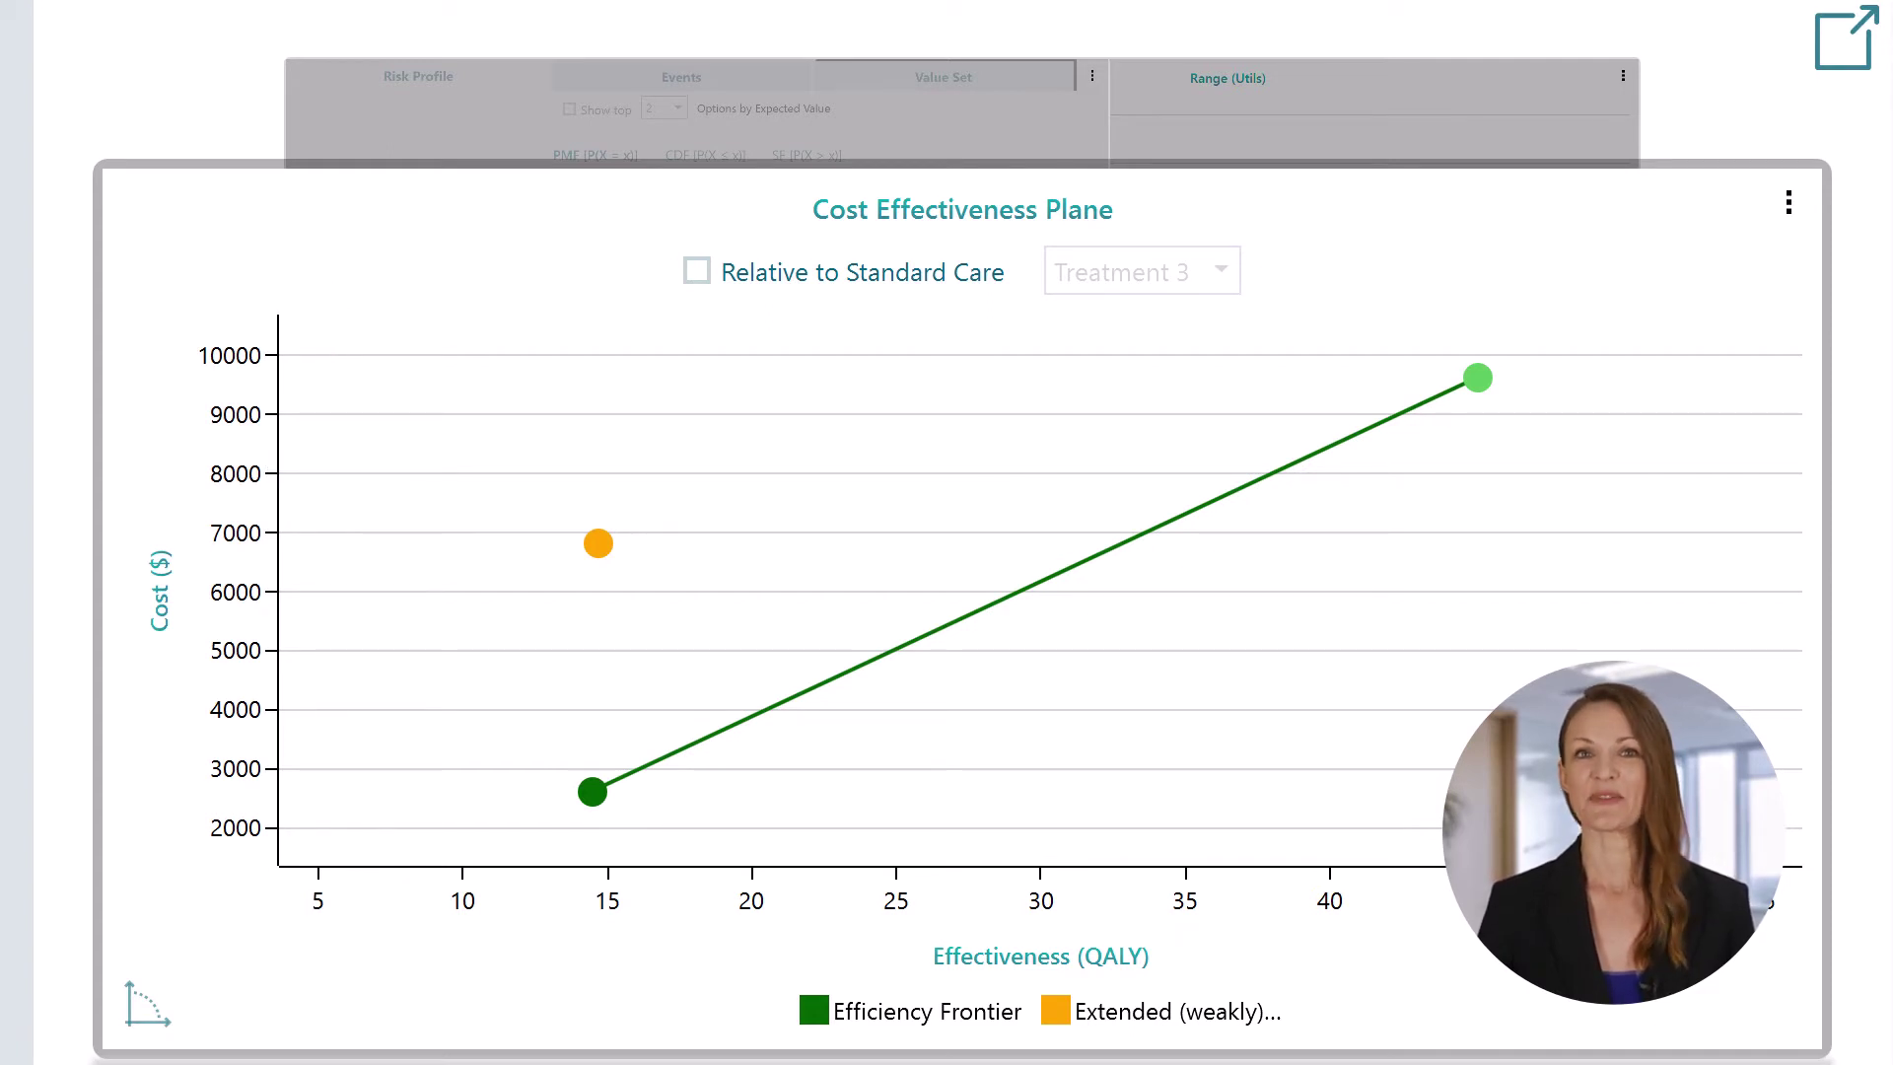
left_click(138, 1003)
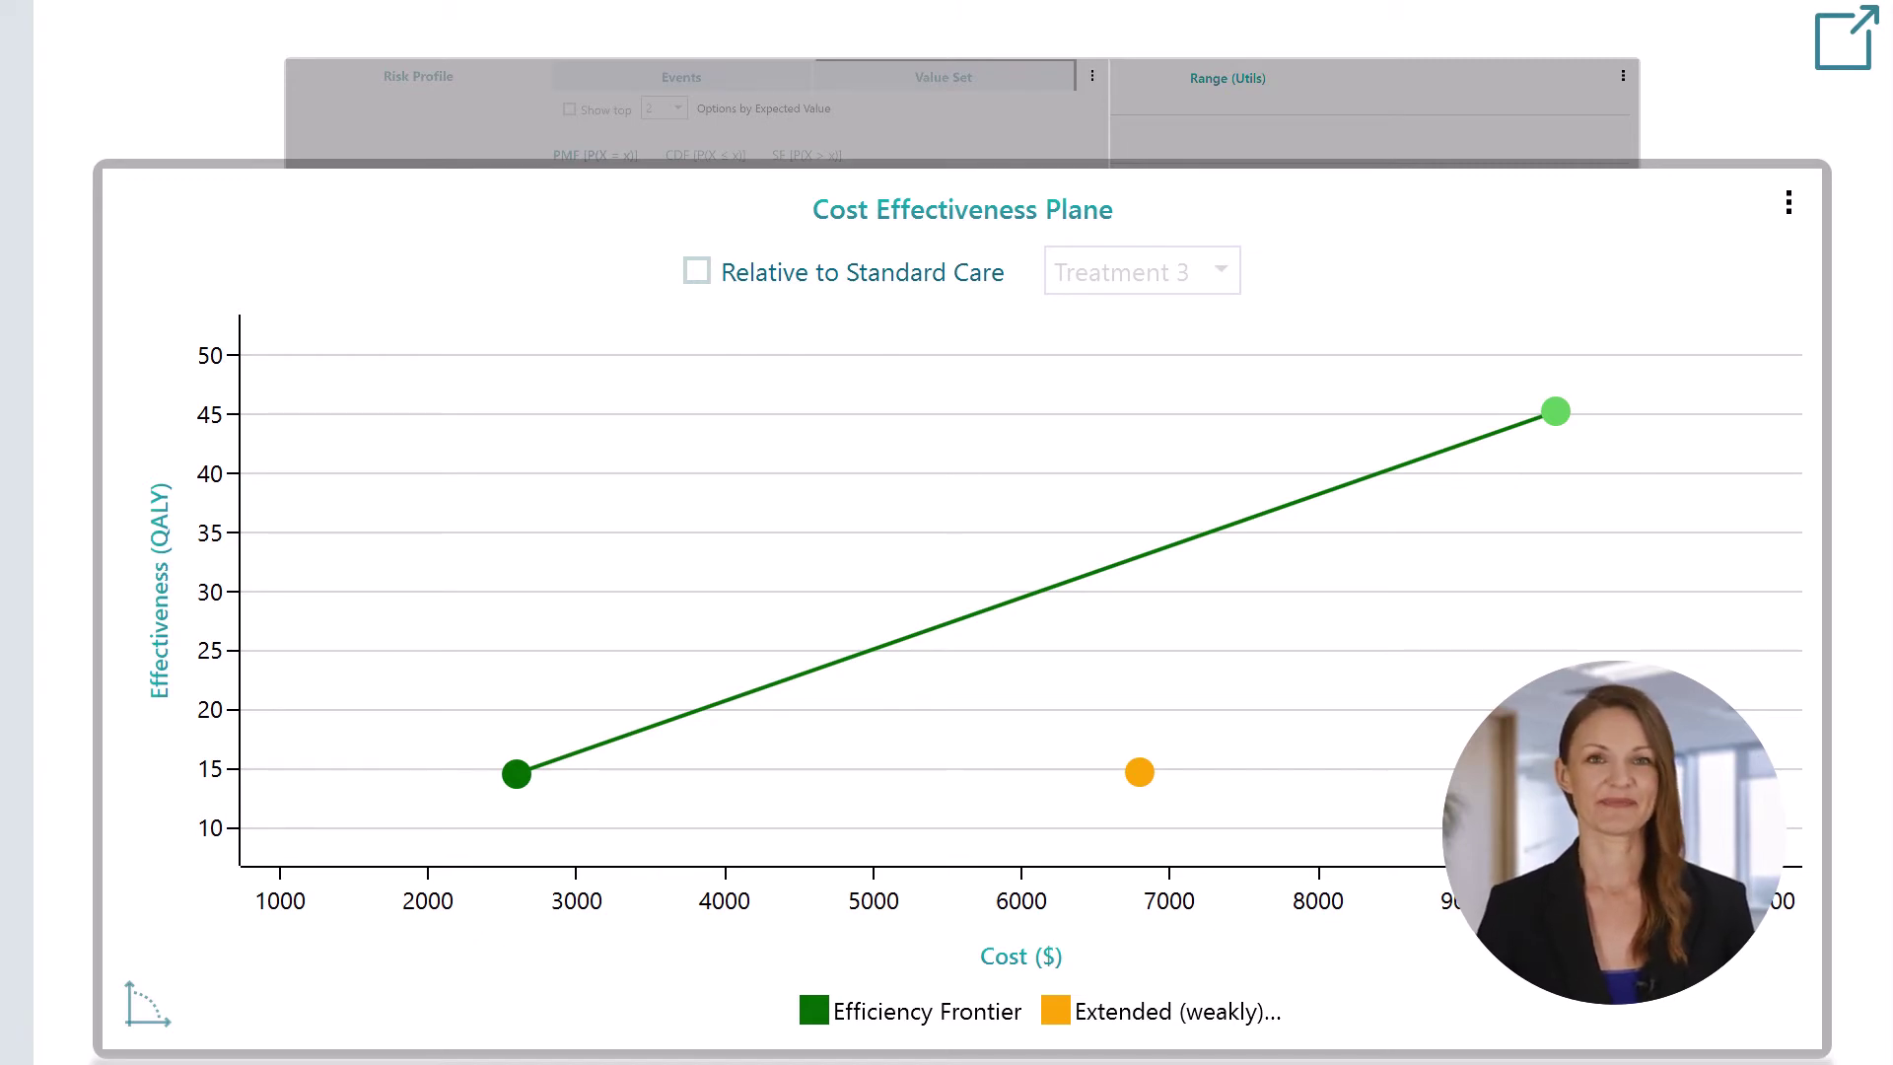
Step: Expand Metric Selection, tick then untick Incremental Net Monetary Benefit, and collapse the list
left_click(1298, 333)
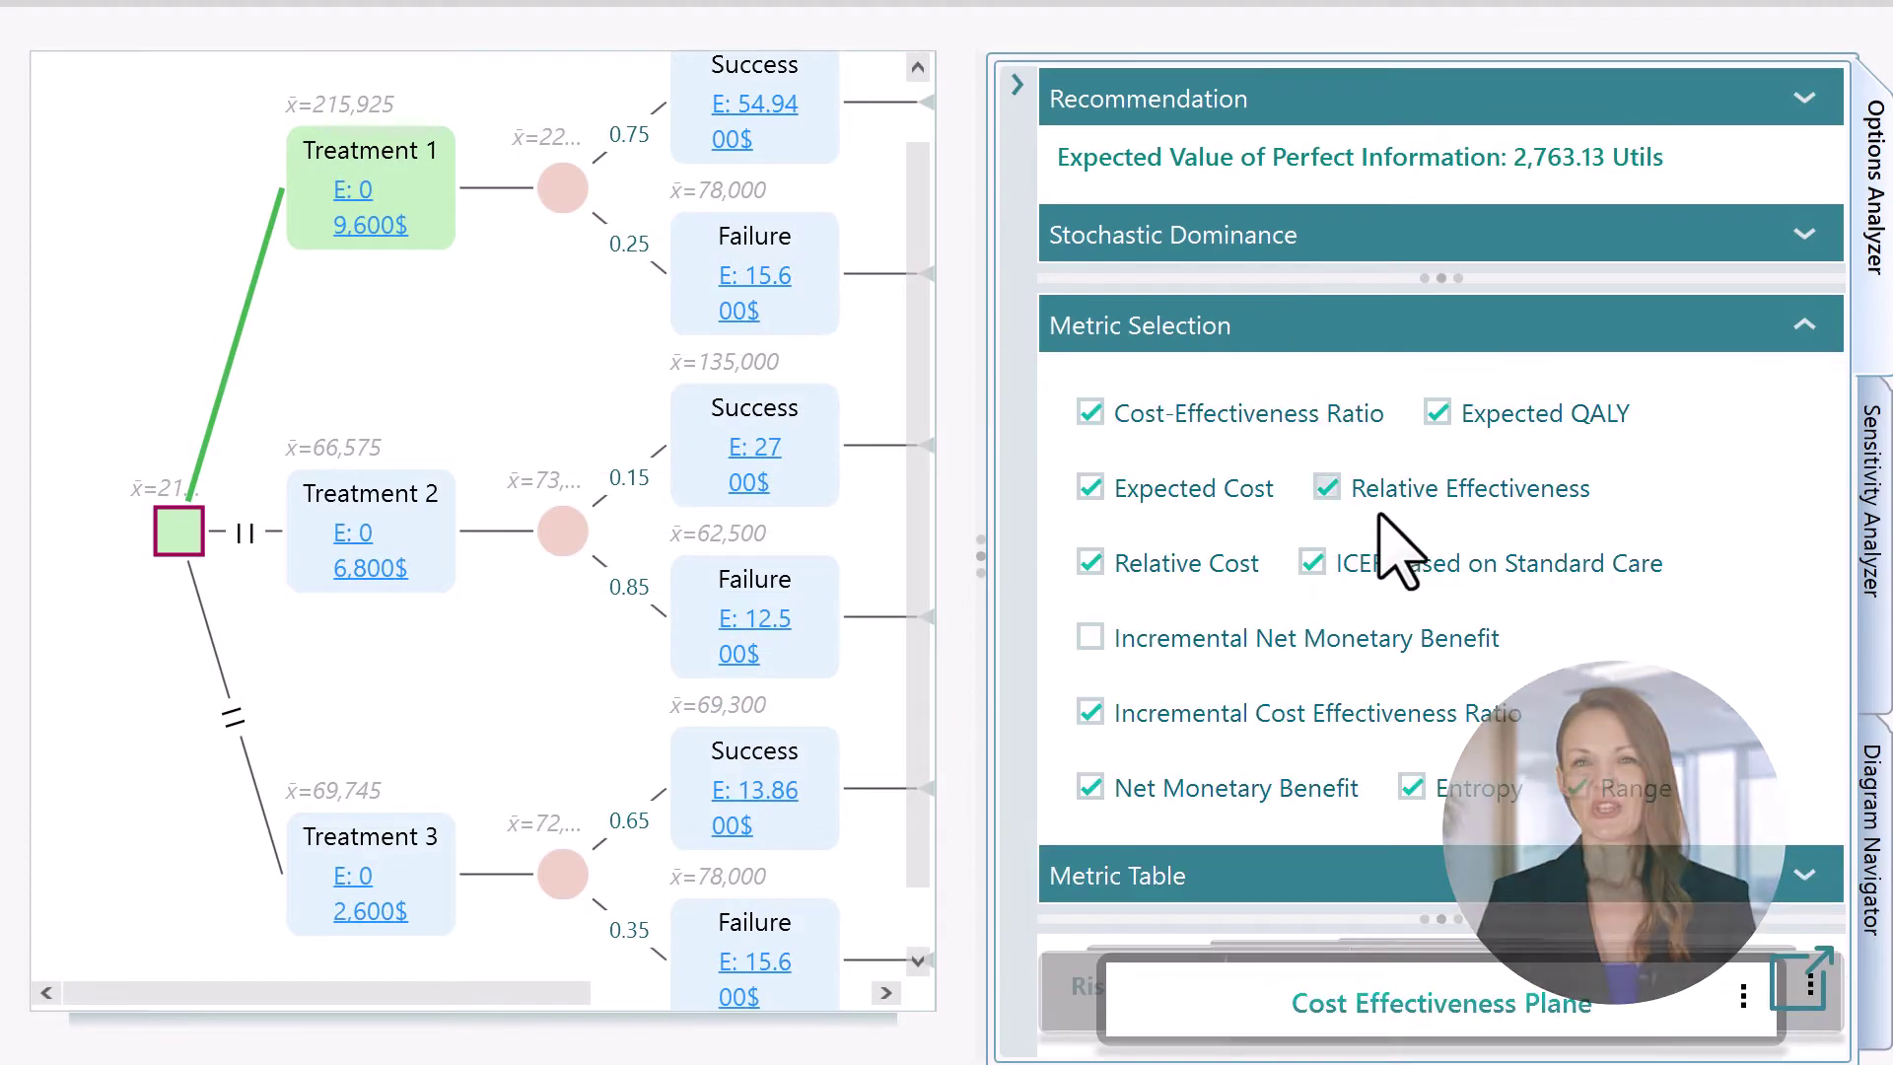
left_click(1198, 649)
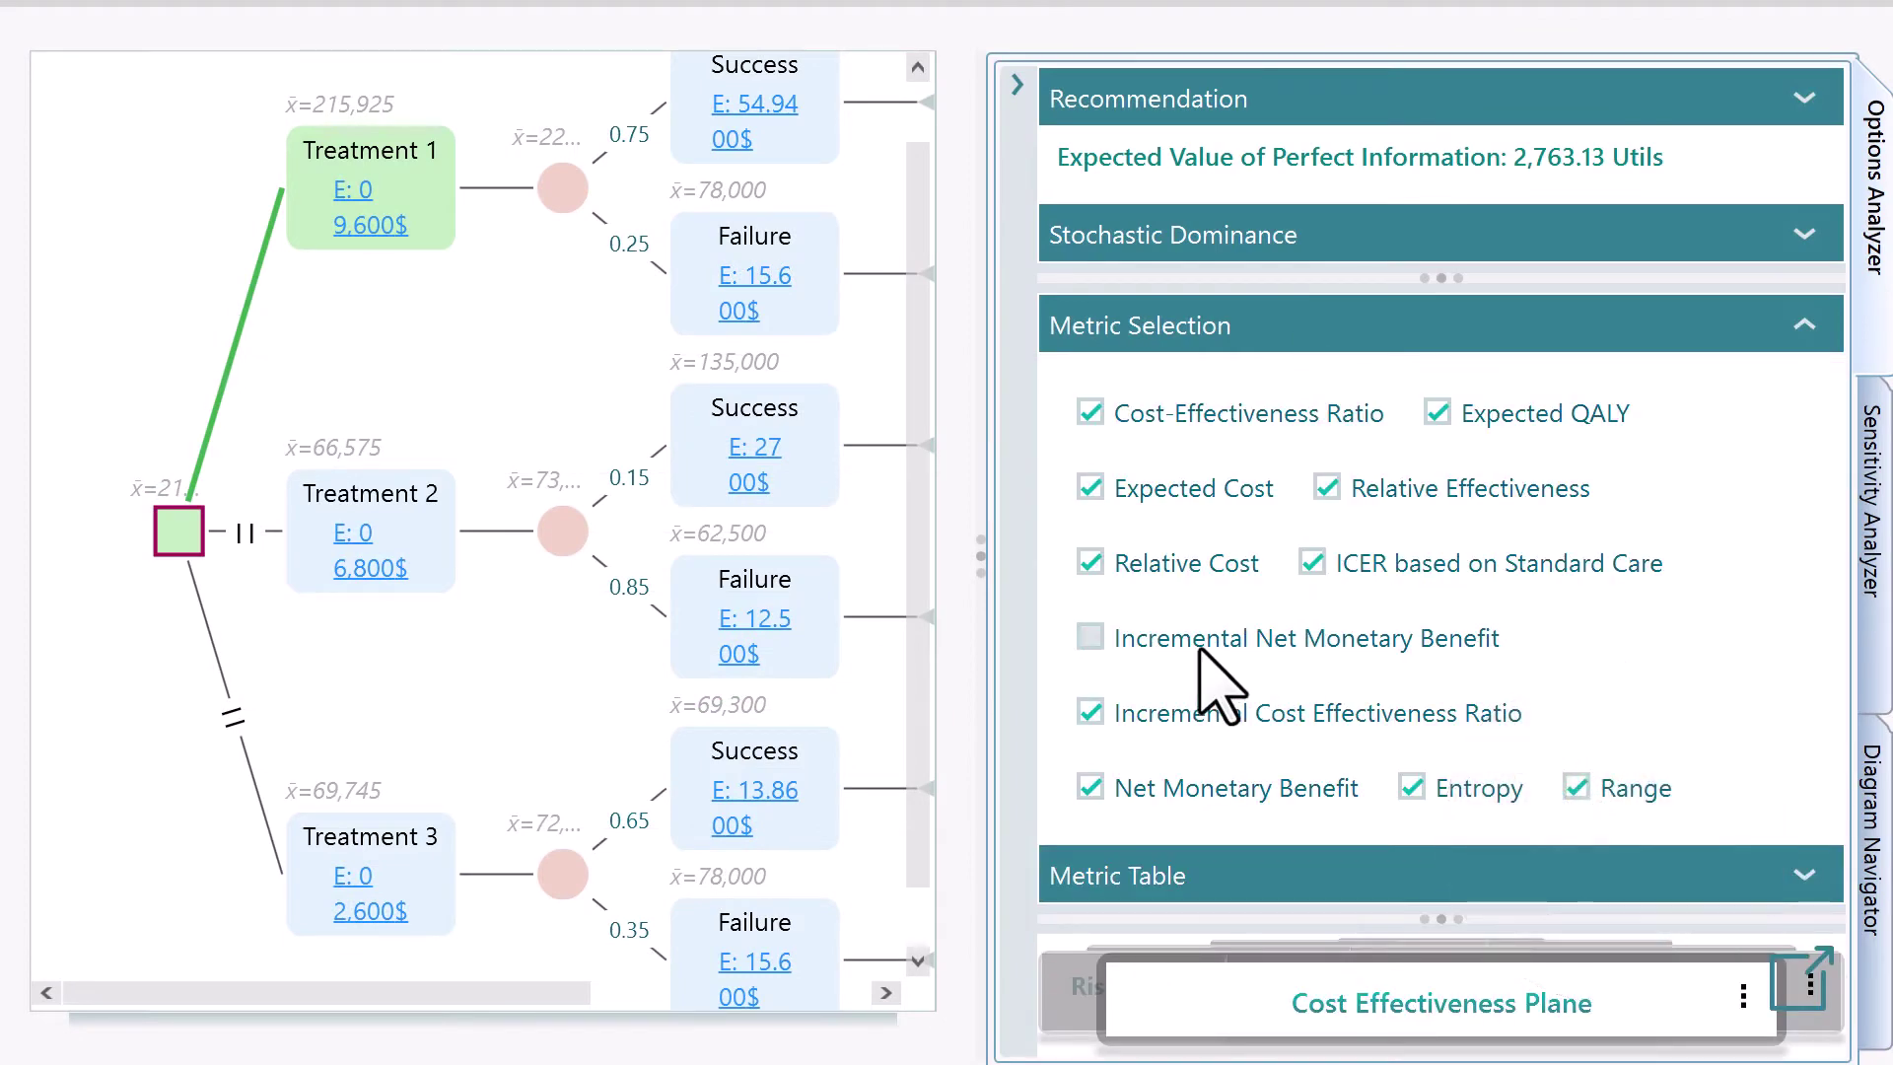
left_click(1208, 646)
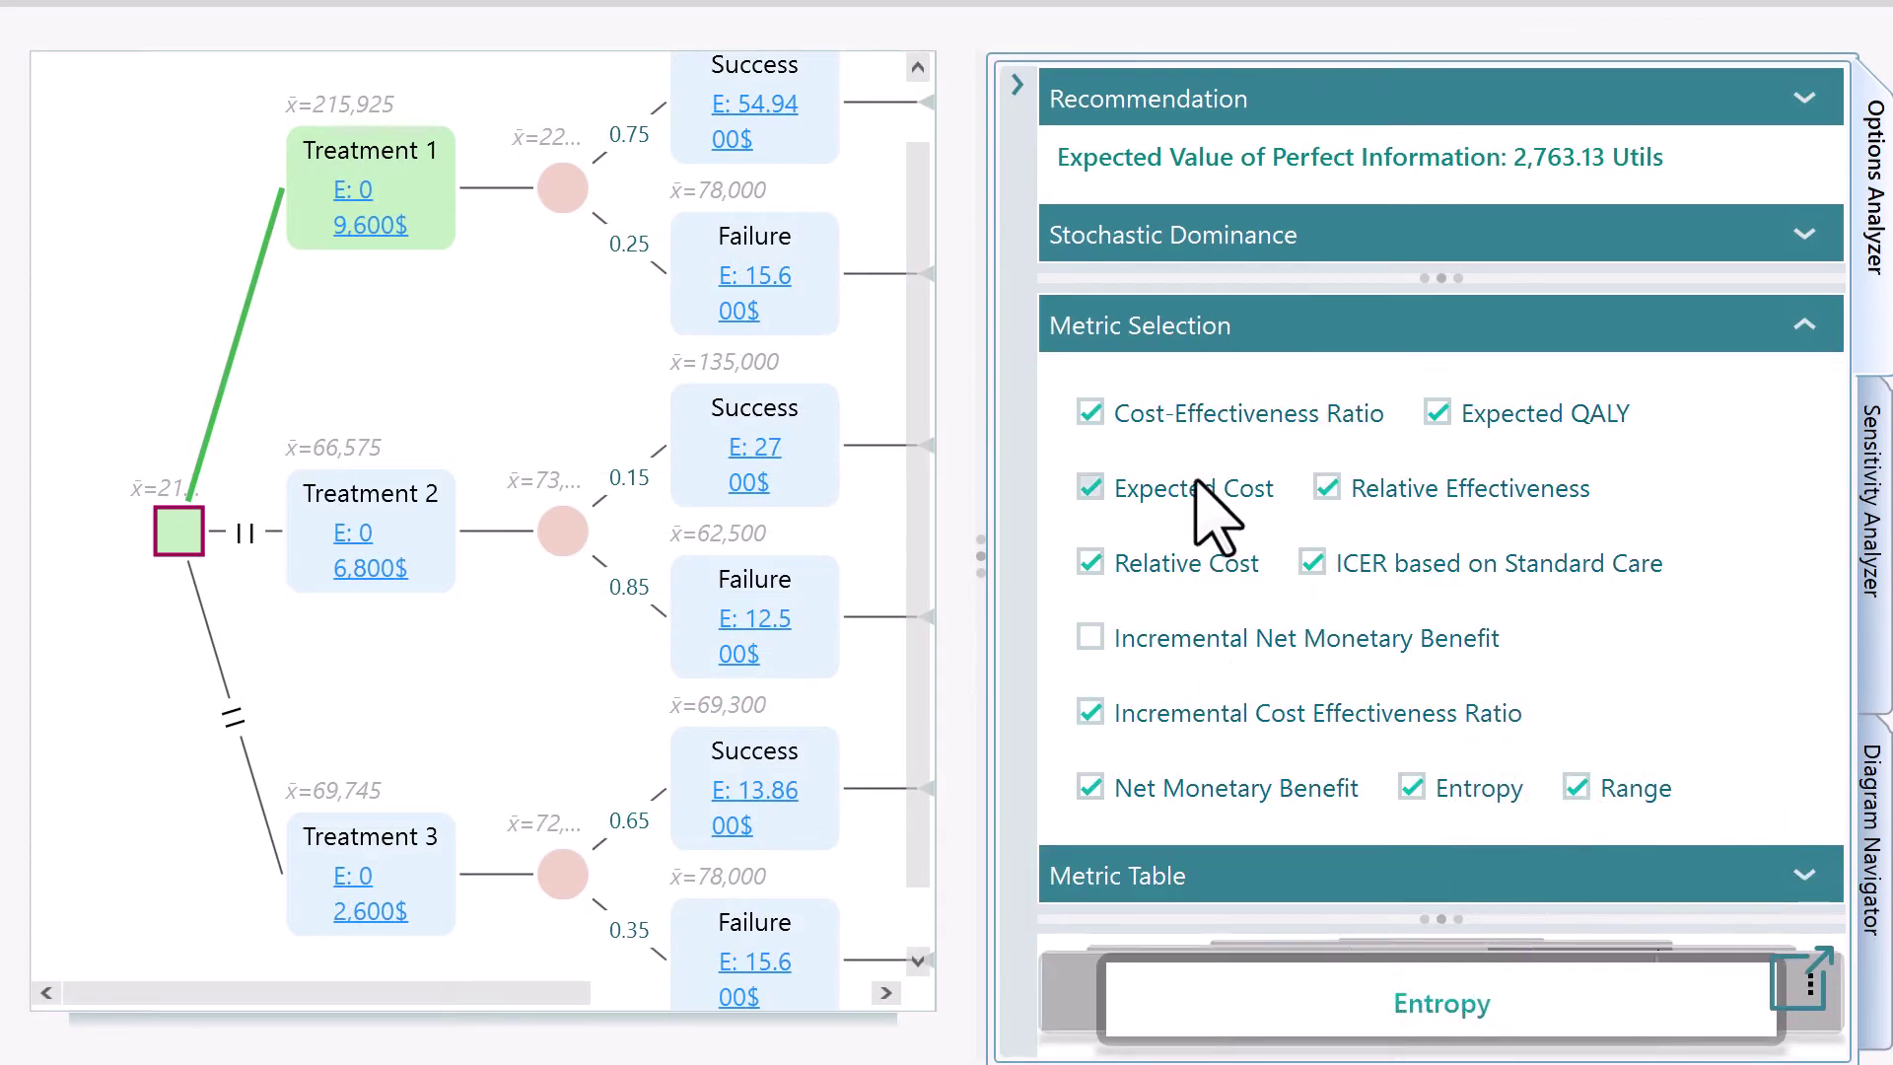
left_click(1326, 321)
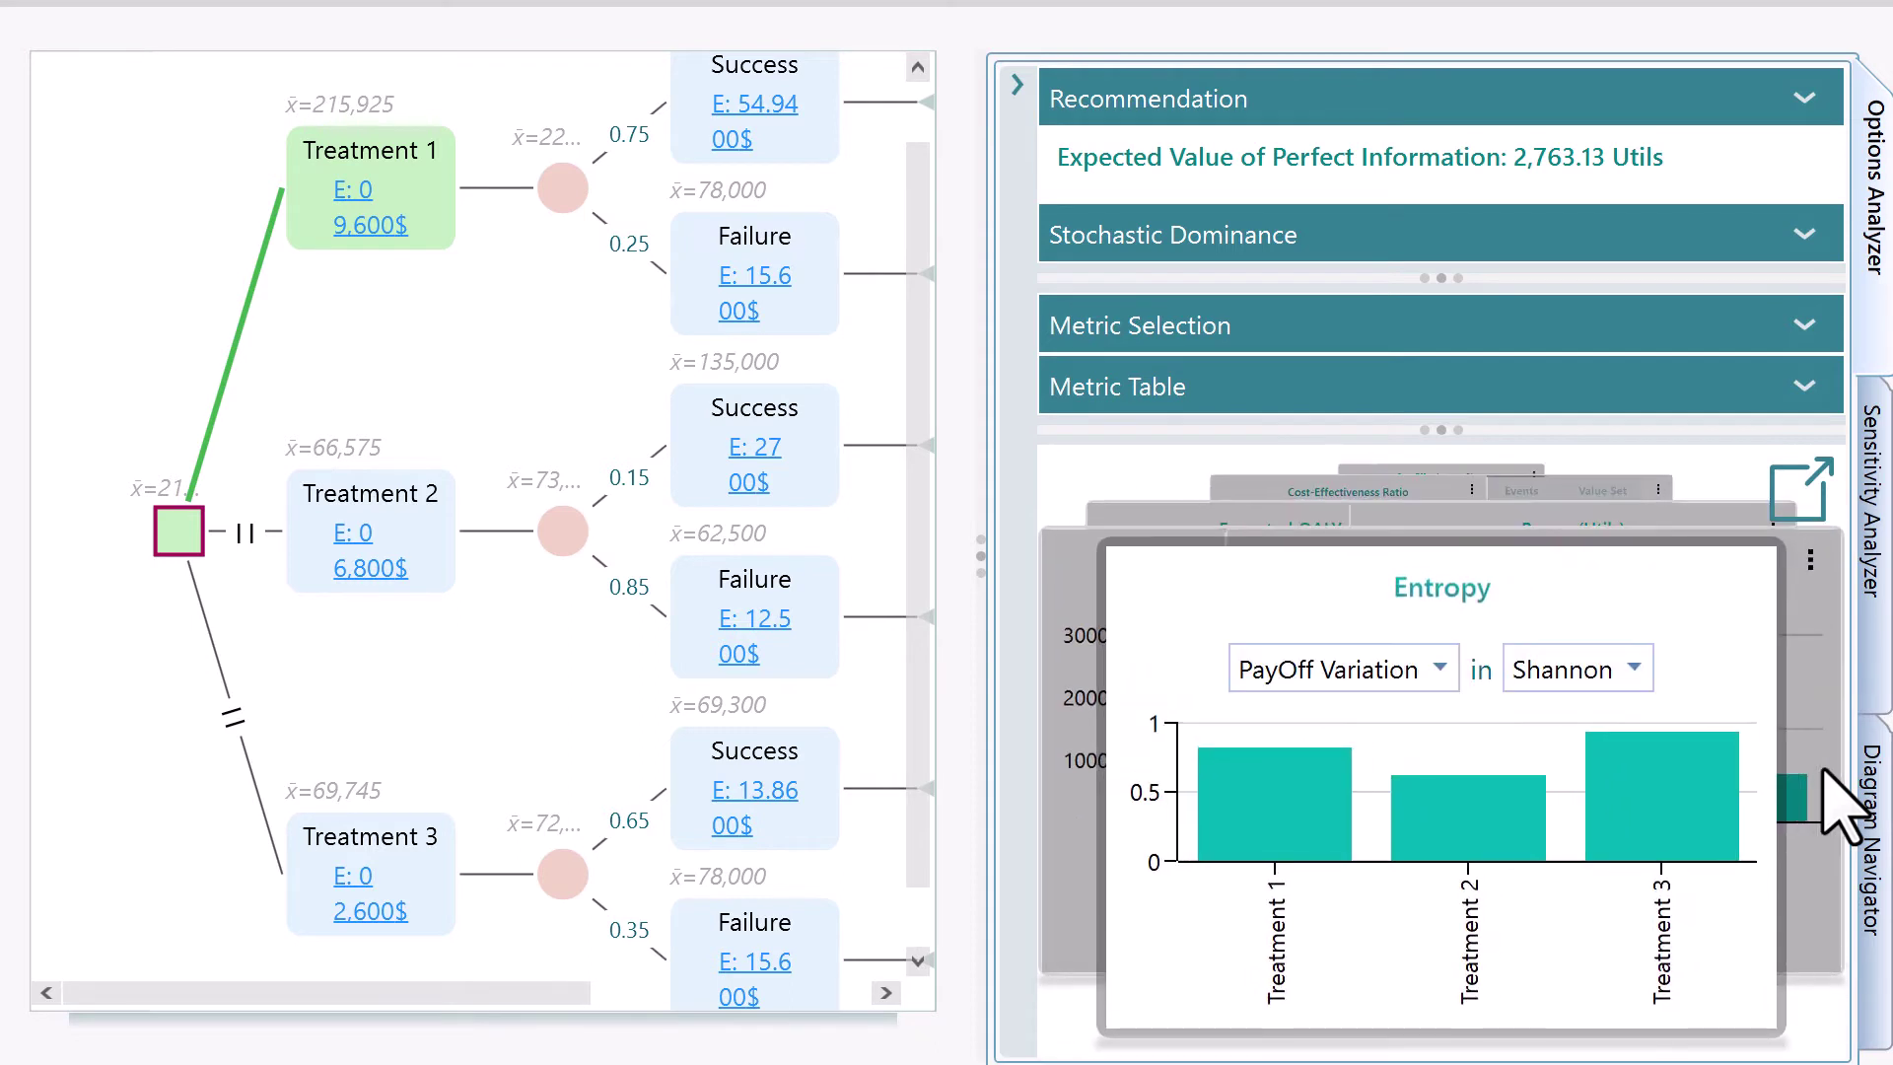
Step: Expand the Metric Table and scroll across its CER, QALY, ΔCost and ICER columns
left_click(1211, 384)
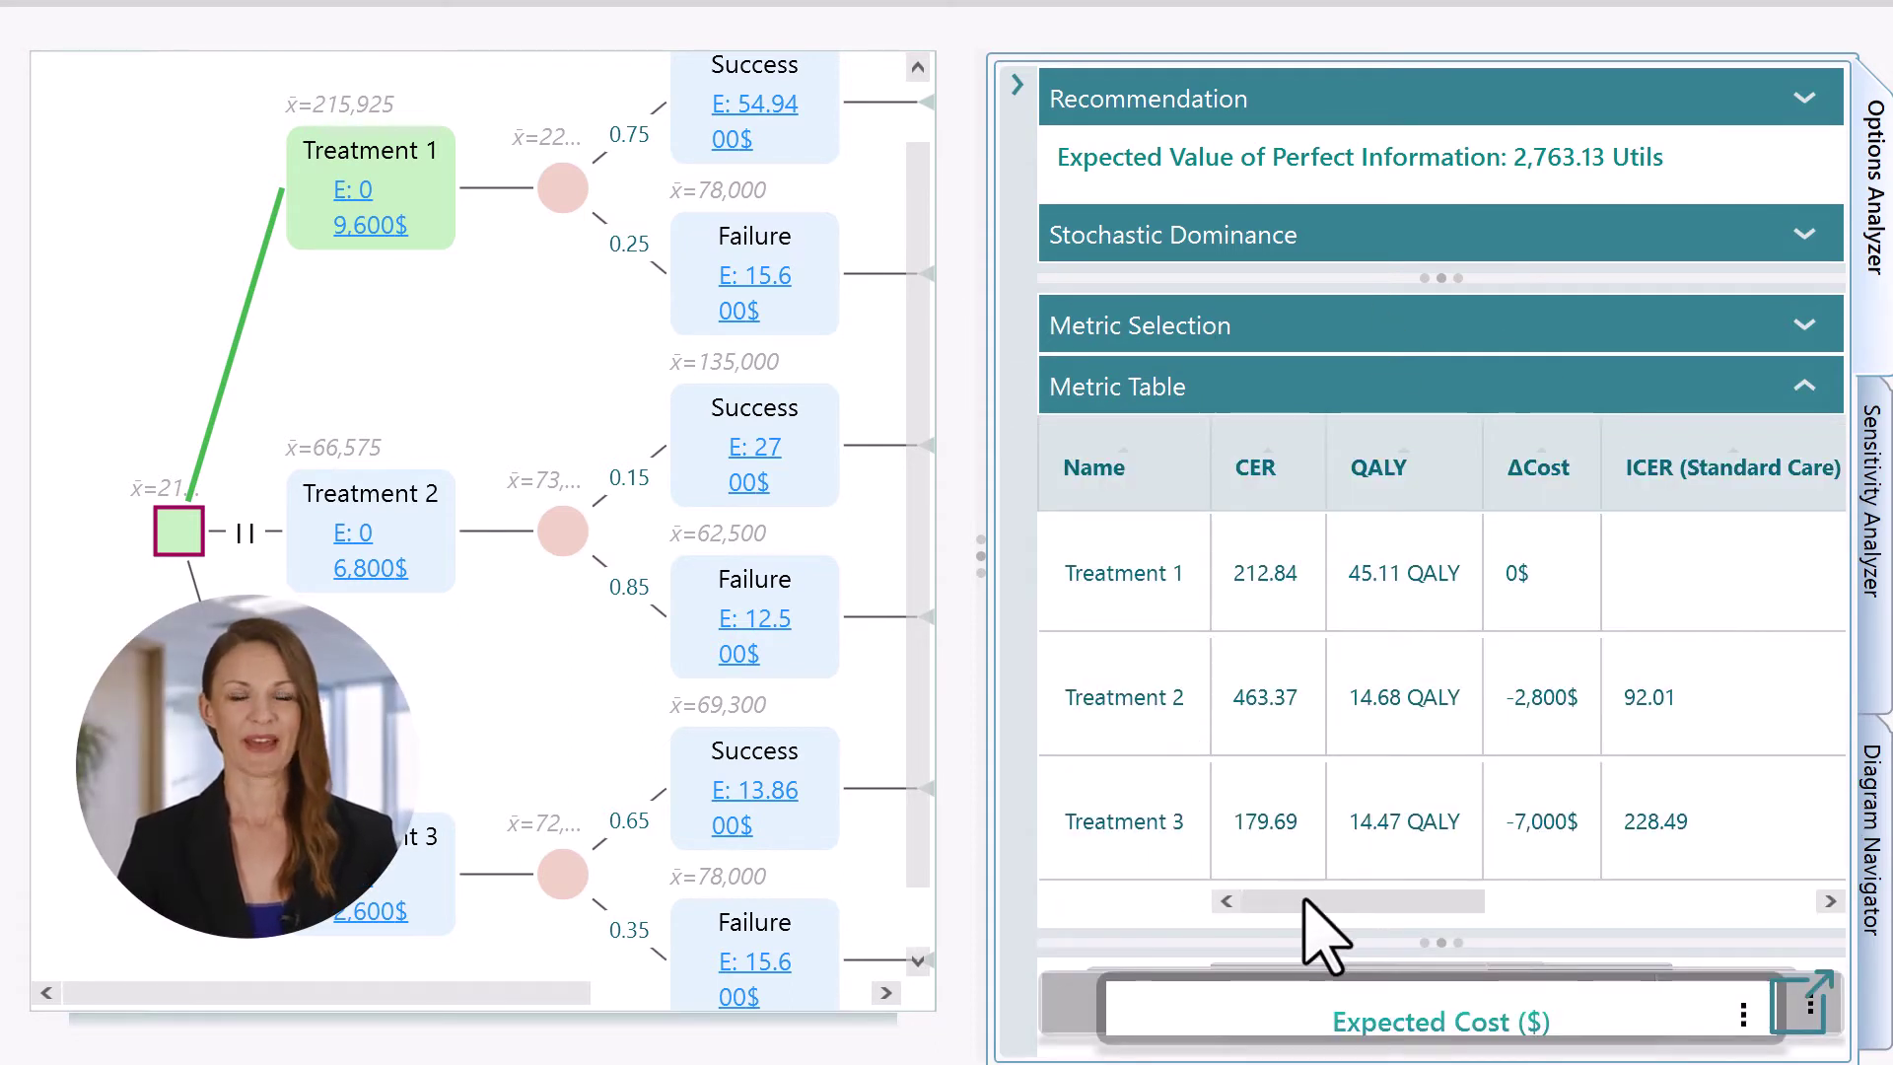
left_click_drag(1304, 900, 1766, 997)
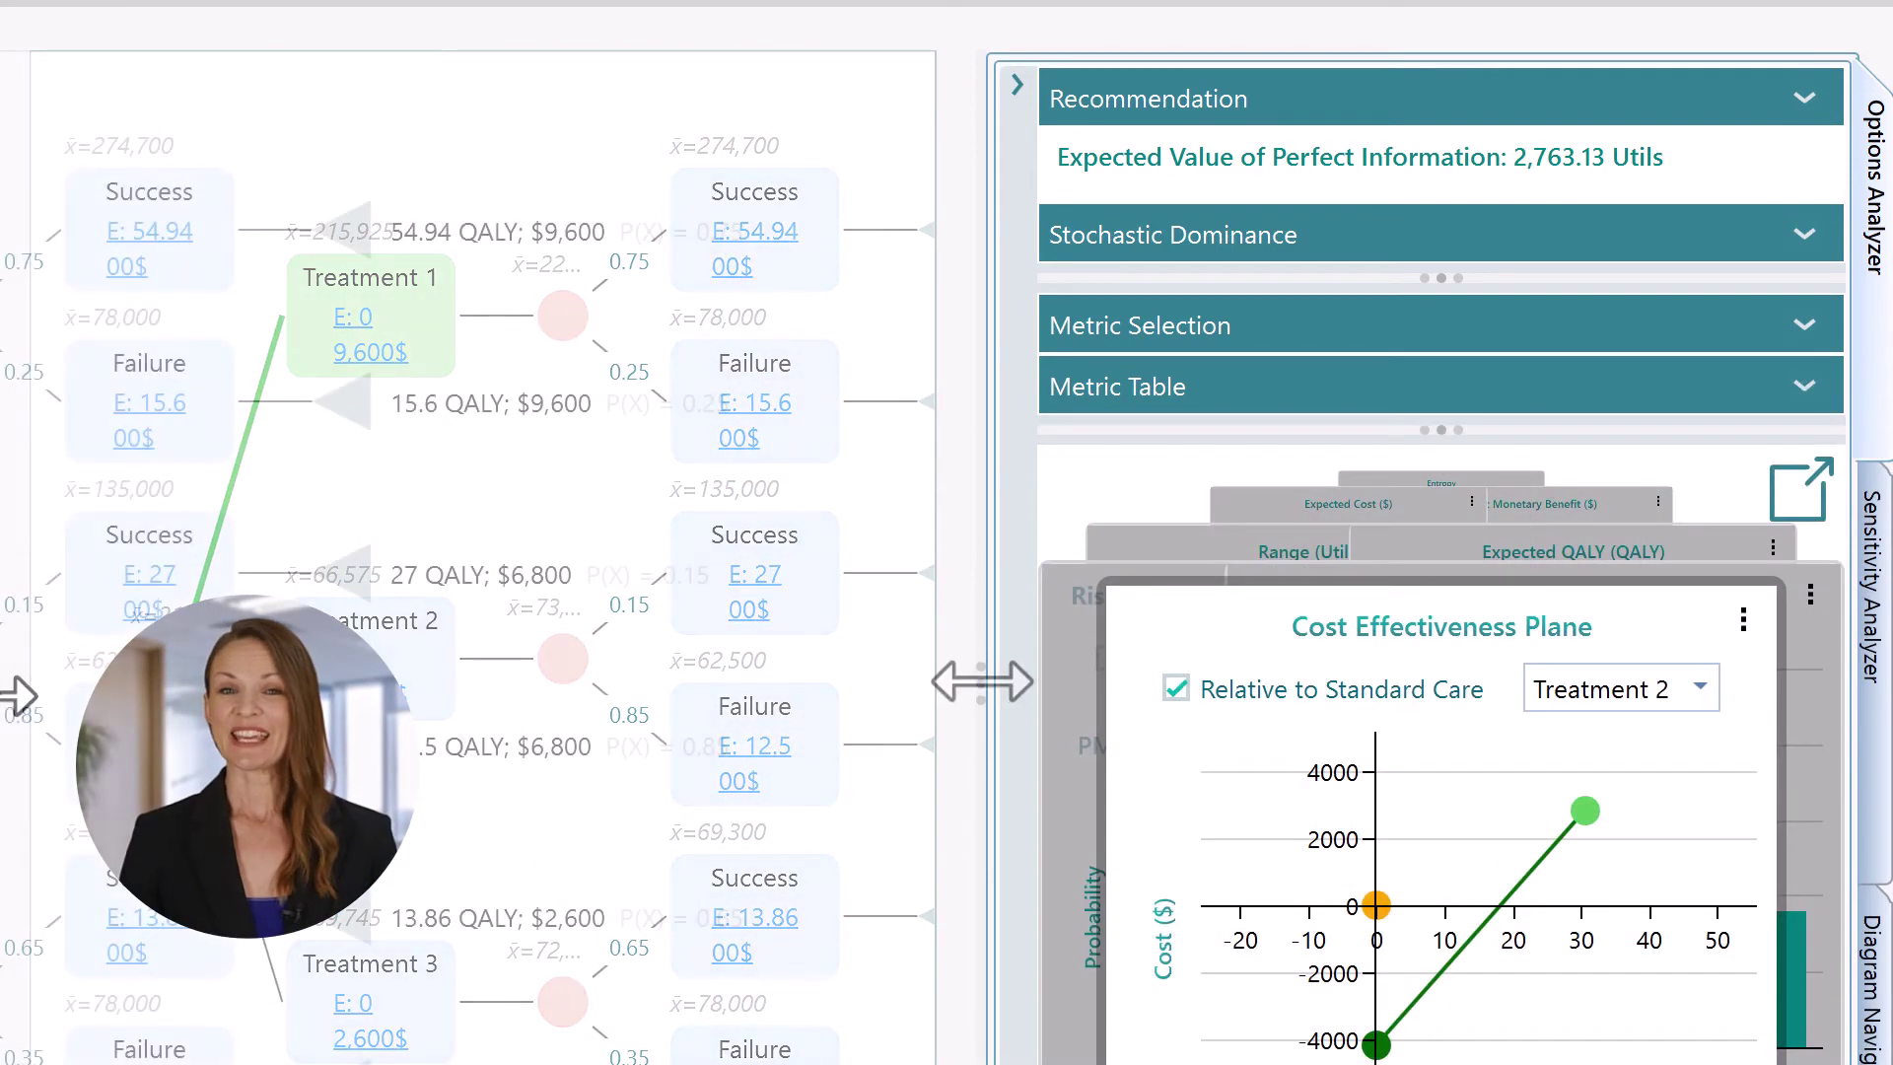
Step: Widen the analysis panel and show the Cost Effectiveness Plane's chart data table
left_click_drag(979, 676, 501, 688)
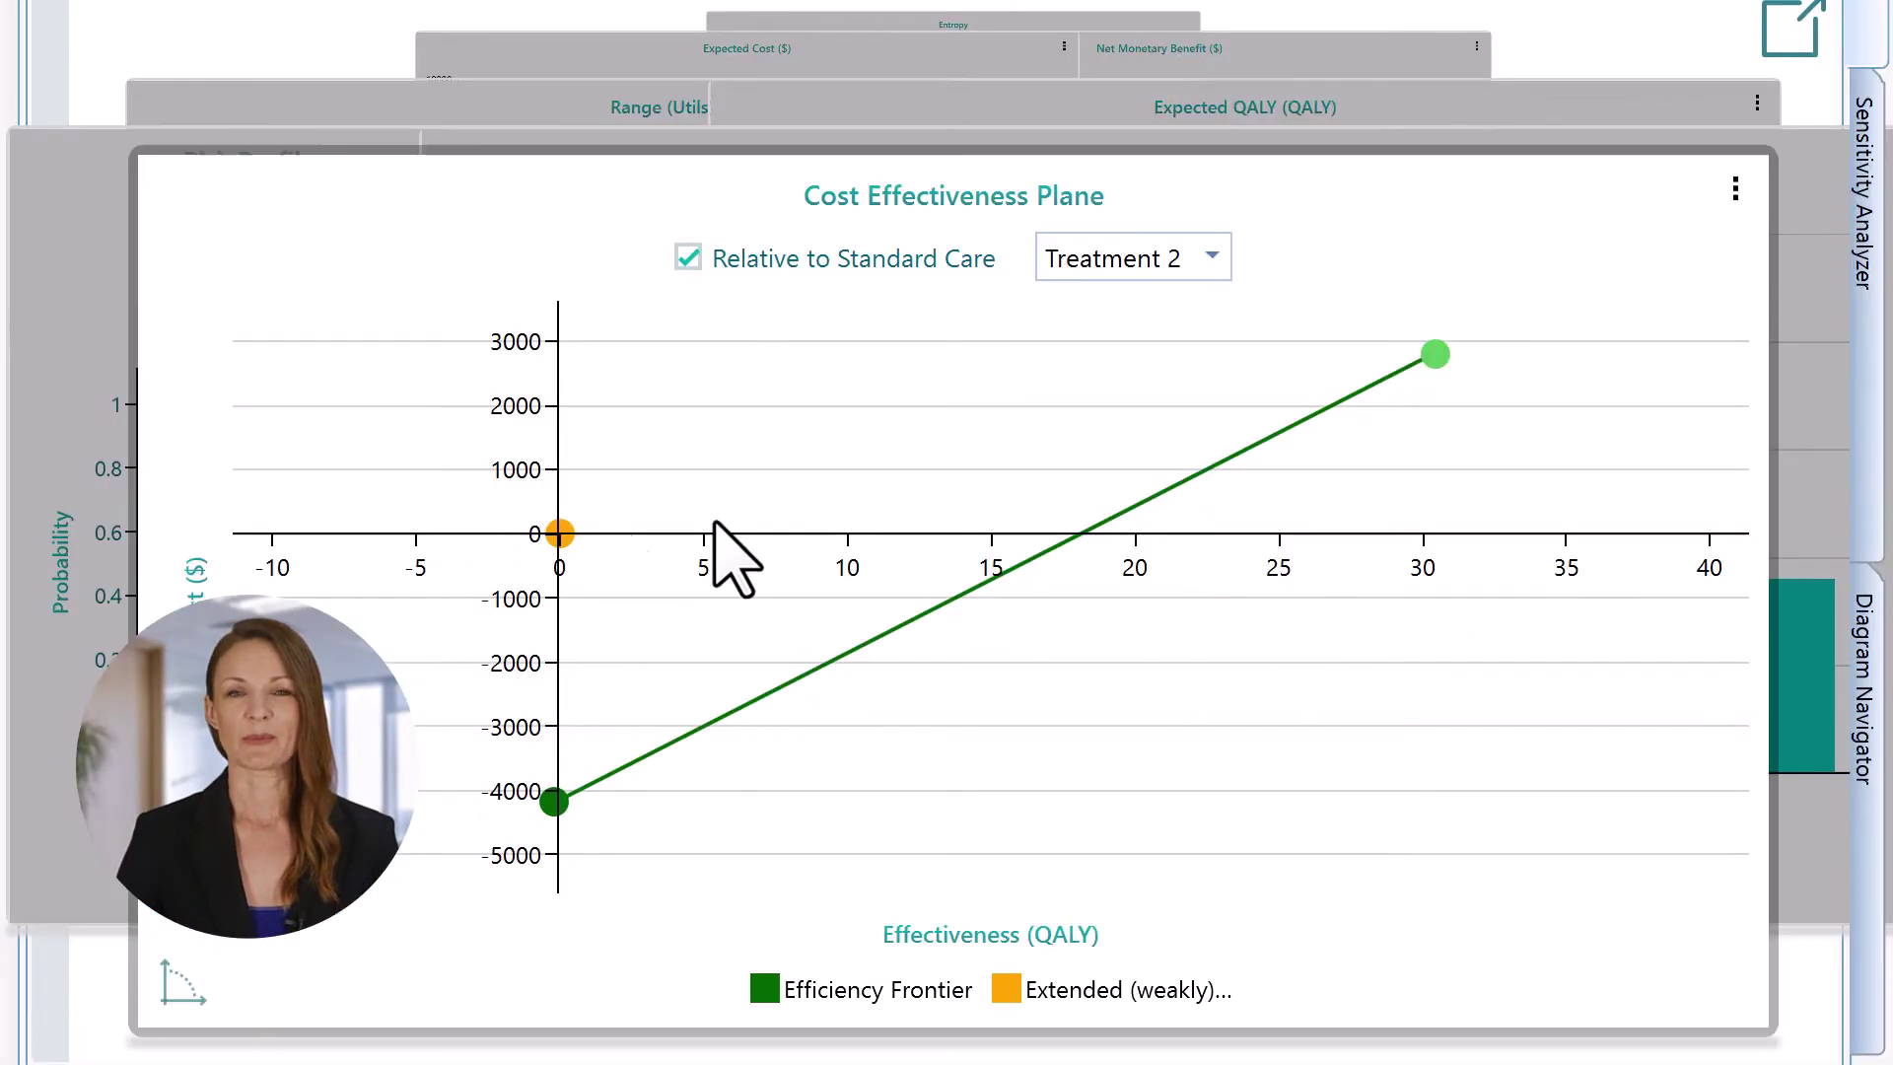
right_click(809, 498)
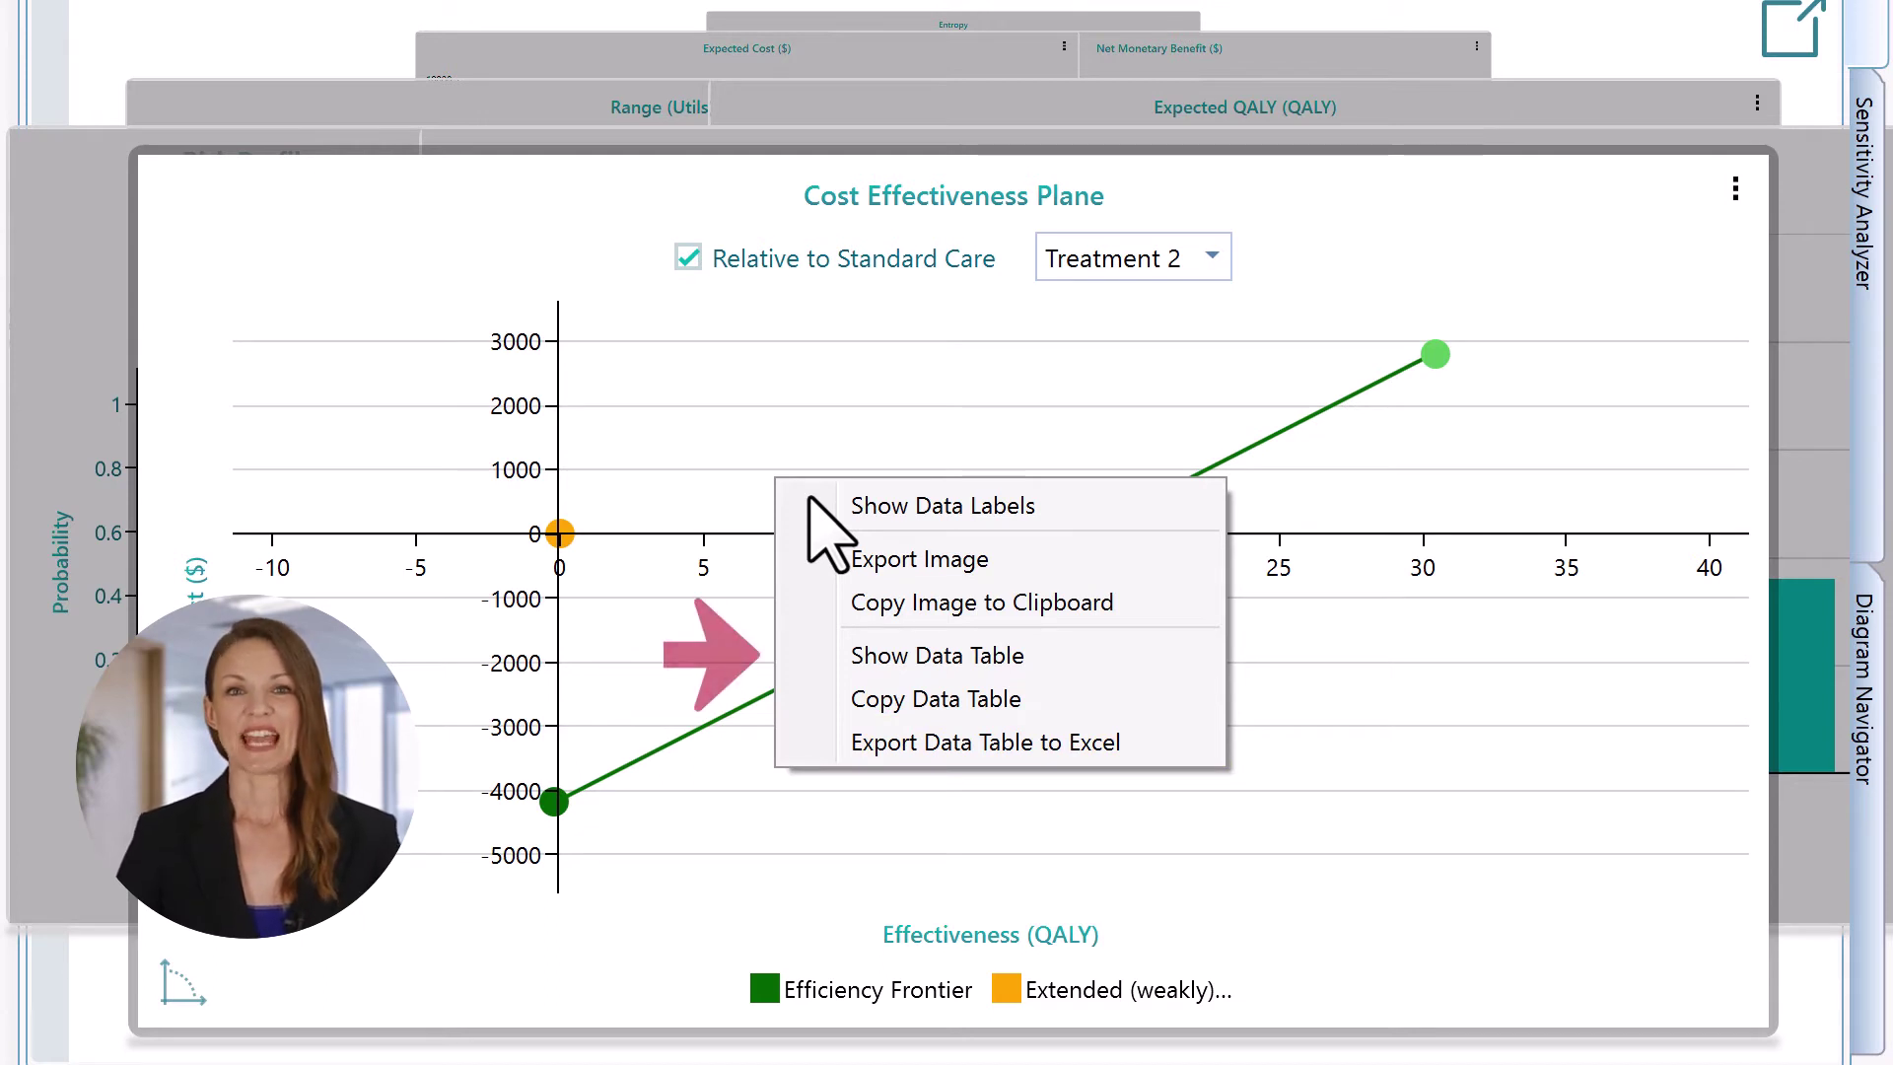
left_click(989, 658)
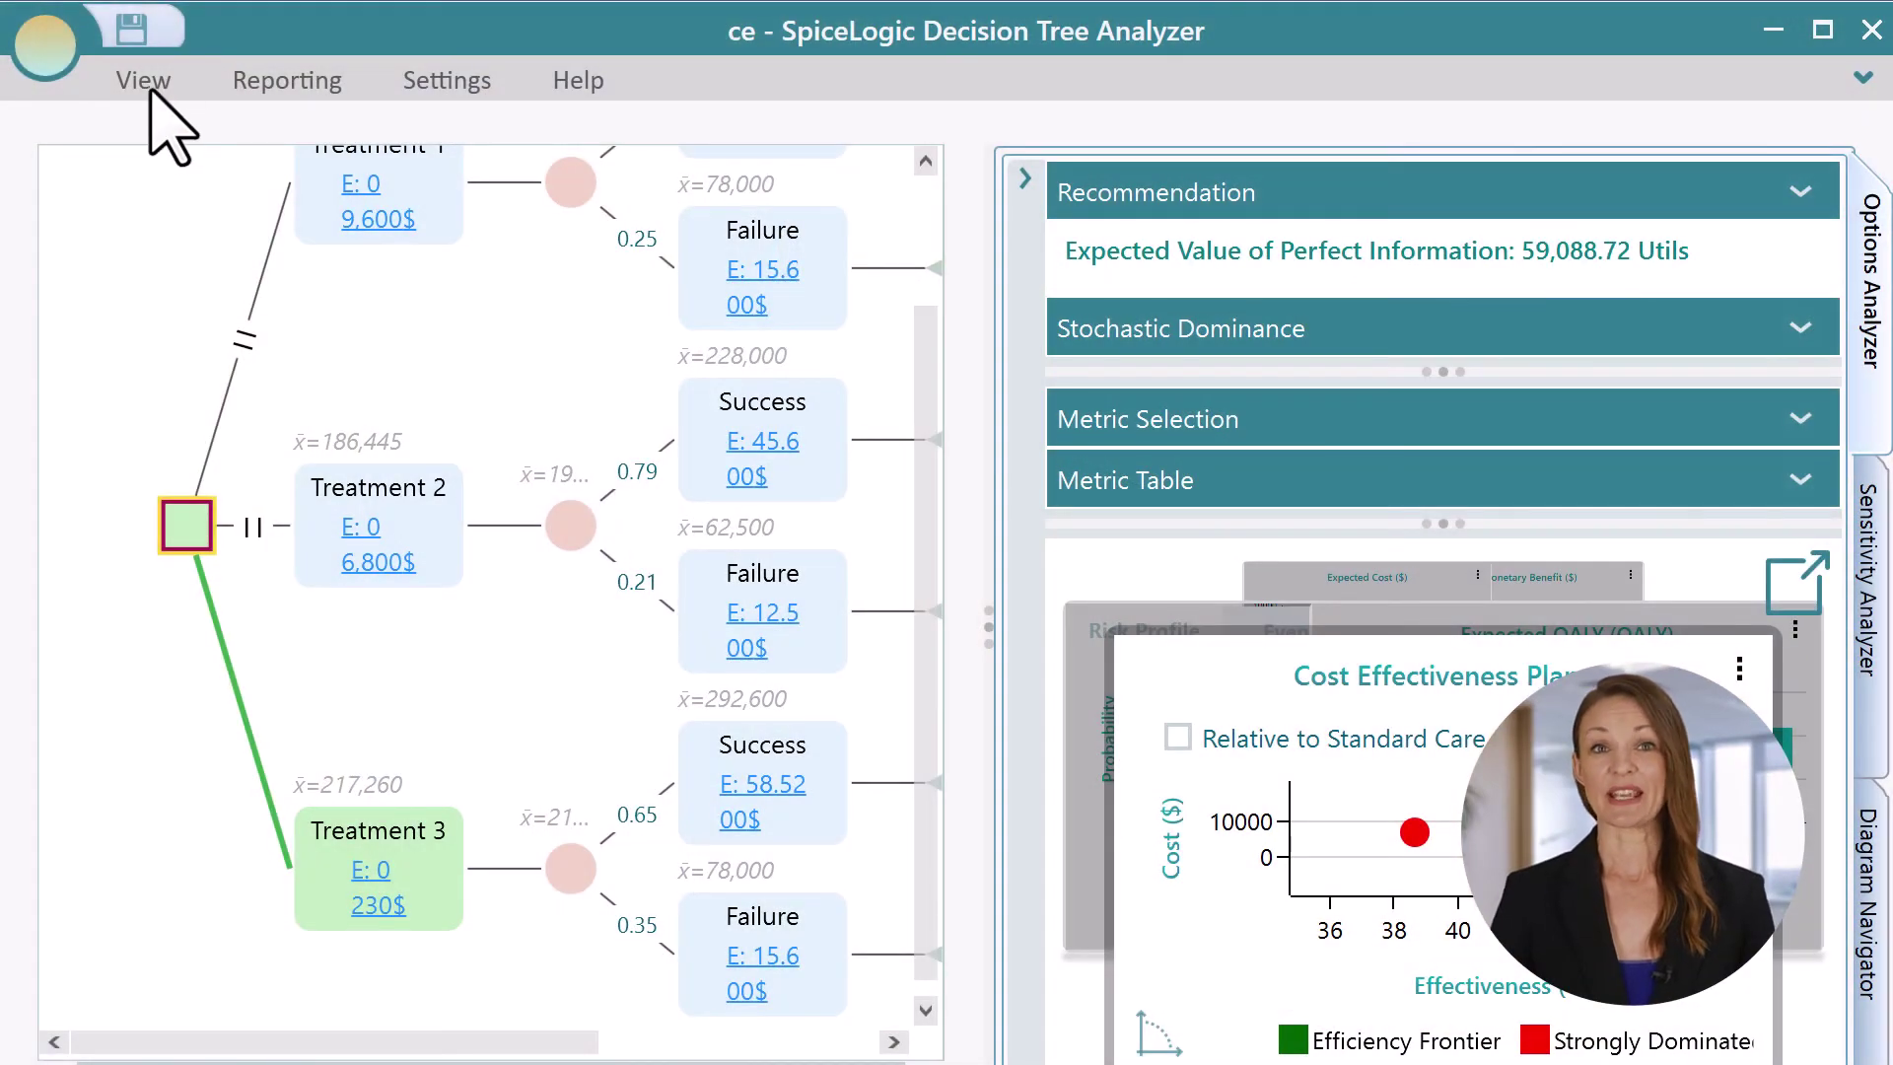
Step: In Criteria, make effectiveness a single custom variable 'Life-years' set to Maximize
left_click(141, 81)
left_click(315, 187)
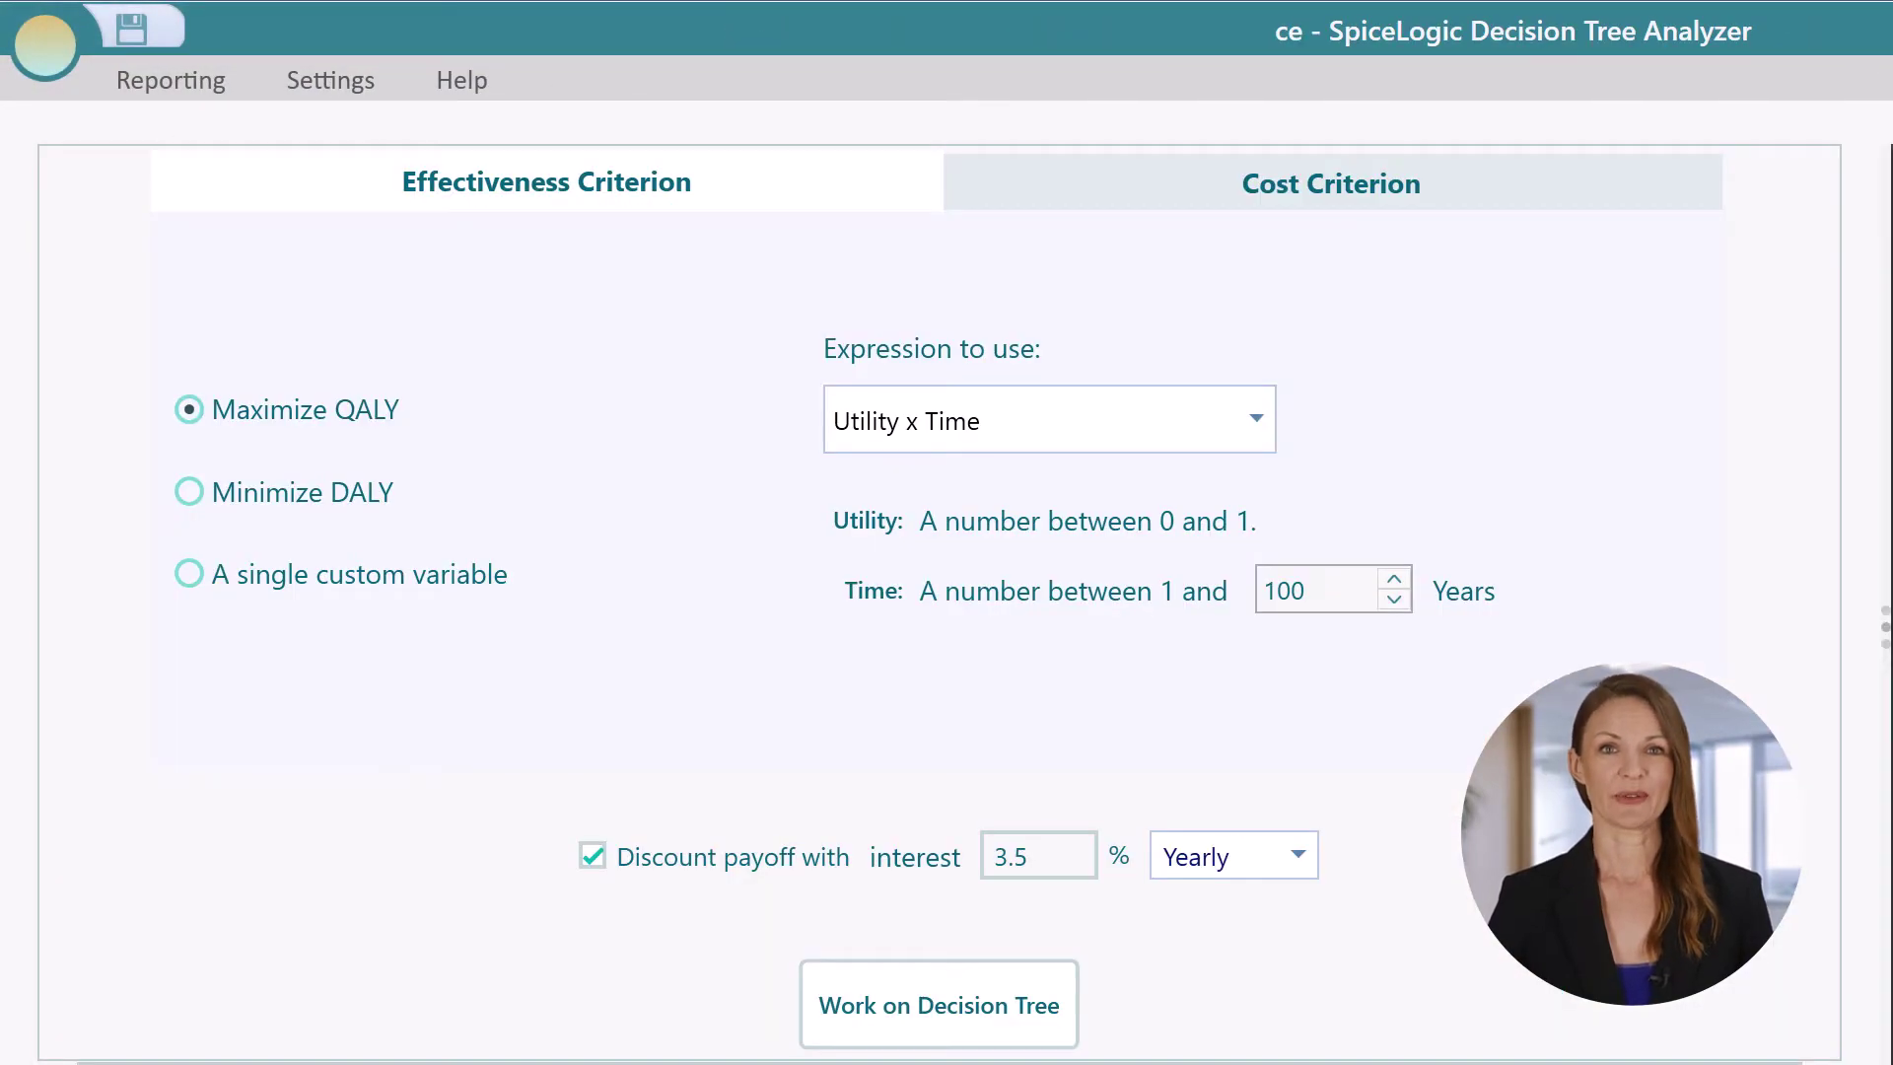
left_click(241, 584)
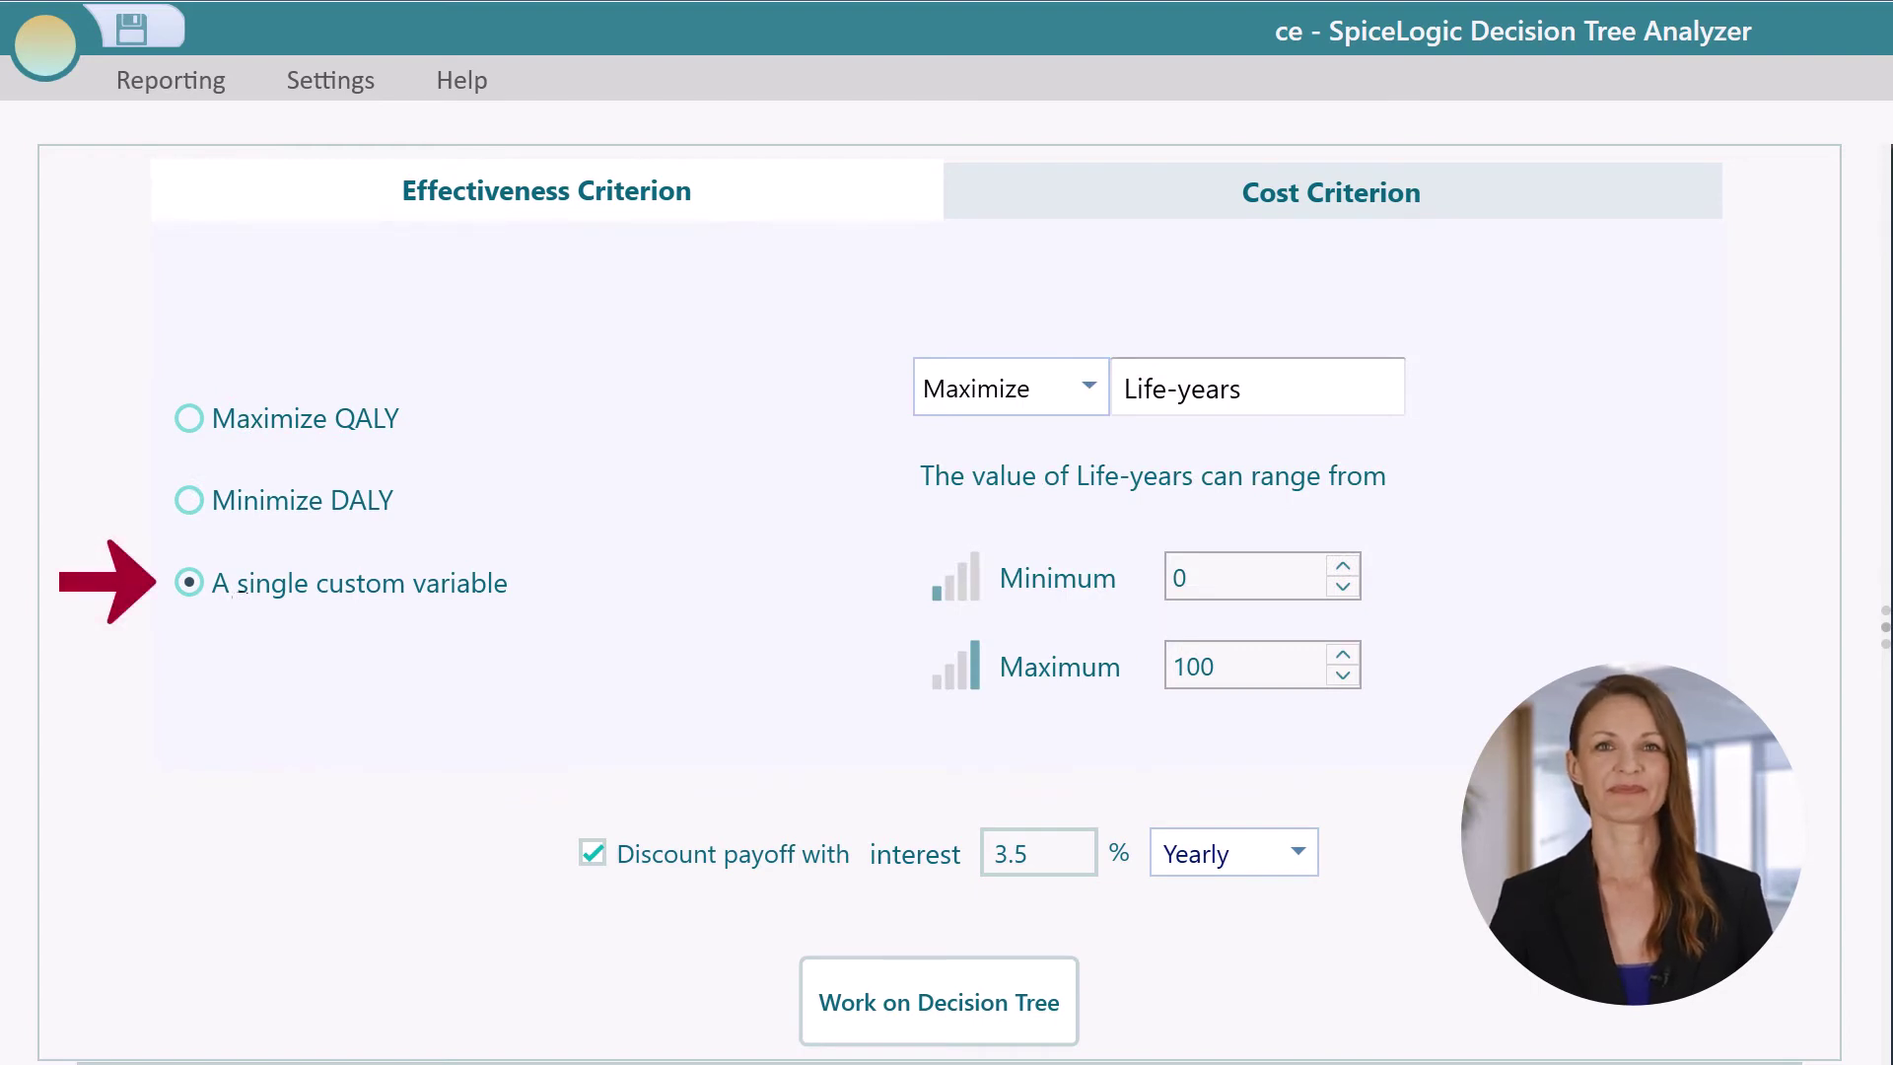
left_click(1282, 388)
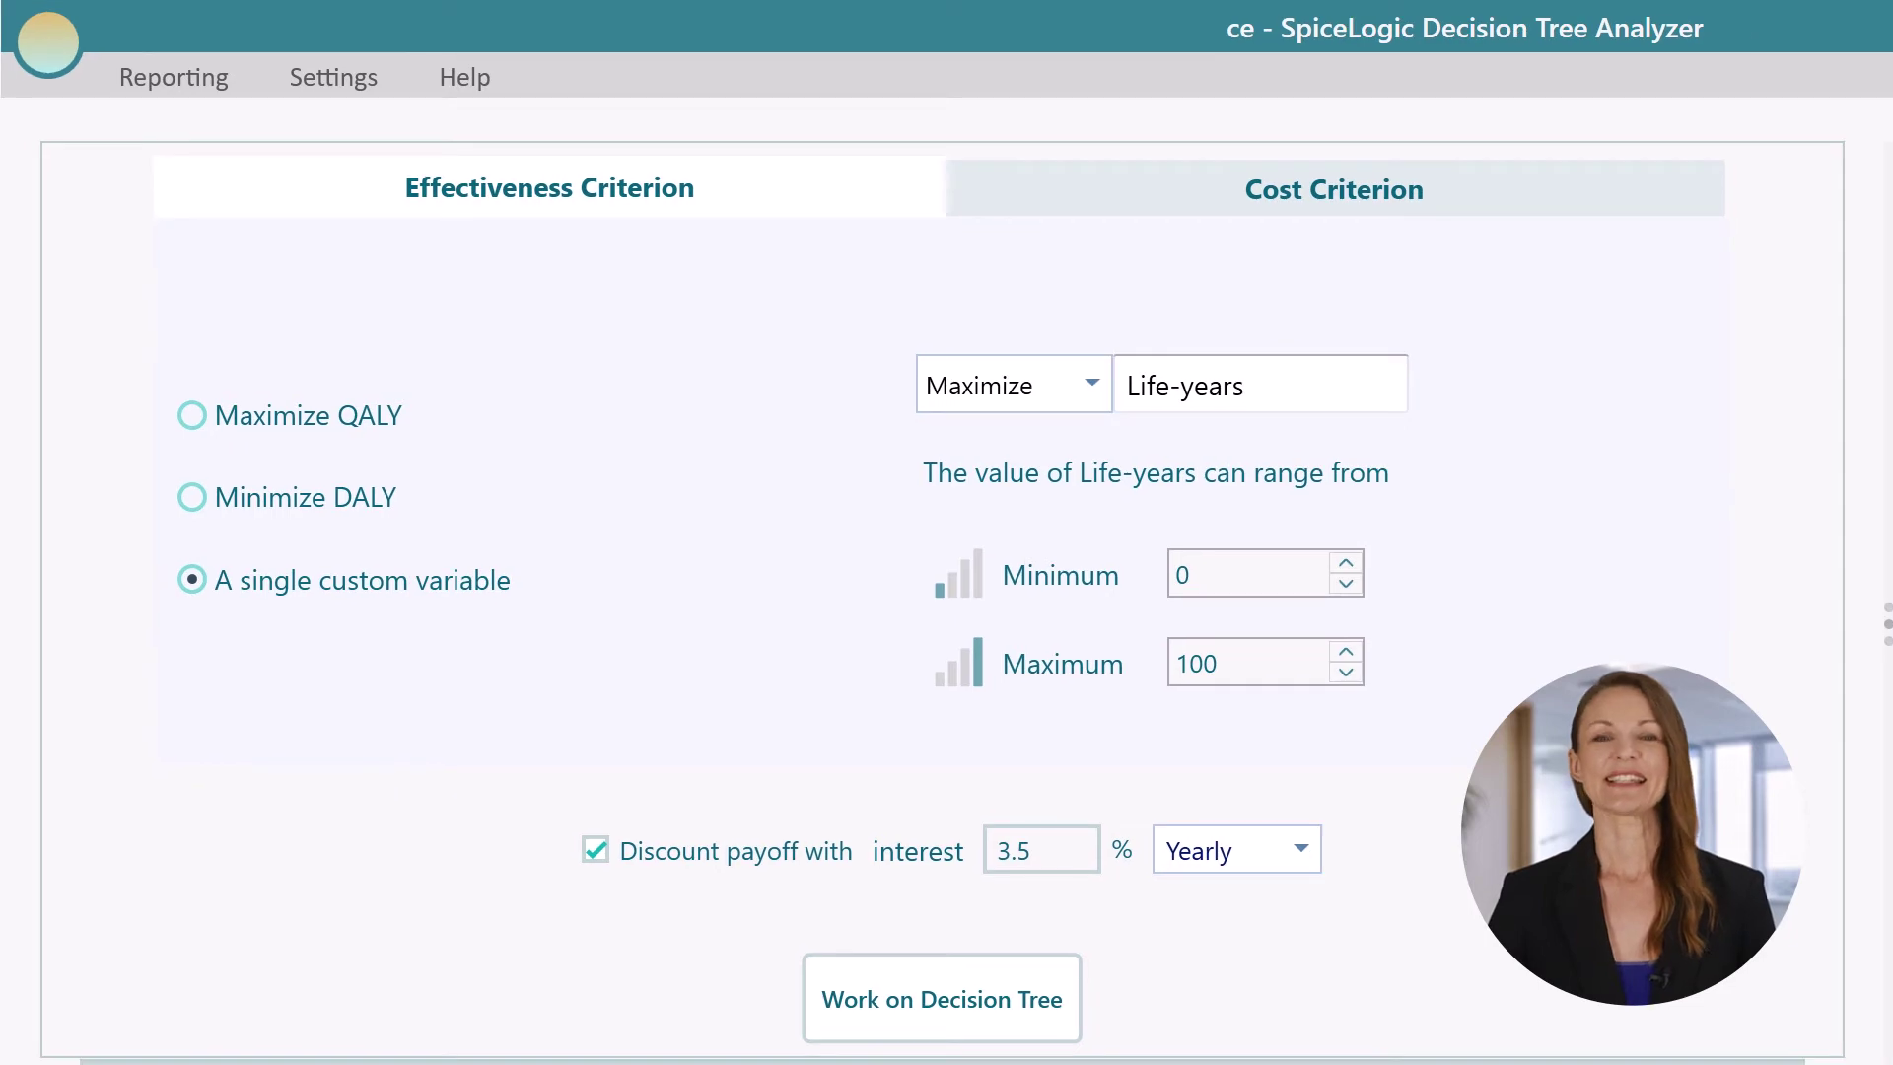
left_click(1091, 385)
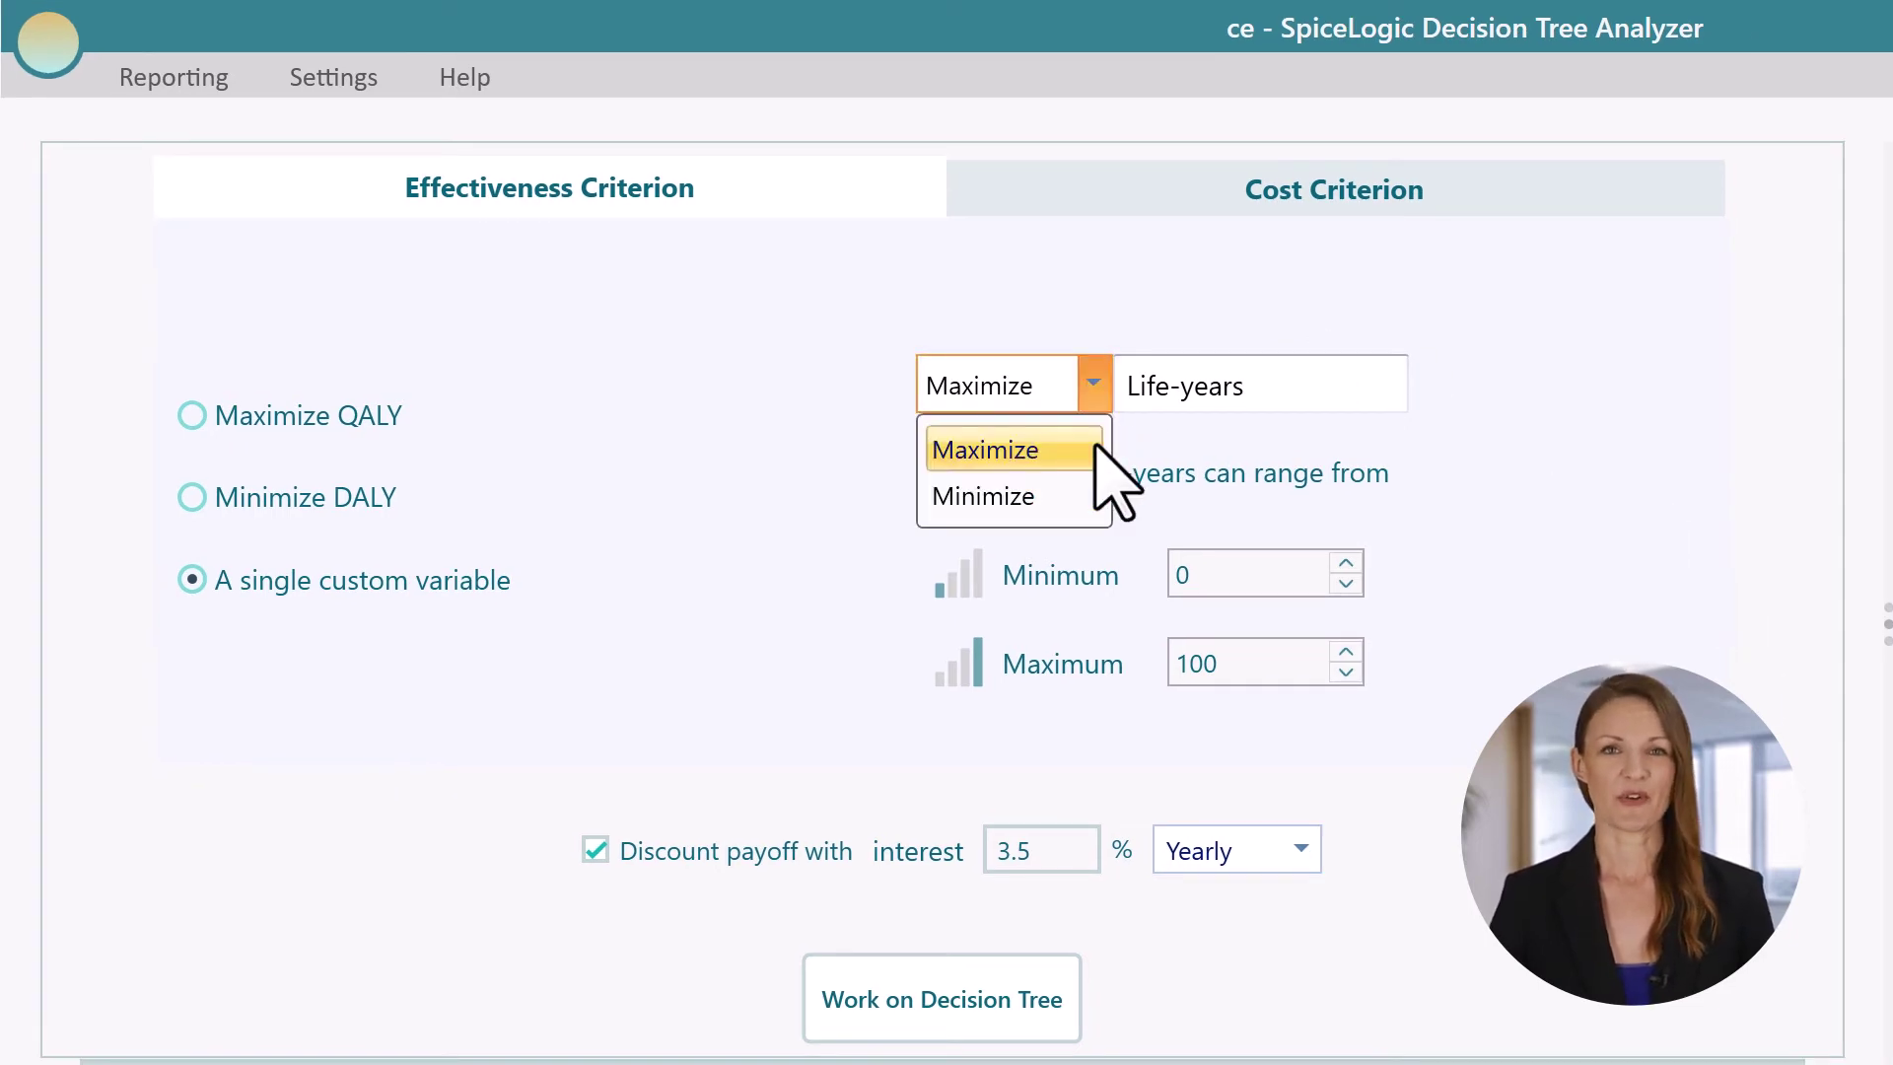
left_click(1094, 449)
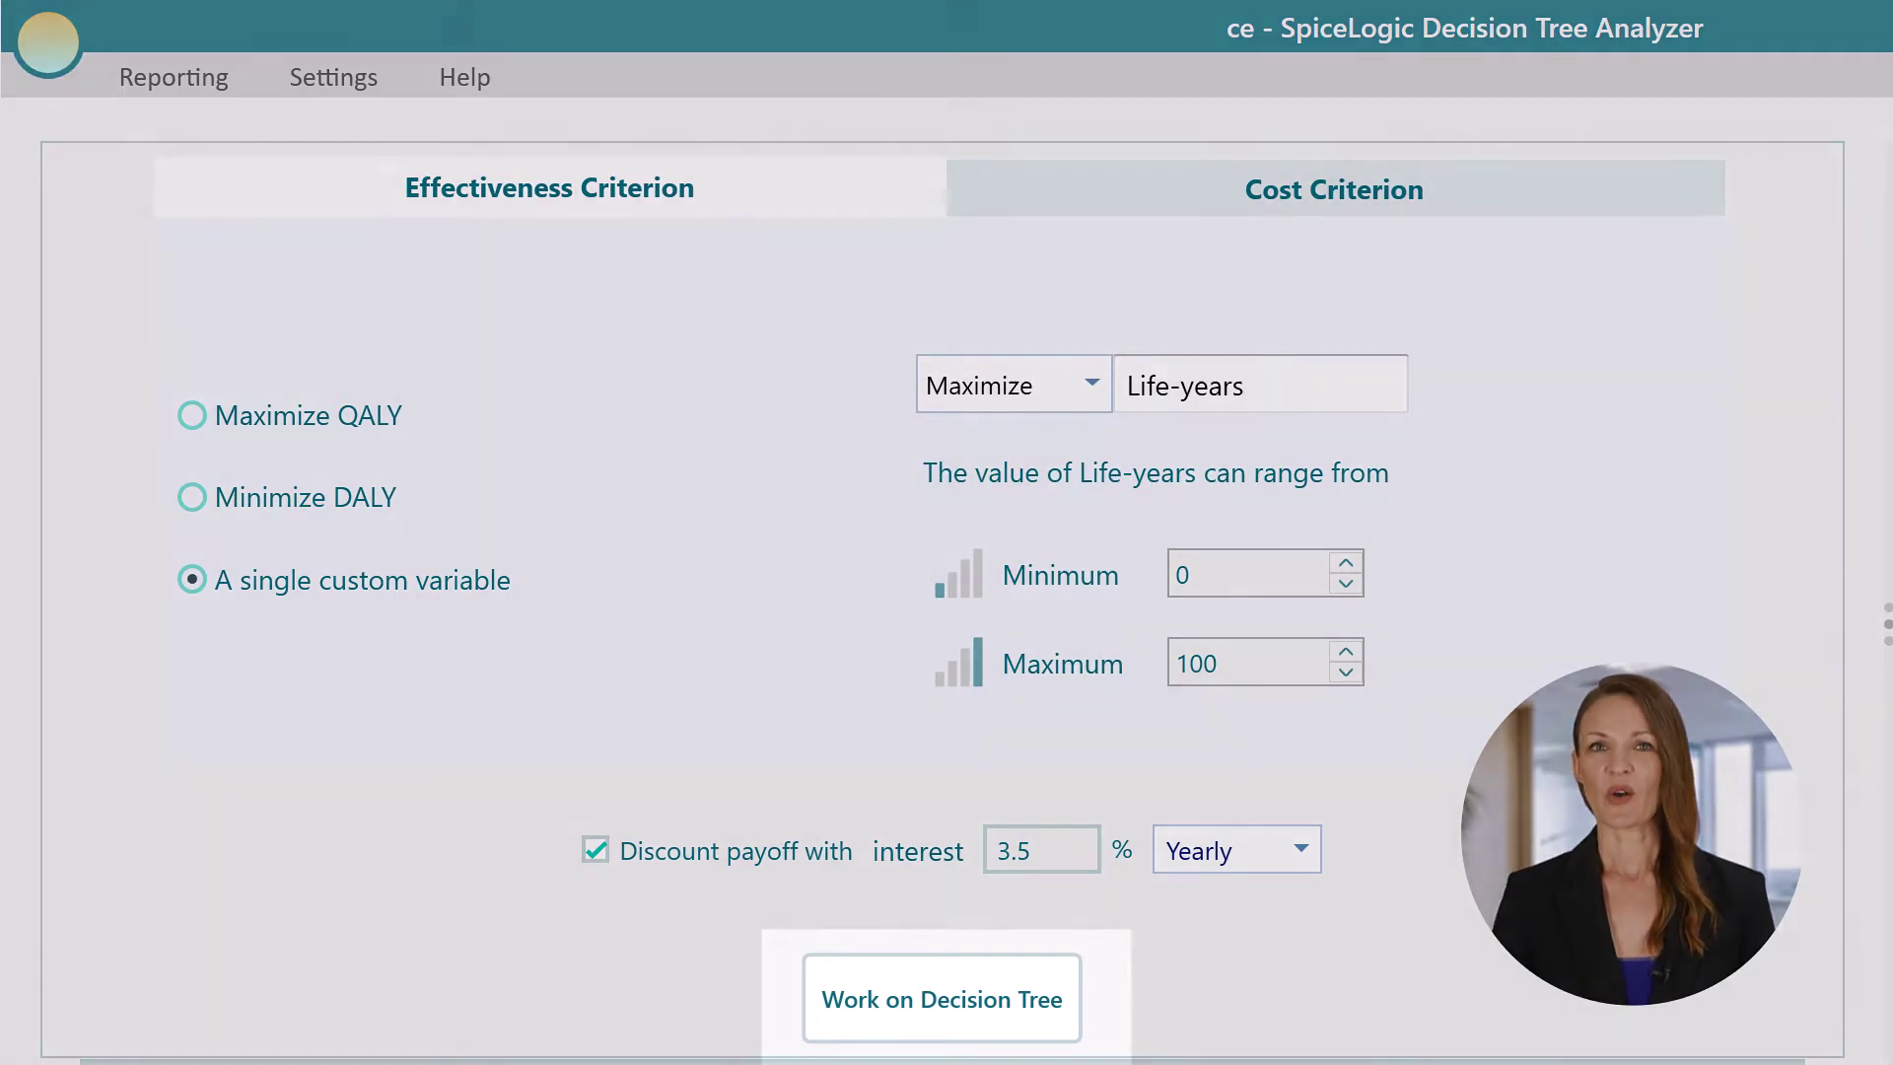
key("Tab")
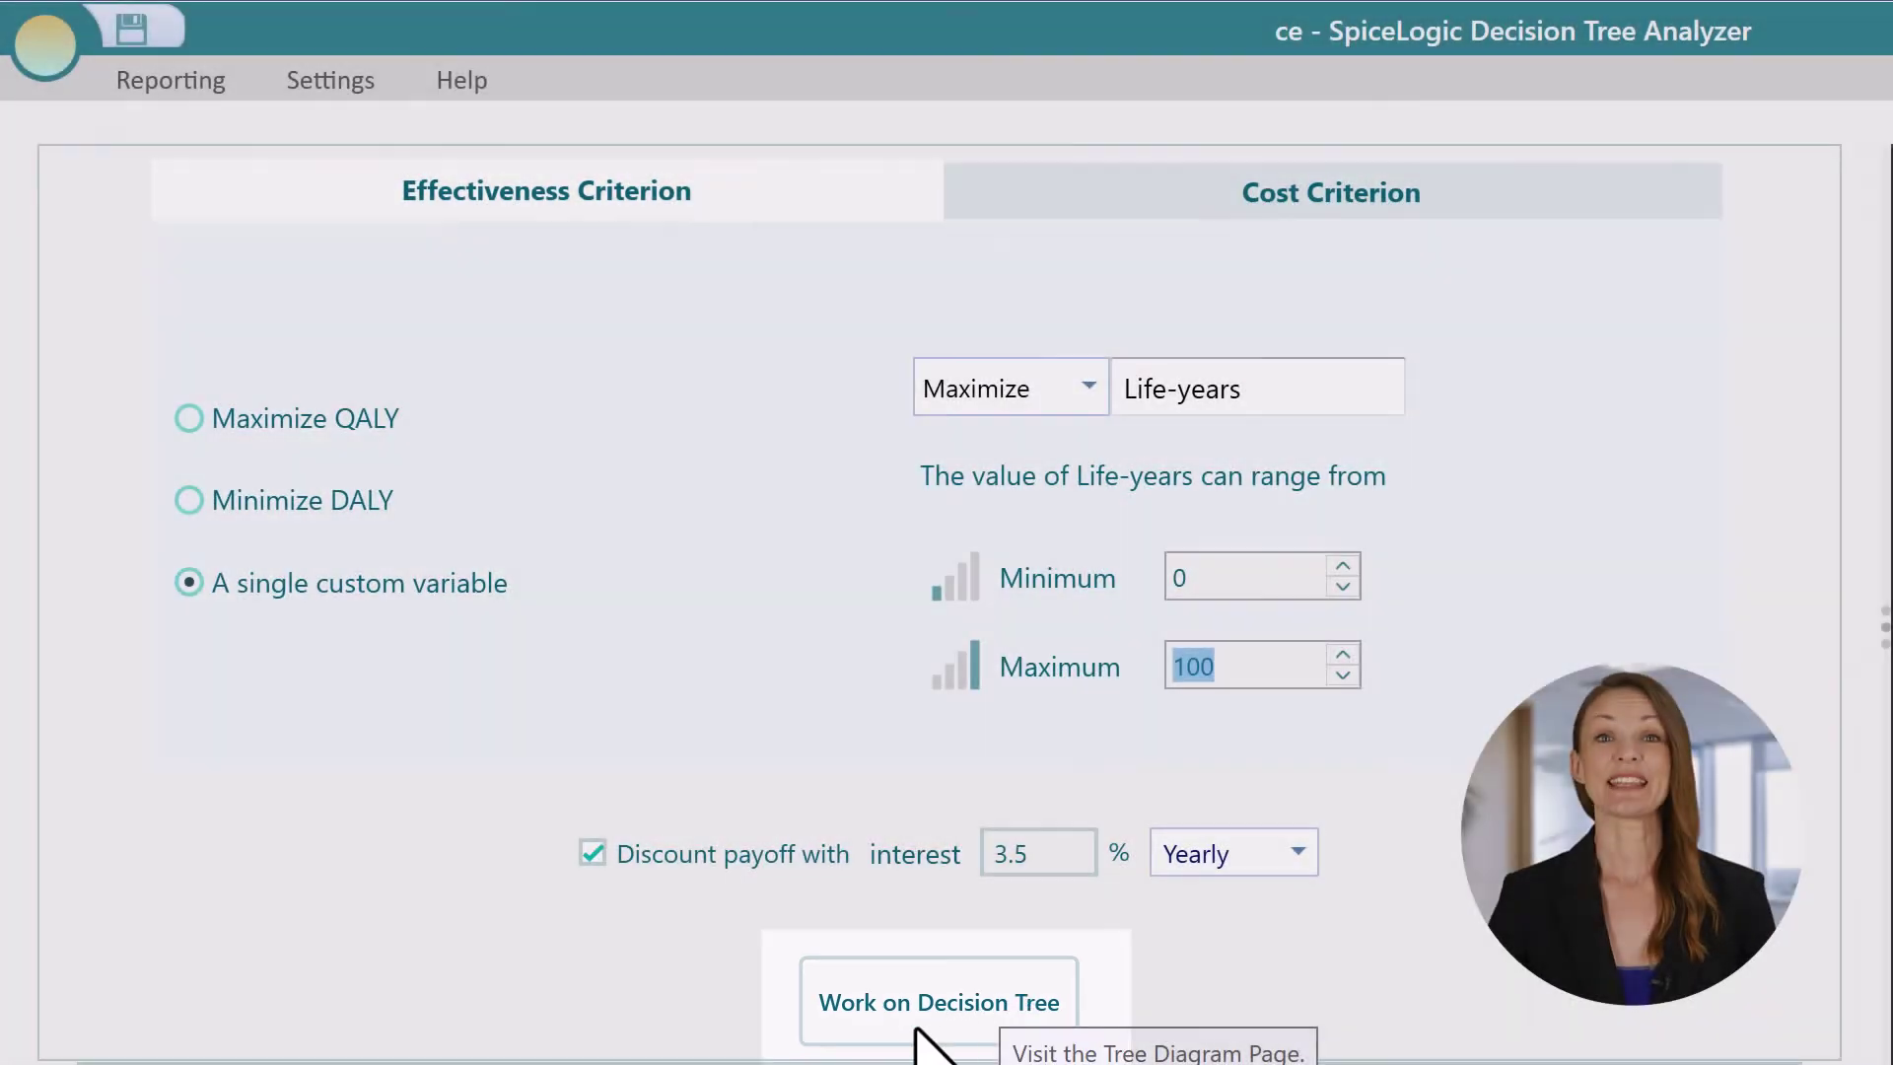
Step: Give Treatment 1's success outcome 61 Life-years, then return to the criteria page
left_click(952, 1015)
left_click(763, 271)
left_click(1150, 599)
left_click_drag(1091, 674, 1230, 673)
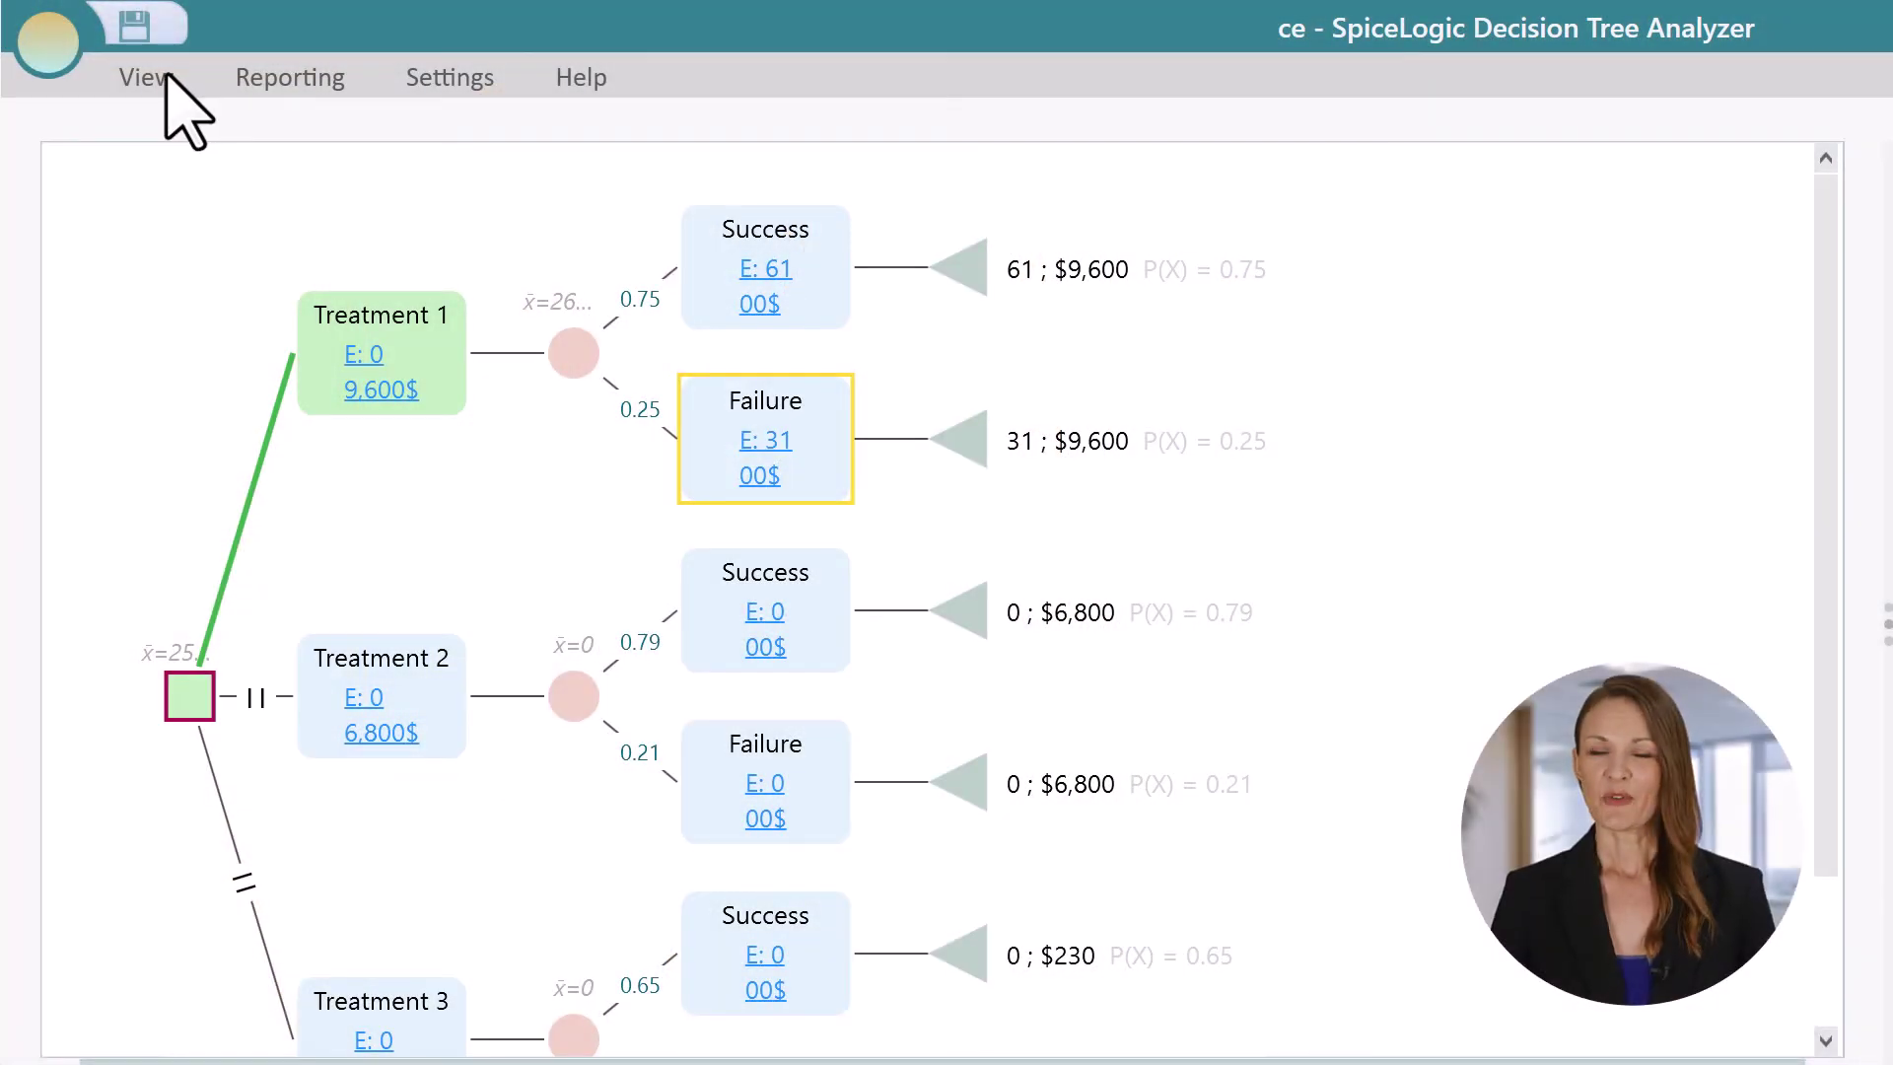
left_click(163, 77)
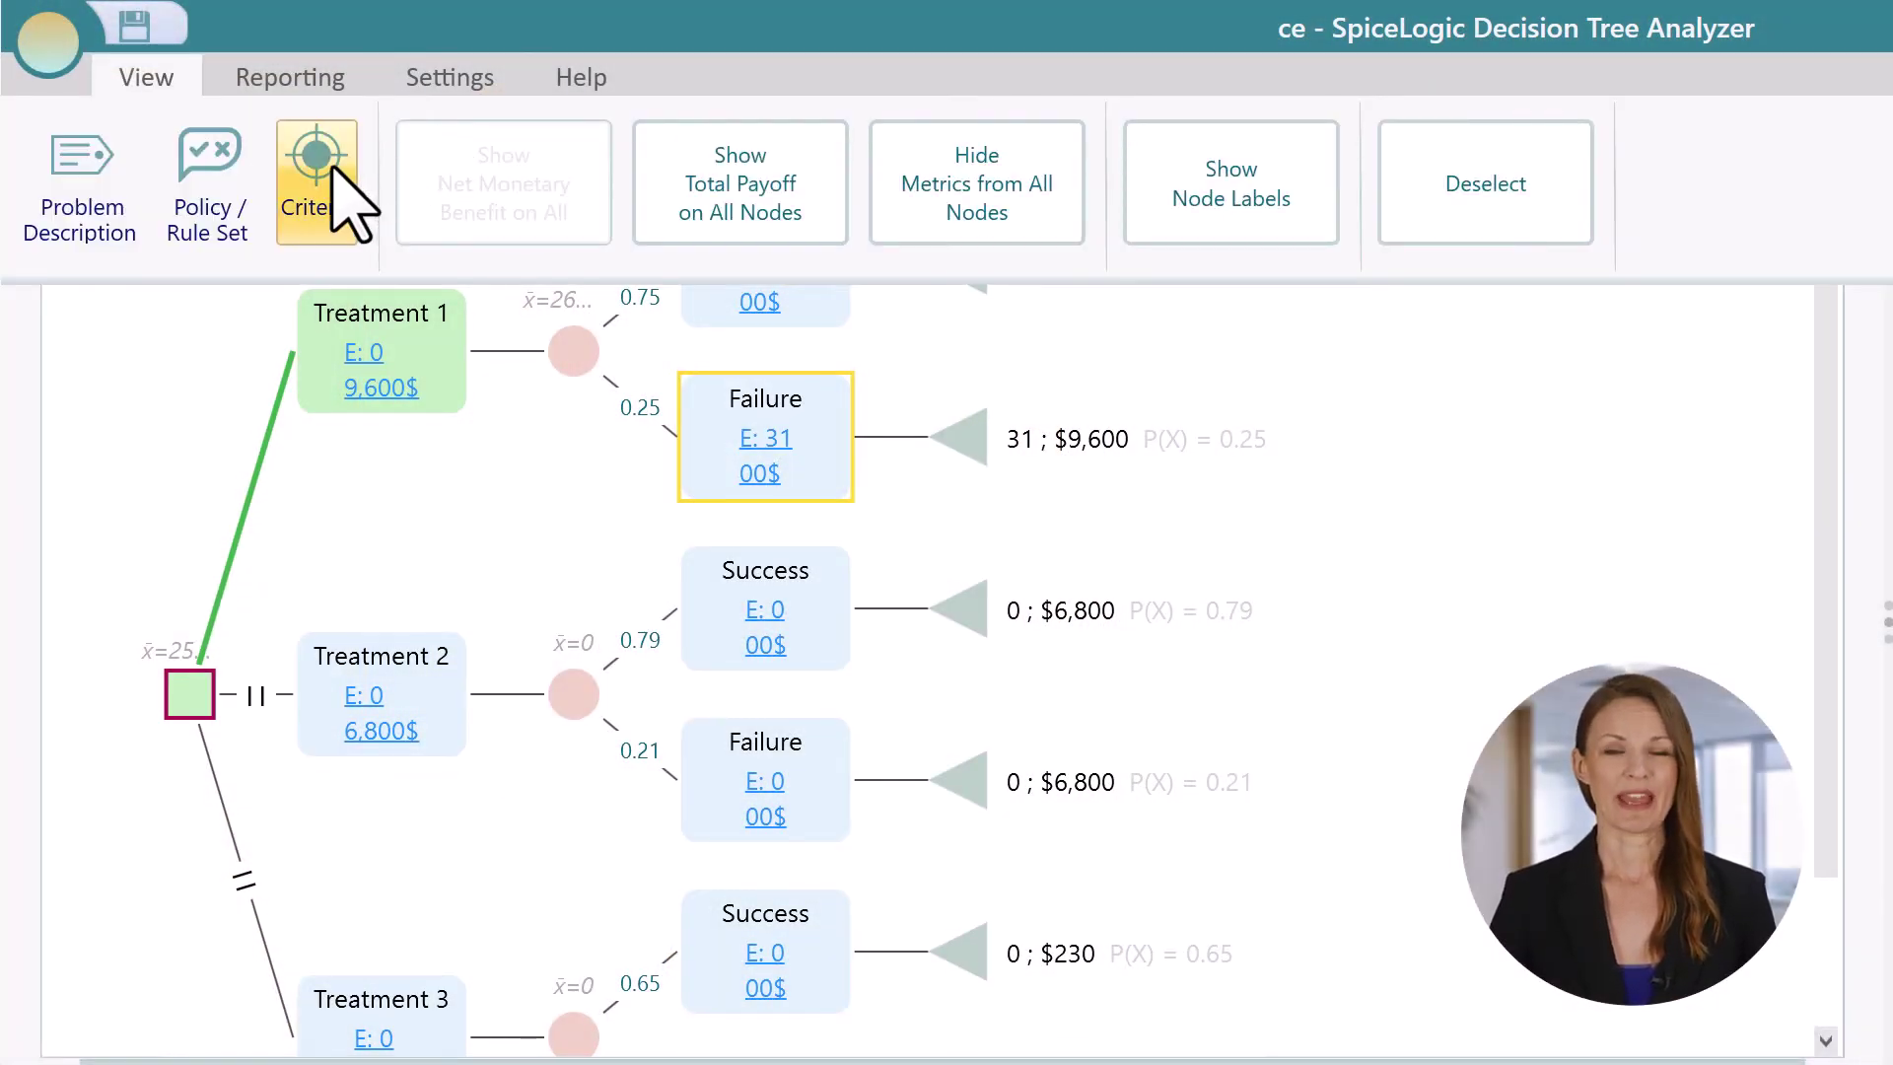
left_click(334, 168)
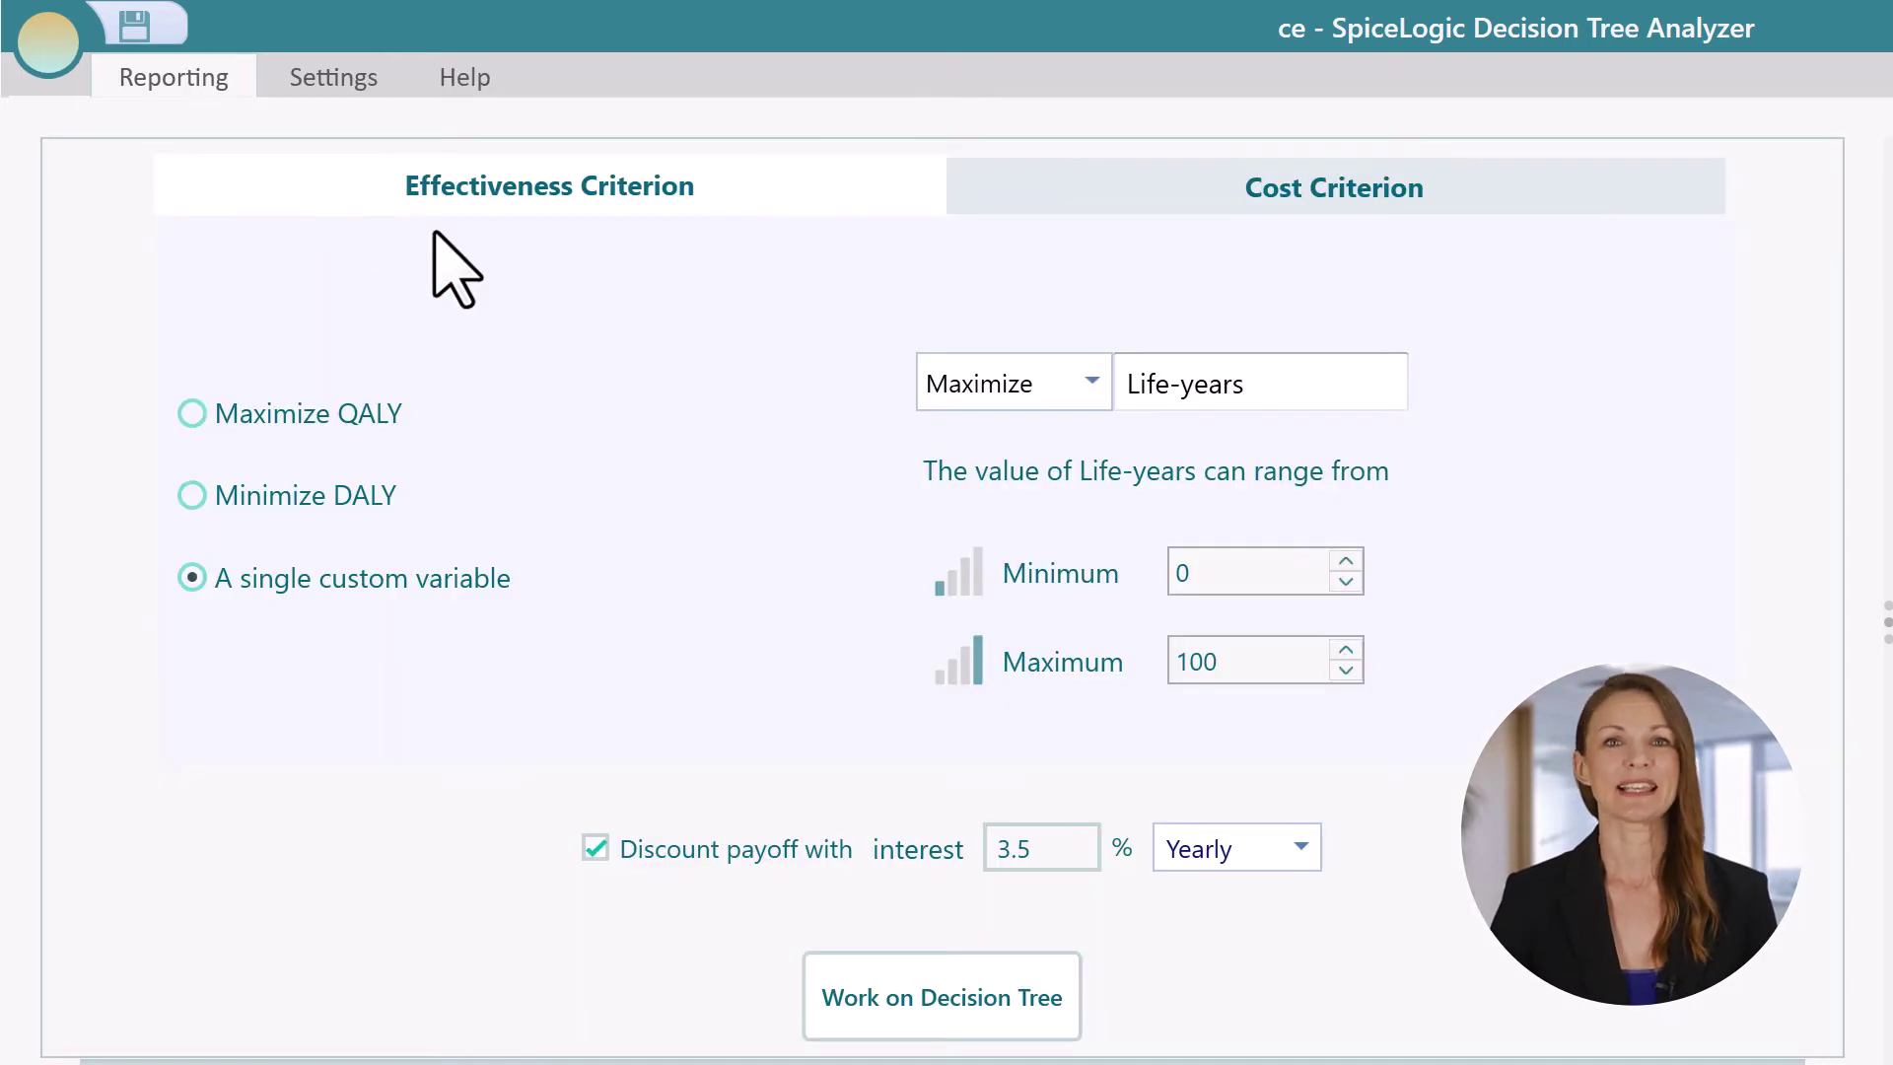
Step: Switch effectiveness to Minimize DALY, try YLL + YLD, then settle on the Murray expression
left_click(286, 501)
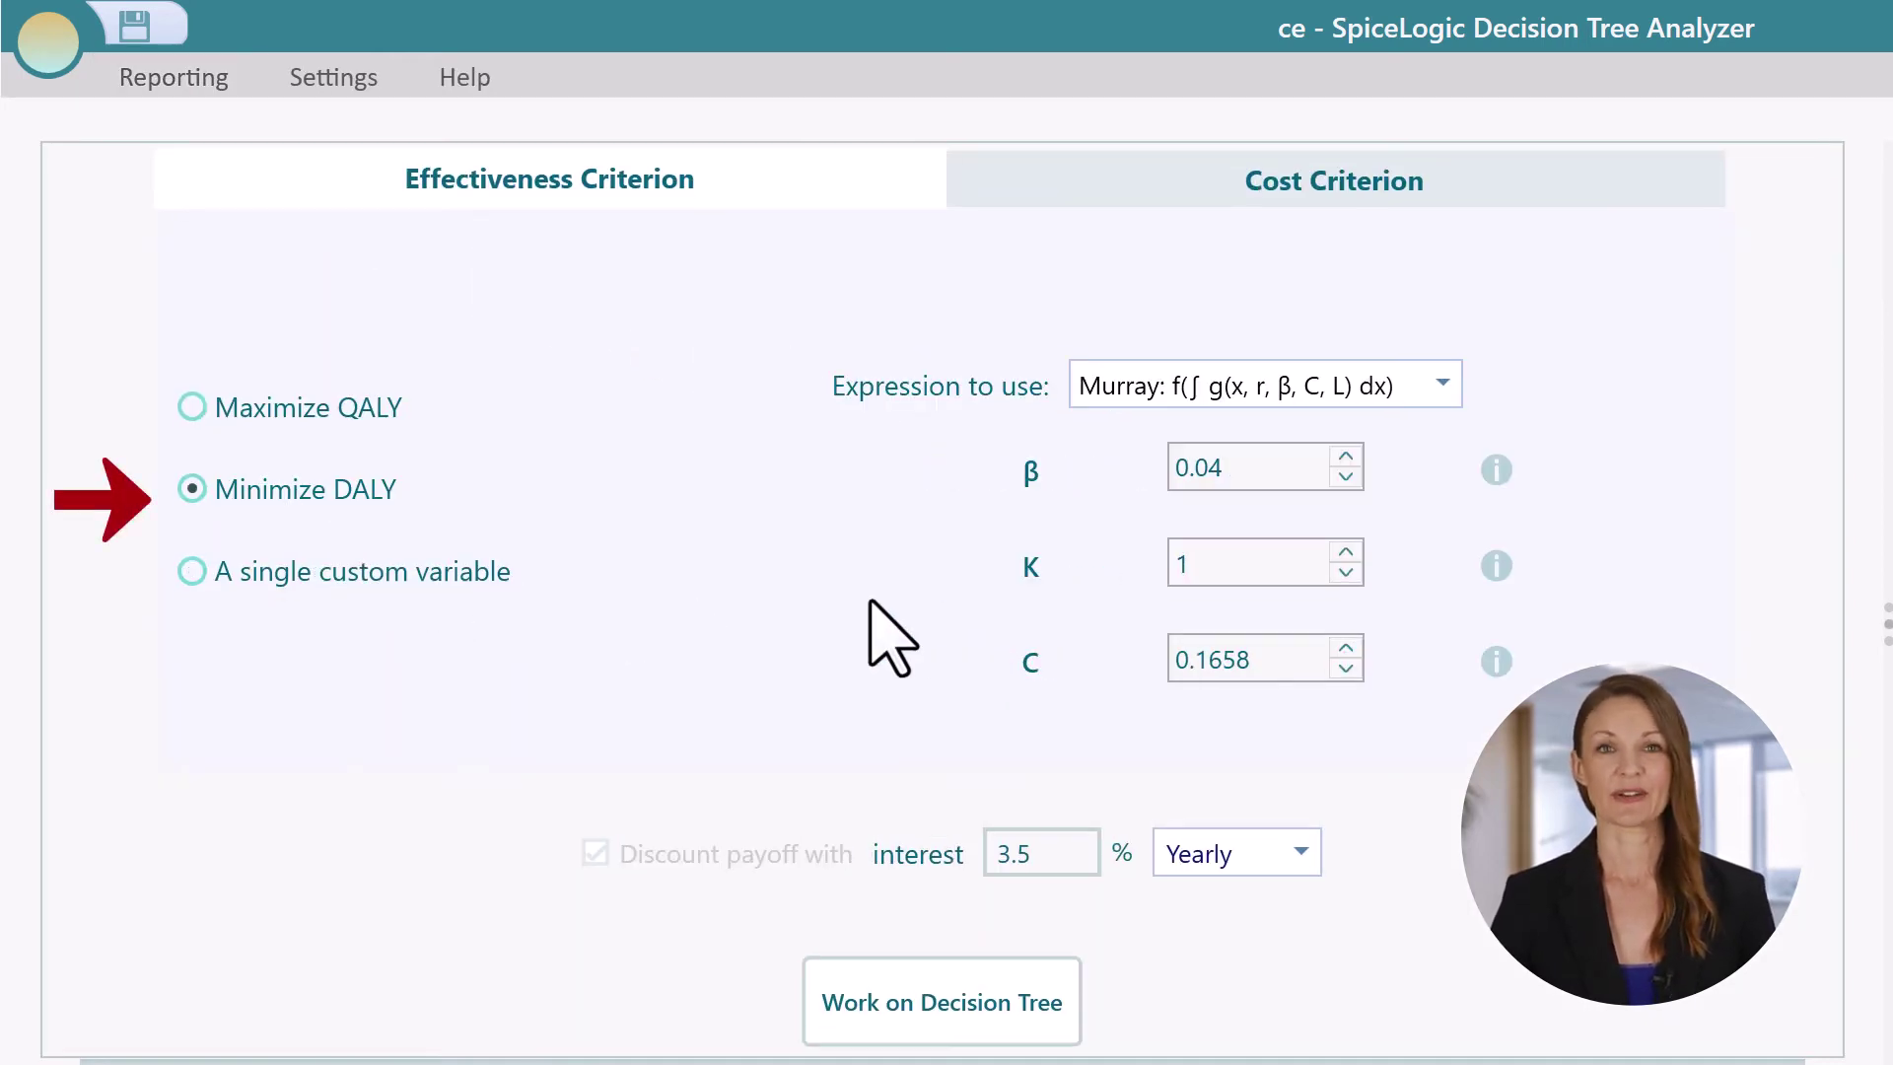
left_click(1450, 386)
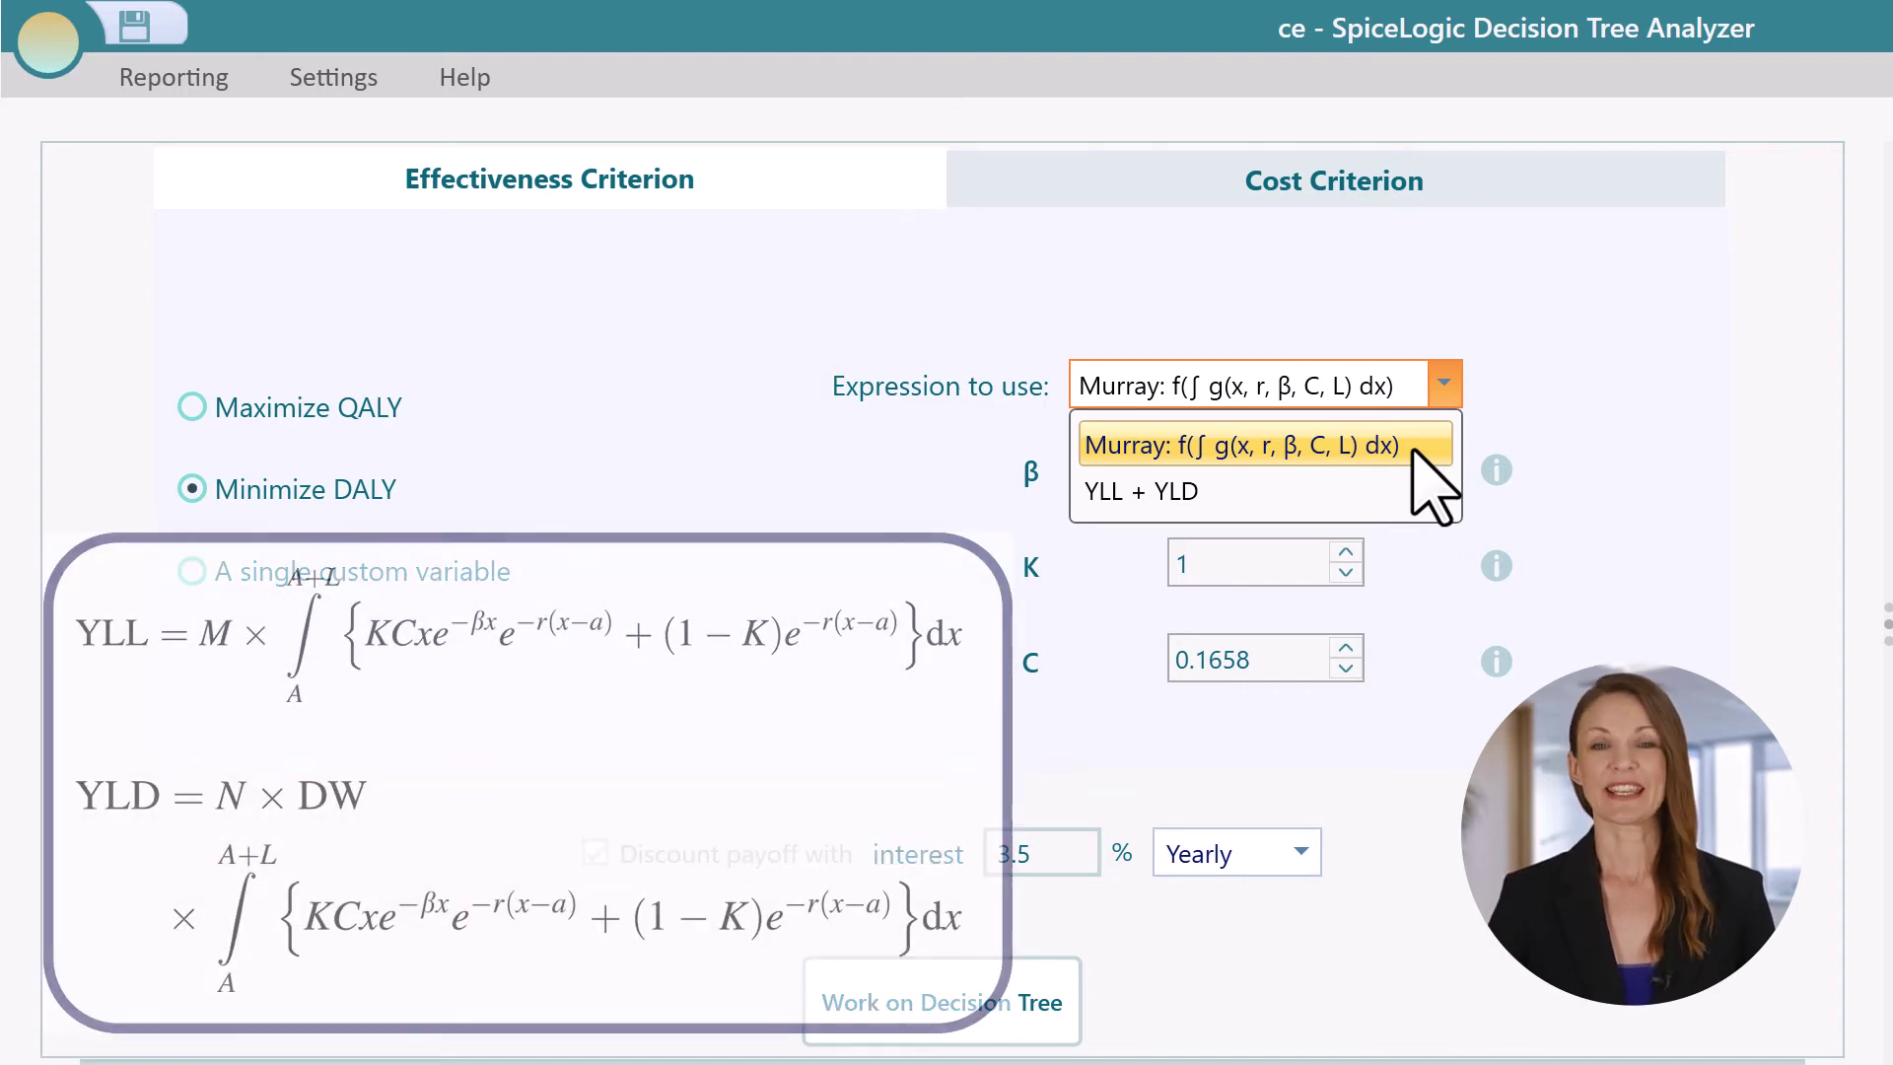
left_click(1416, 451)
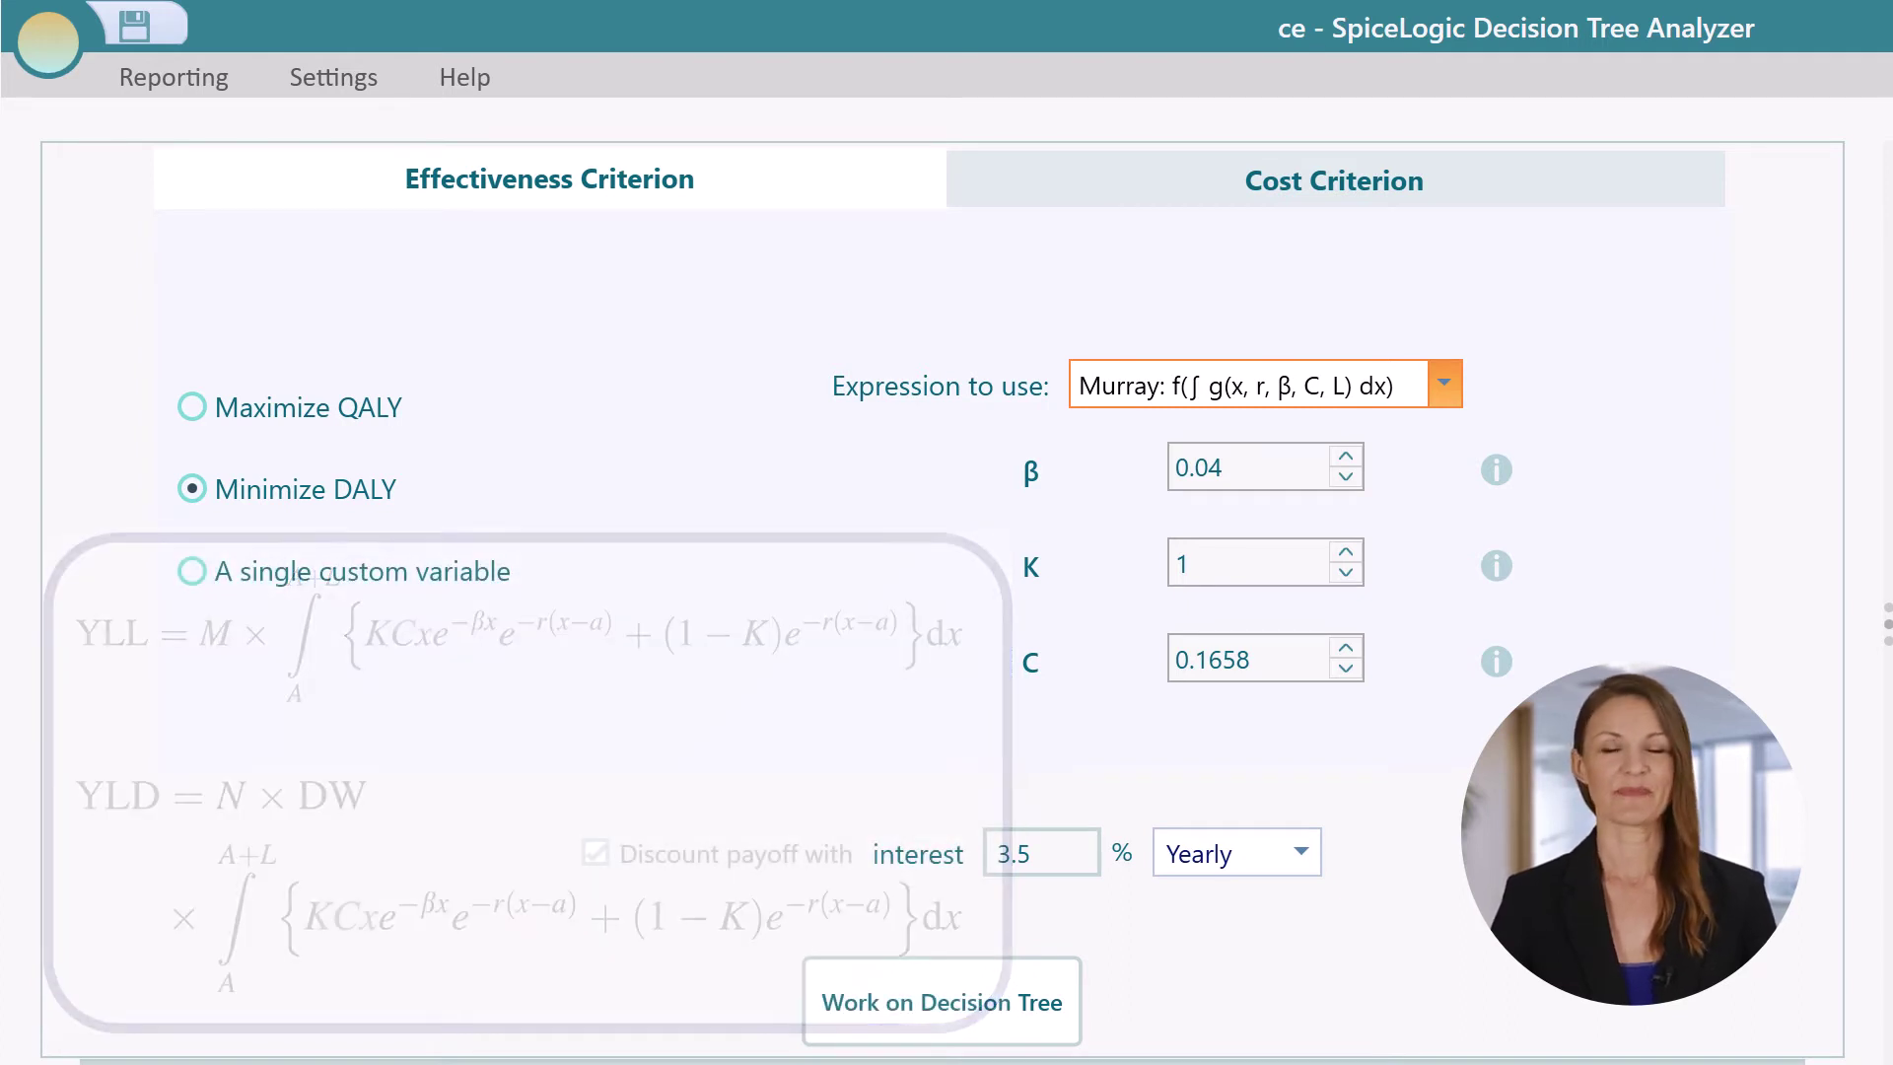
left_click(1442, 387)
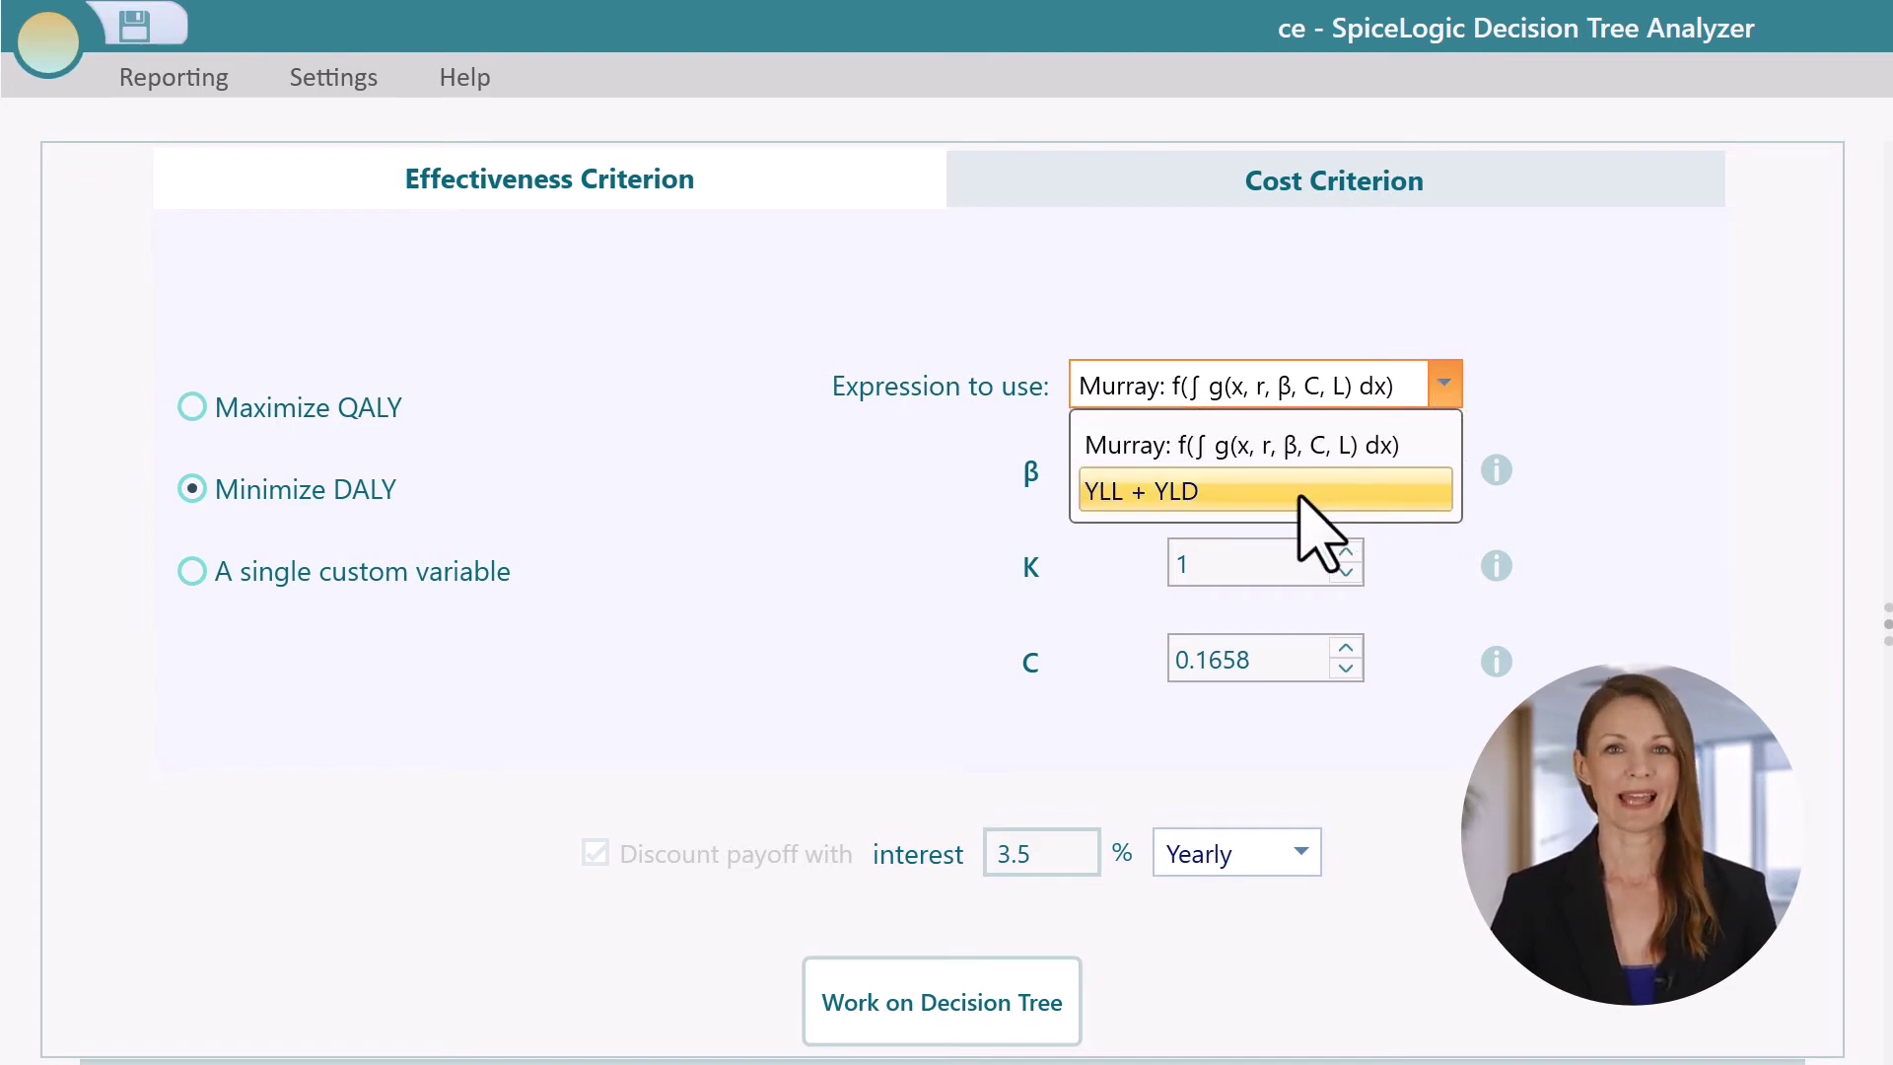
left_click(1311, 493)
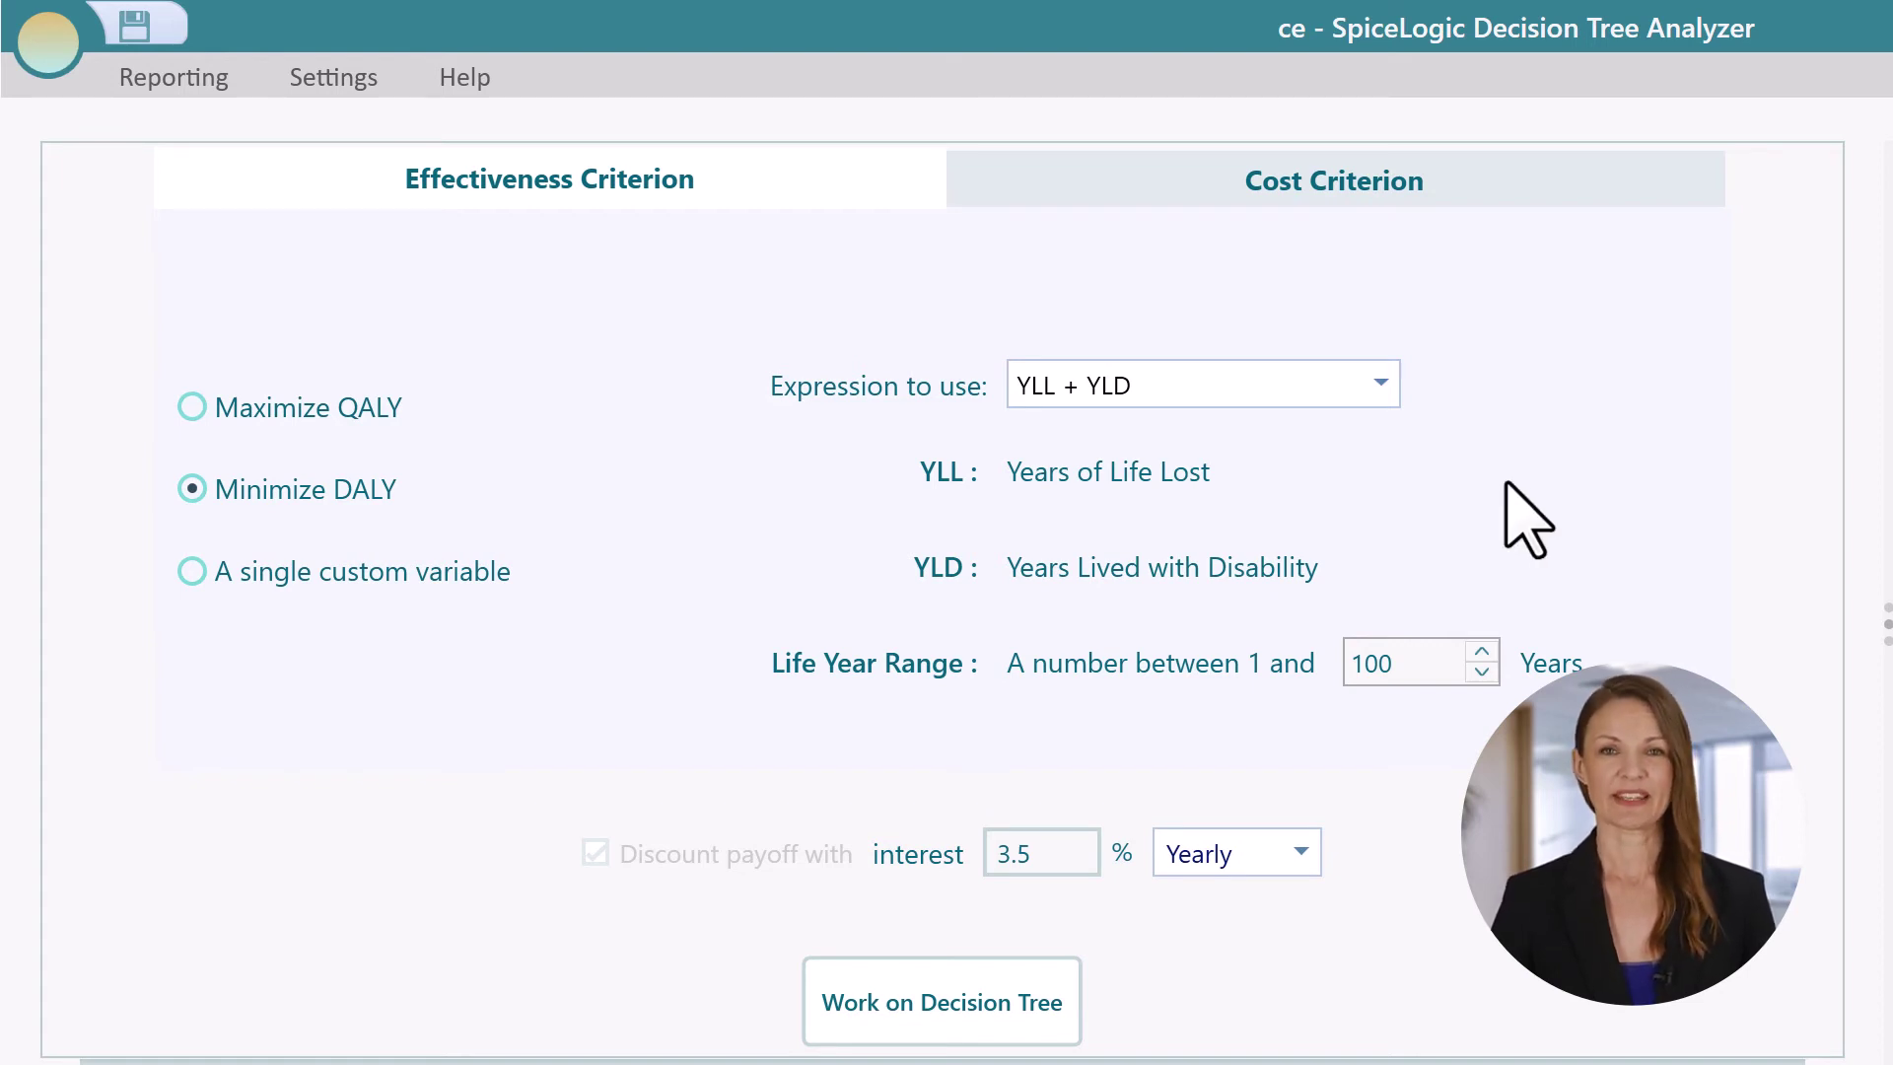
left_click(1383, 385)
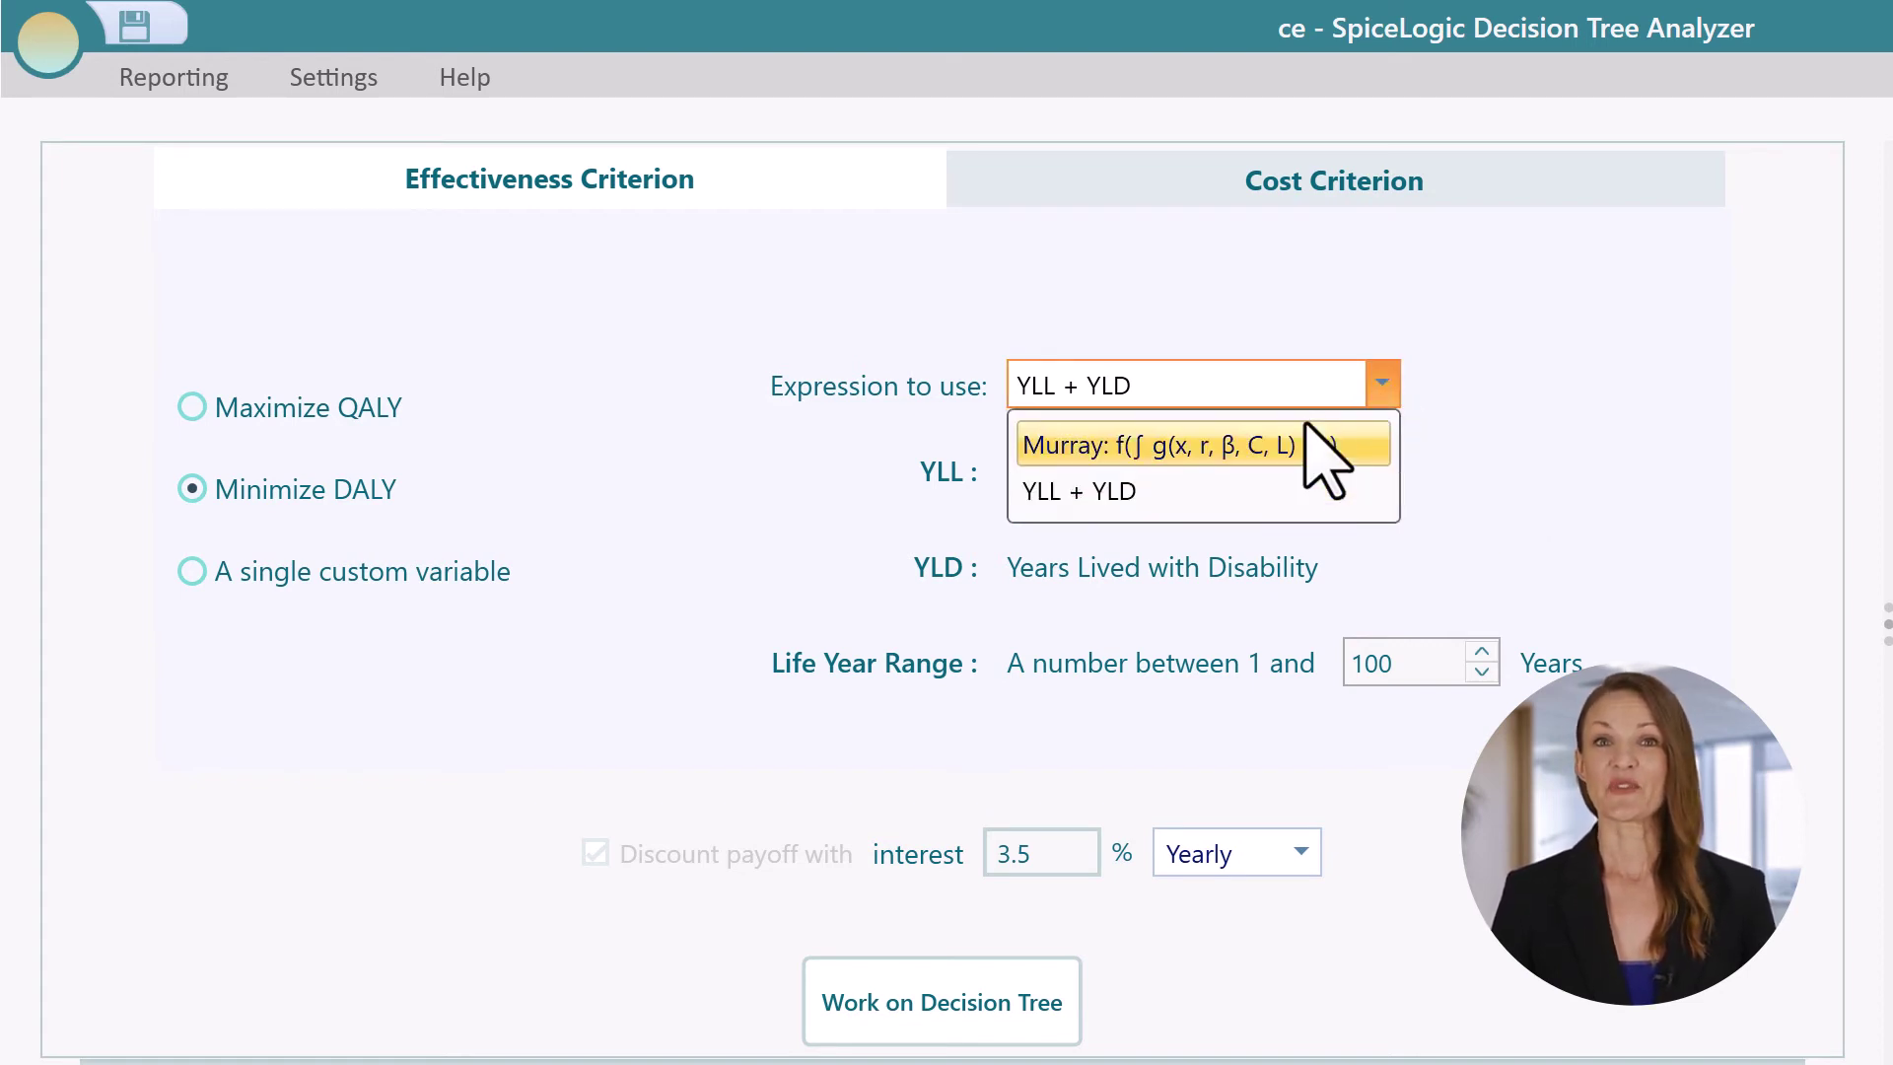
left_click(1362, 439)
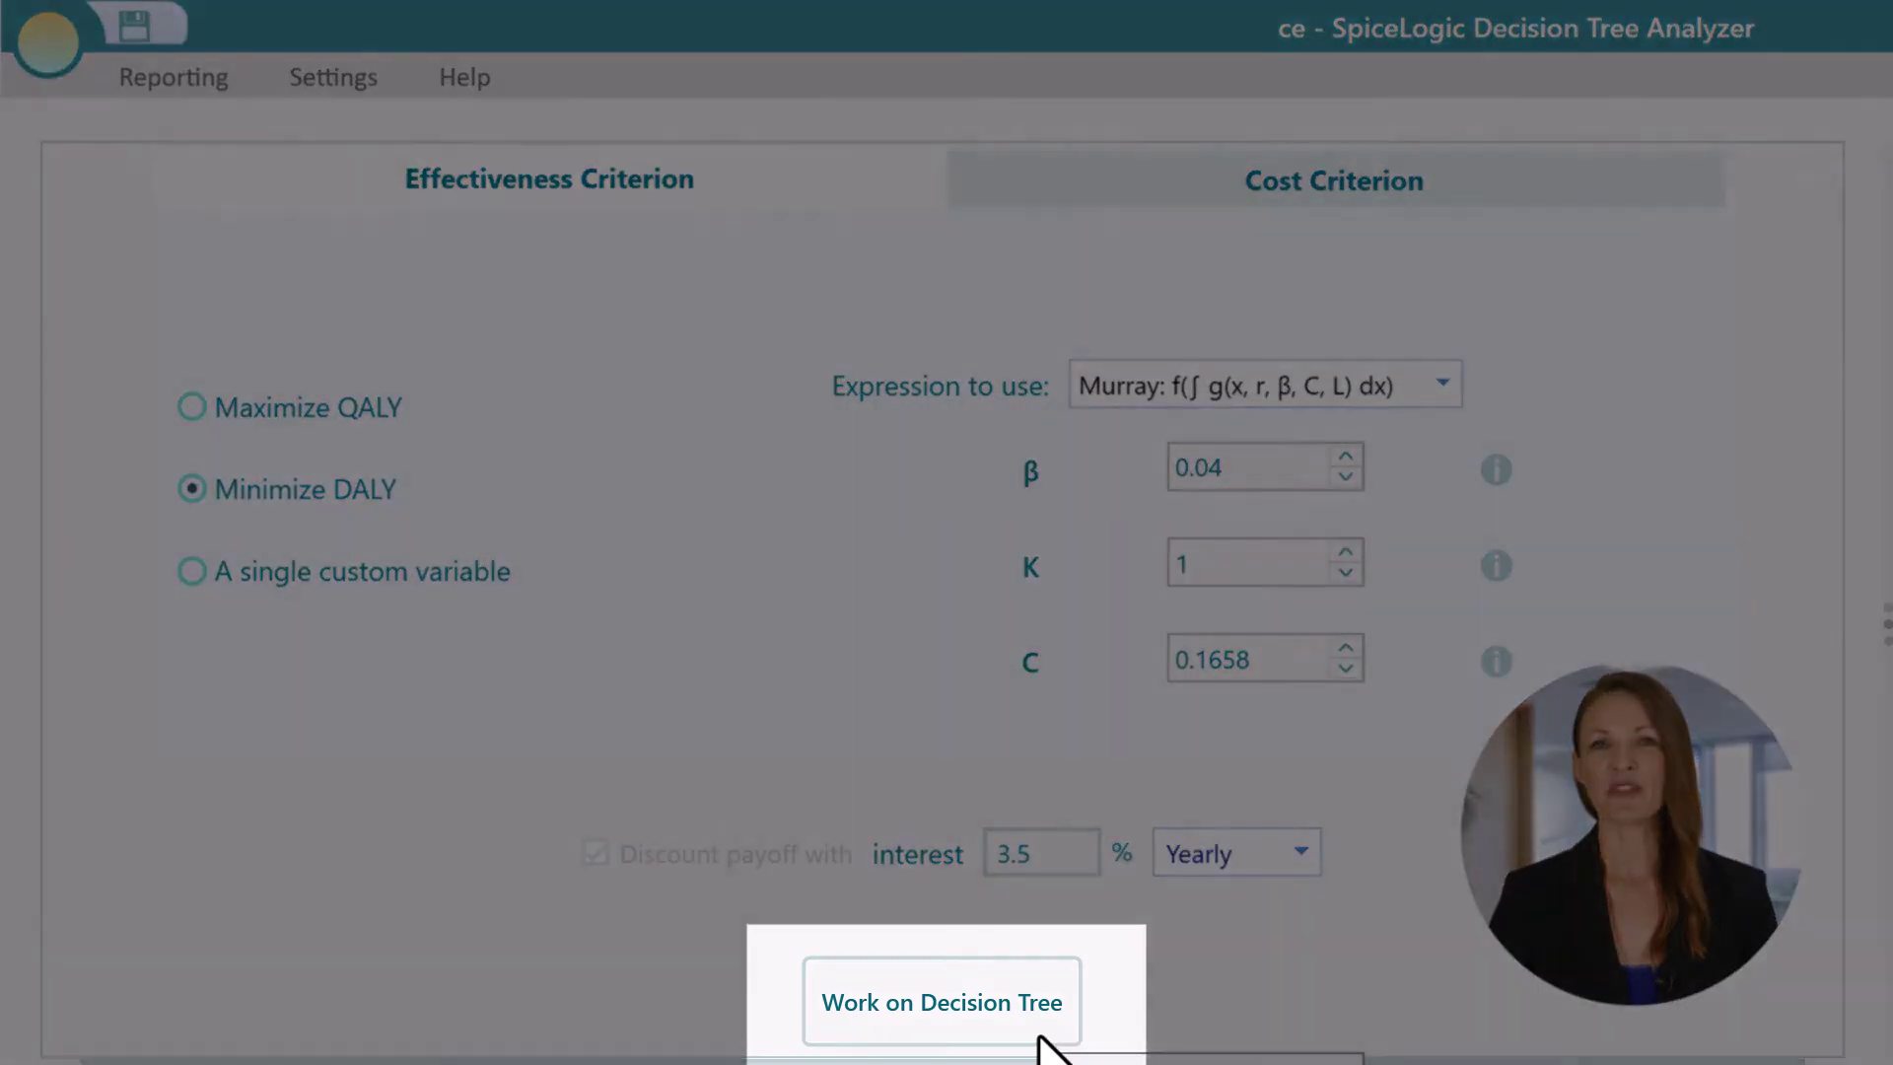